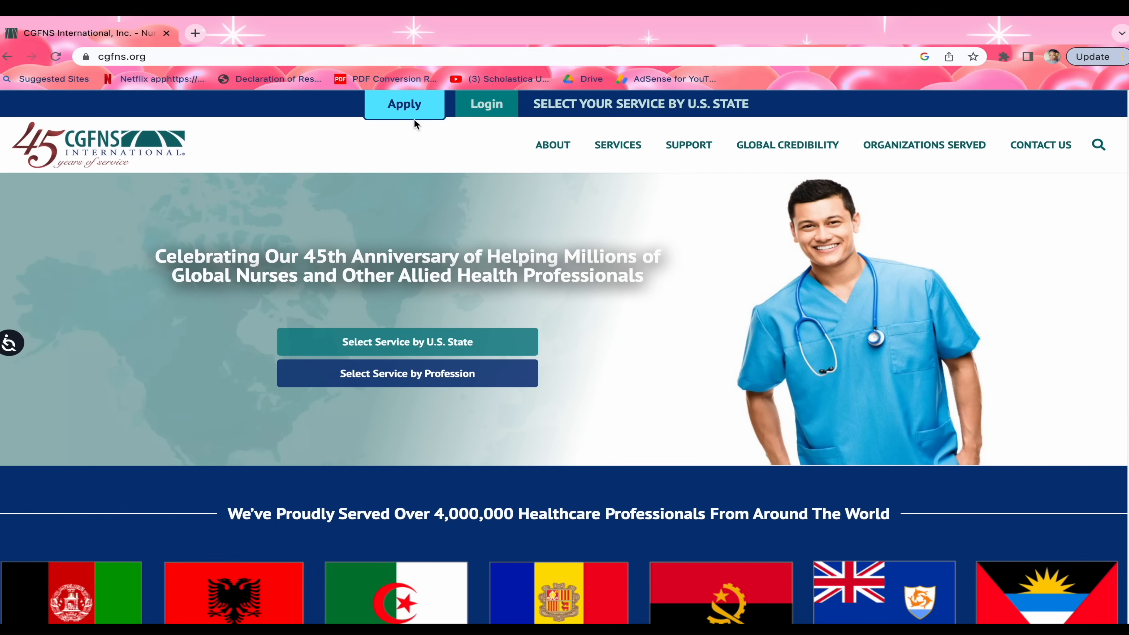
Go from Apply through the CGFNS Connect portal link to the Applicants start page
click(403, 107)
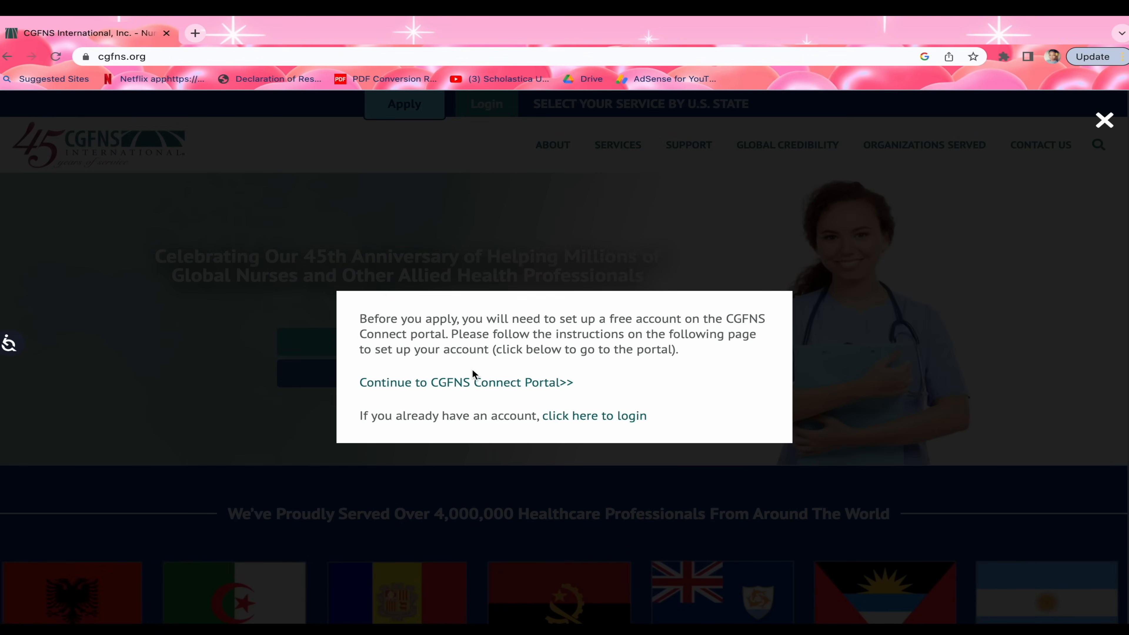
click(476, 383)
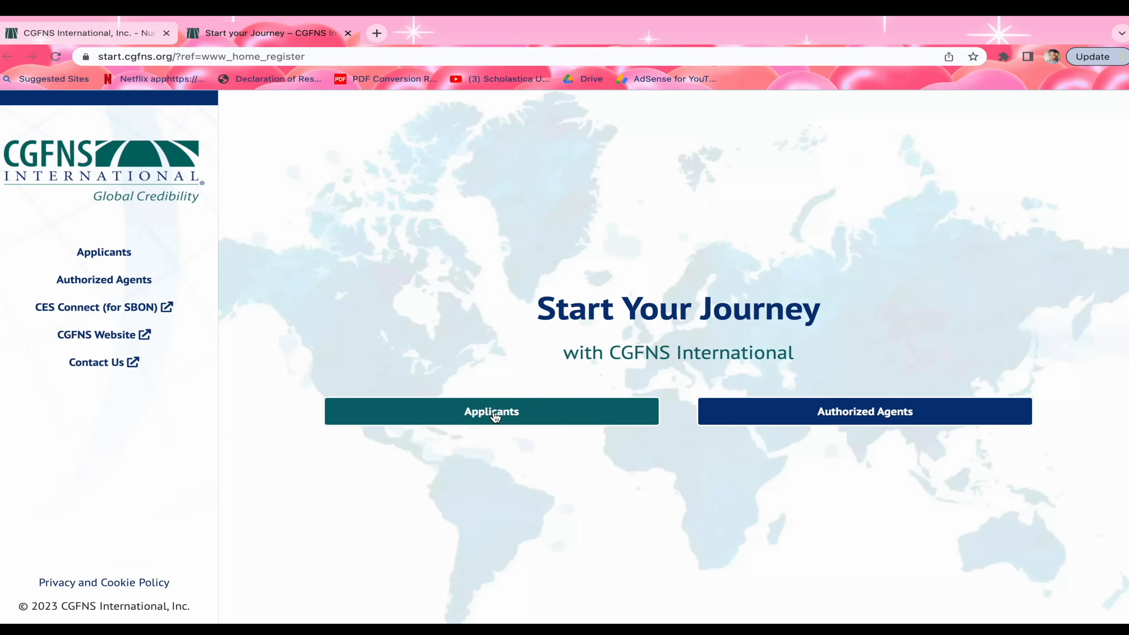
click(494, 413)
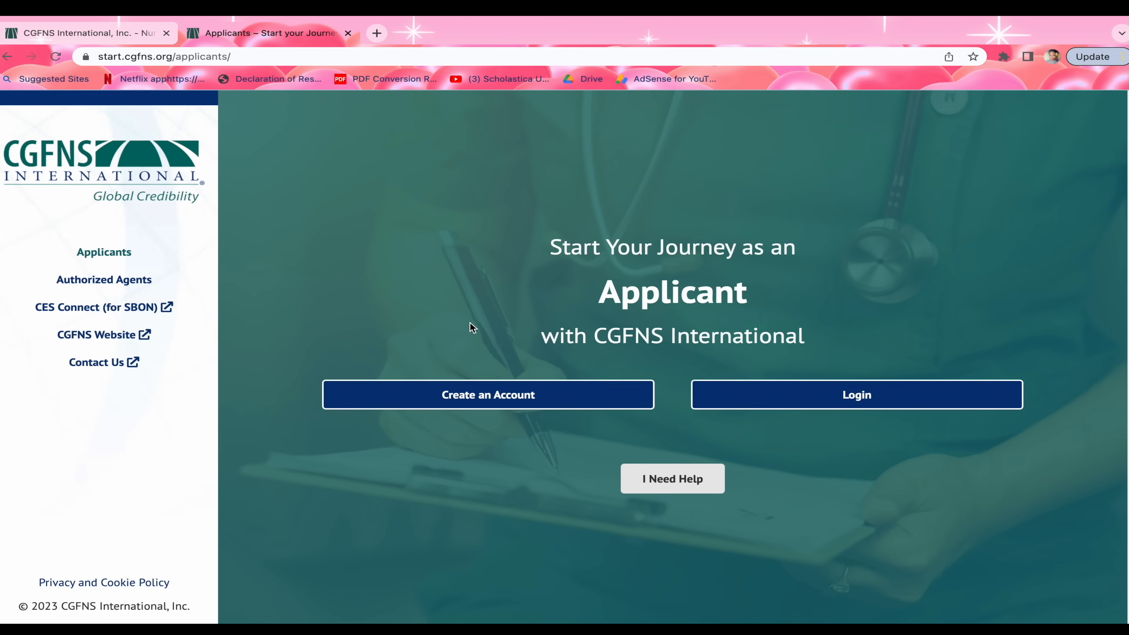
Start a new applicant account and submit the applicant's personal e-mail address
click(512, 403)
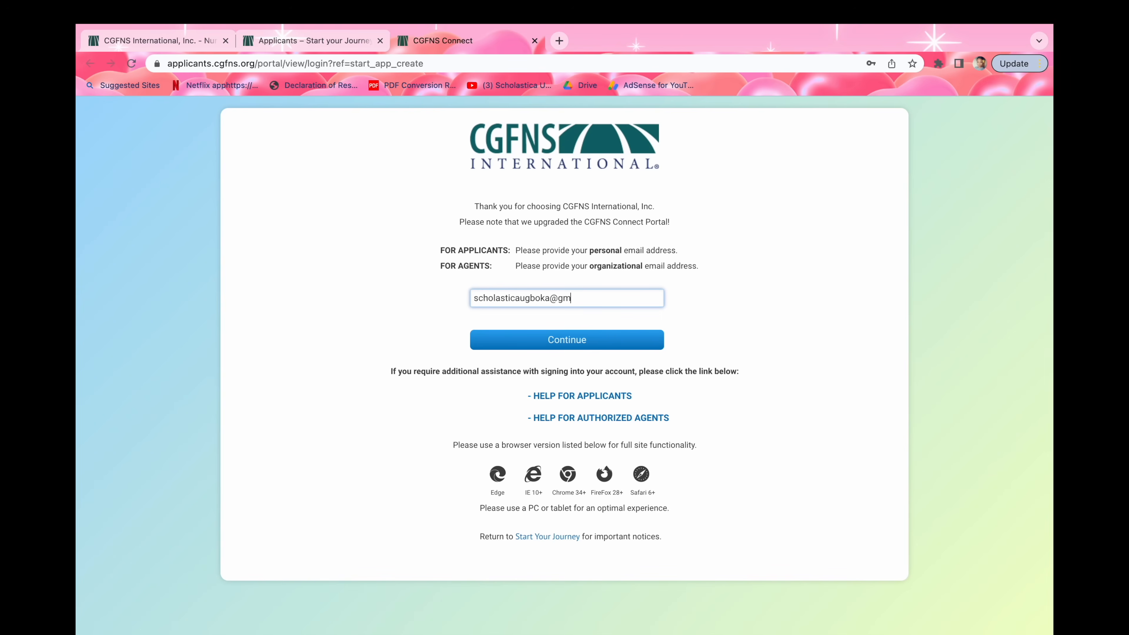
text(il.com)
click(585, 345)
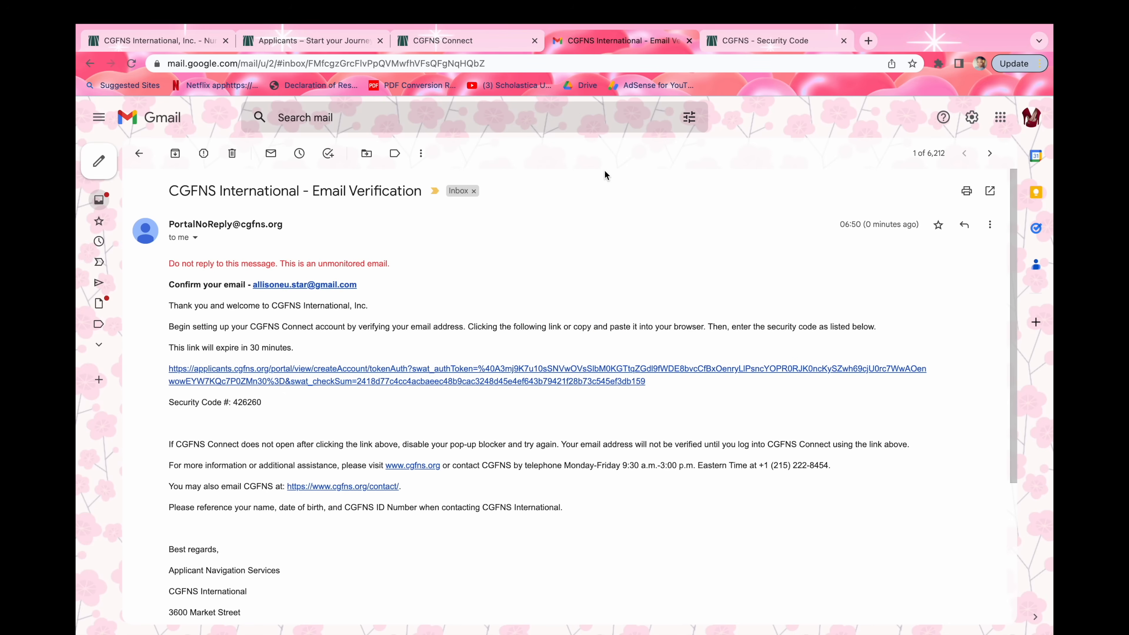
Enter the 6-digit security code from the verification e-mail and verify it
click(737, 41)
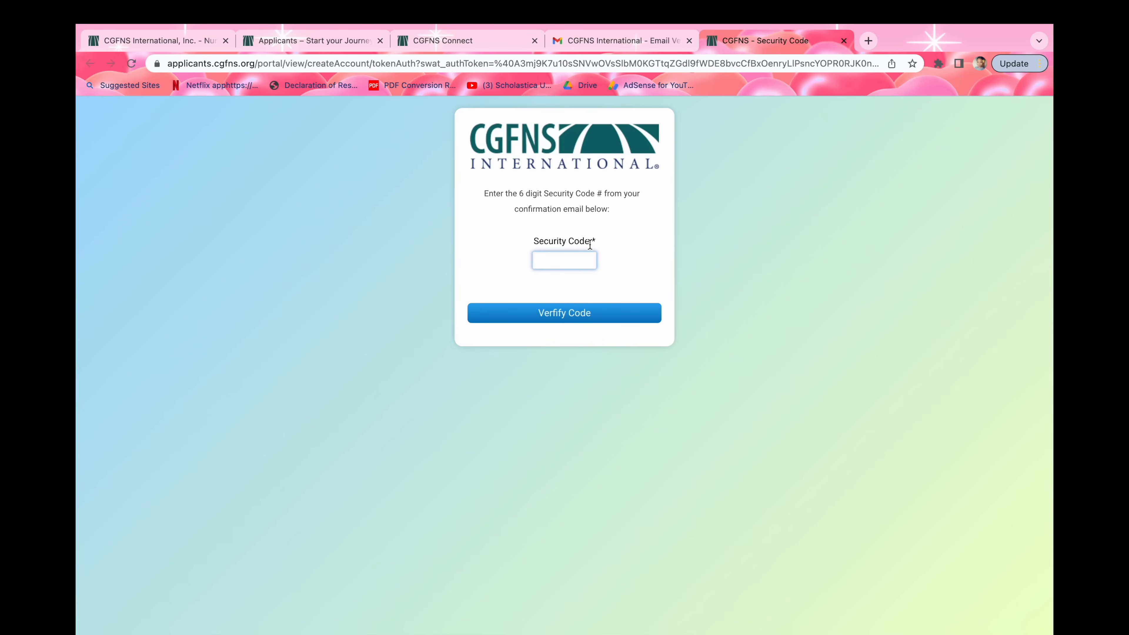
click(575, 305)
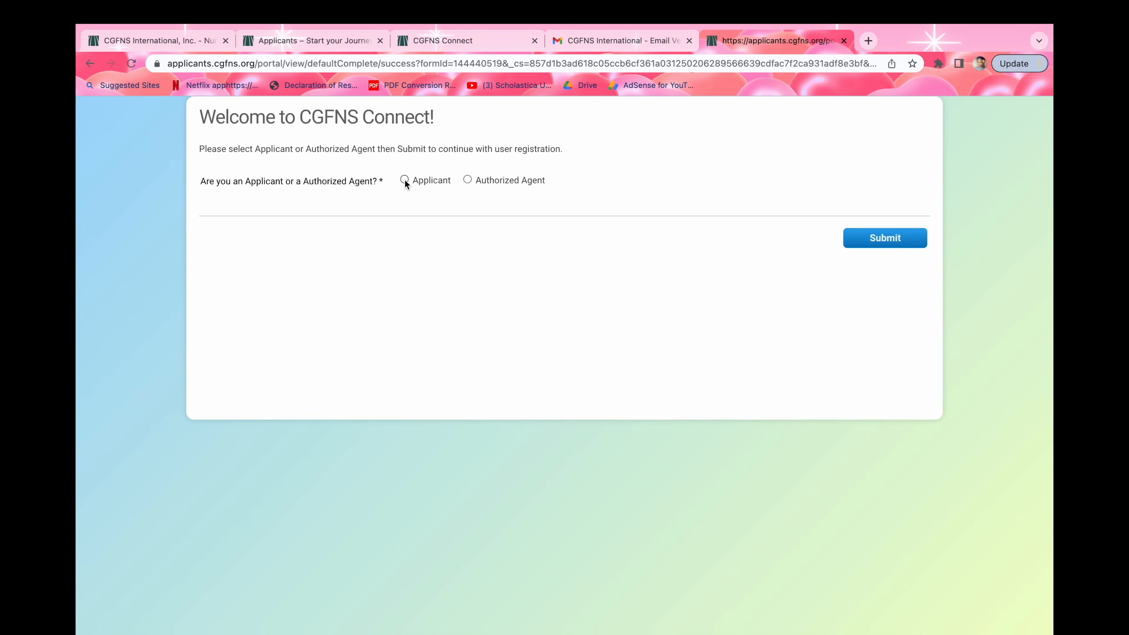
Register as an Applicant and enter the applicant's first and last name
click(868, 245)
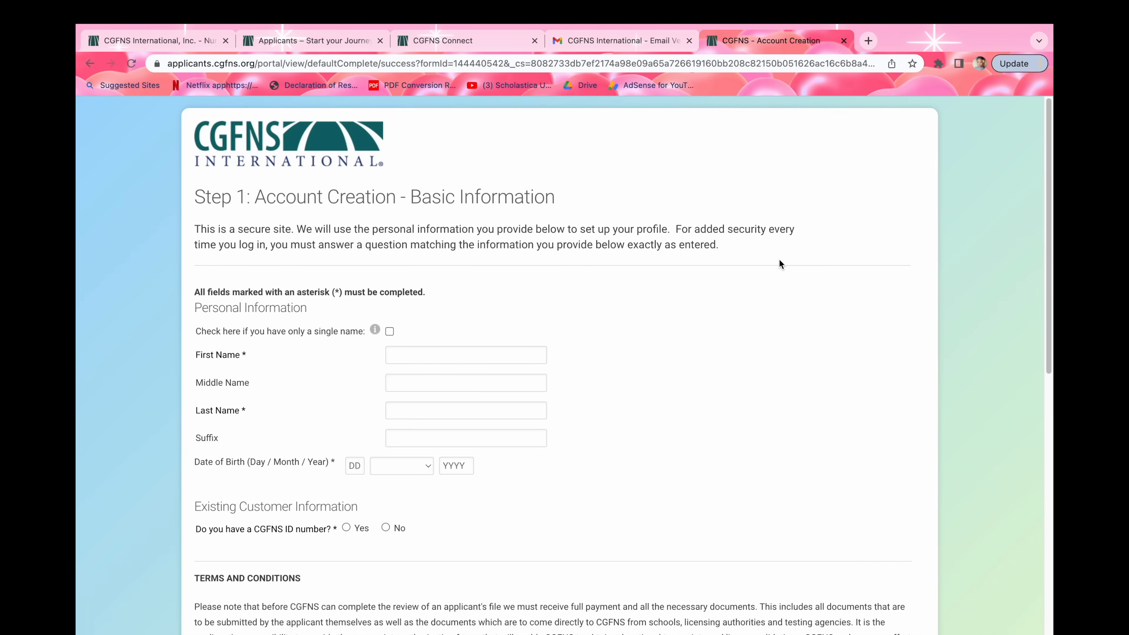
scroll(367, 385, down, 1)
scroll(367, 381, down, 2)
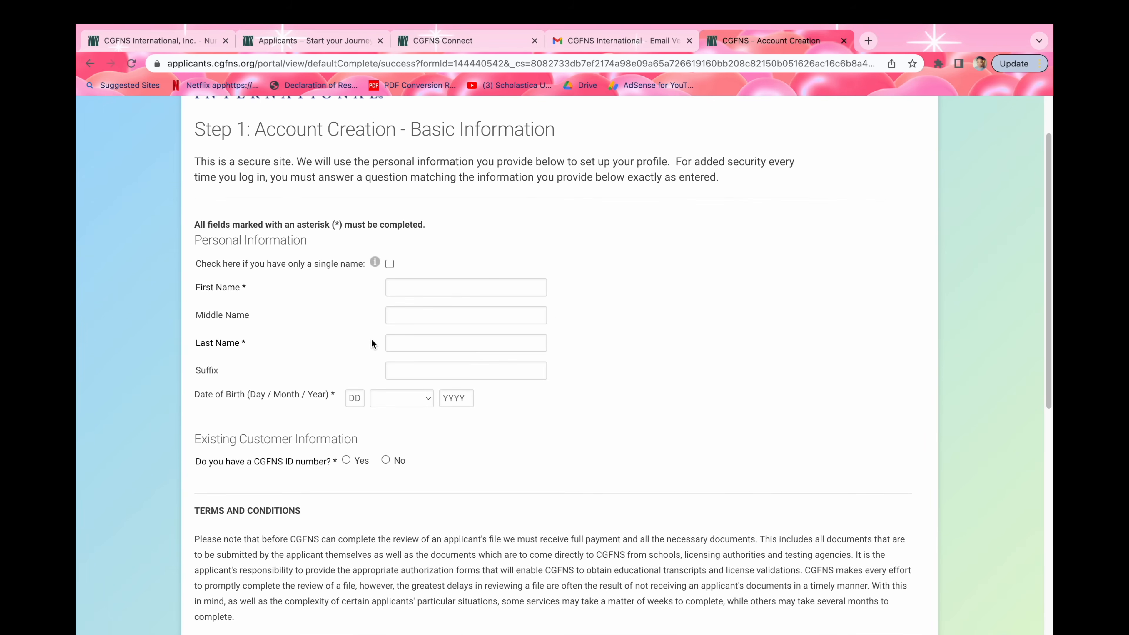
click(415, 286)
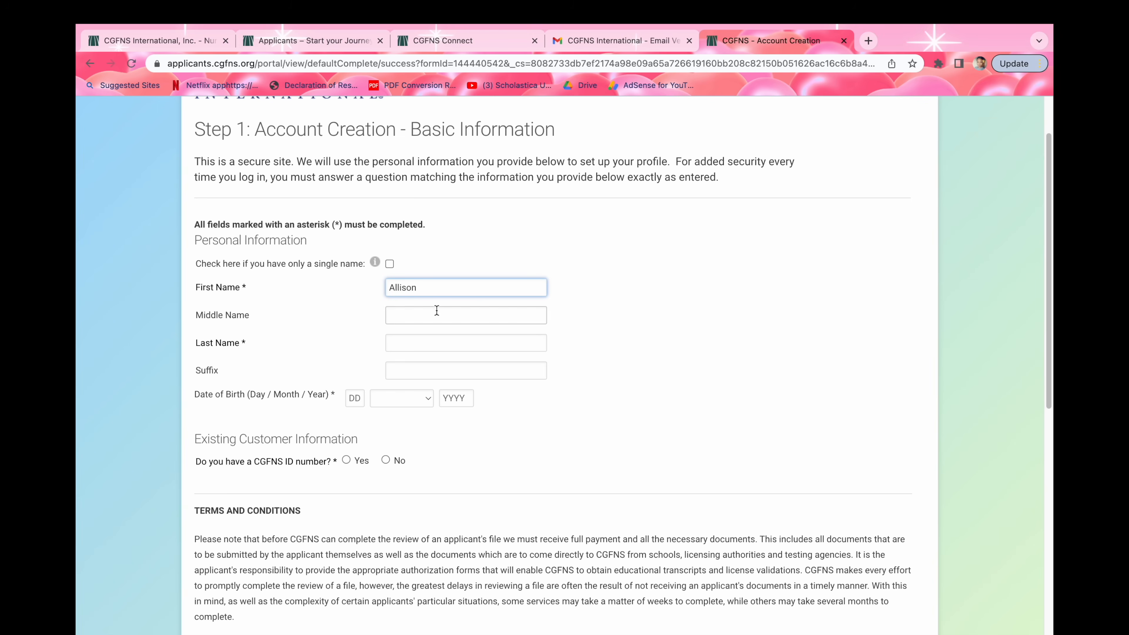
click(436, 342)
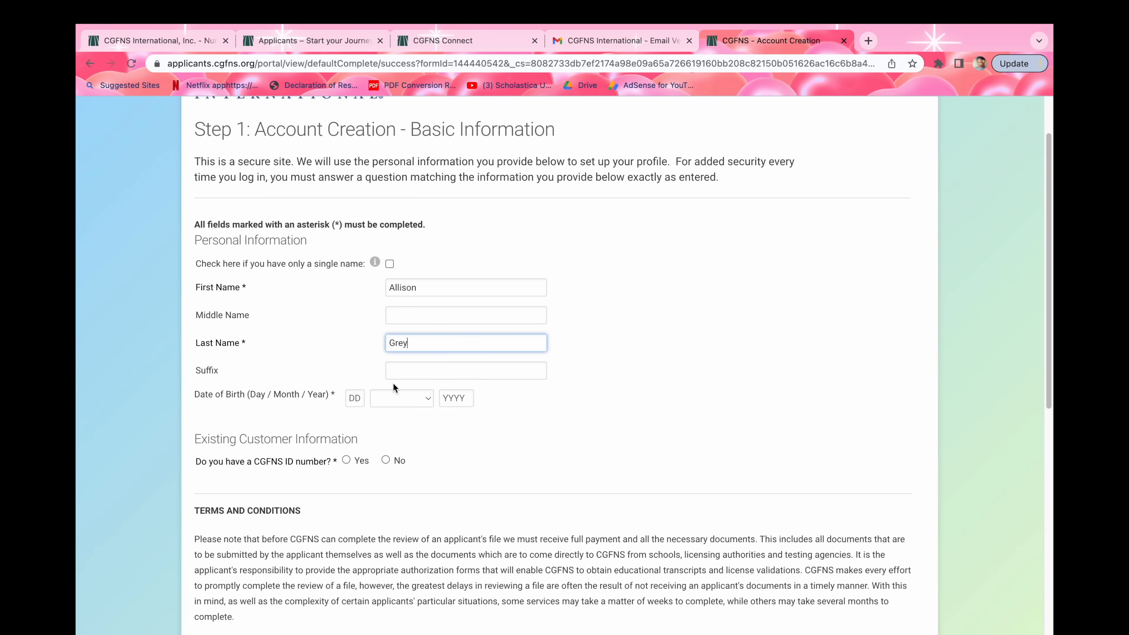
Set the date of birth to 01 January 1996
click(355, 400)
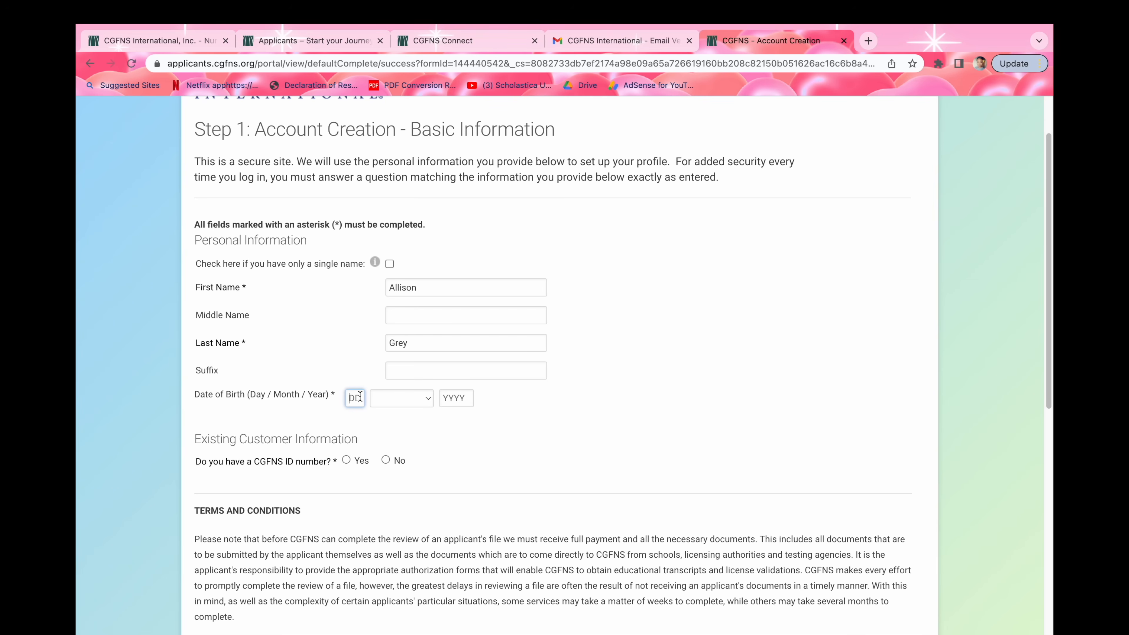
text(01)
click(422, 402)
click(414, 418)
click(456, 398)
text(1)
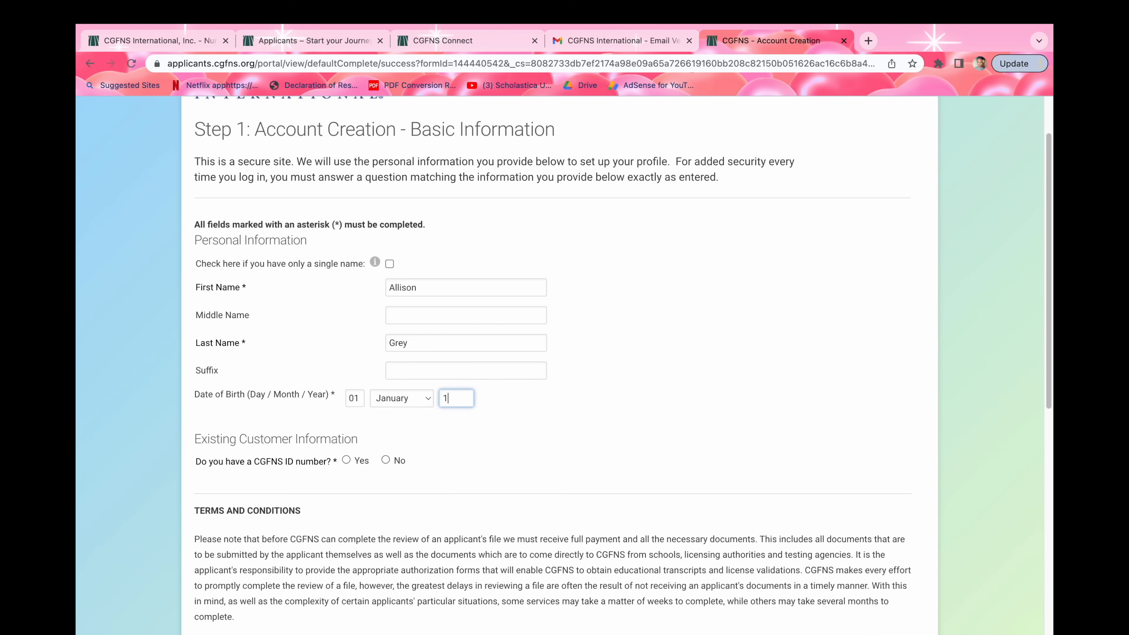
text(996)
scroll(350, 376, down, 2)
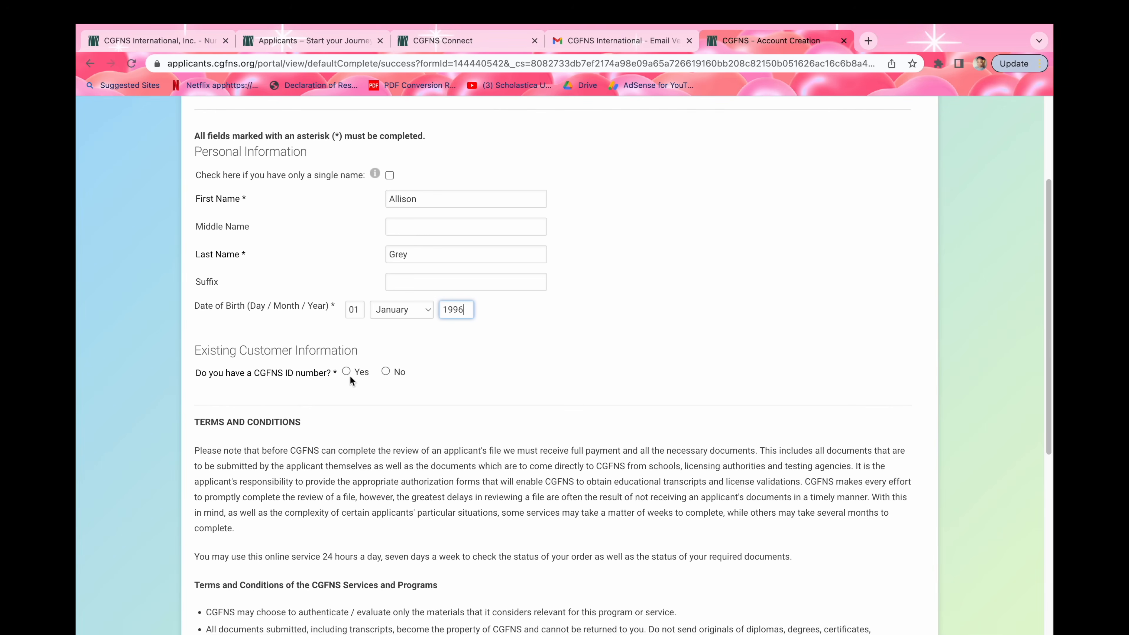
Answer No to having a CGFNS ID and Yes to having a passport
click(386, 372)
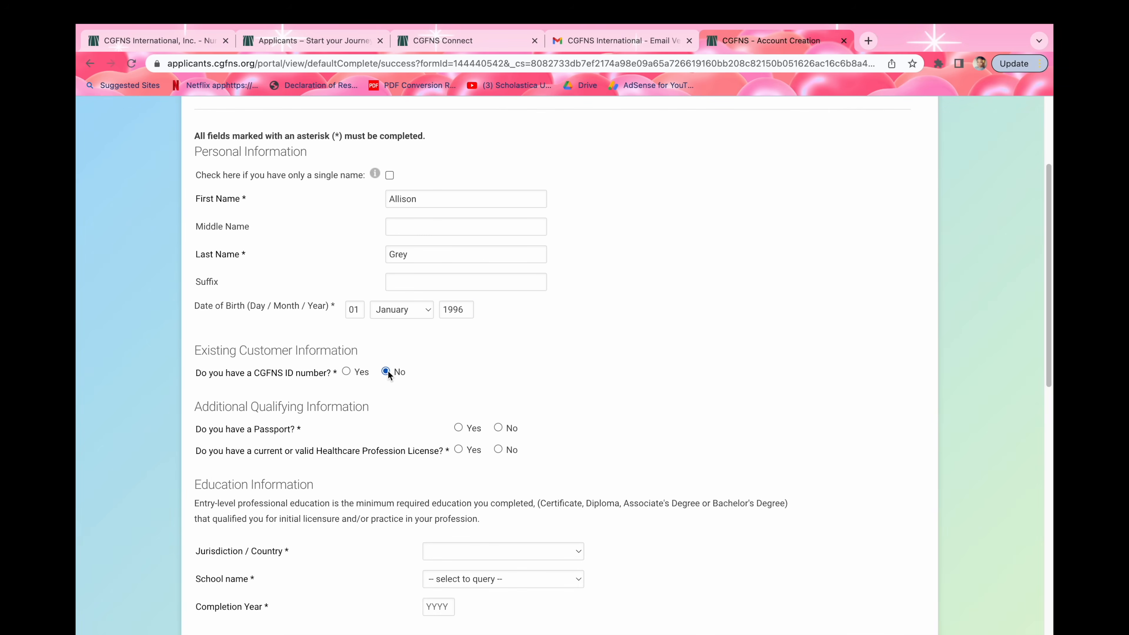
scroll(411, 392, down, 2)
click(458, 337)
scroll(466, 367, down, 2)
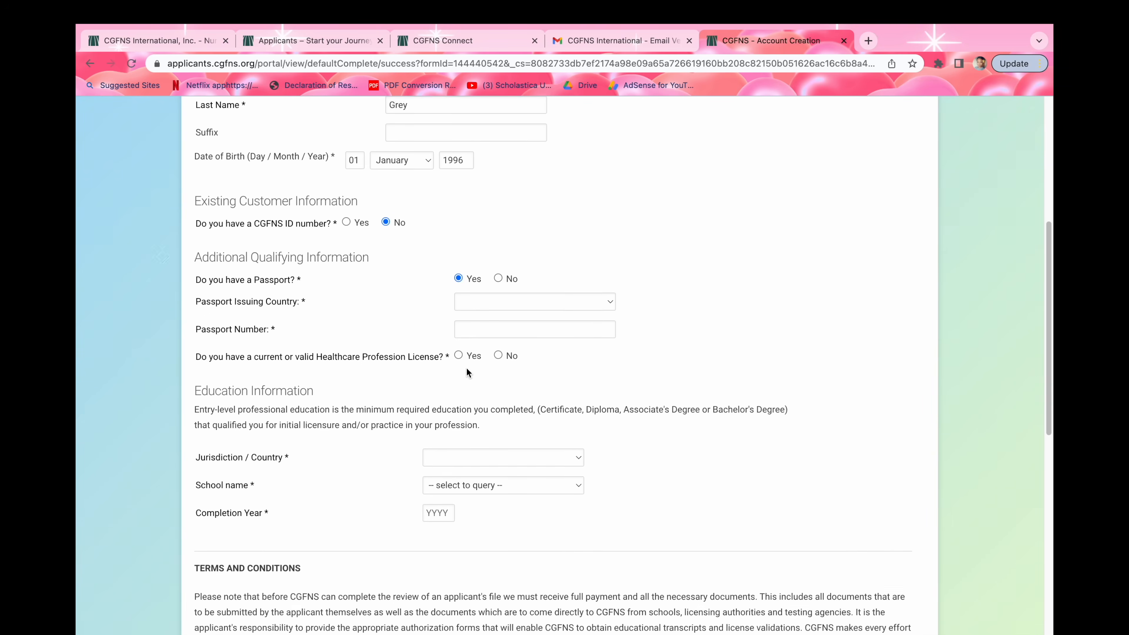
Set Nigeria as passport issuing country, enter the passport number, and answer Yes to holding a licence
click(610, 297)
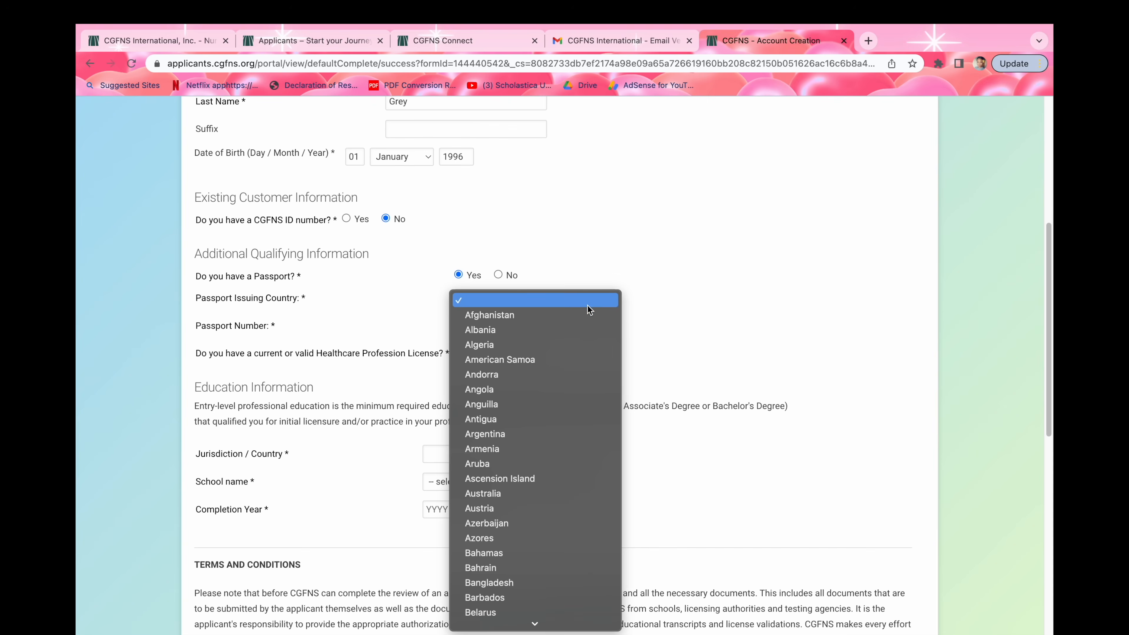
text(ni)
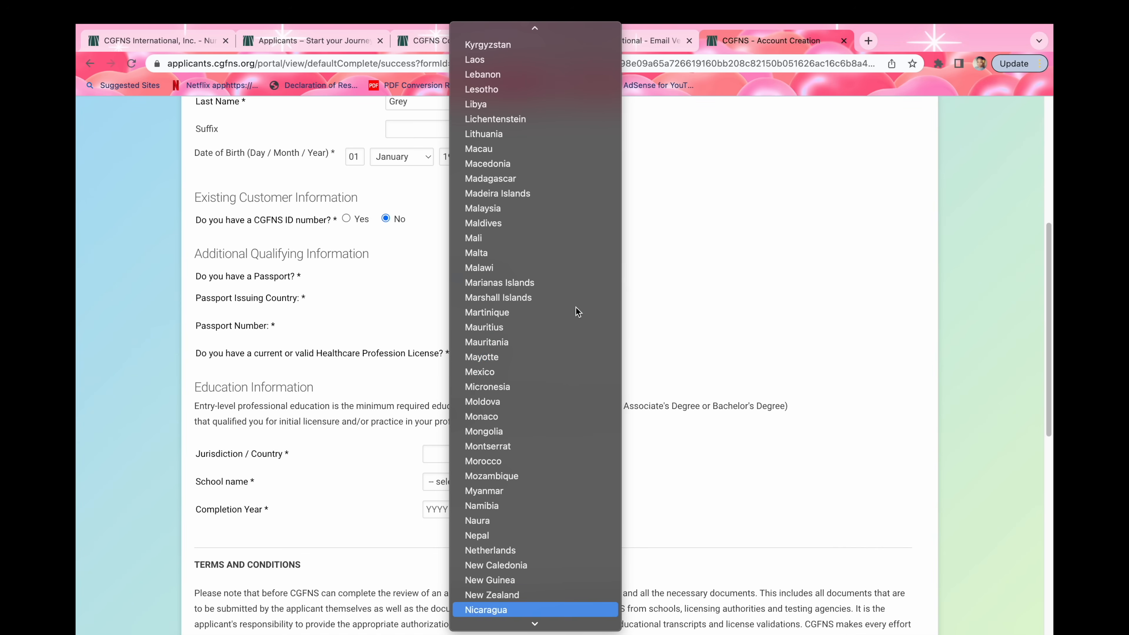
scroll(533, 372, down, 3)
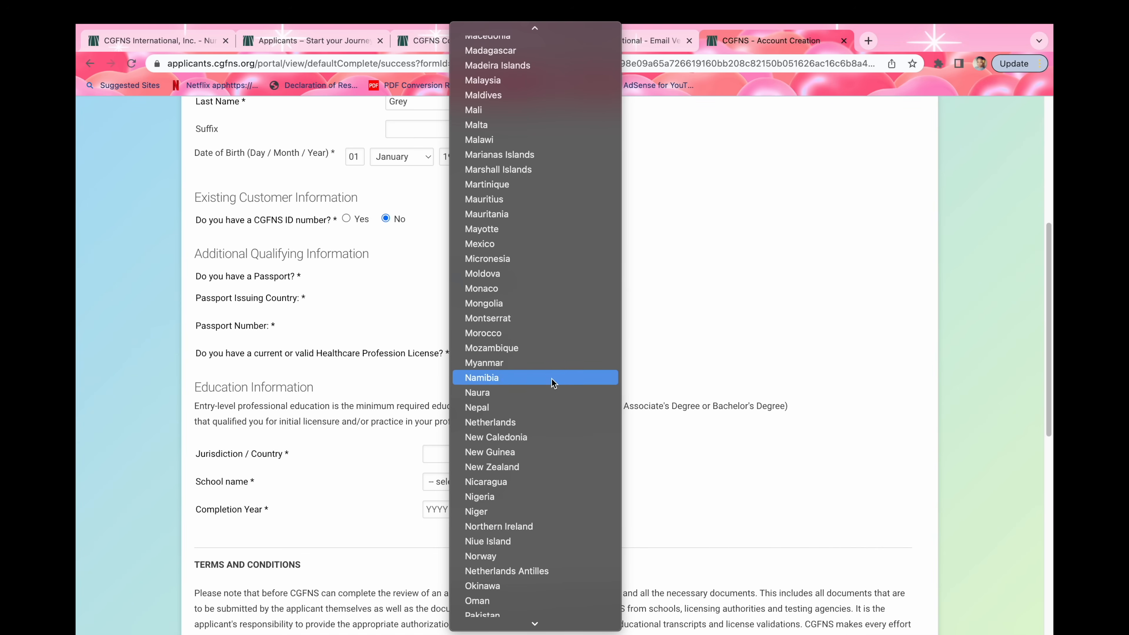
click(499, 499)
click(576, 321)
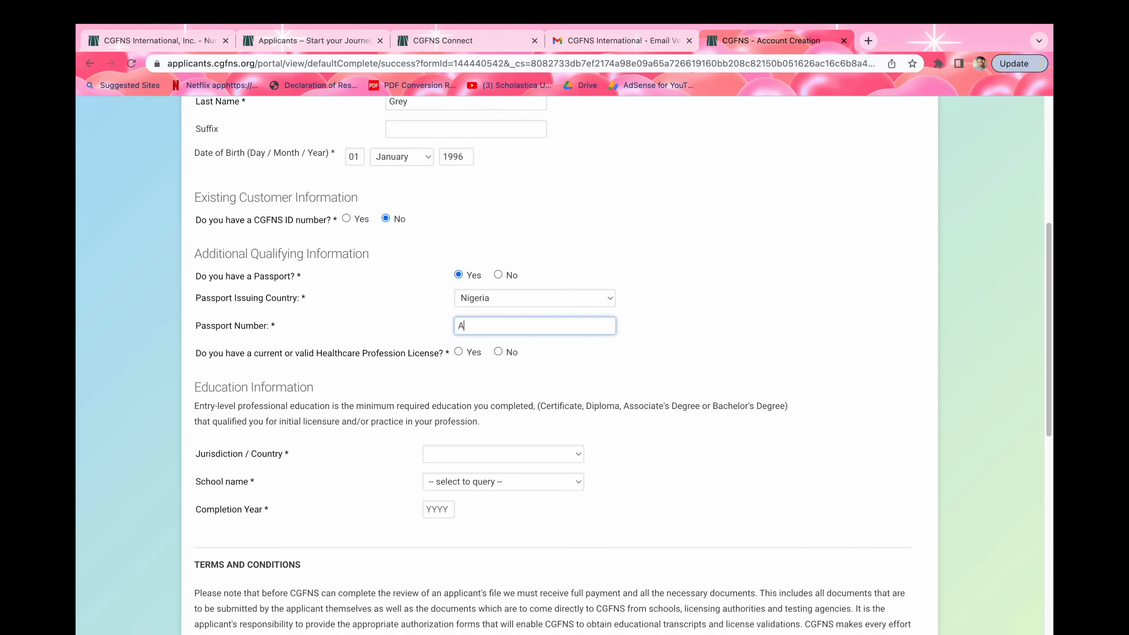
click(458, 351)
scroll(639, 284, down, 3)
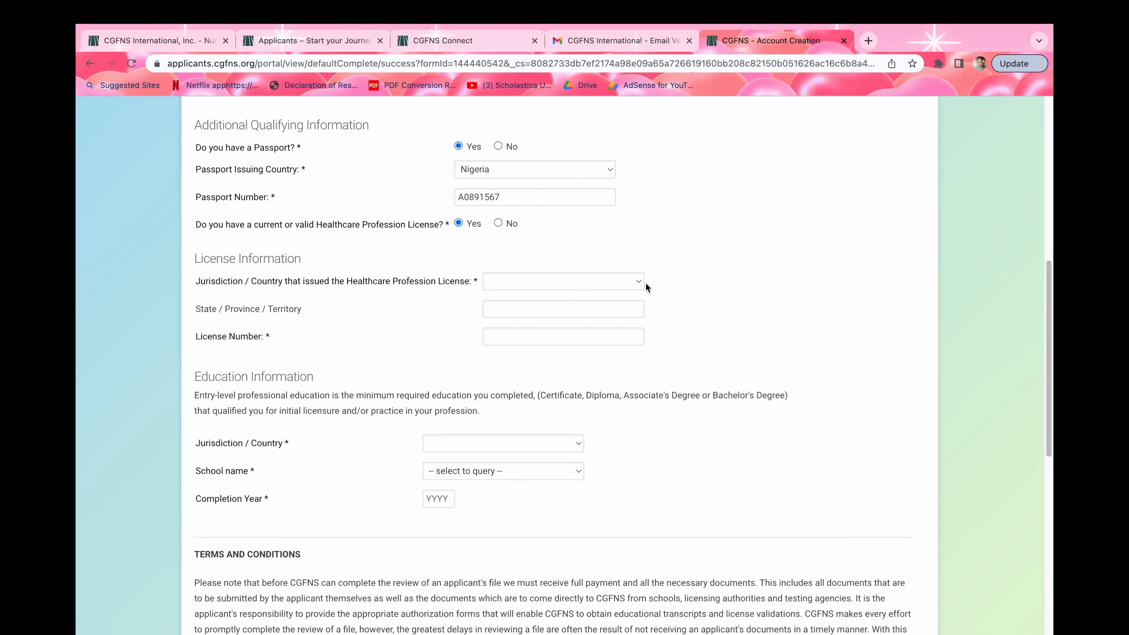
Enter the healthcare licence details: issued in Nigeria, state Delta, and the licence number
click(636, 280)
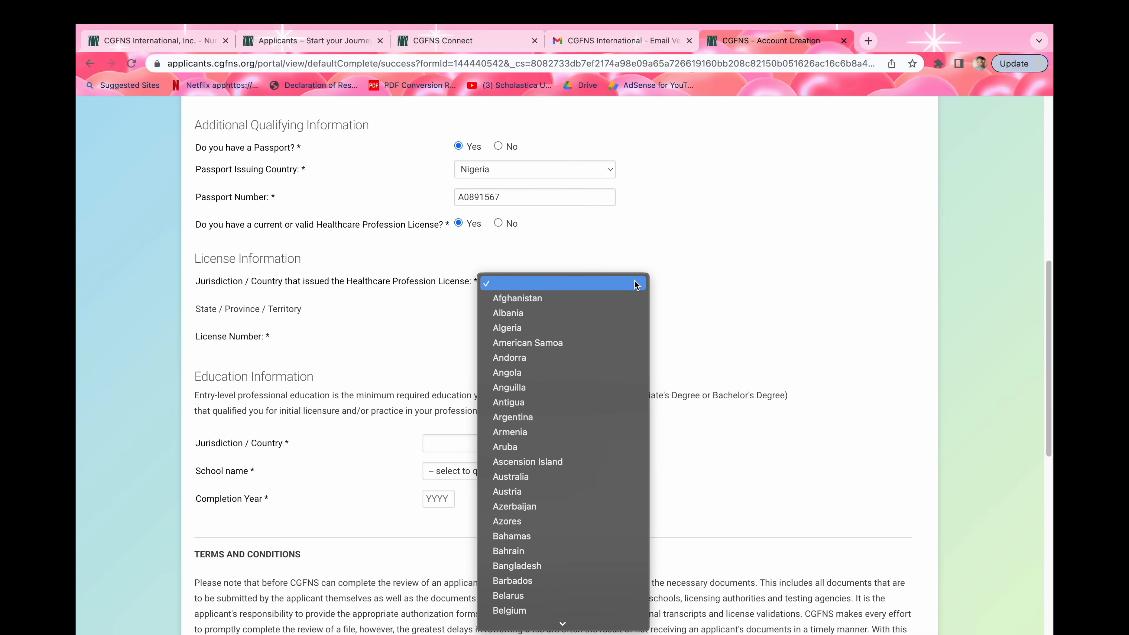
scroll(636, 283, down, 20)
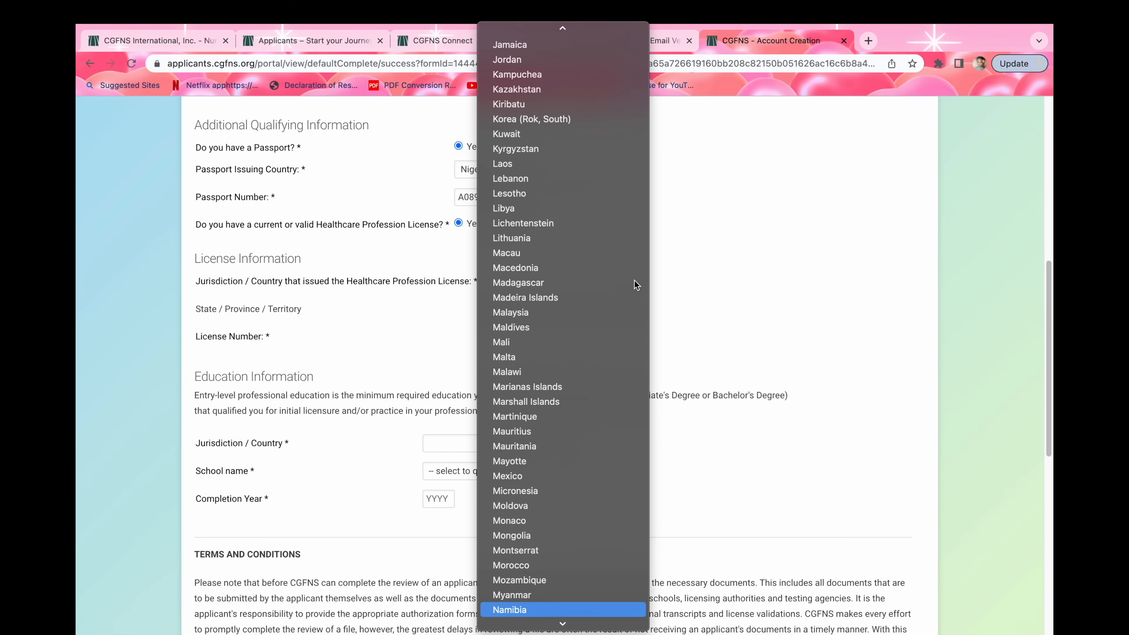
scroll(559, 458, down, 5)
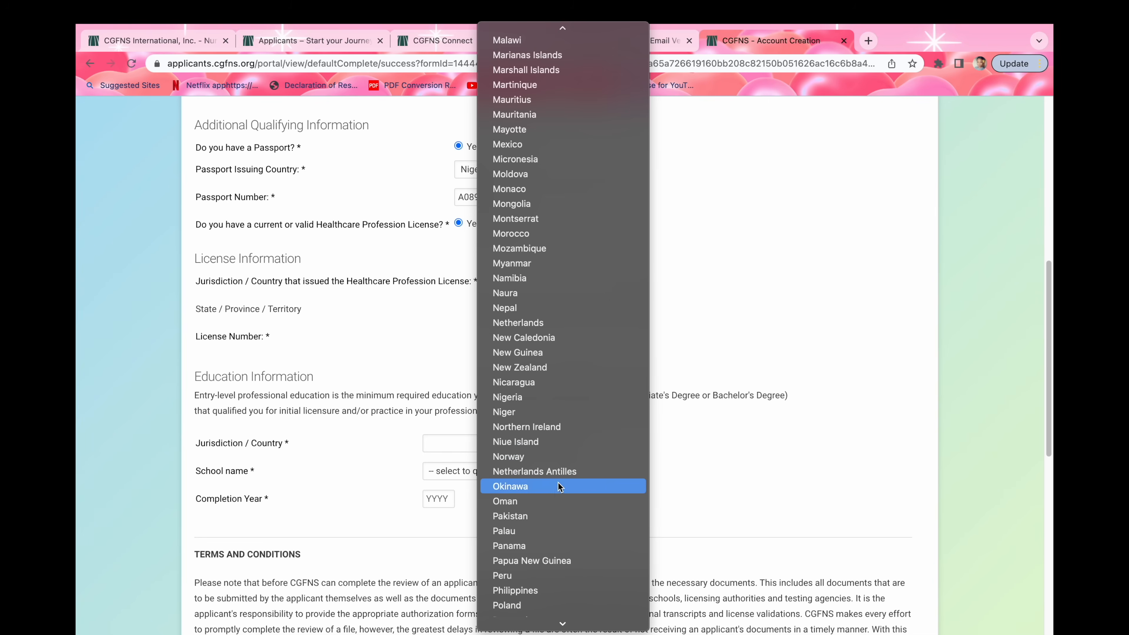
click(514, 398)
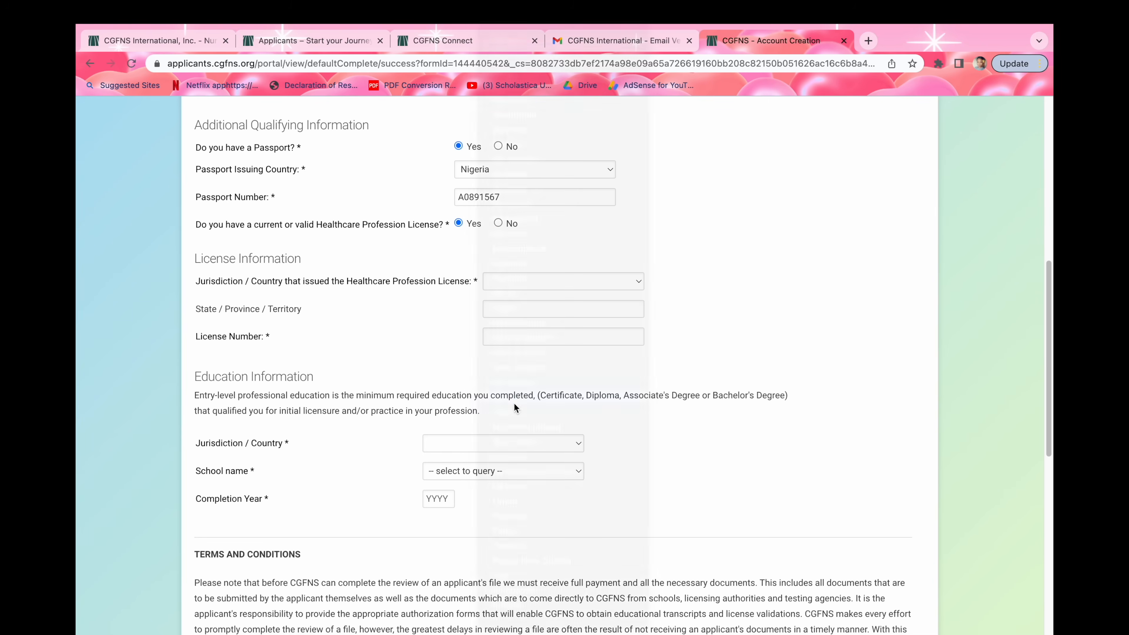
click(584, 309)
text(dE)
key(BackSpace)
key(BackSpace)
text(D)
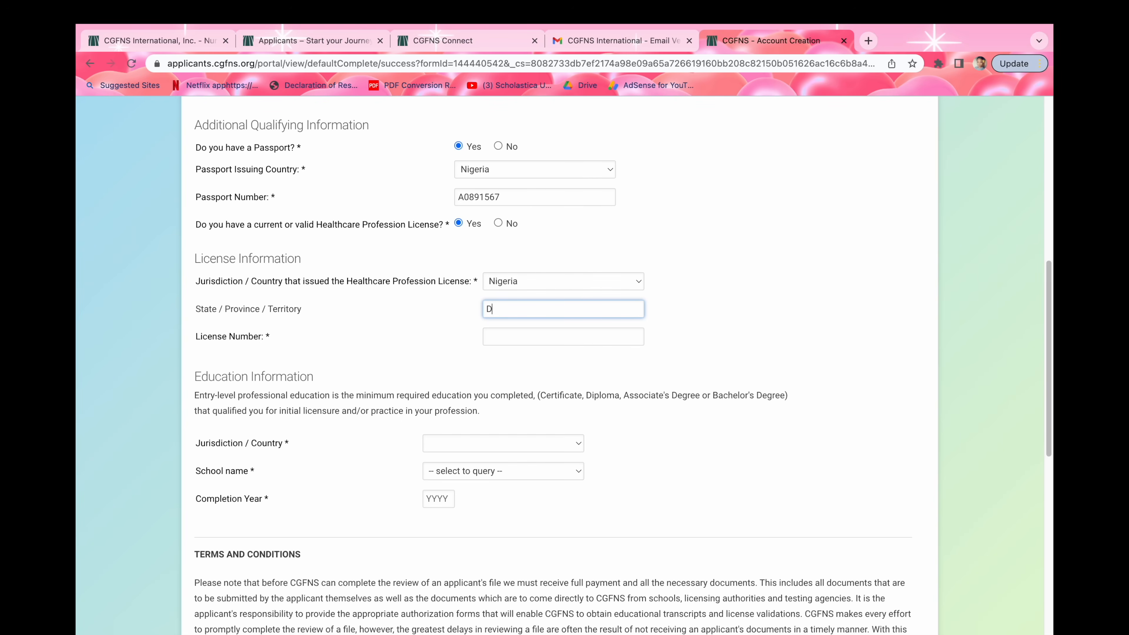
text(elta)
click(601, 337)
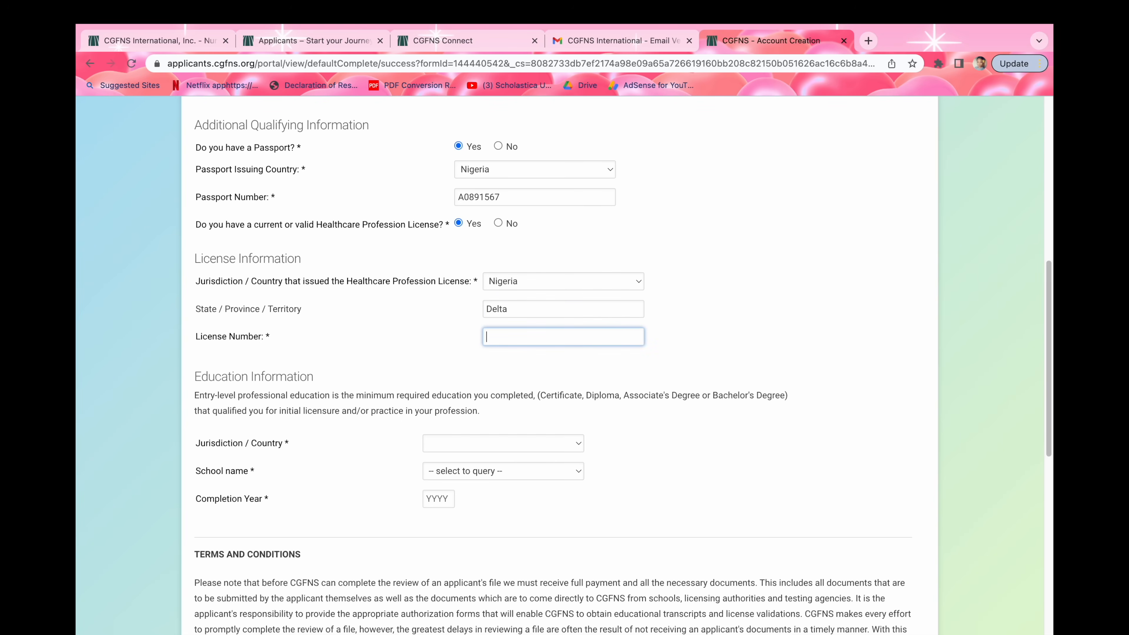
Set the education country to Nigeria and the school to the Warri state nursing school
click(576, 446)
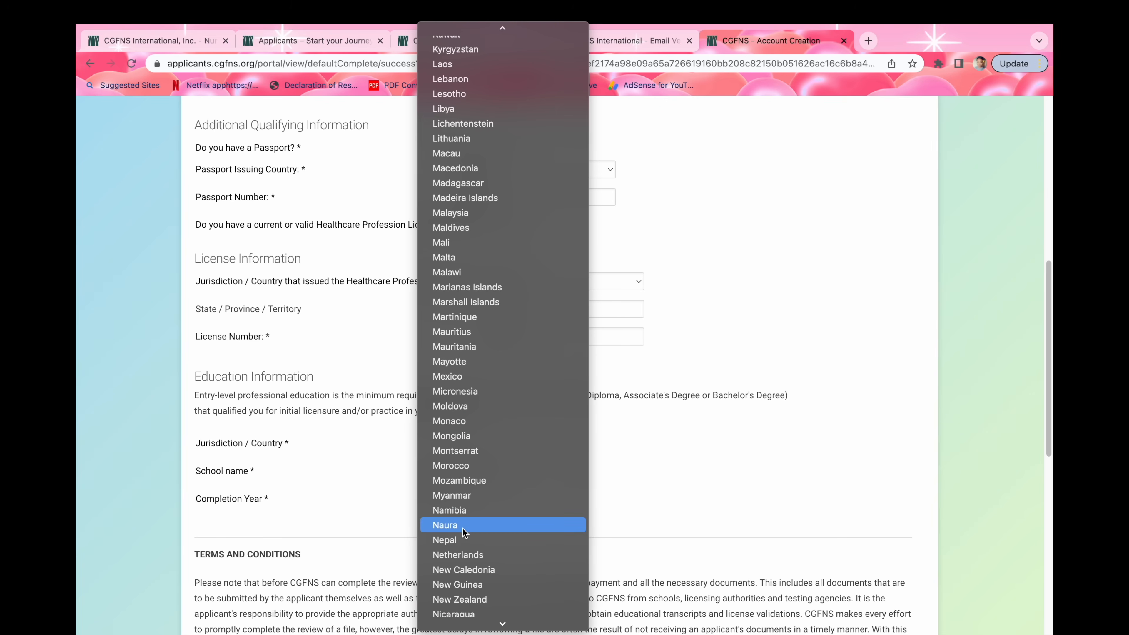
scroll(453, 552, down, 1)
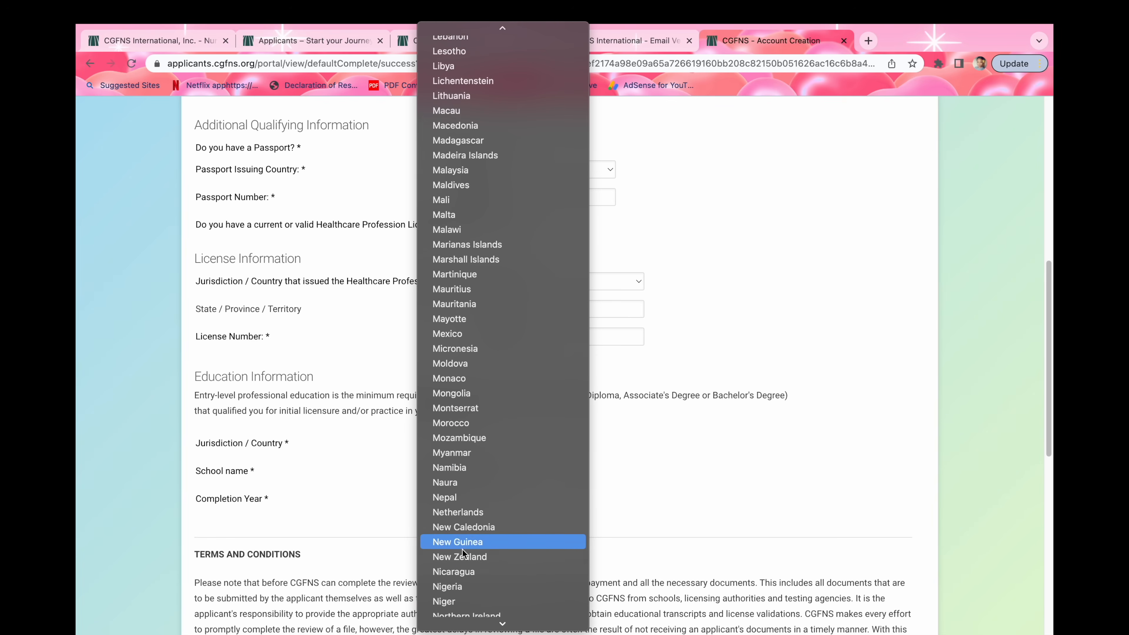
click(452, 585)
scroll(528, 516, down, 4)
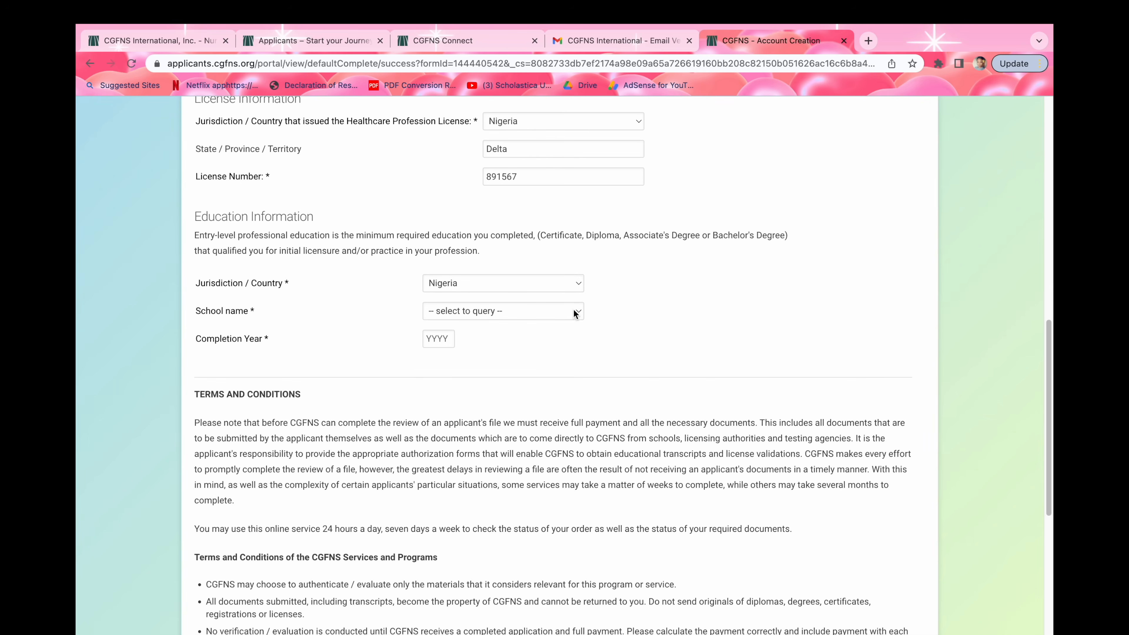
click(578, 311)
scroll(551, 213, down, 15)
click(551, 195)
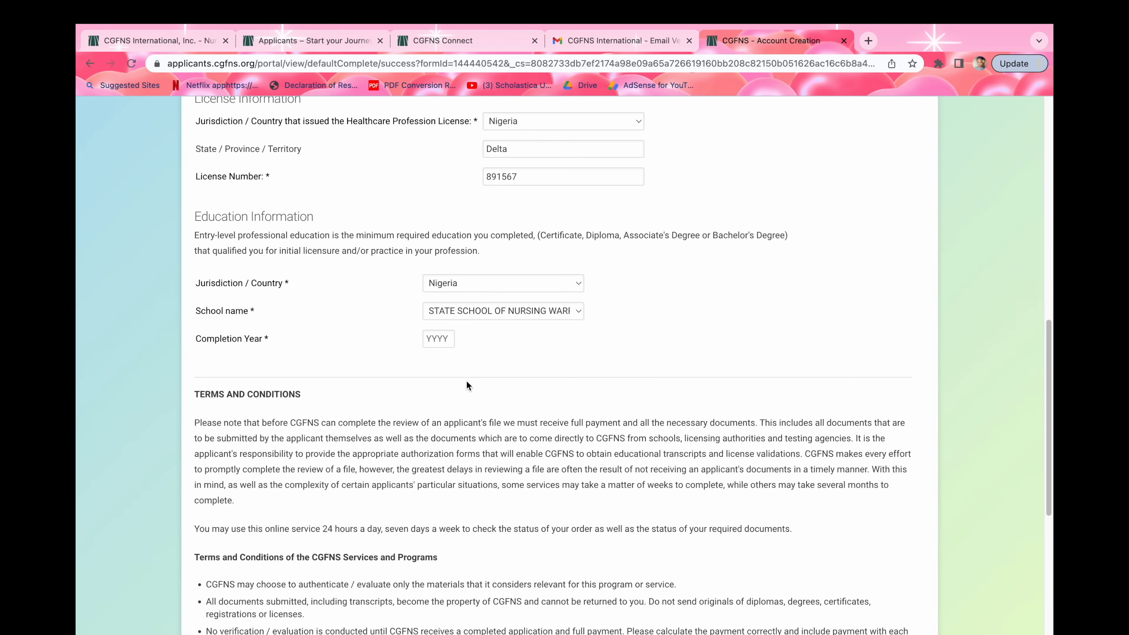
Enter completion year 2012, accept the terms and conditions, and submit the form
click(450, 338)
text(2012)
scroll(483, 416, down, 3)
scroll(483, 416, down, 5)
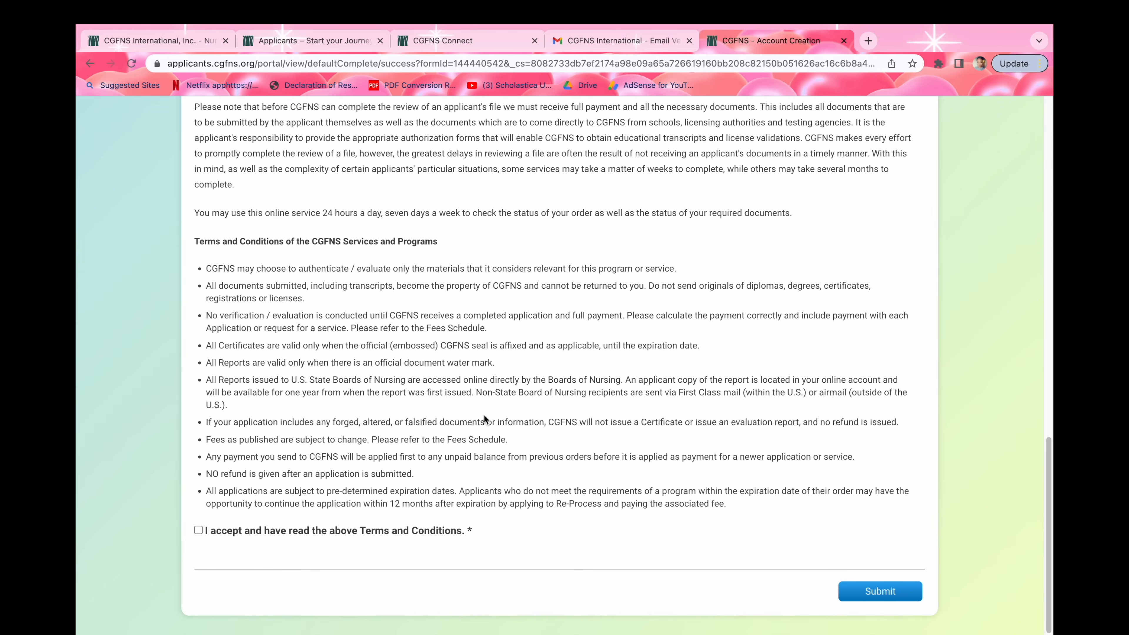
click(200, 531)
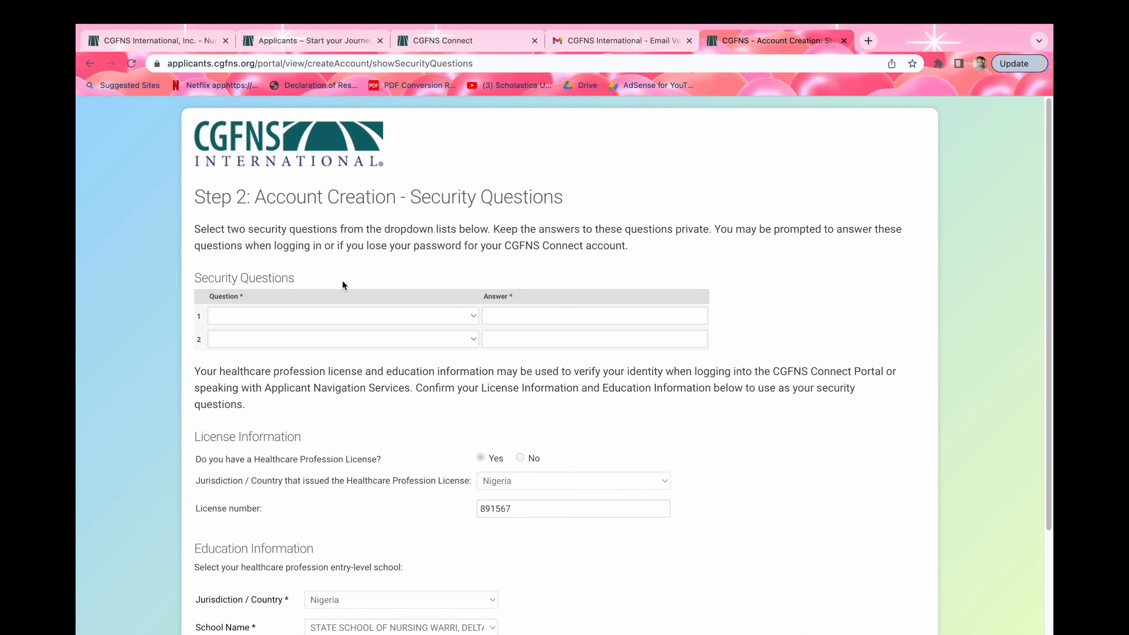
Choose the security questions with answers and submit the security questions step
click(467, 317)
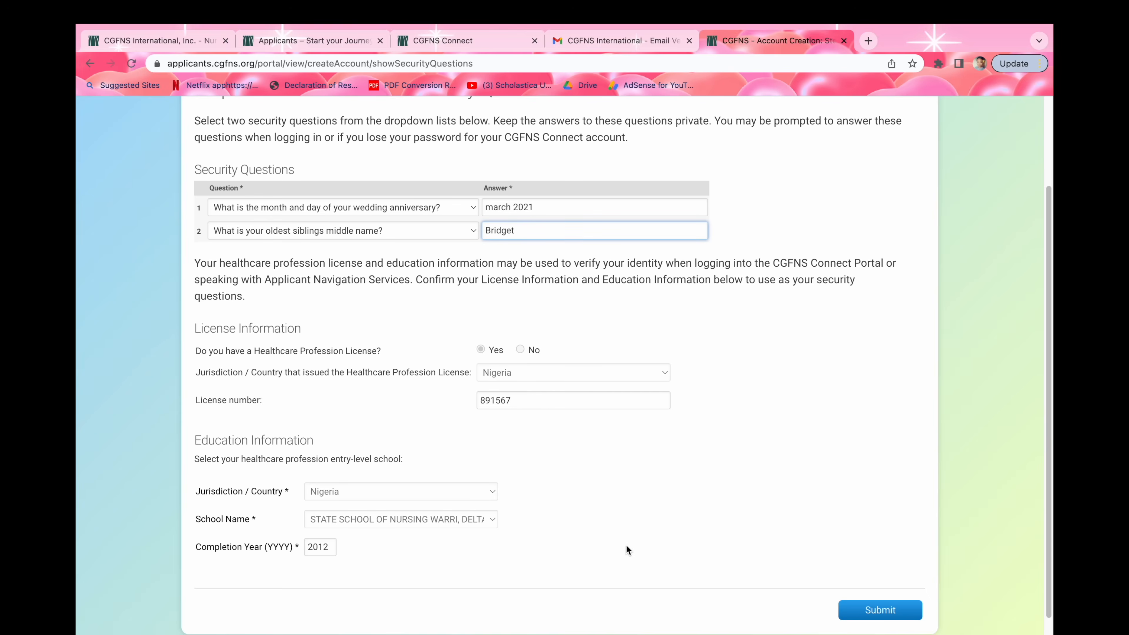
key(super+shift+5)
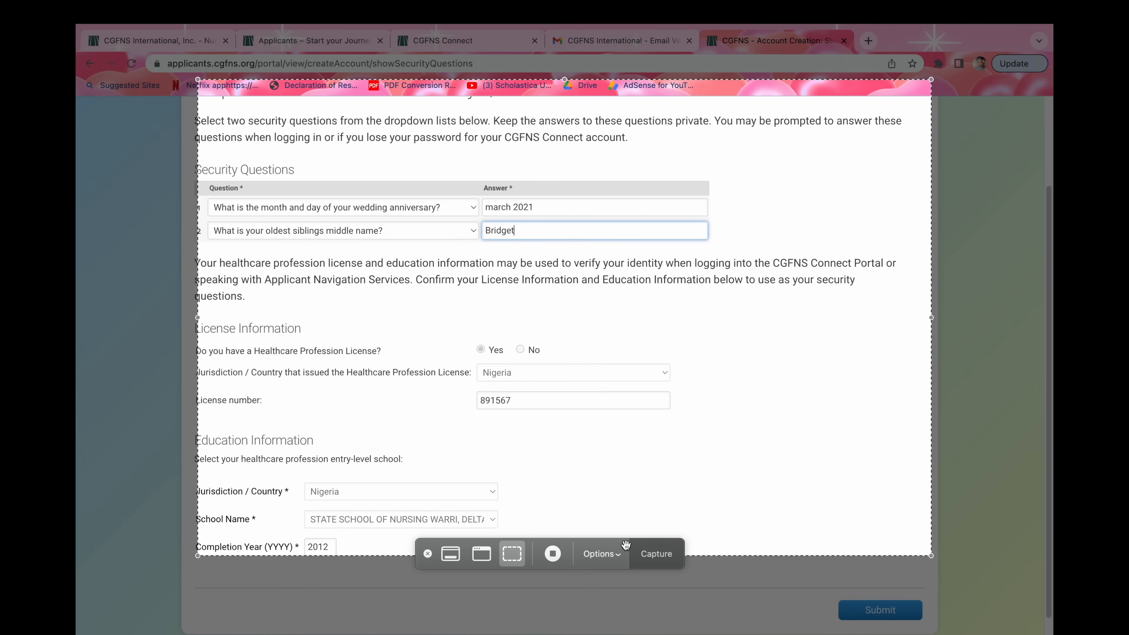
click(481, 554)
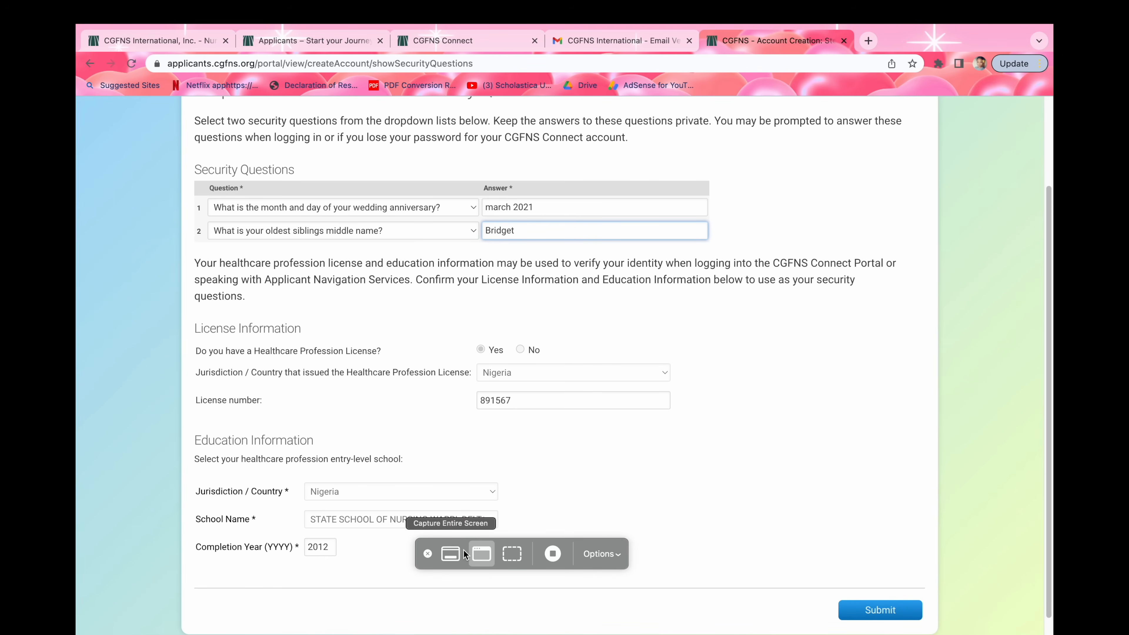
click(445, 553)
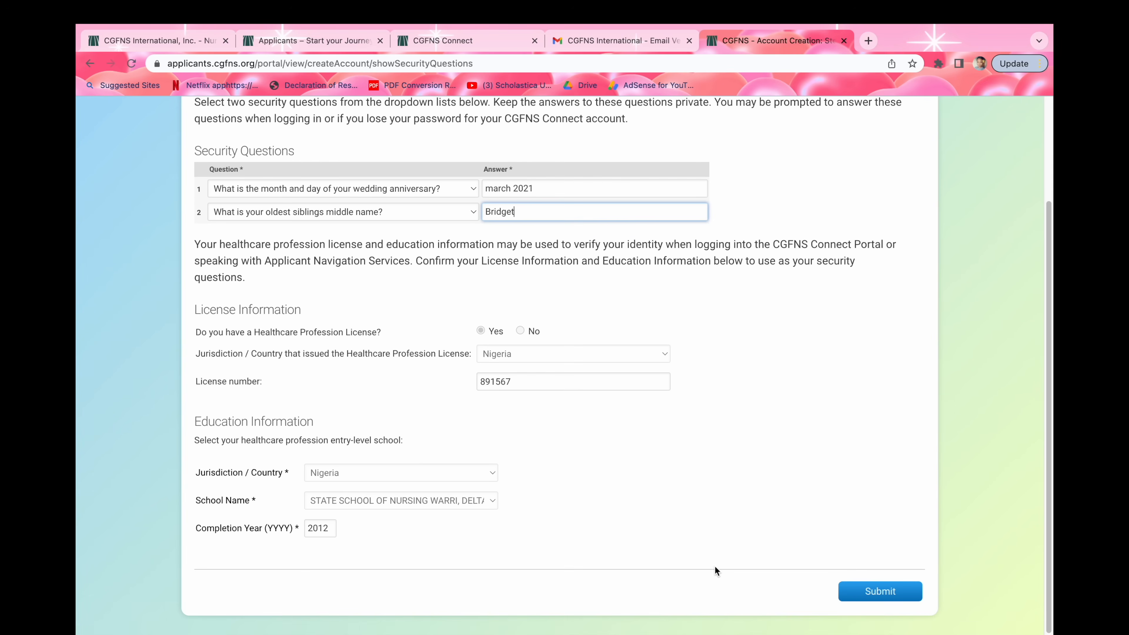
click(867, 594)
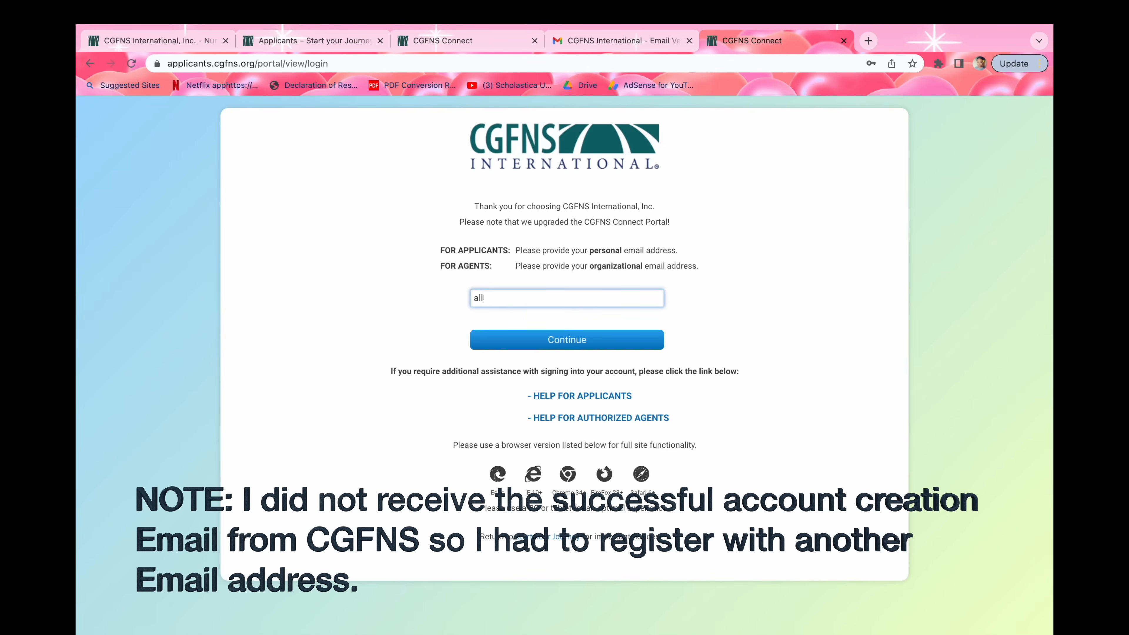
Sign in with the account e-mail and password, pass the security question, and upload an applicant photo
click(529, 341)
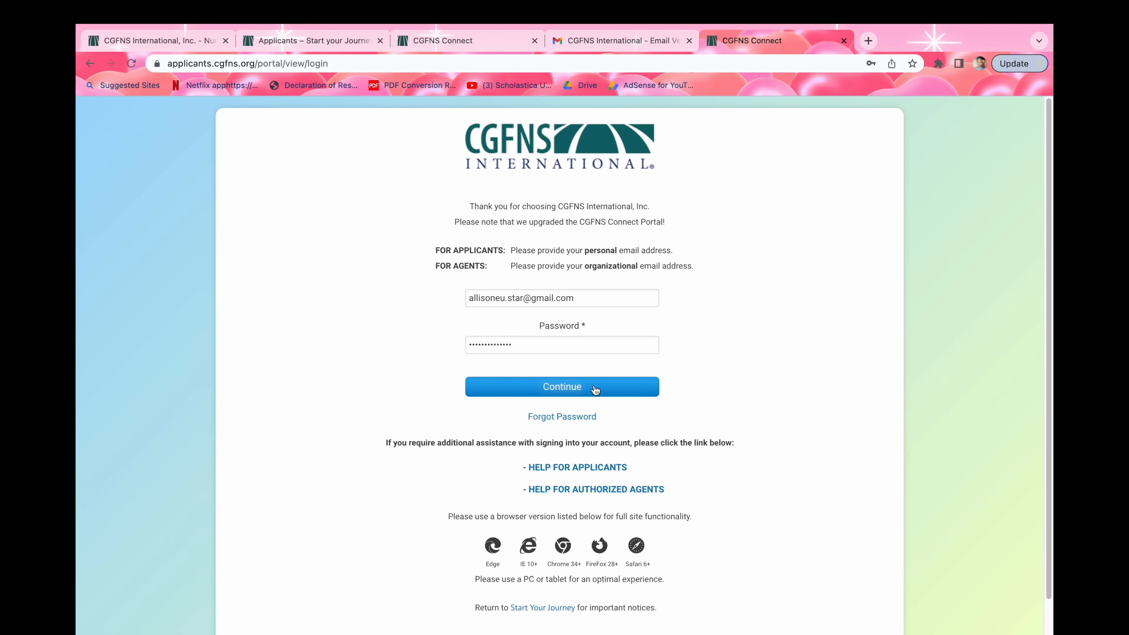
click(593, 389)
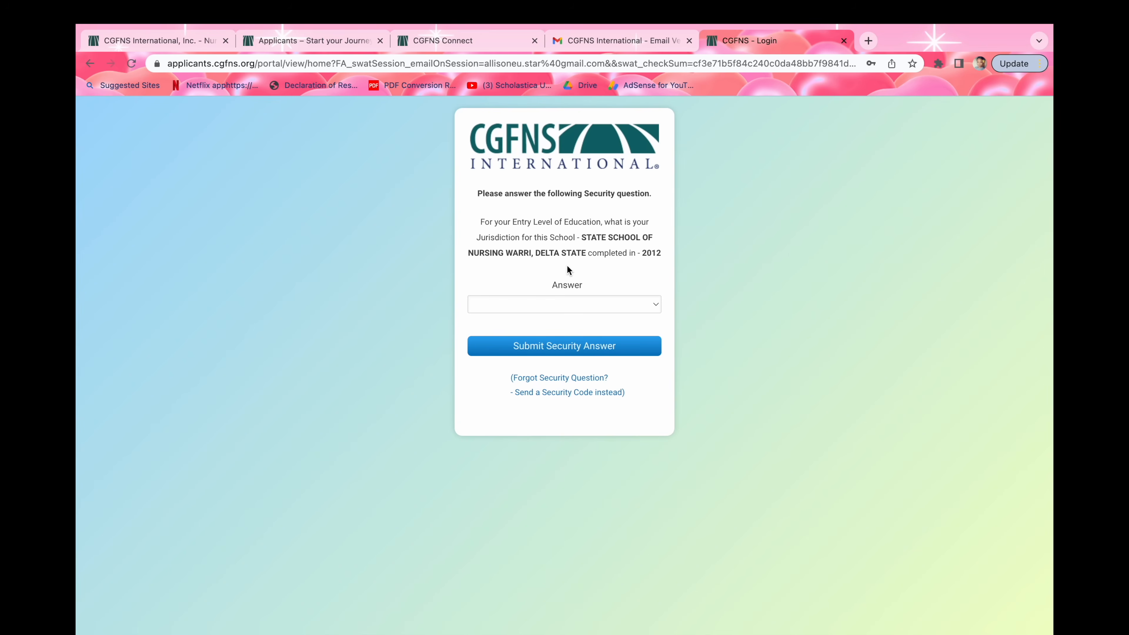
click(558, 346)
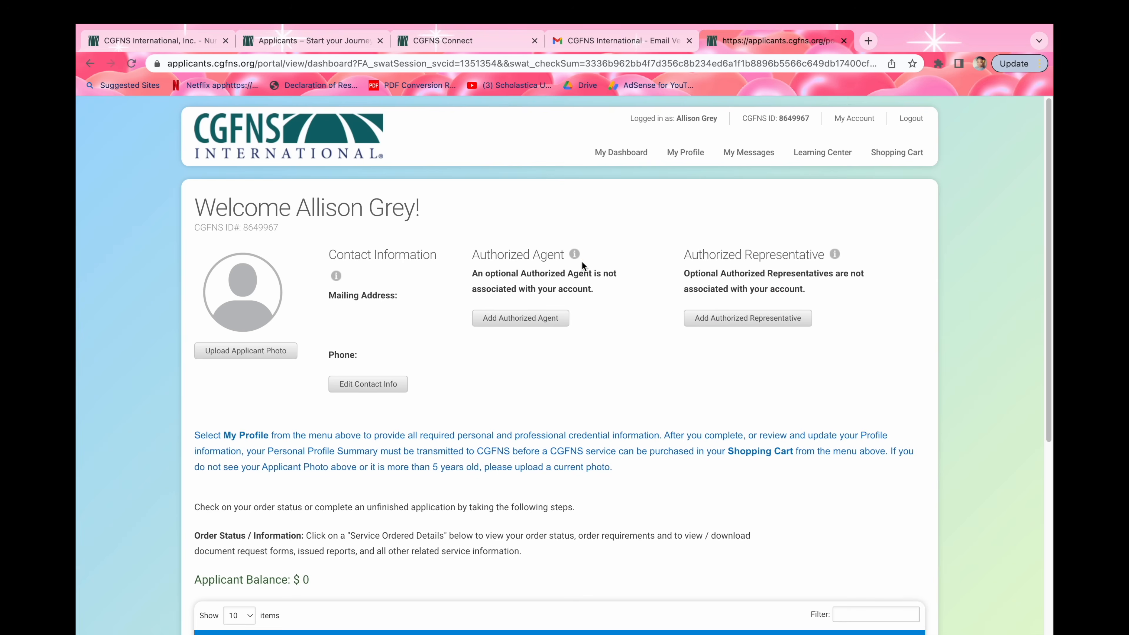
scroll(223, 335, down, 1)
click(231, 307)
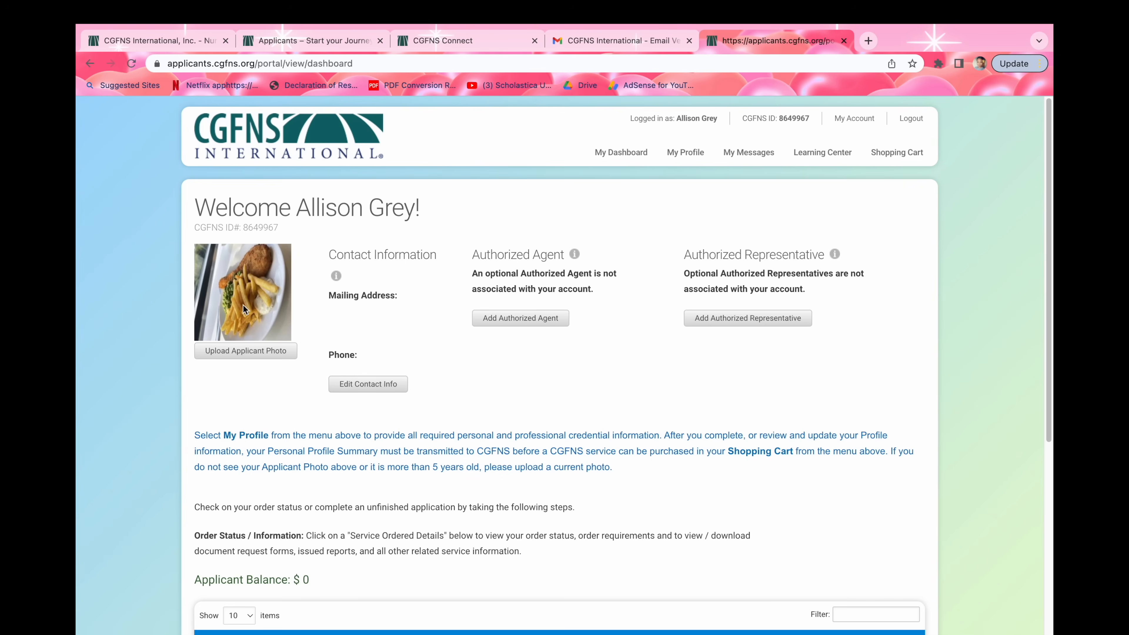
Enter a Nigerian mailing address: street, city, state Delta and postal code
click(369, 382)
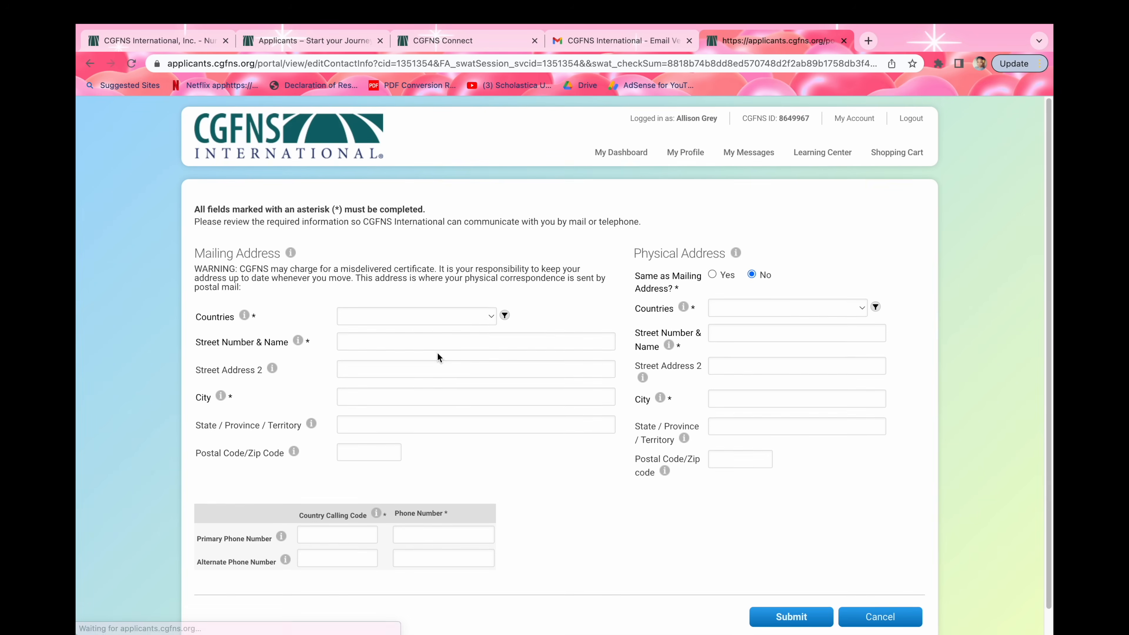
click(492, 312)
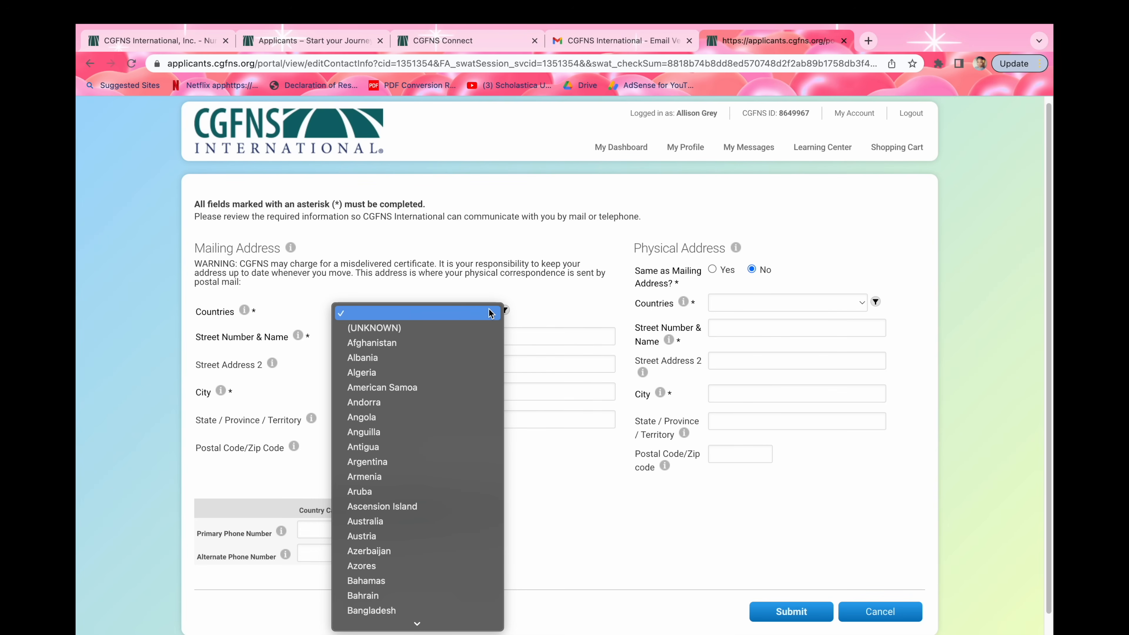
key(u)
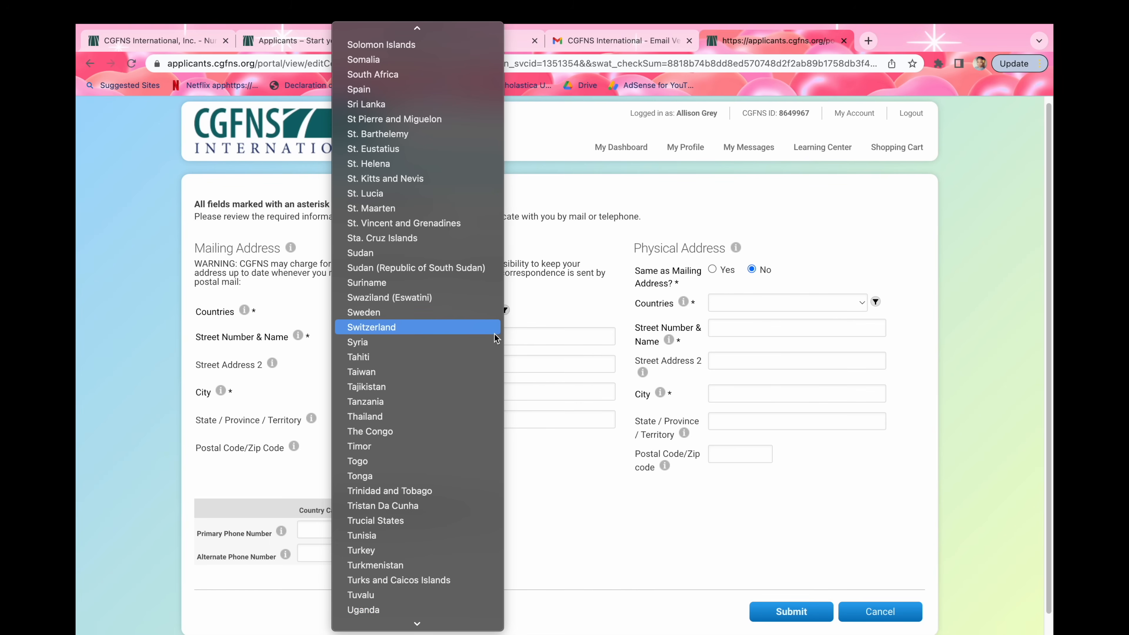
key(n)
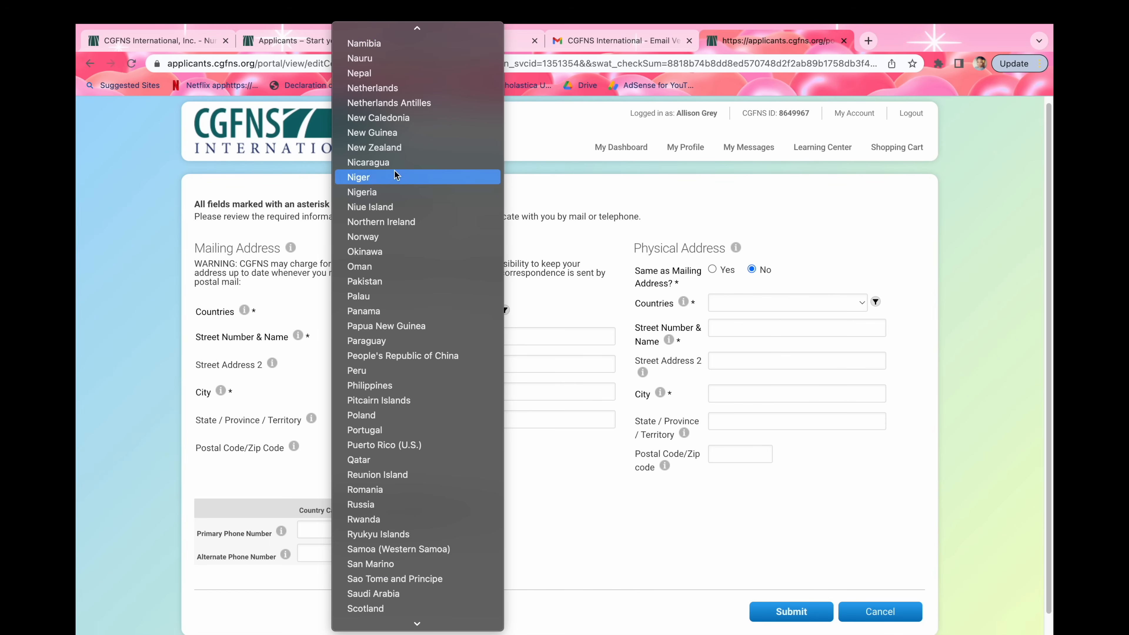
click(375, 192)
click(351, 335)
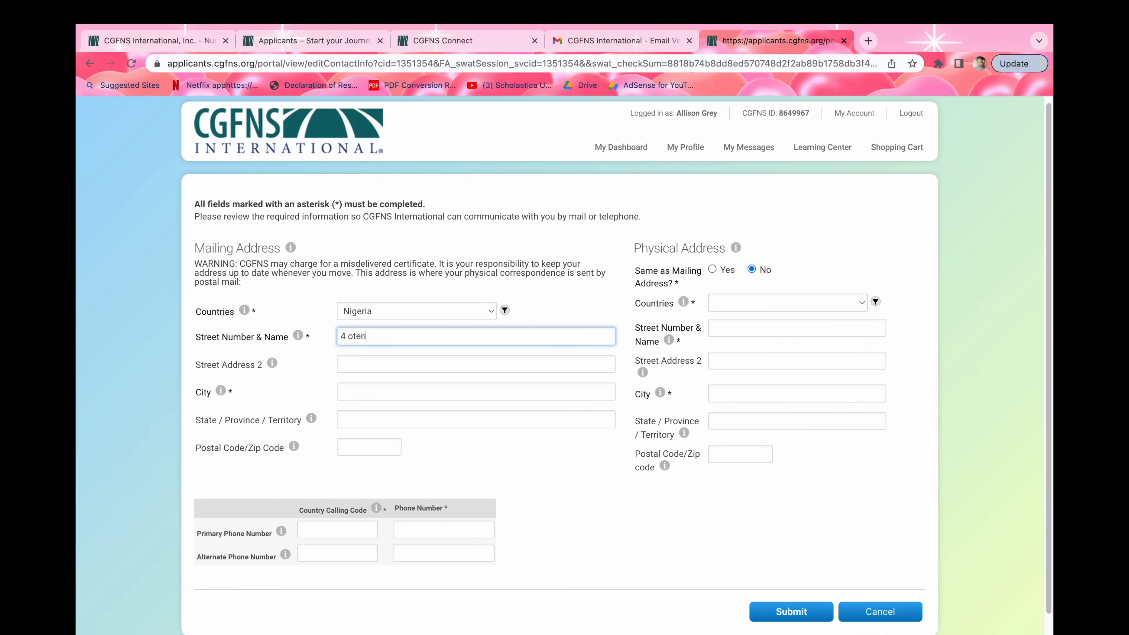
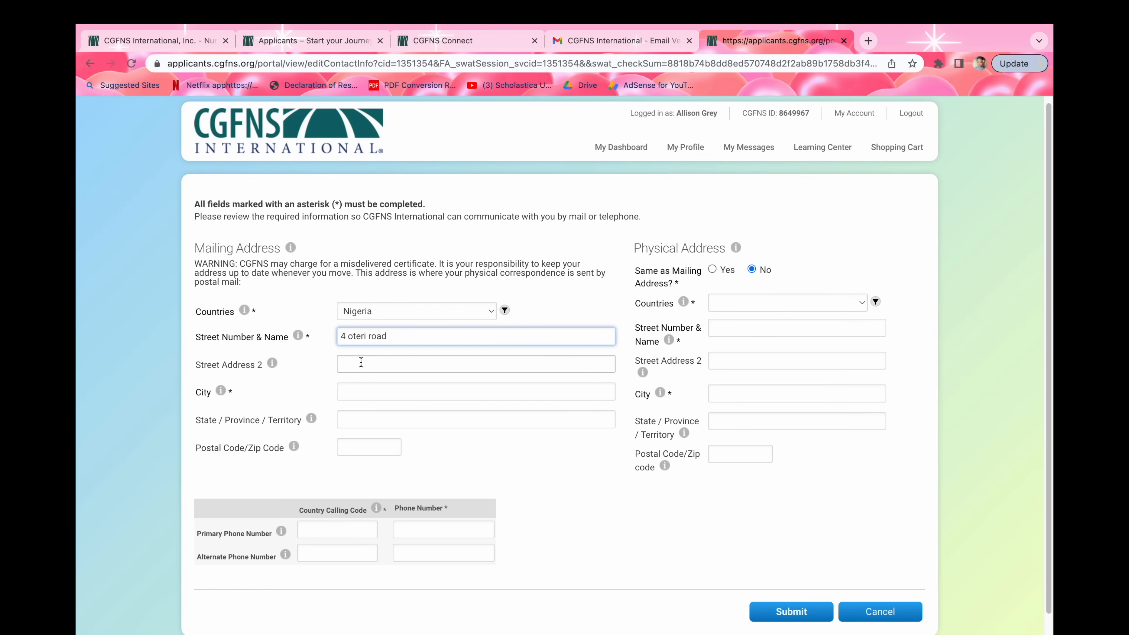
click(359, 395)
text(ughelli)
key(Tab)
text(Delta)
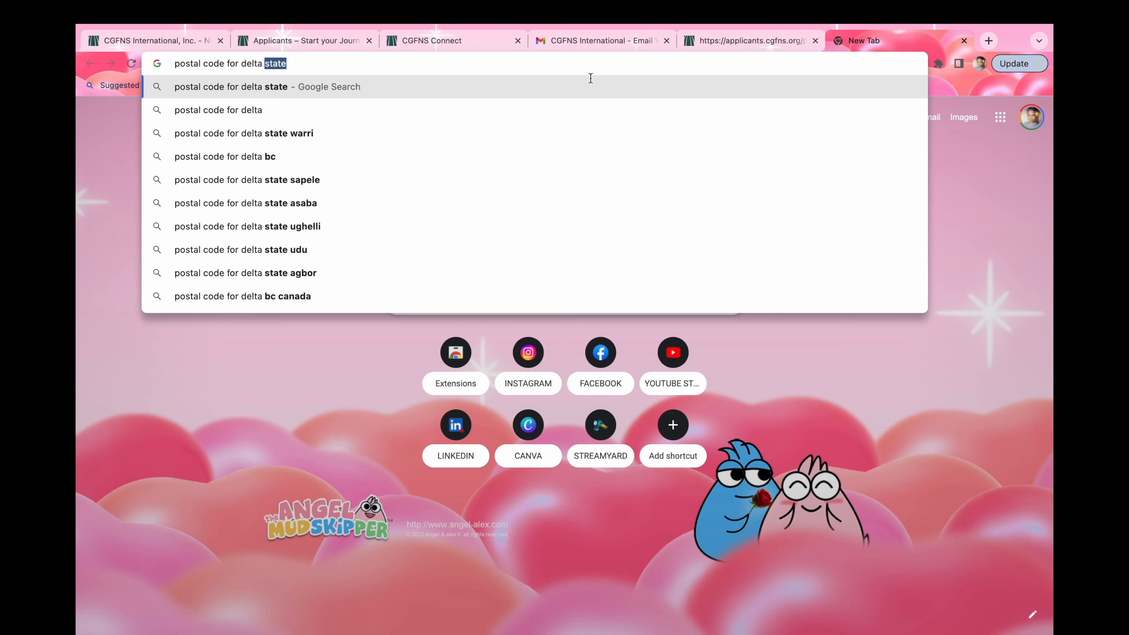
click(244, 225)
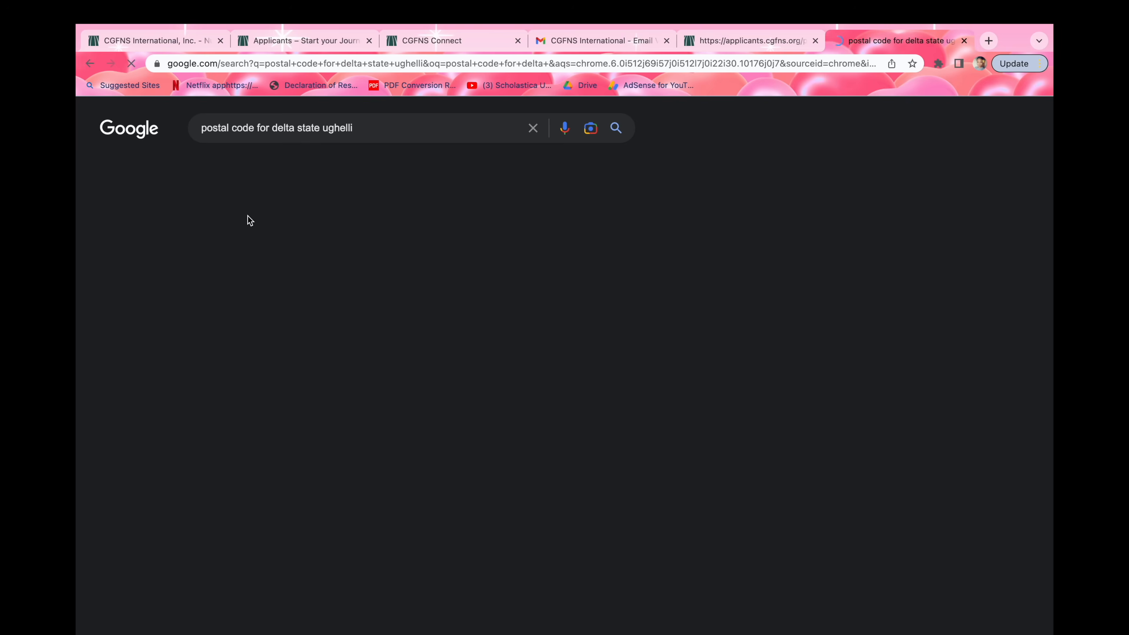
text(333)
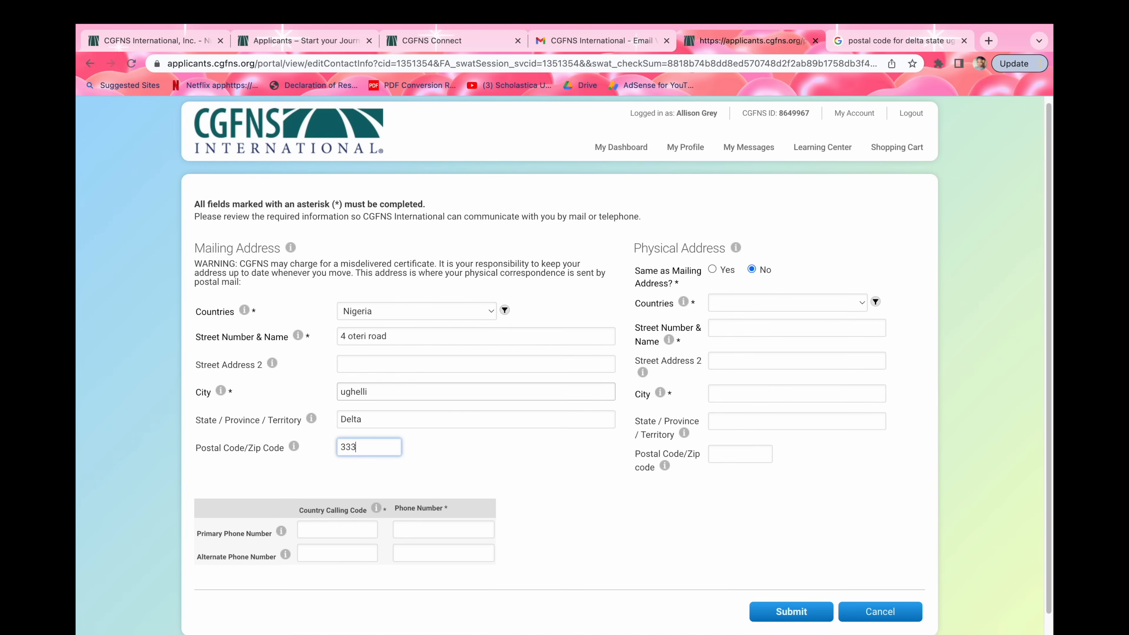
text(105)
Make the physical address the same as the mailing address
click(793, 303)
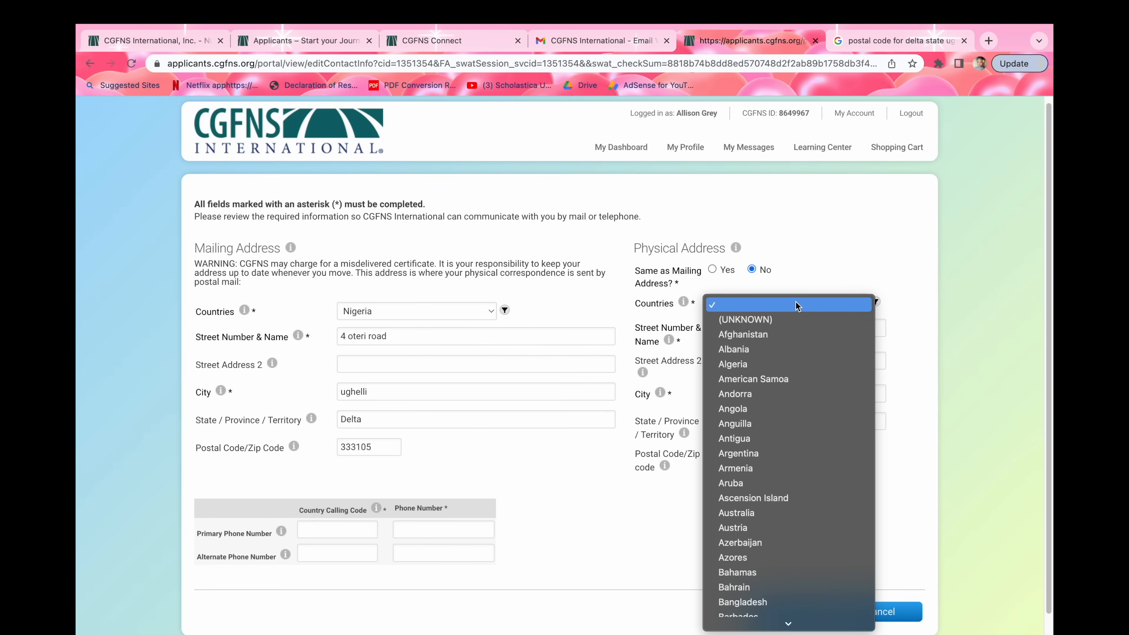
text(ni)
click(692, 291)
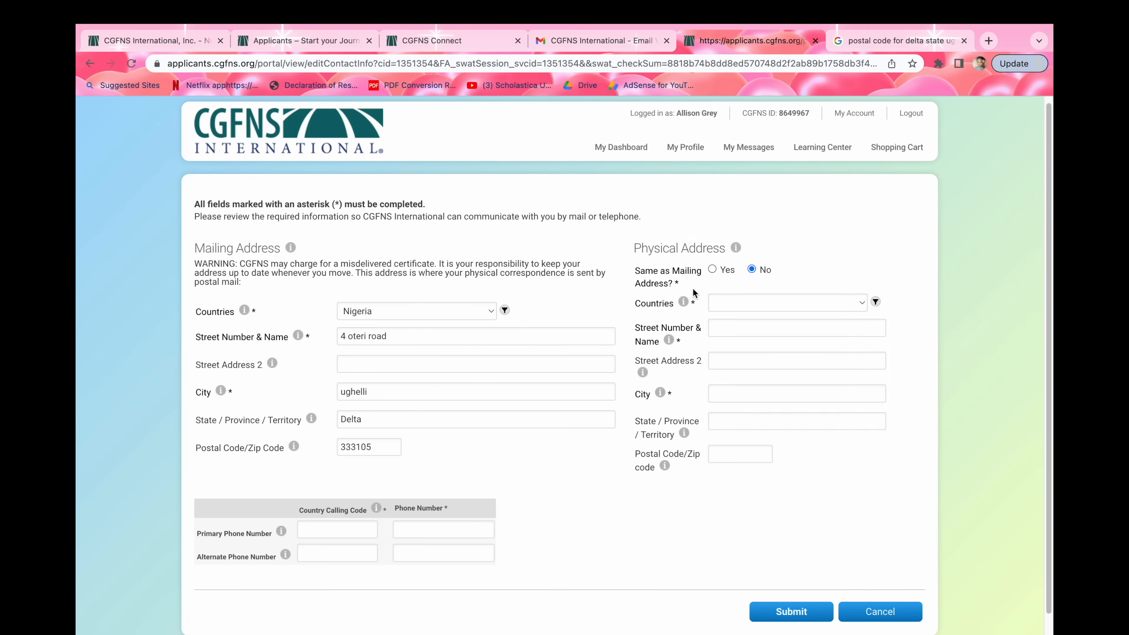
click(713, 270)
Enter the primary phone number with country code 234 and save the contact information
click(337, 529)
scroll(337, 529, down, 1)
text(234)
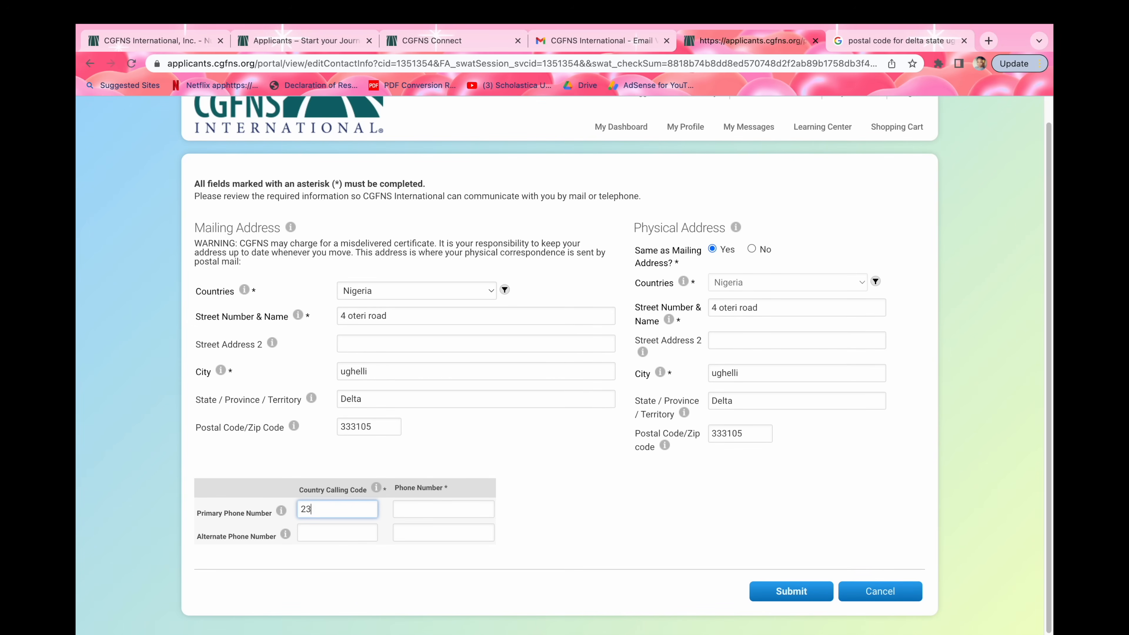
click(446, 511)
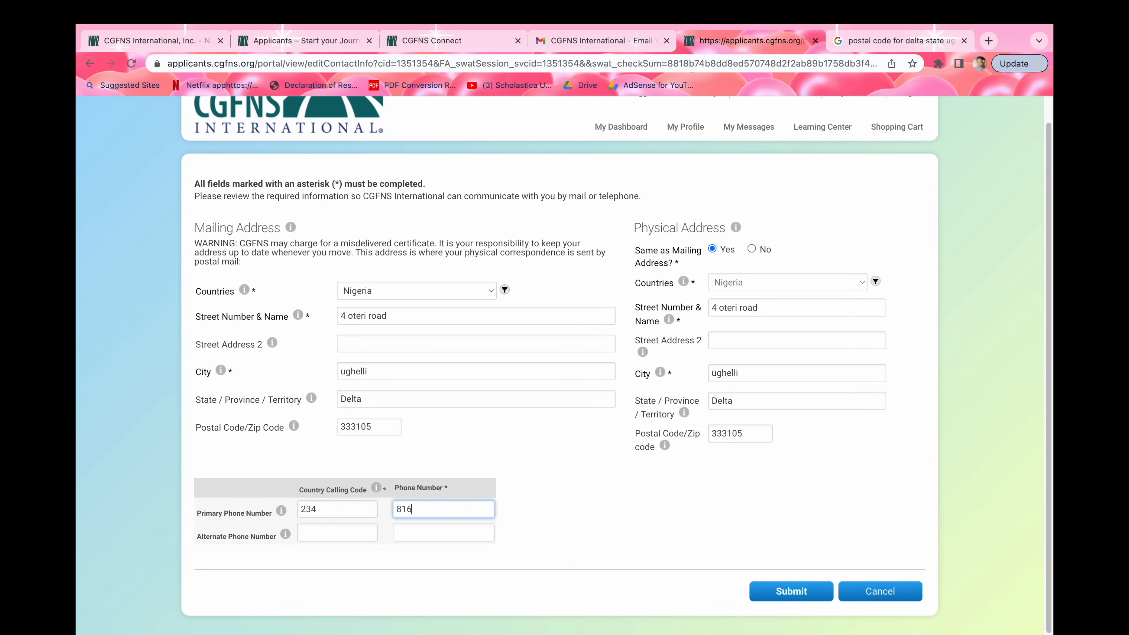
click(777, 593)
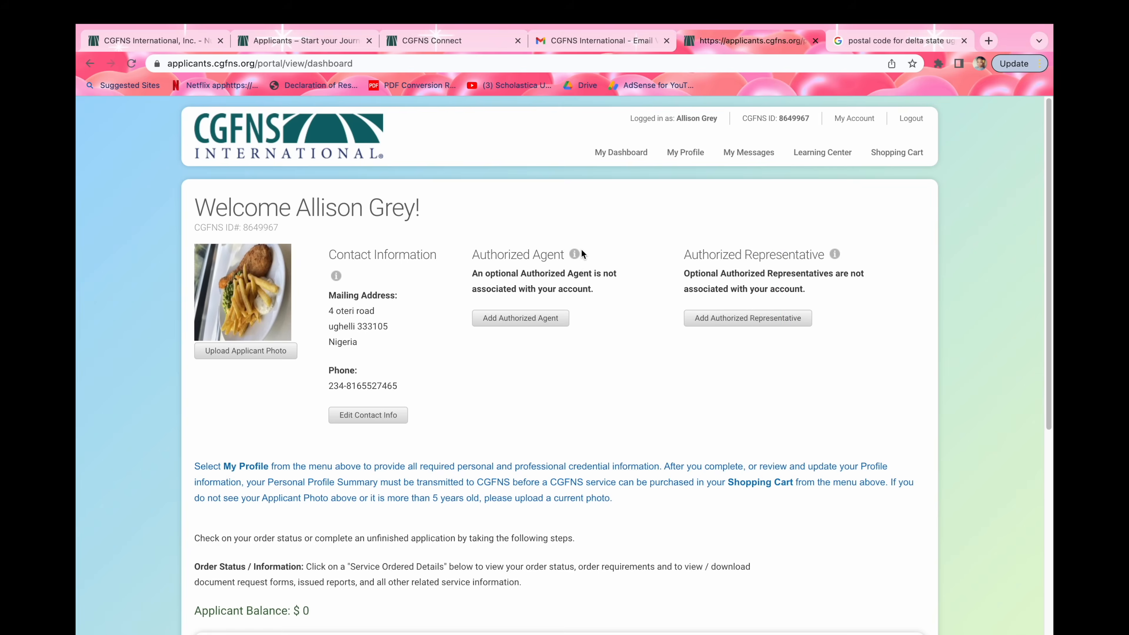
mouse_move(578, 257)
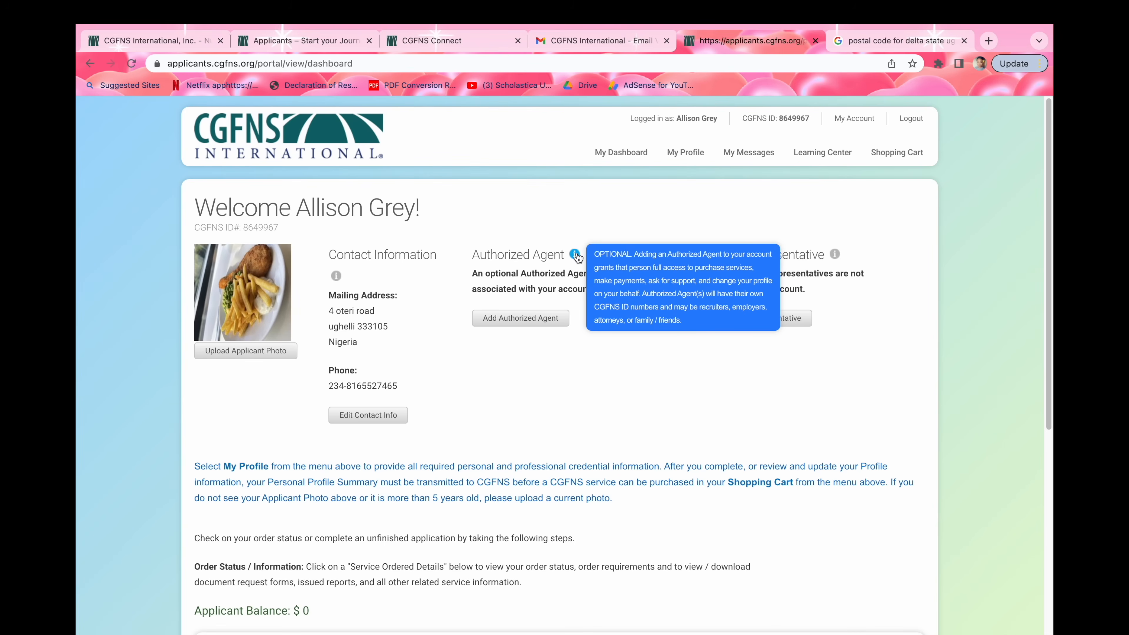
scroll(753, 358, down, 2)
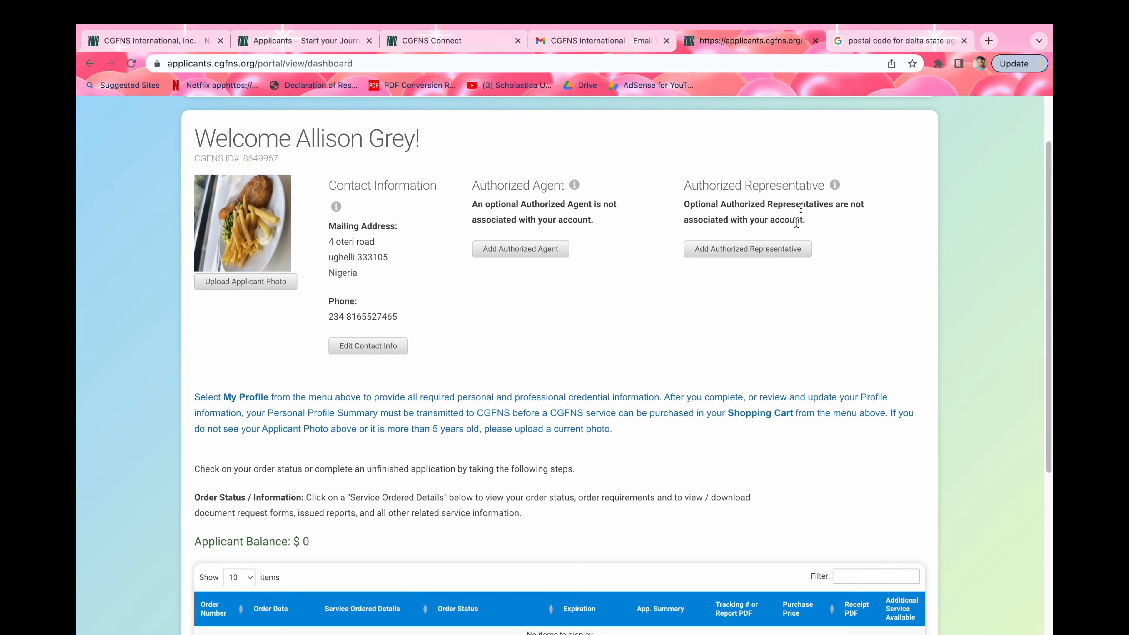
mouse_move(834, 189)
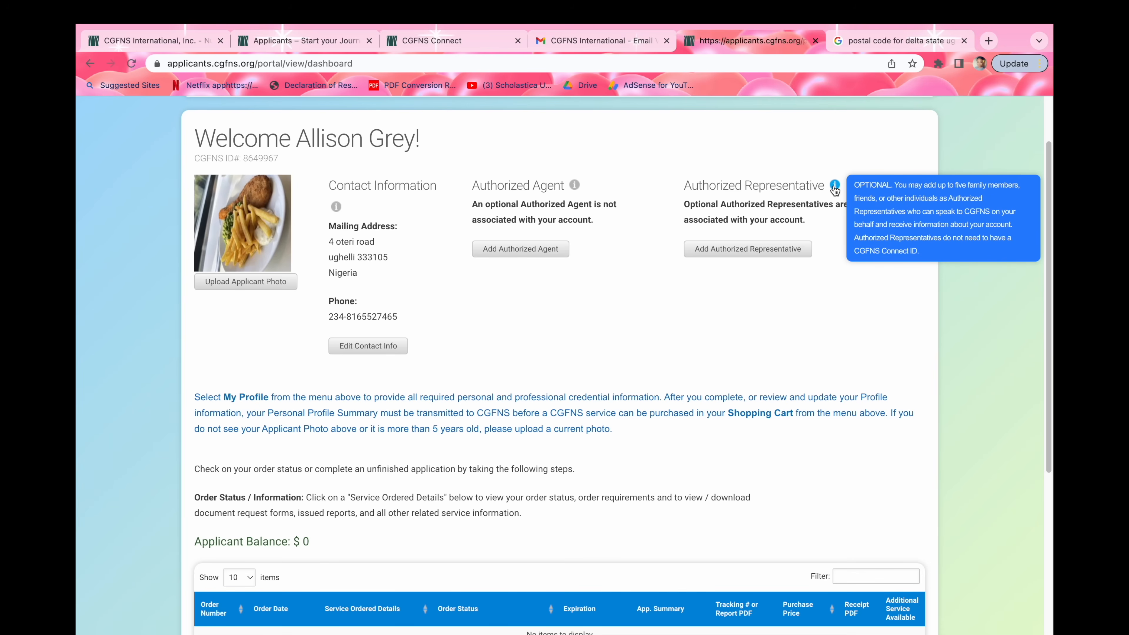
scroll(834, 190, up, 2)
mouse_move(902, 155)
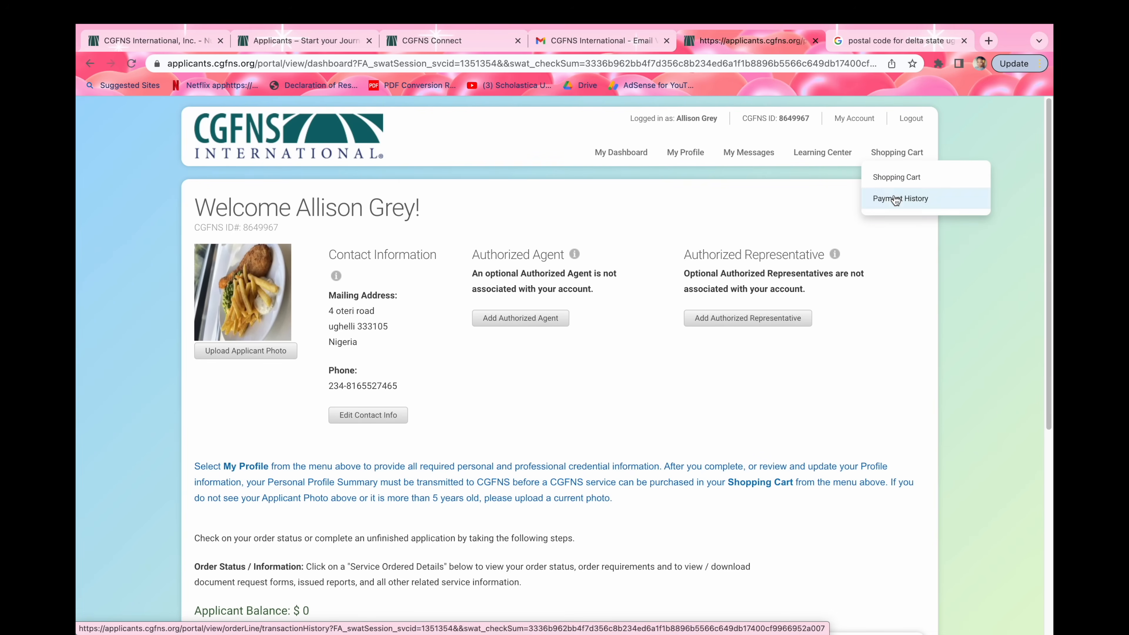
Open the Shopping Cart page and then the CGFNS Fee Schedule in a new tab
click(886, 178)
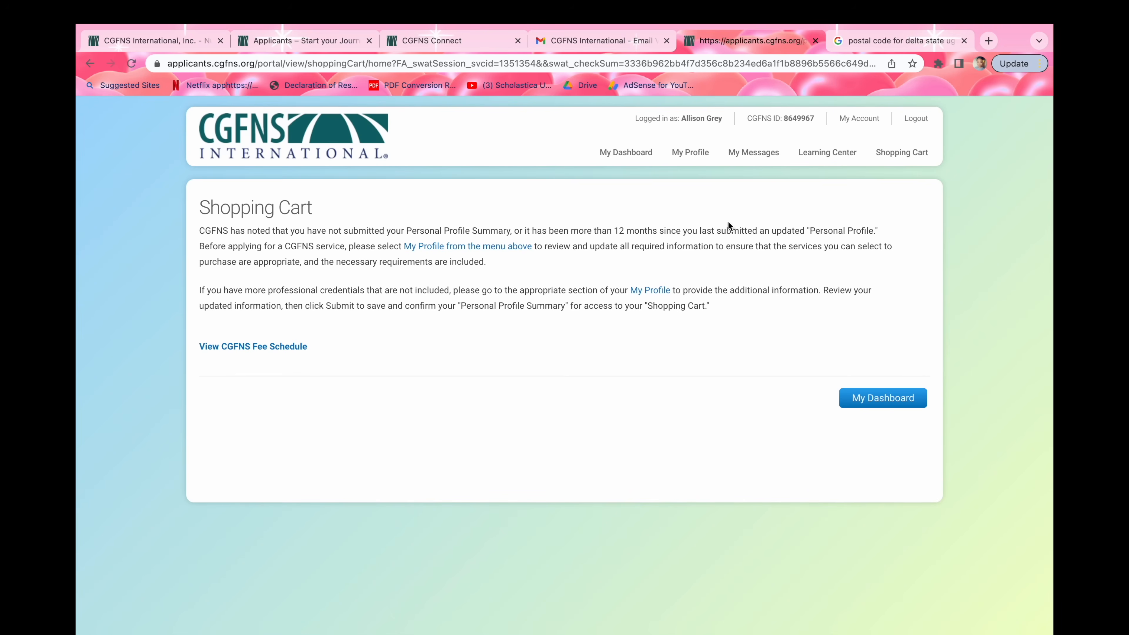
click(268, 347)
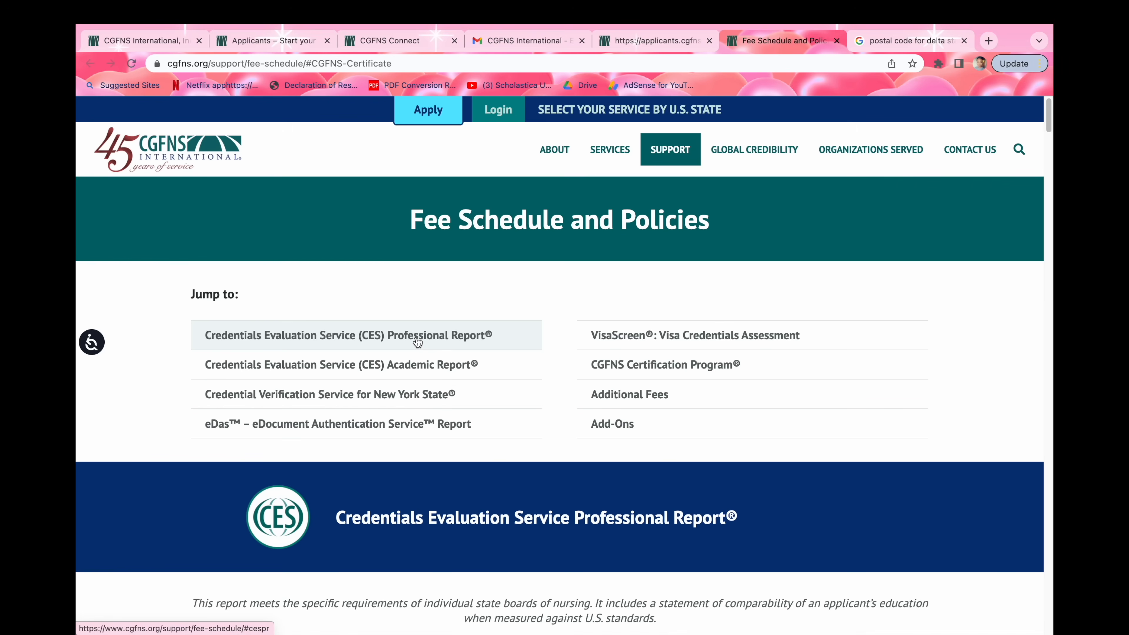
Review the CES Professional Report fees, including the $450 application fee
click(417, 341)
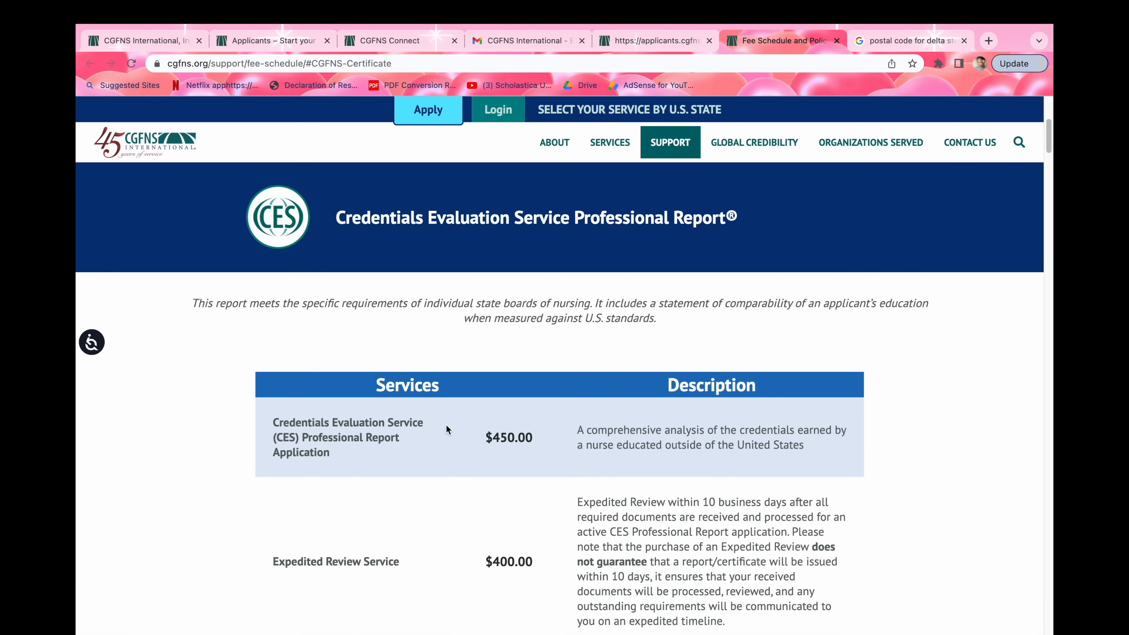
scroll(446, 426, down, 1)
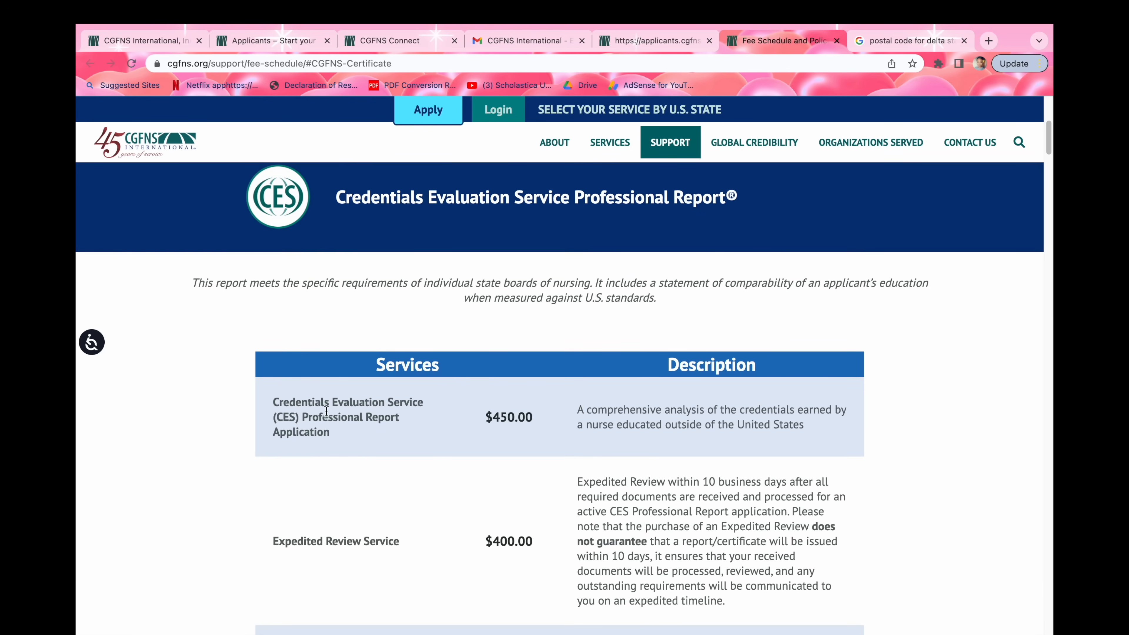
scroll(504, 422, down, 5)
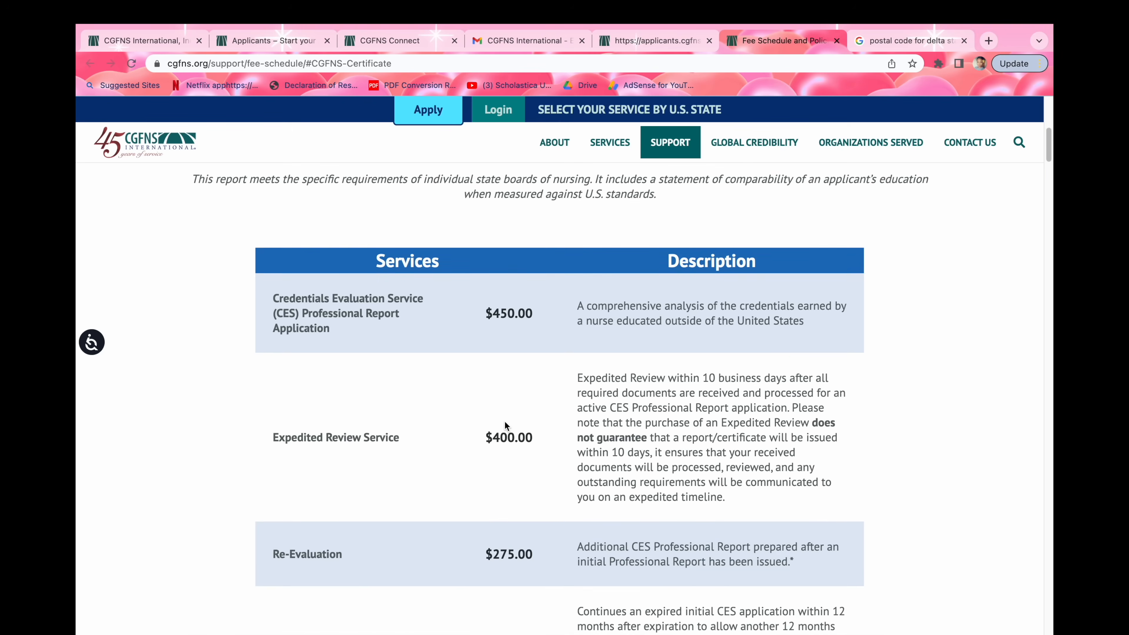
scroll(504, 421, down, 1)
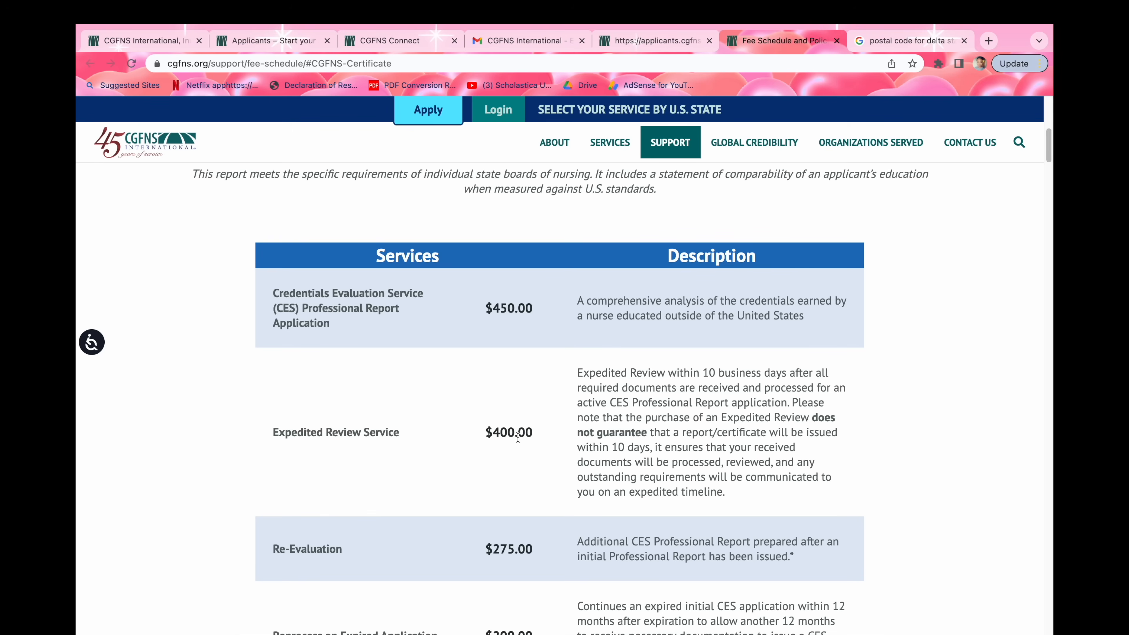
scroll(518, 435, down, 1)
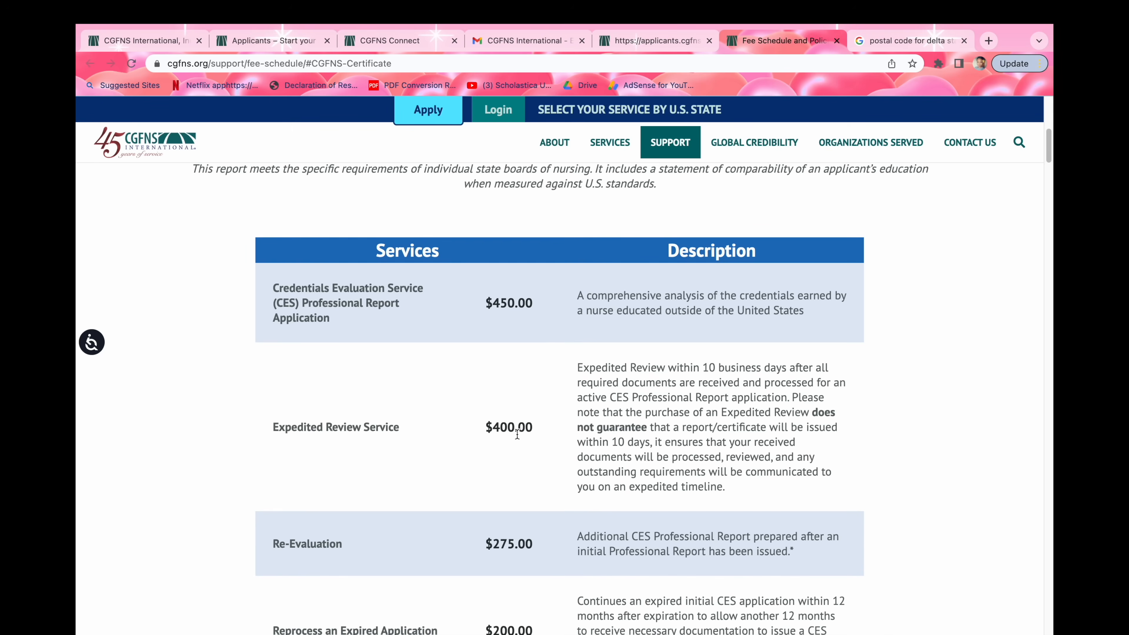
scroll(516, 433, down, 1)
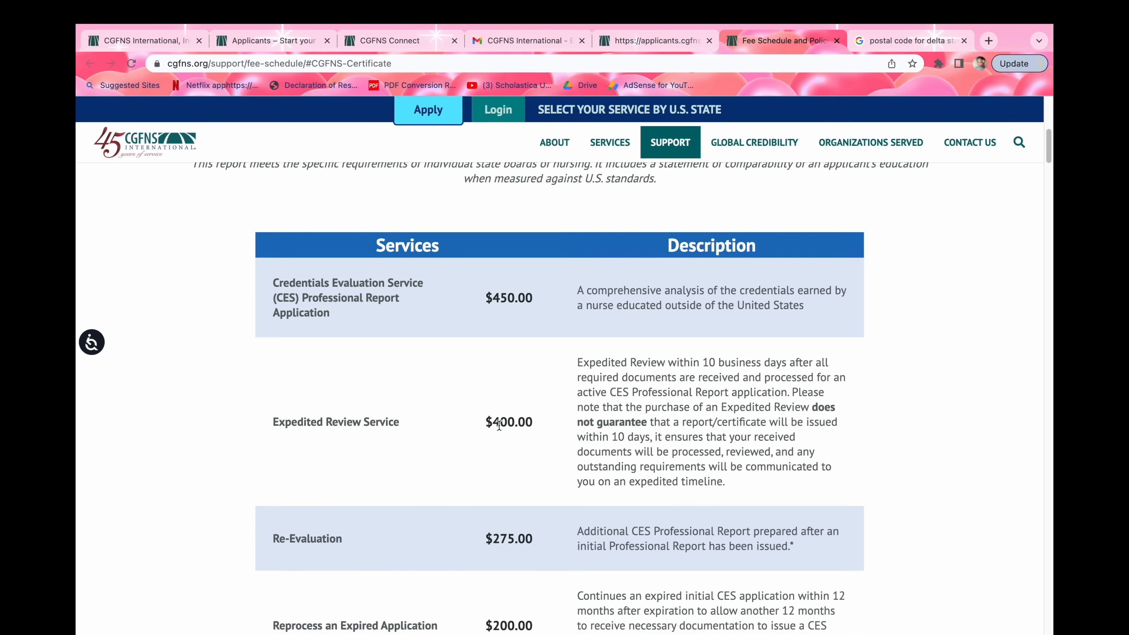
scroll(498, 430, down, 2)
scroll(497, 426, down, 8)
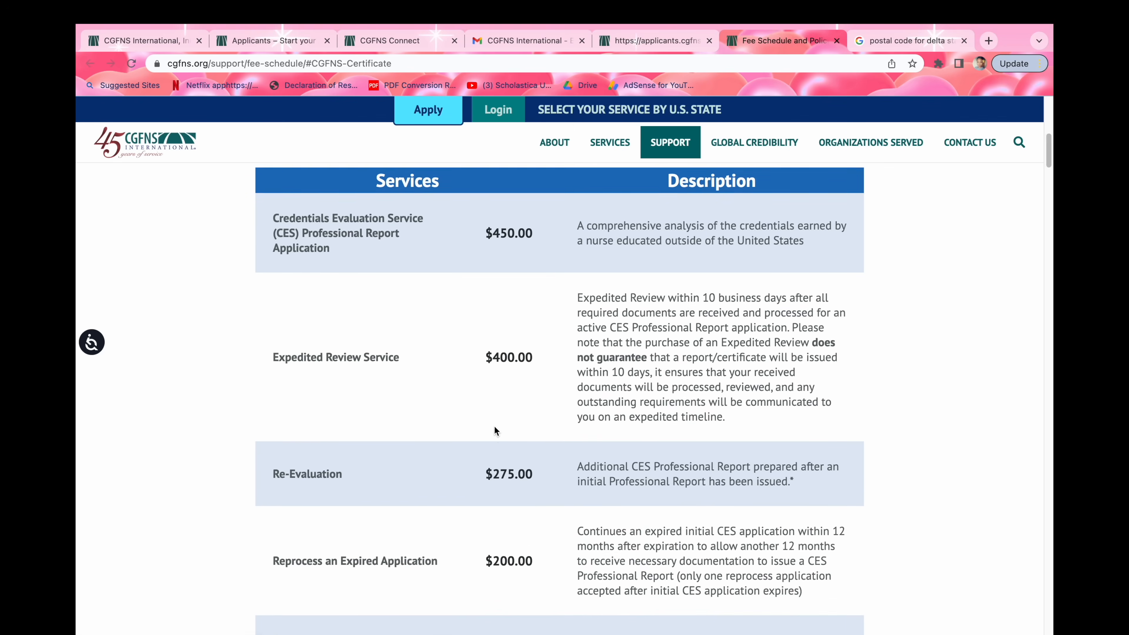
scroll(493, 426, down, 1)
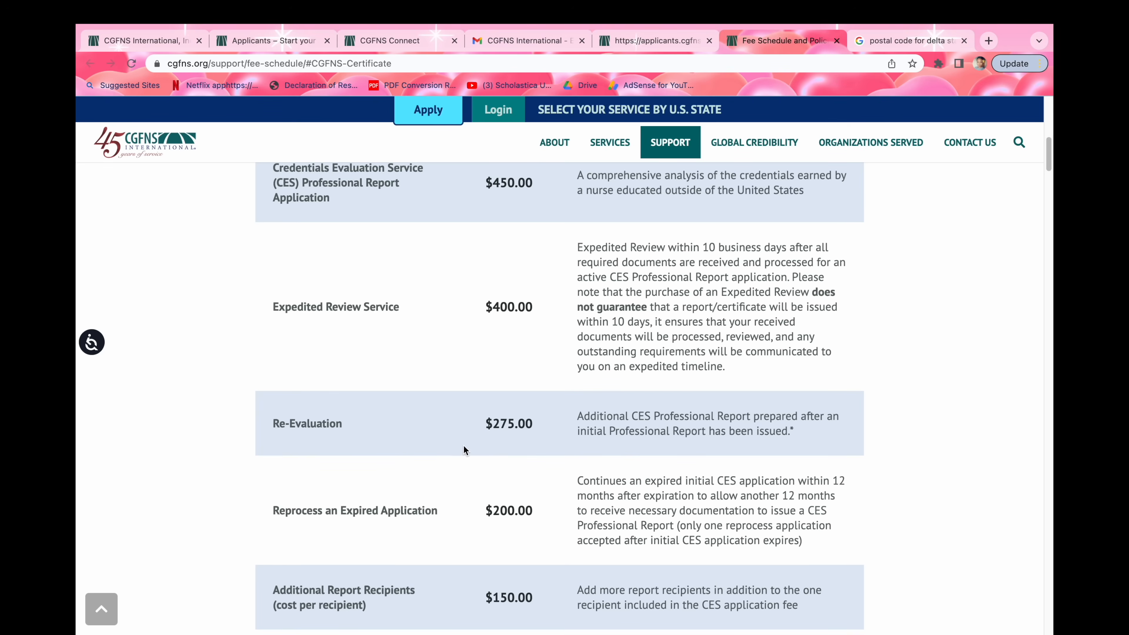
scroll(462, 449, down, 4)
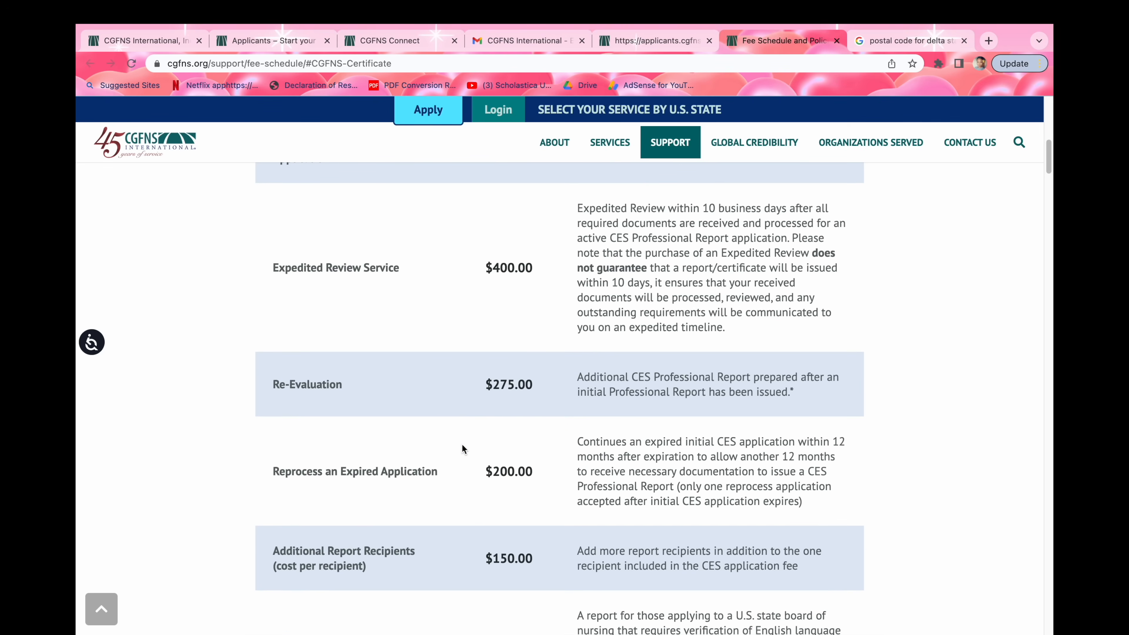
scroll(462, 448, down, 6)
scroll(461, 445, down, 6)
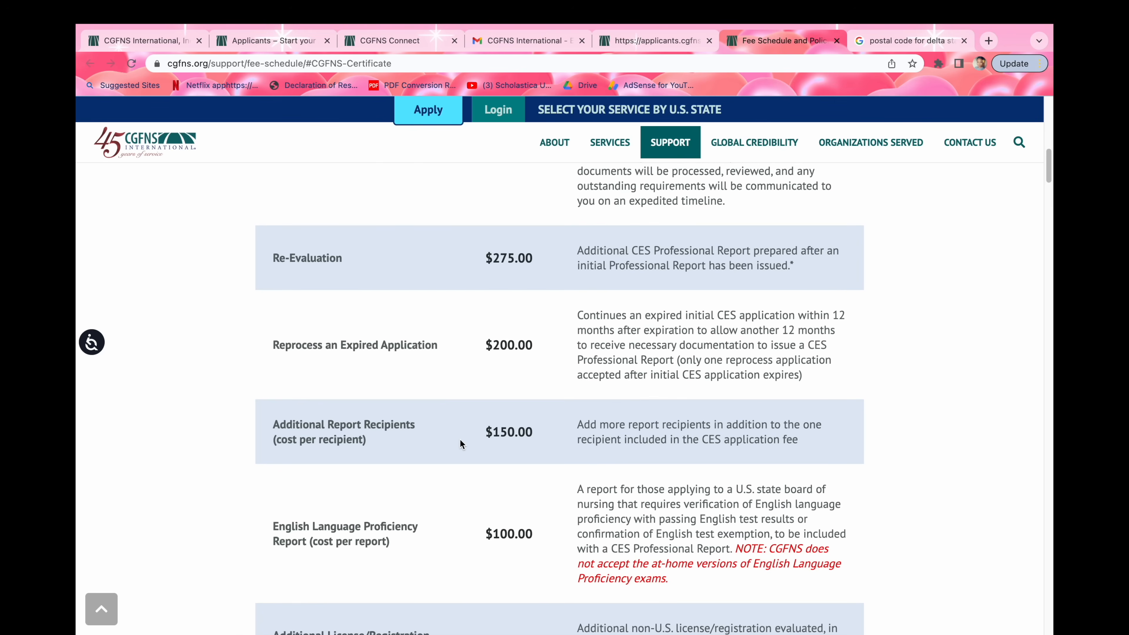
scroll(459, 437, down, 12)
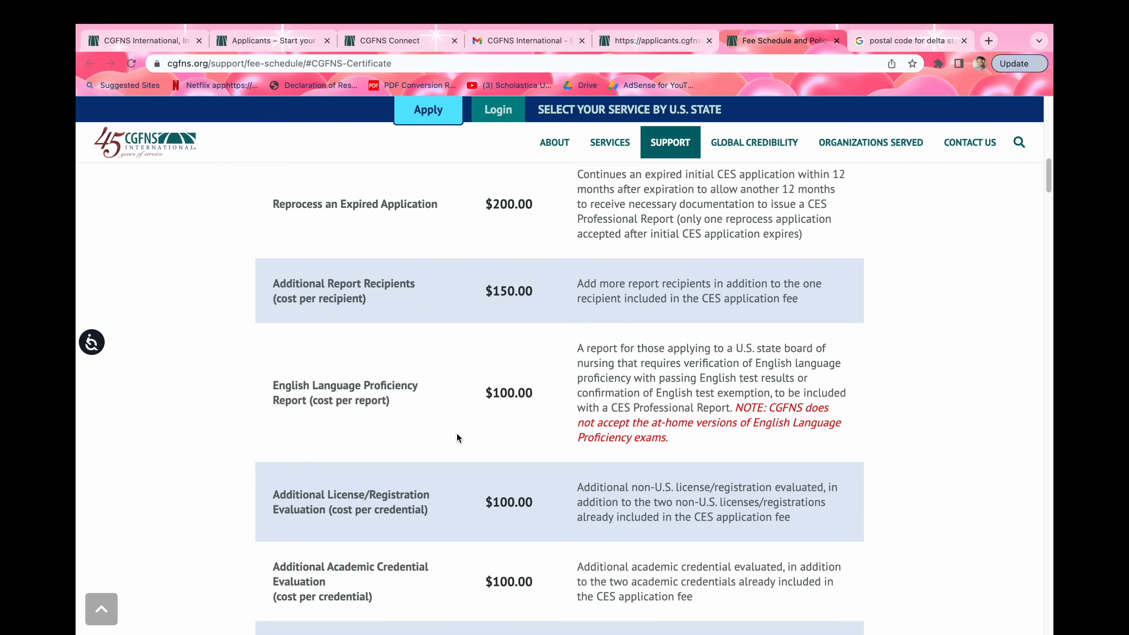
scroll(457, 432, up, 20)
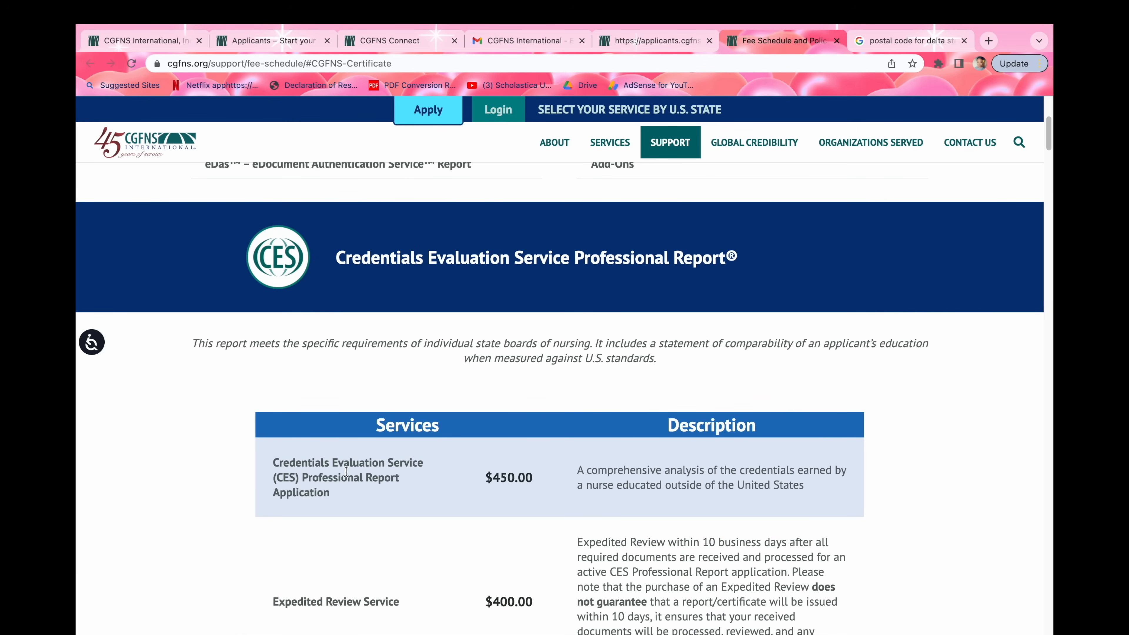
scroll(346, 471, down, 1)
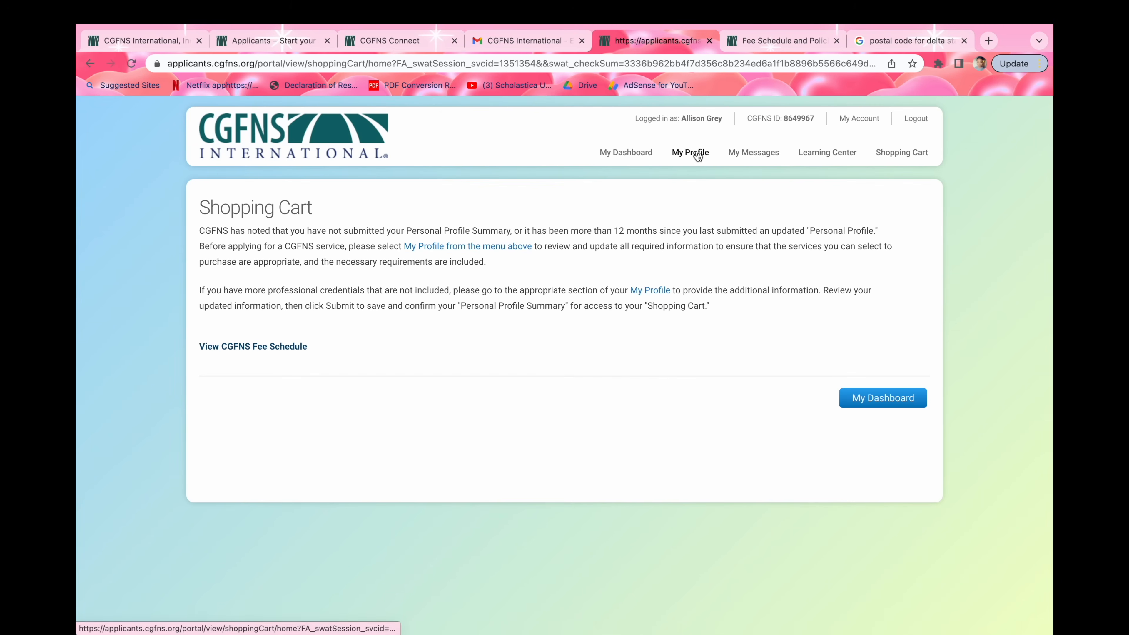
Open the My Profile Personal Information page and scroll down the form to the Other Names row
mouse_move(698, 155)
click(686, 177)
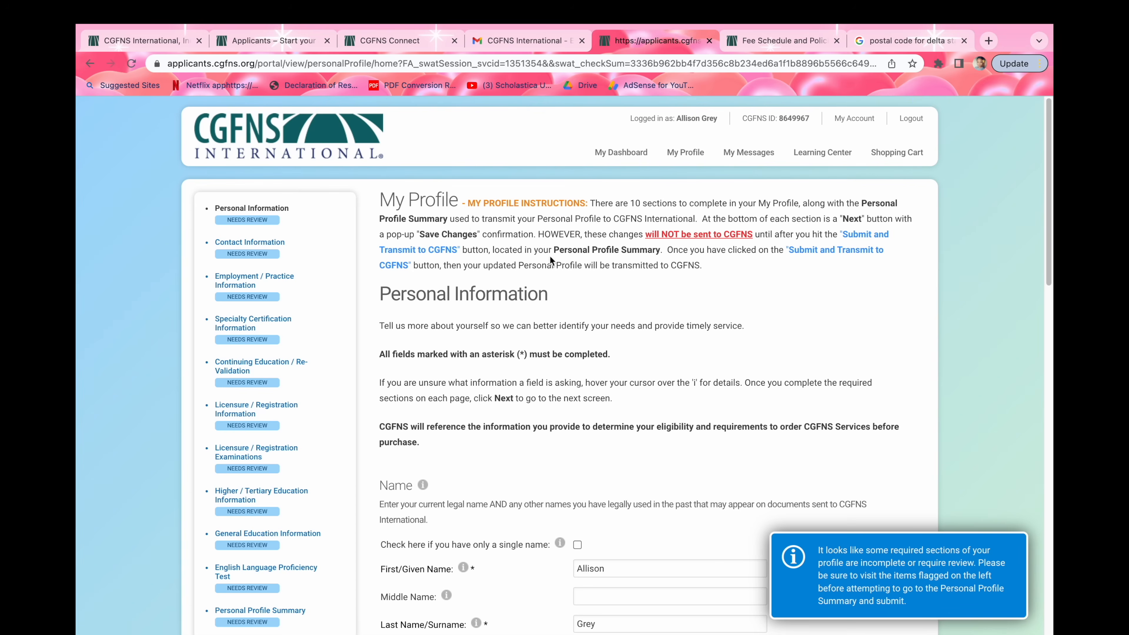
scroll(573, 262, down, 5)
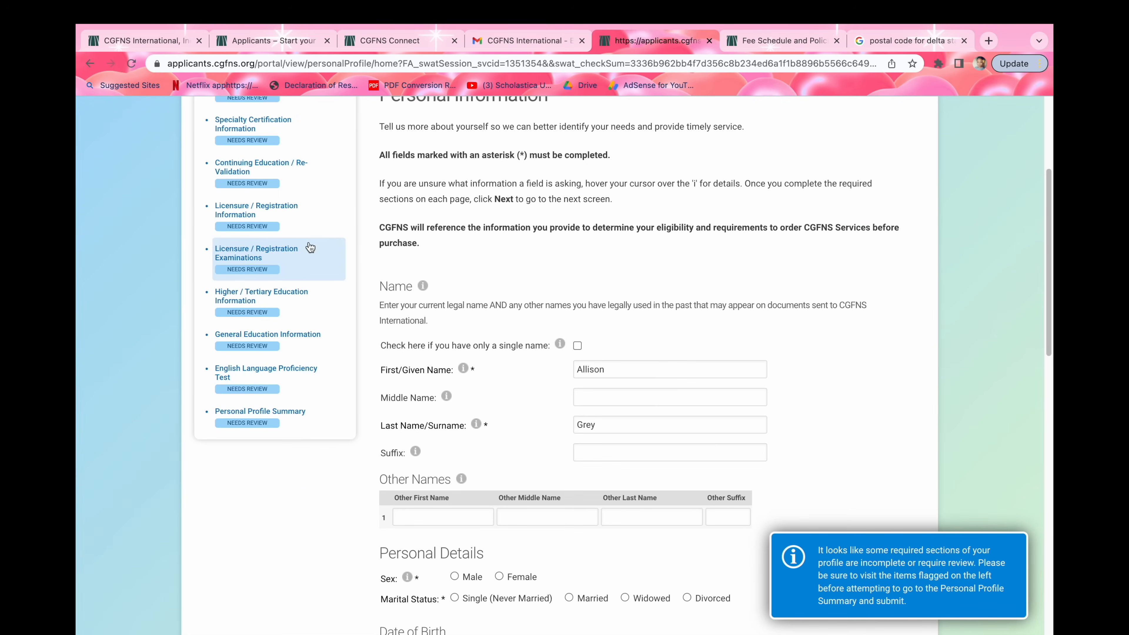
scroll(310, 247, up, 5)
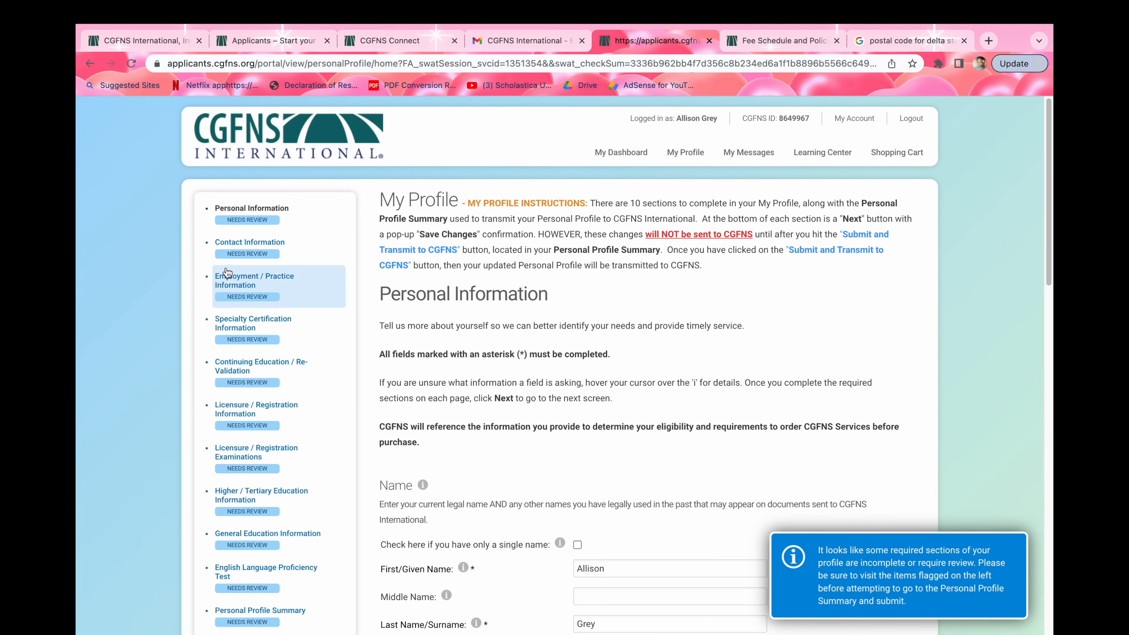
scroll(249, 311, down, 1)
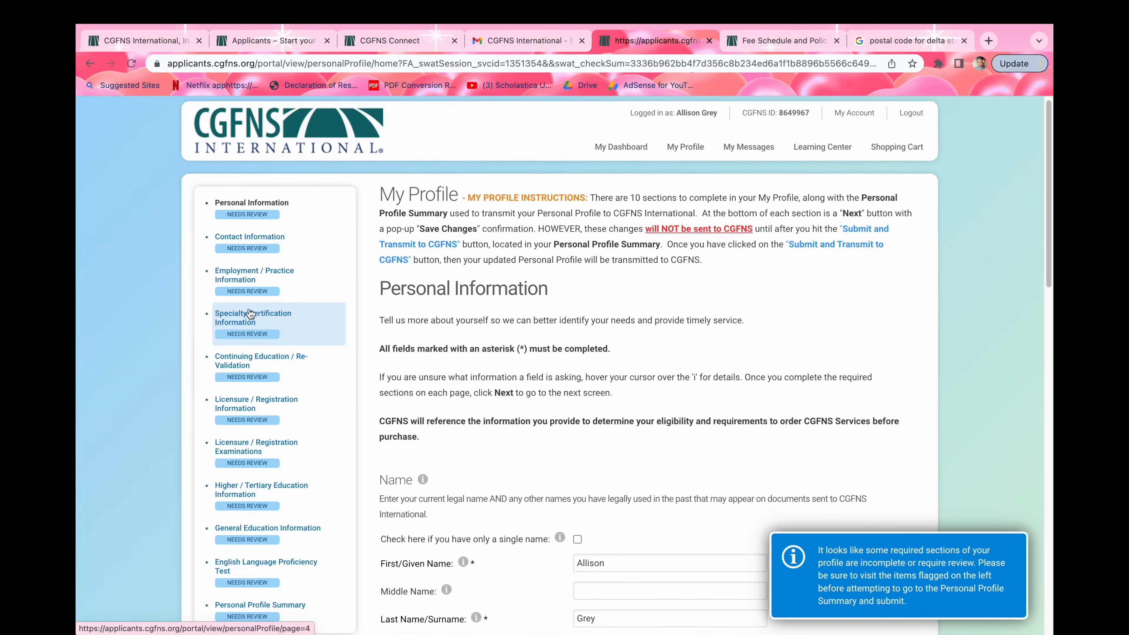
scroll(263, 338, down, 2)
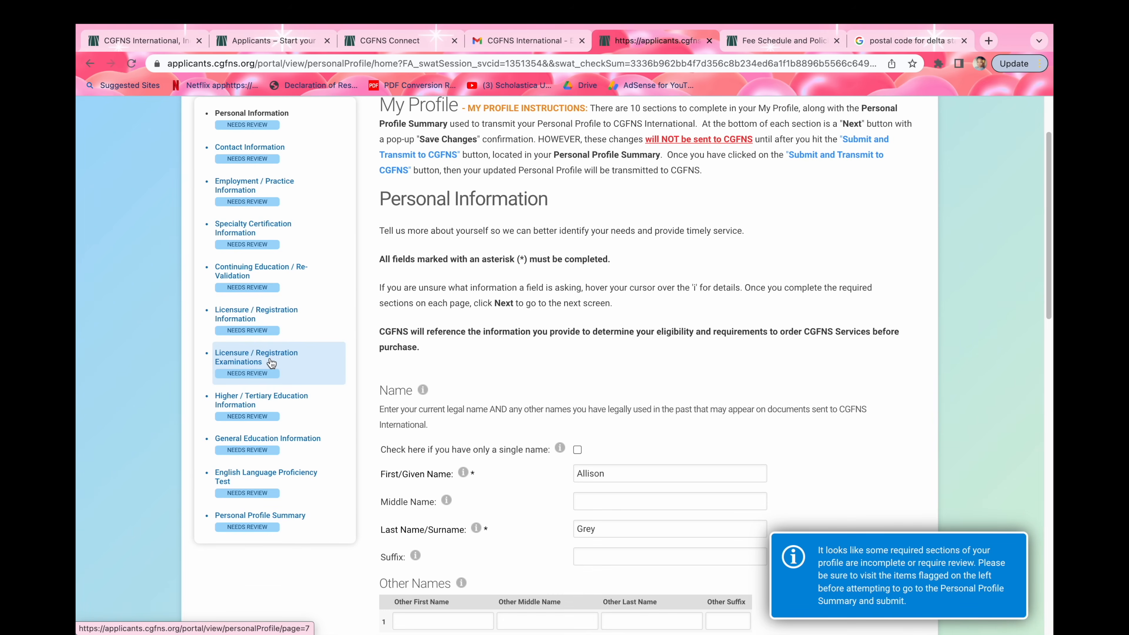
scroll(271, 362, down, 1)
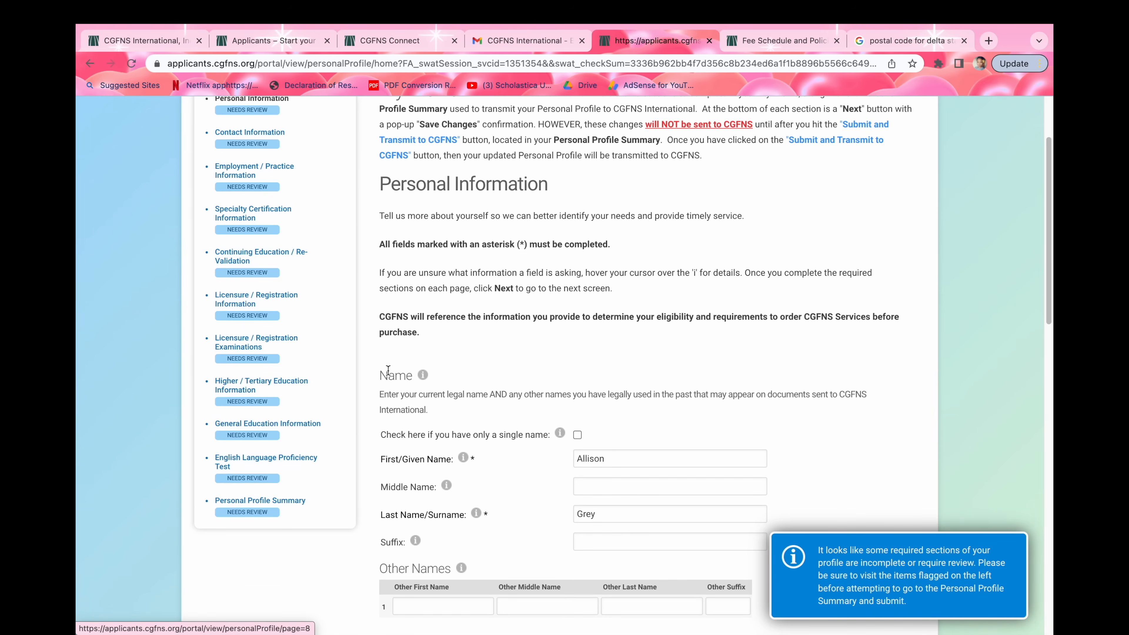
scroll(684, 297, down, 2)
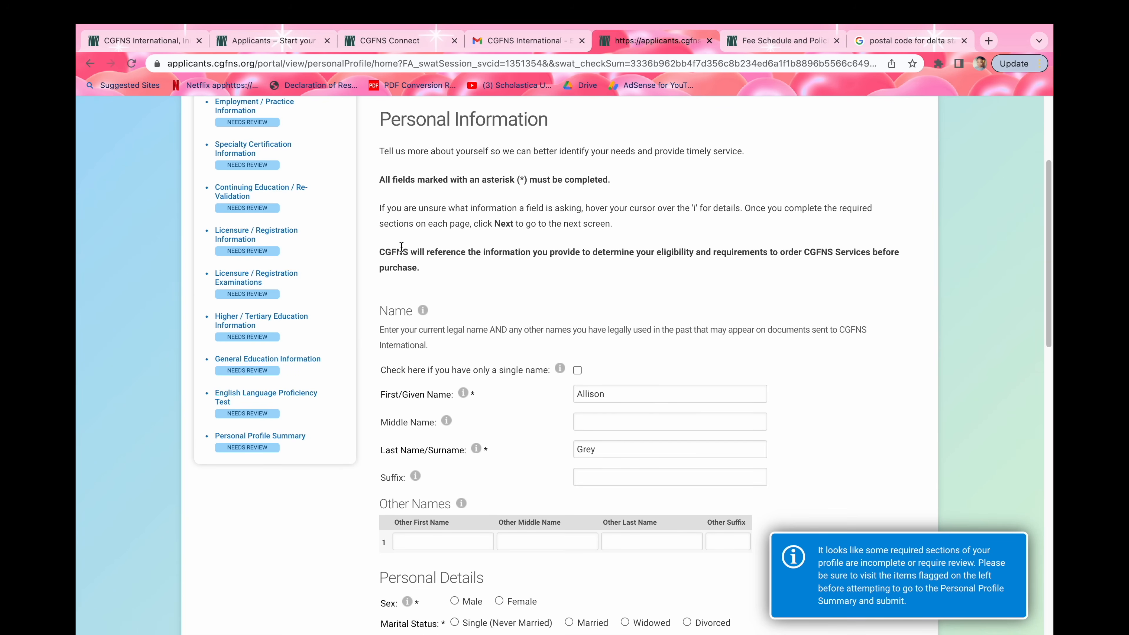
scroll(498, 281, down, 2)
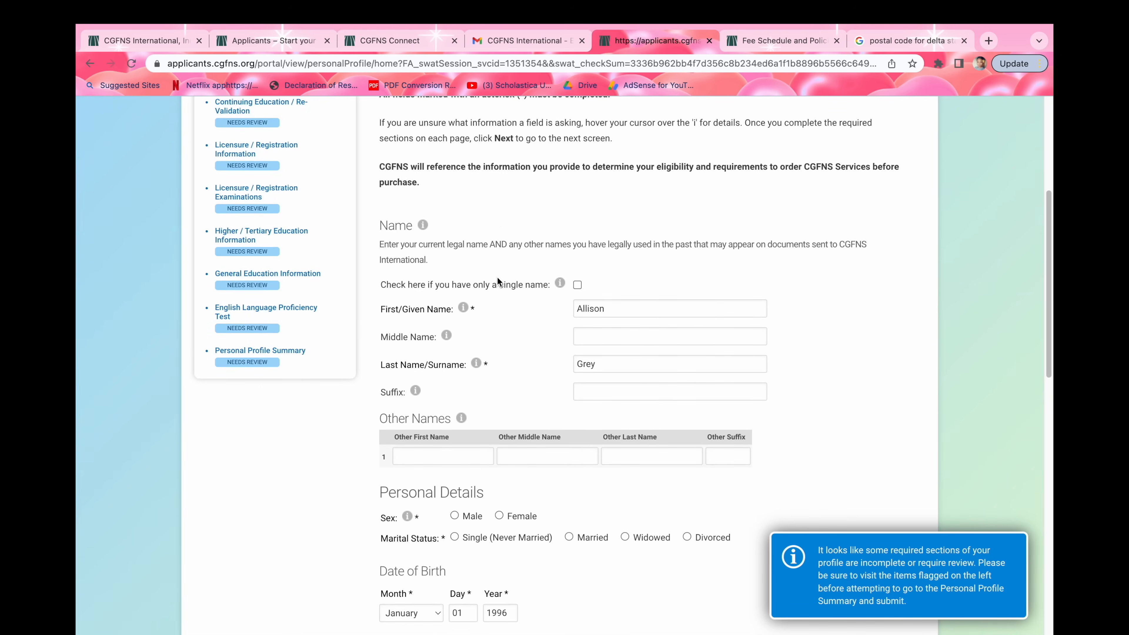
scroll(659, 233, down, 1)
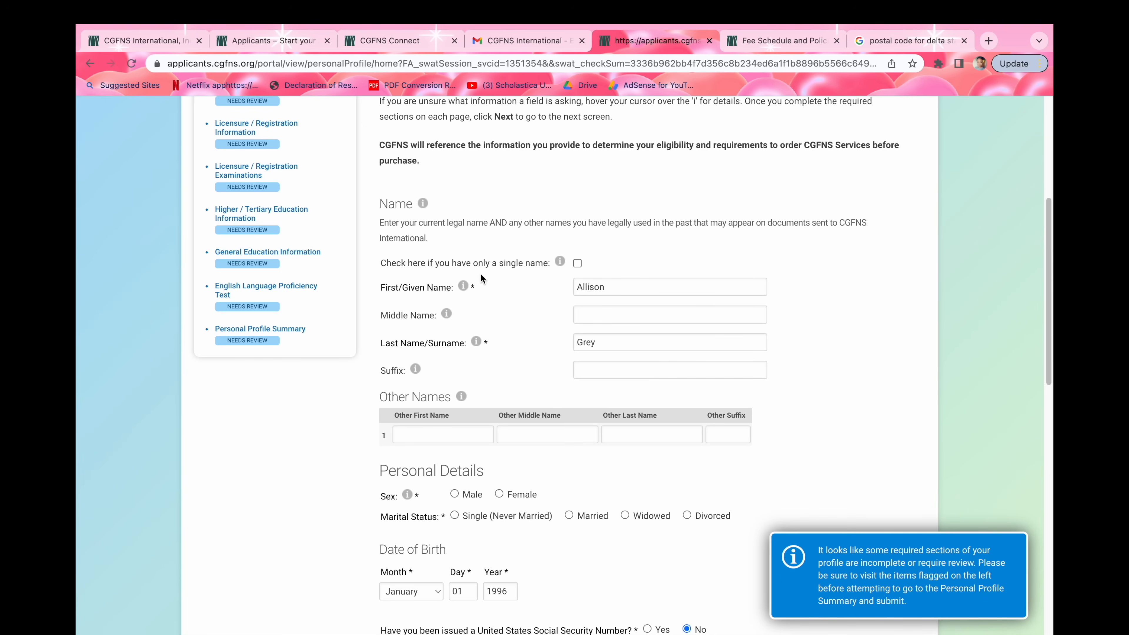
mouse_move(562, 267)
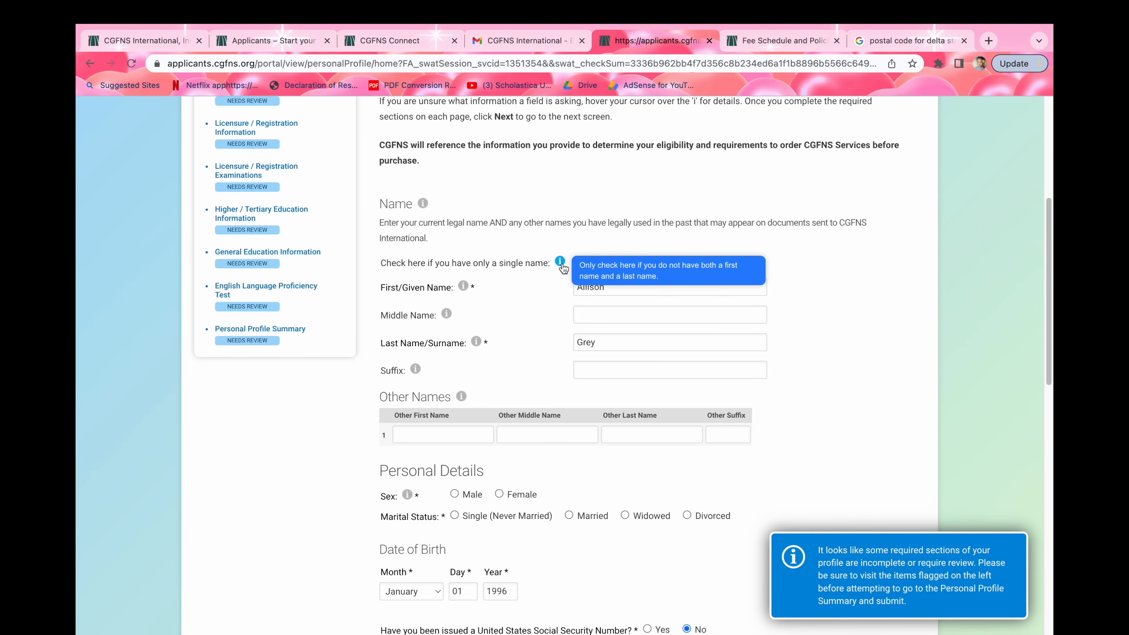
click(630, 292)
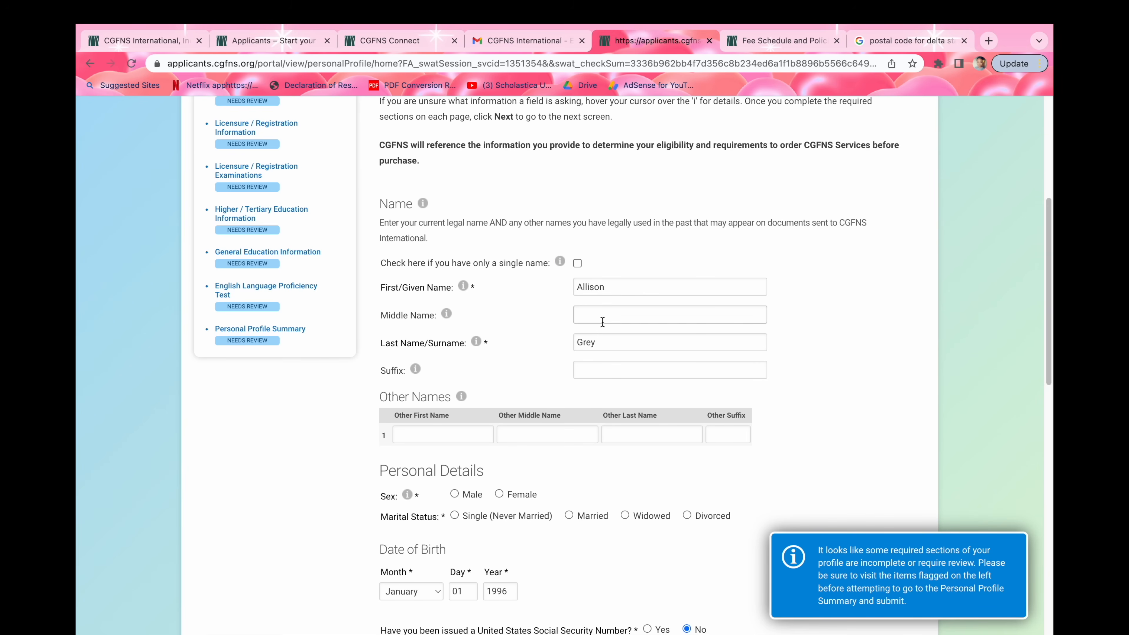
scroll(605, 320, down, 2)
mouse_move(416, 297)
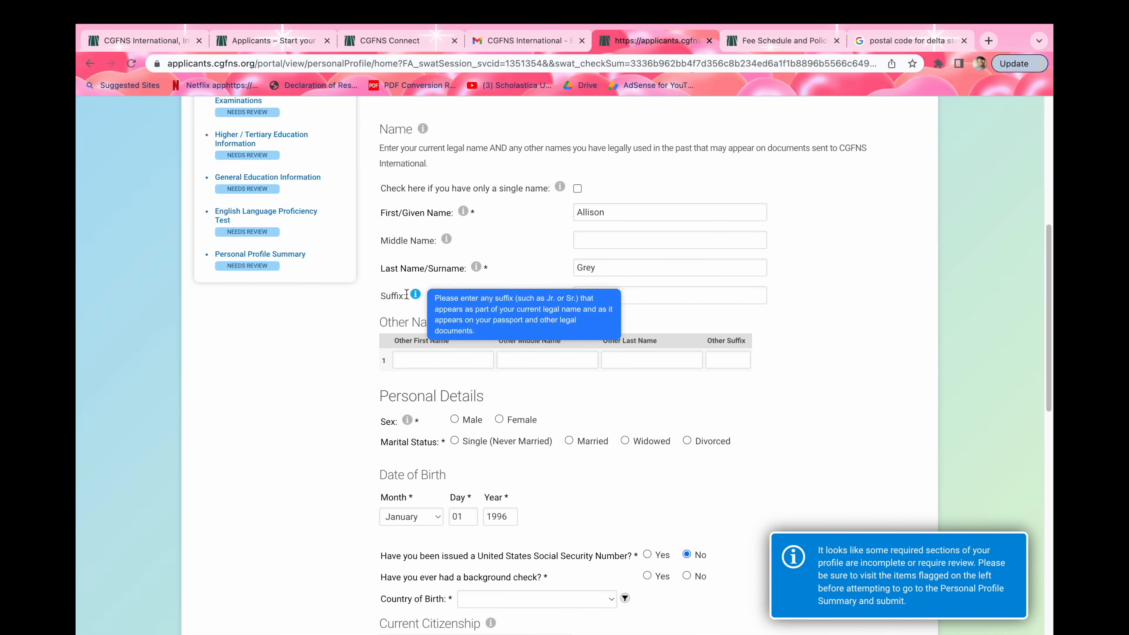
scroll(418, 302, down, 3)
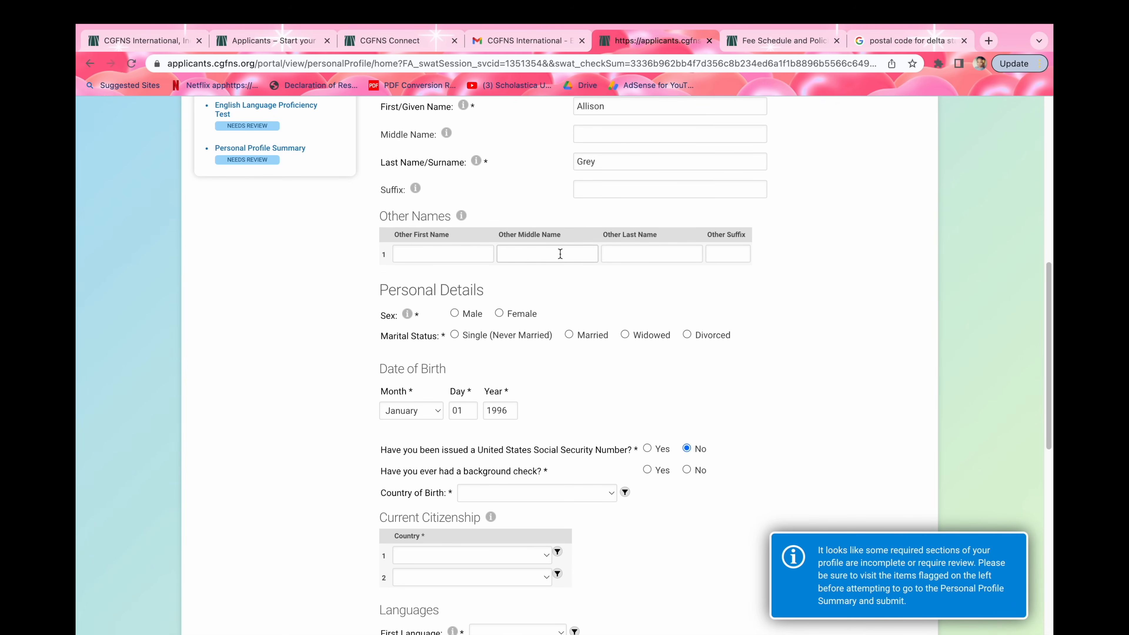
Enter an alternate last name, then set sex to Female and marital status to Married
click(644, 253)
text(okoro)
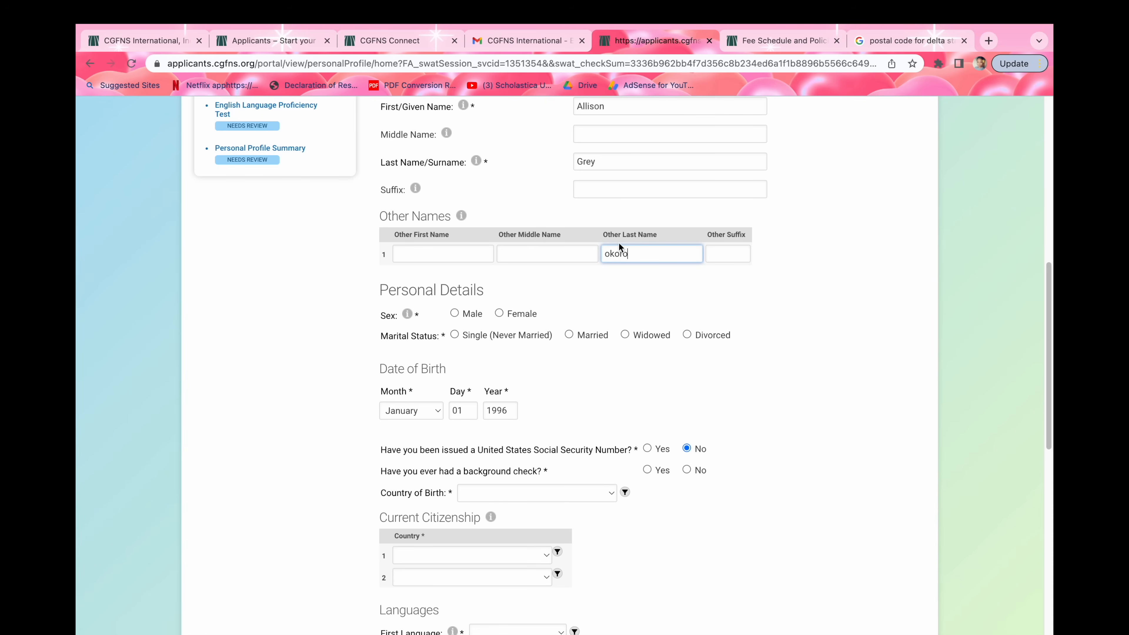
scroll(614, 283, down, 1)
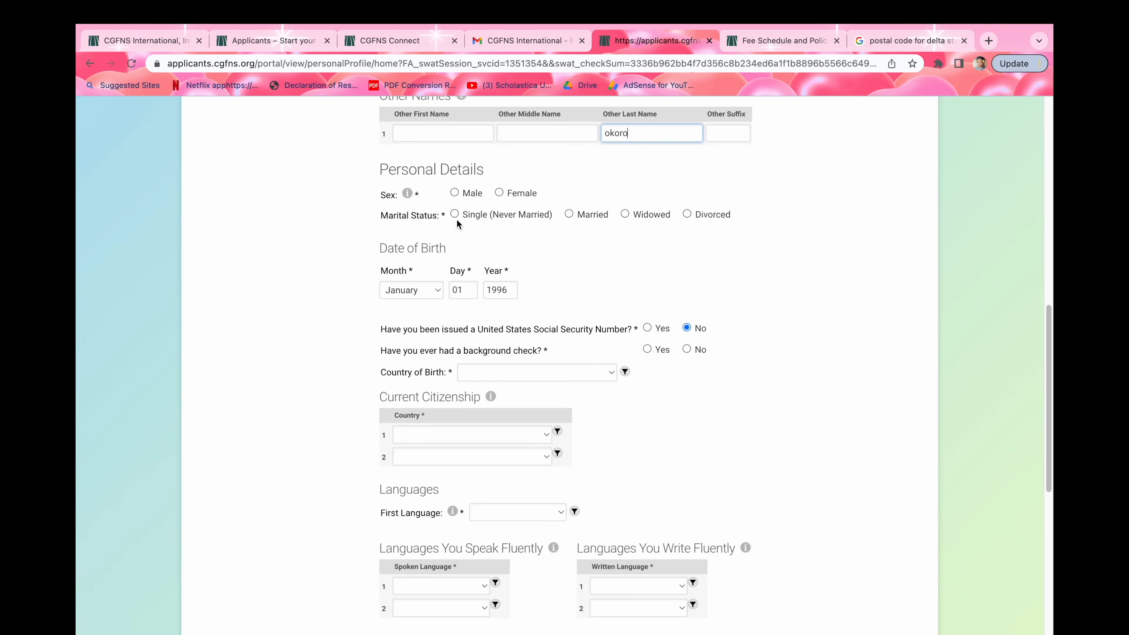
click(500, 193)
click(499, 216)
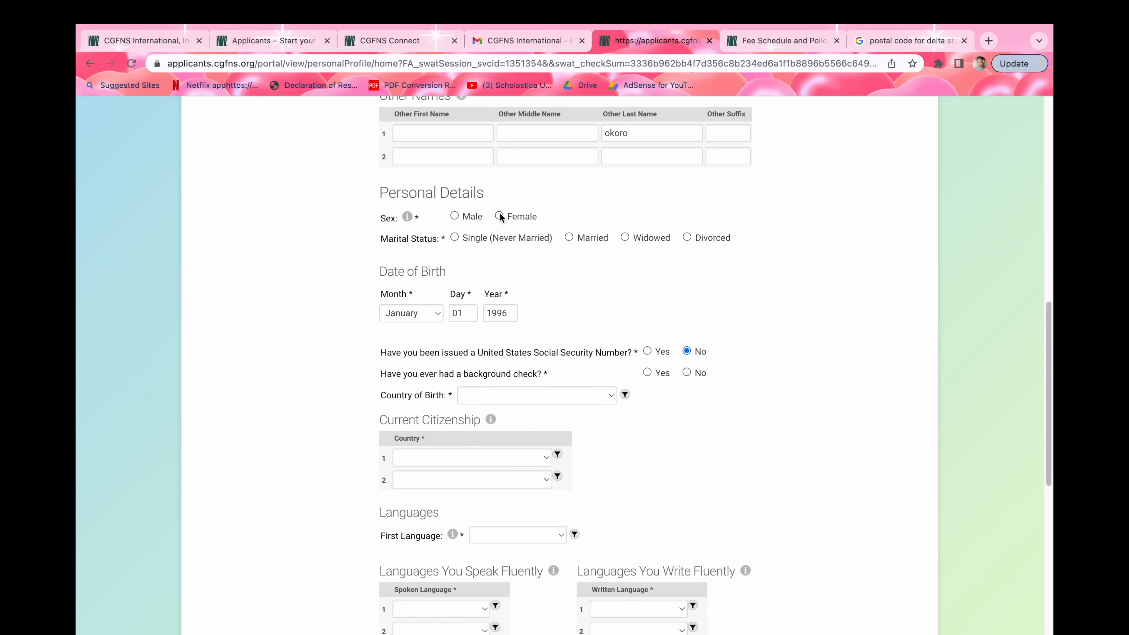
scroll(512, 238, down, 1)
click(569, 221)
scroll(526, 255, down, 3)
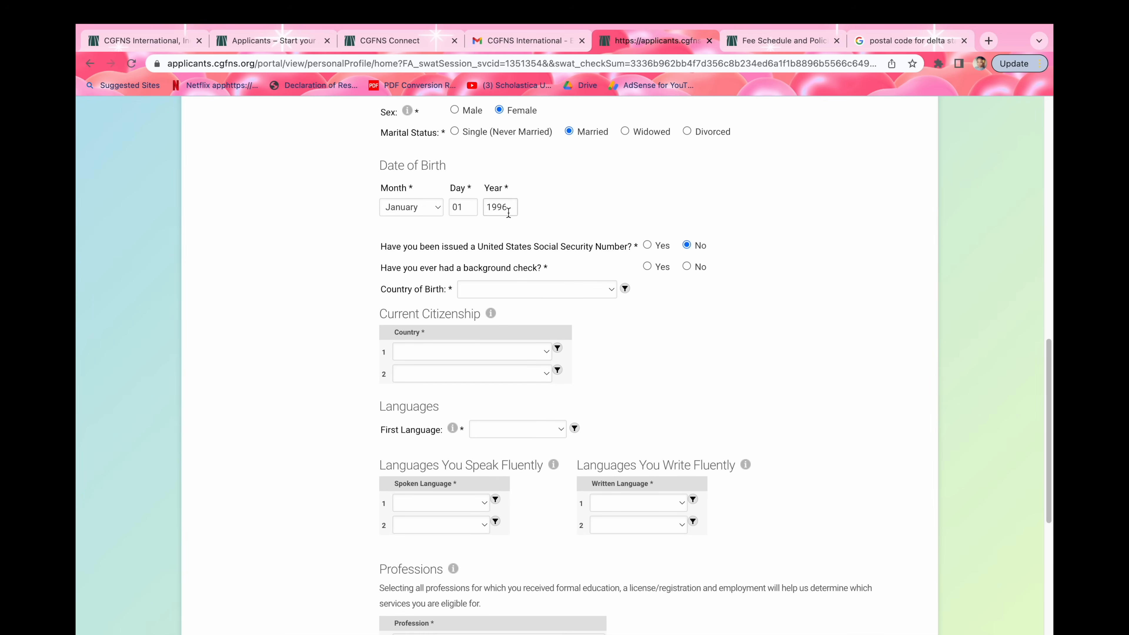
scroll(481, 251, down, 1)
scroll(480, 250, down, 4)
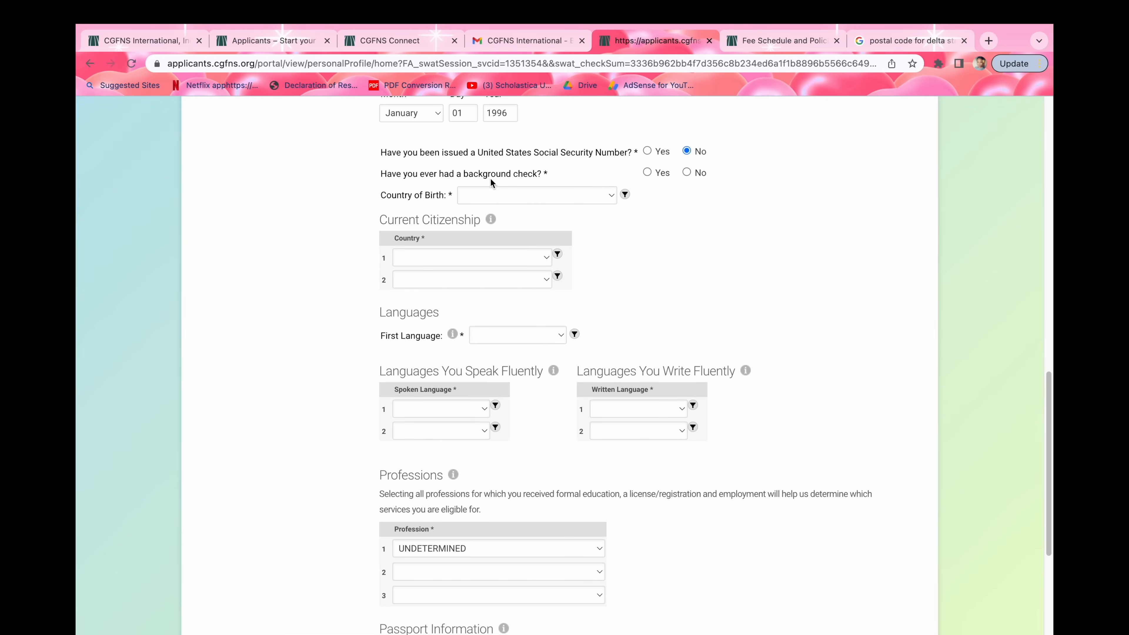
Answer No to the background check question and set country of birth to Nigeria
click(688, 173)
scroll(559, 221, down, 1)
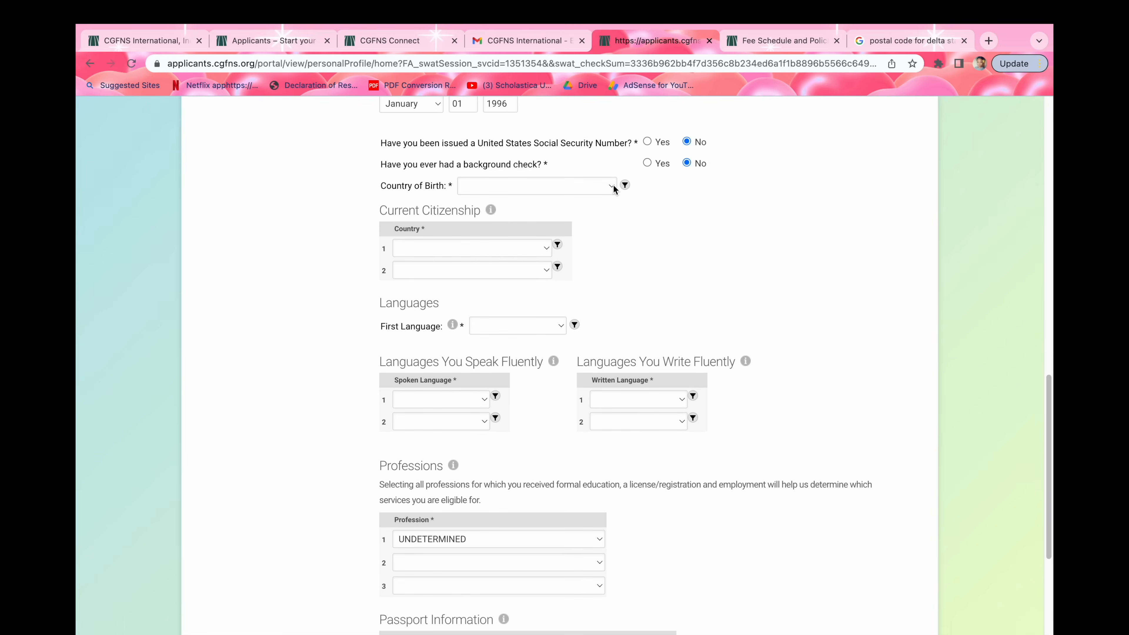
click(614, 190)
scroll(511, 445, down, 15)
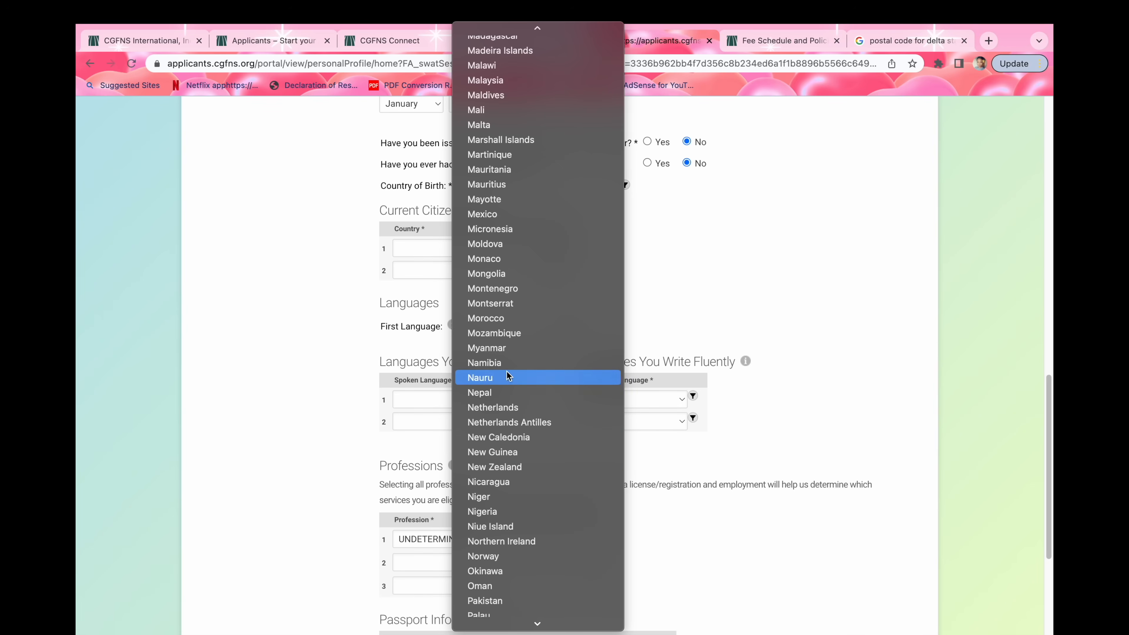
click(489, 512)
mouse_move(803, 4)
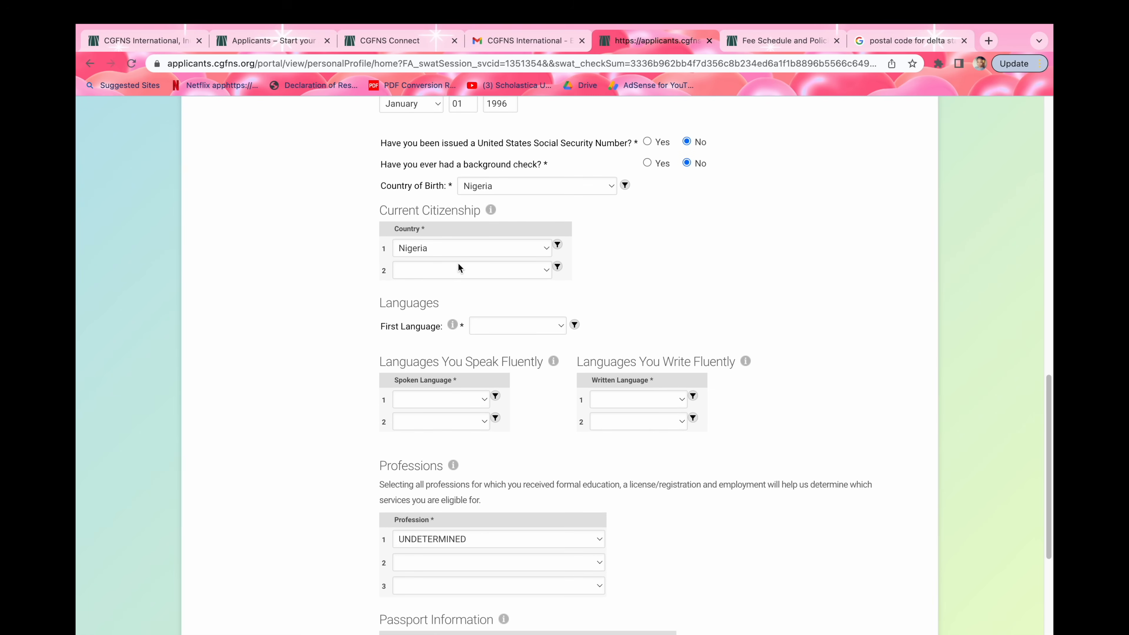
Set English as the first written language and REGISTERED NURSE as the profession
scroll(459, 267, down, 4)
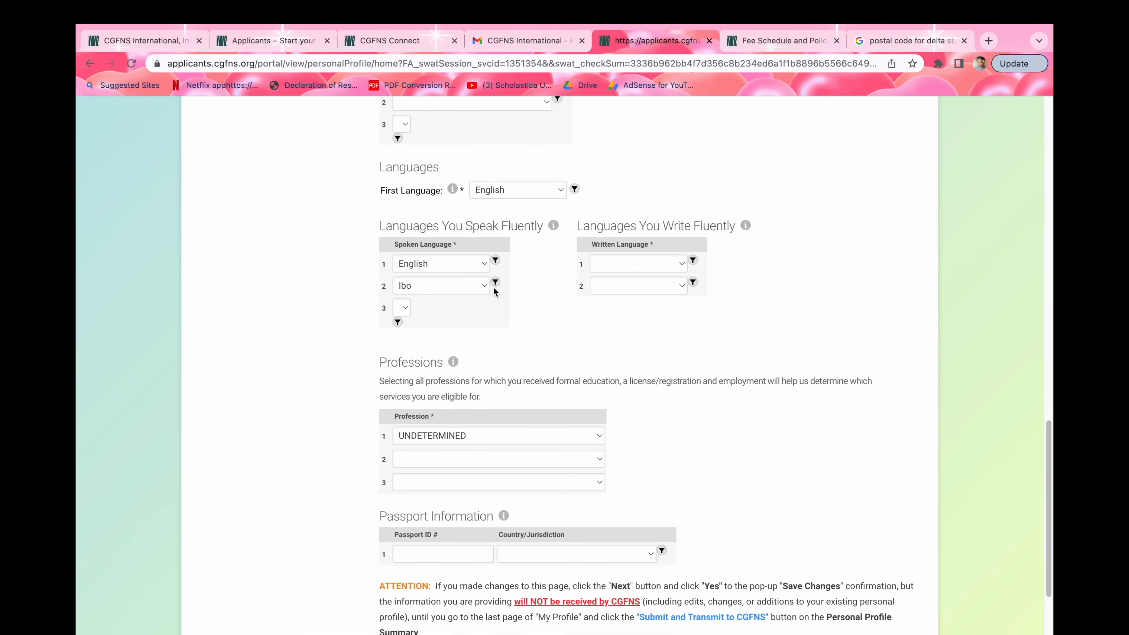
click(676, 264)
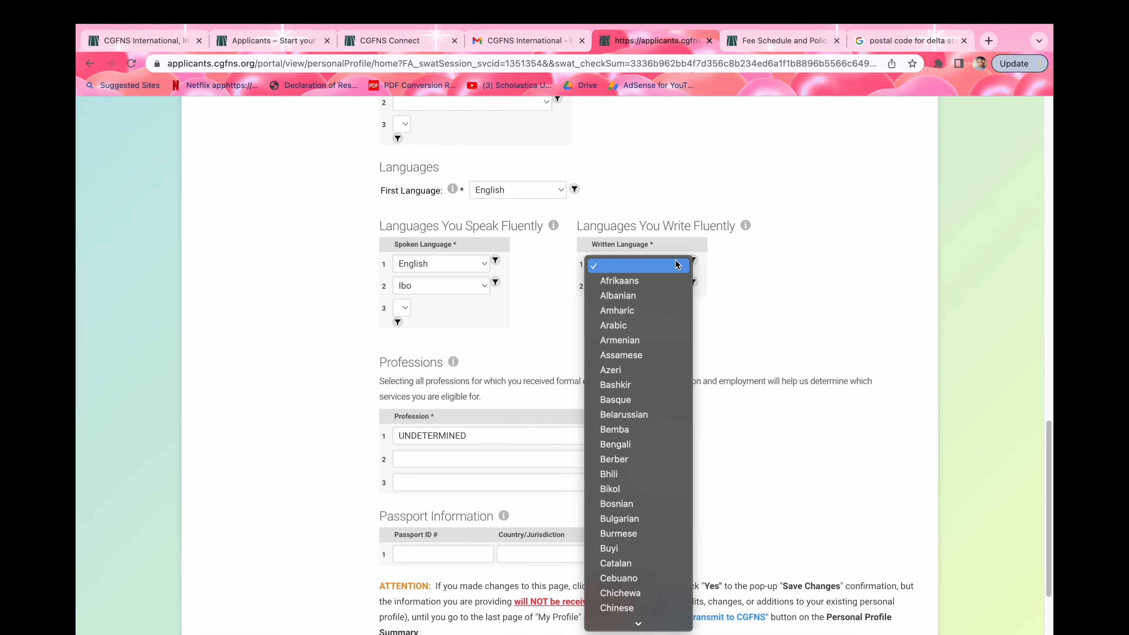
key(e)
key(n)
key(Return)
scroll(569, 344, down, 2)
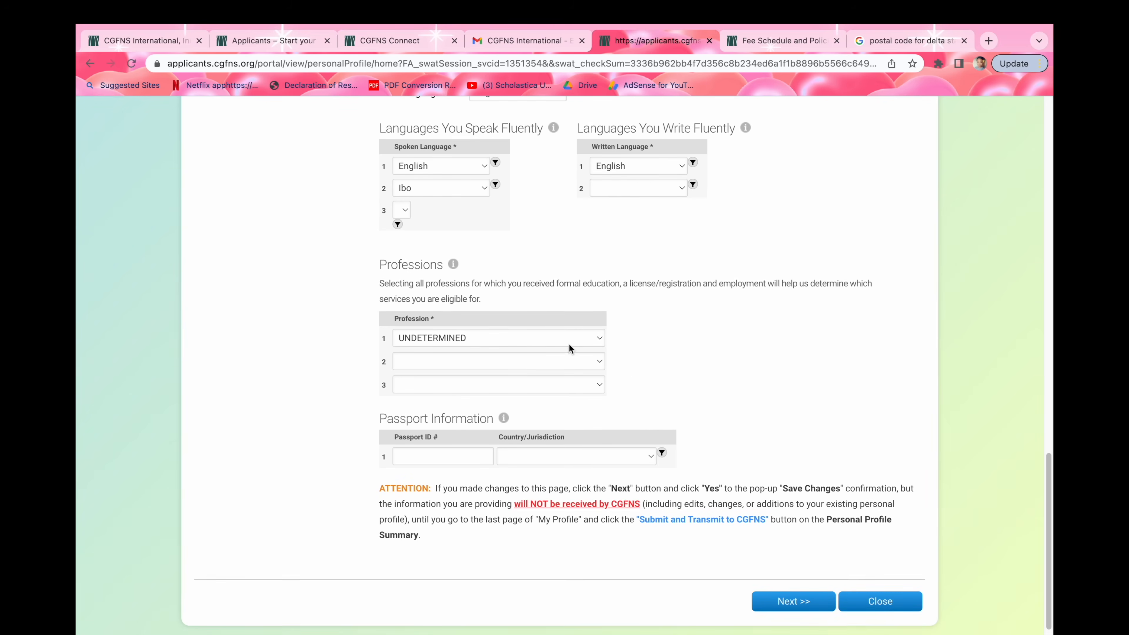
scroll(560, 343, down, 1)
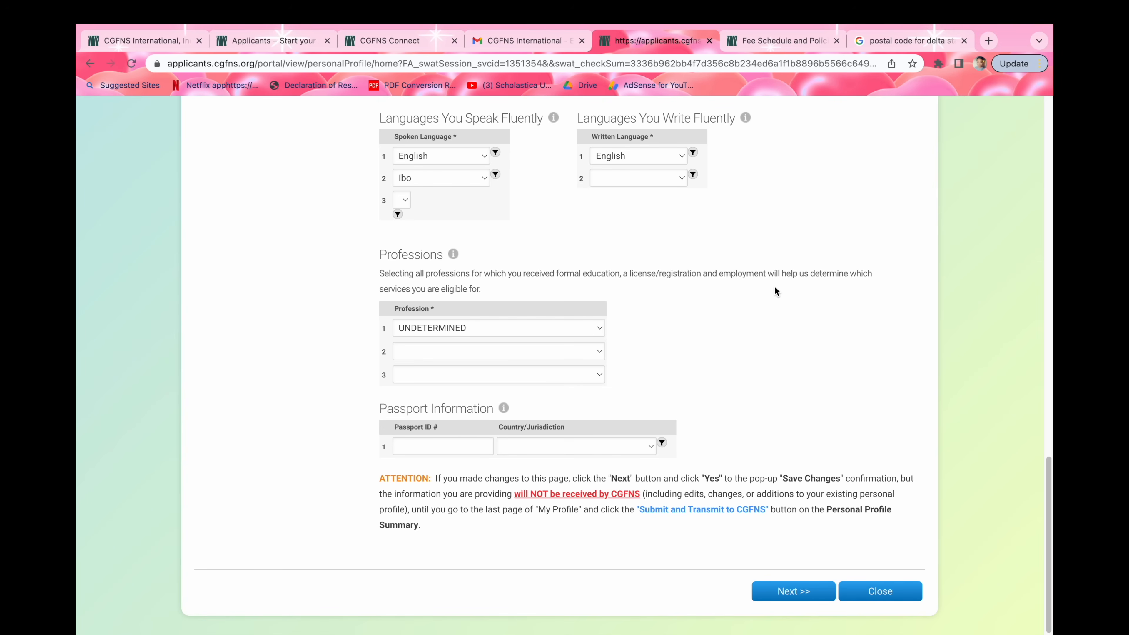
click(598, 328)
click(487, 302)
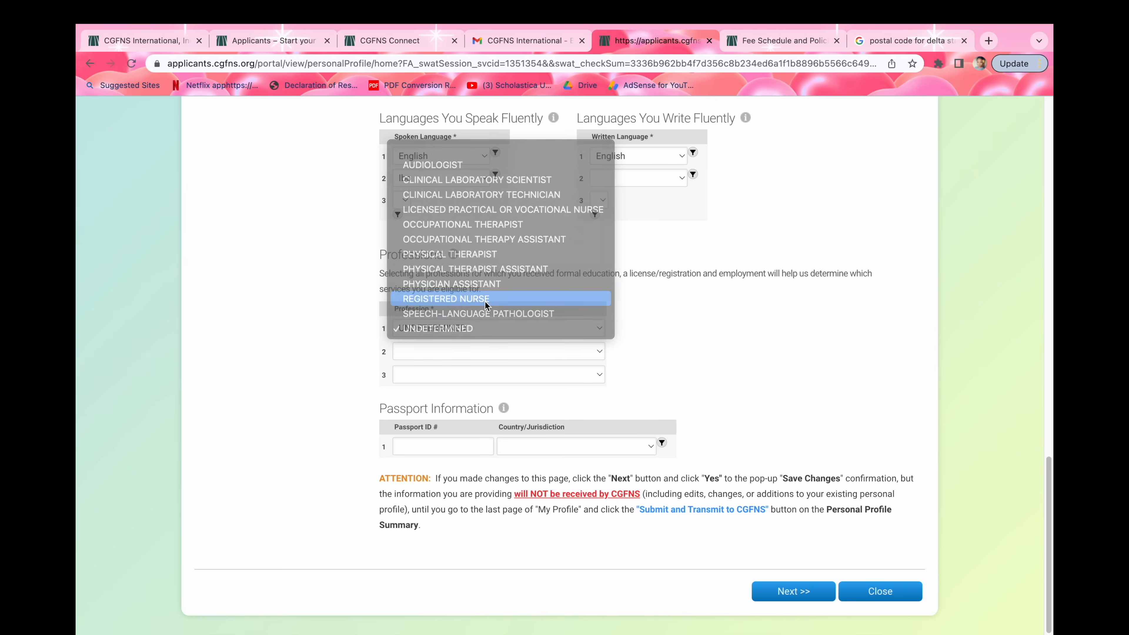
Enter the passport number with country Nigeria, then save the personal information and continue
click(443, 445)
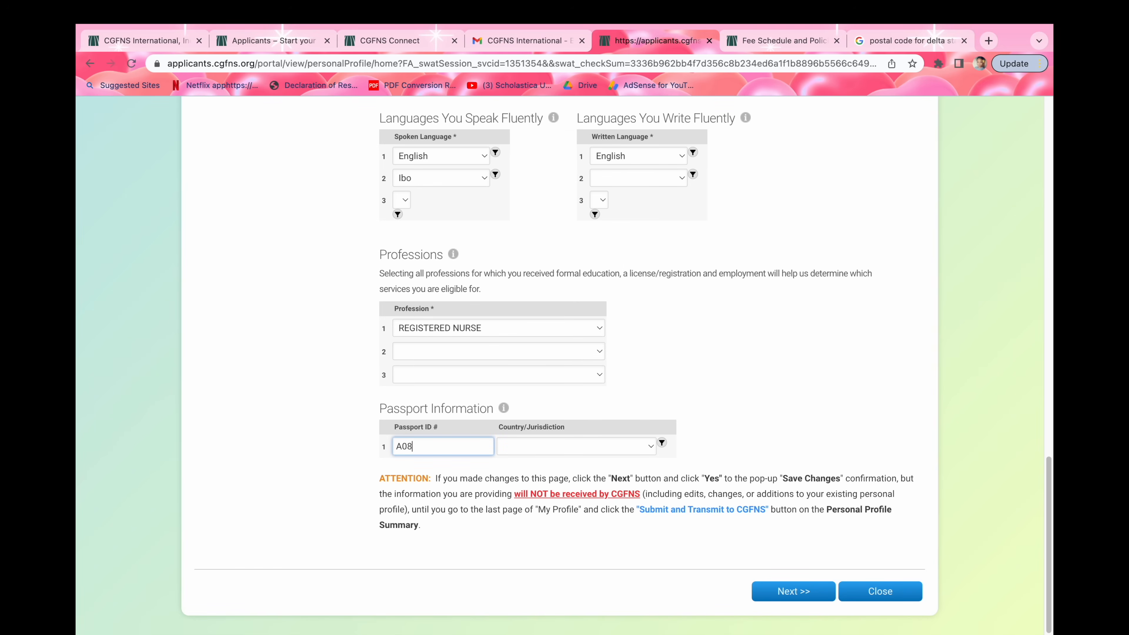
click(575, 446)
click(537, 608)
click(793, 590)
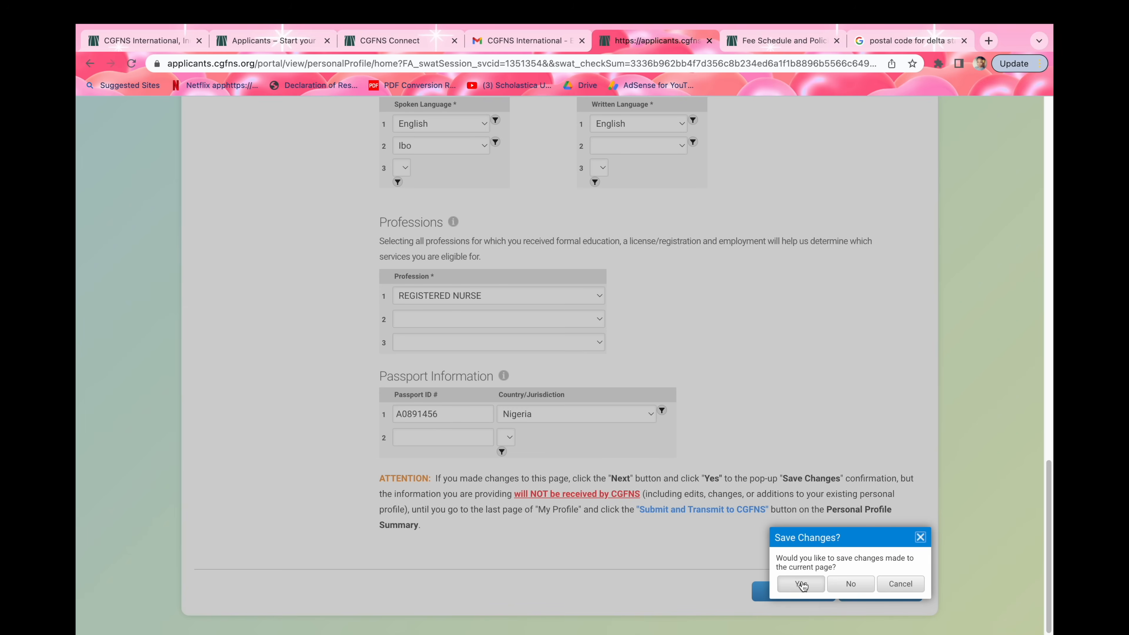
click(803, 586)
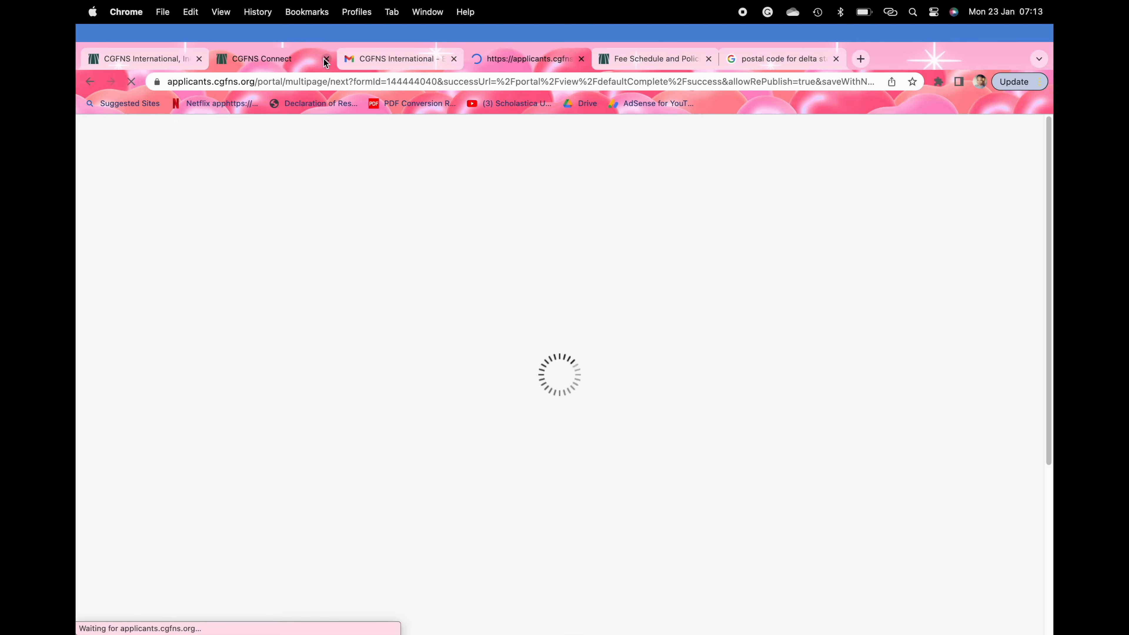
click(327, 60)
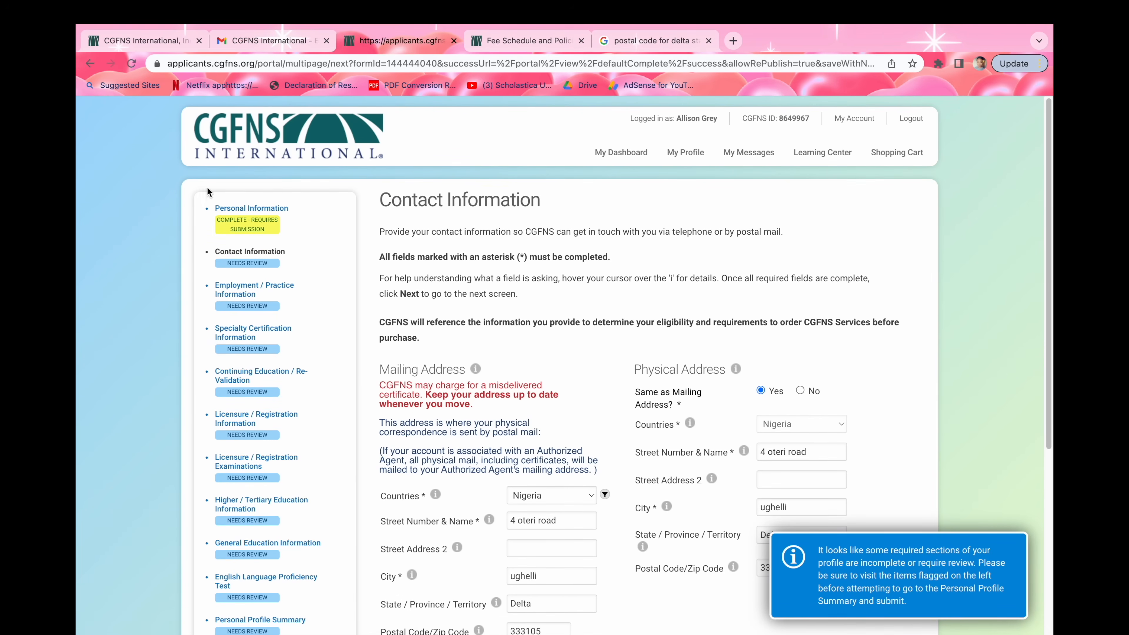
Review the pre-filled mailing address and phone fields, then submit the Contact Information page
scroll(355, 258, down, 1)
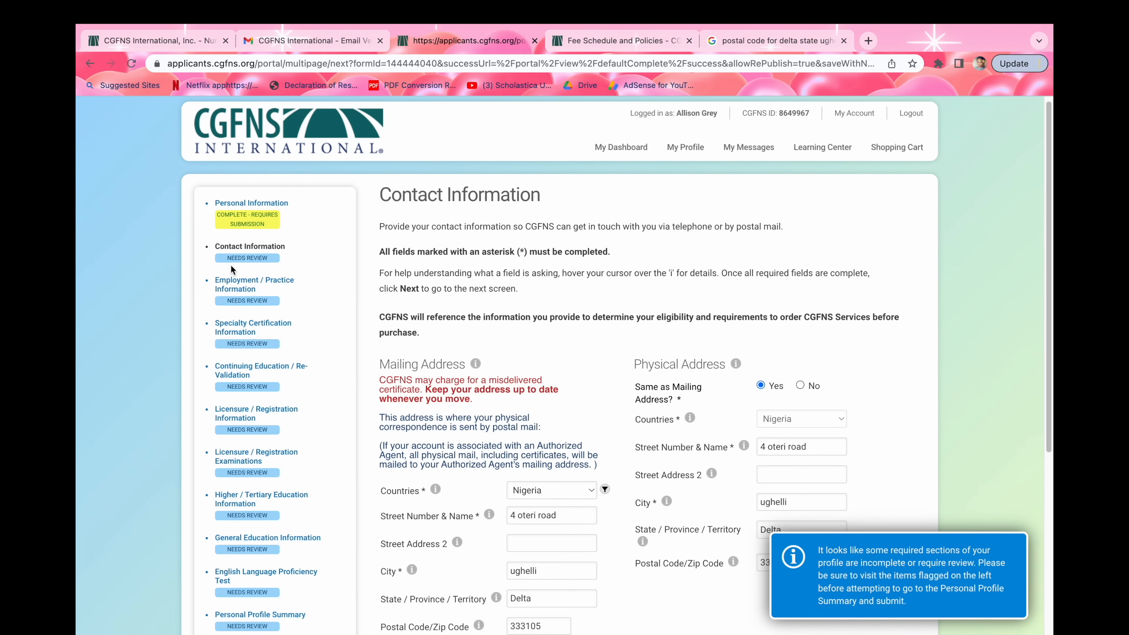
scroll(536, 338, down, 2)
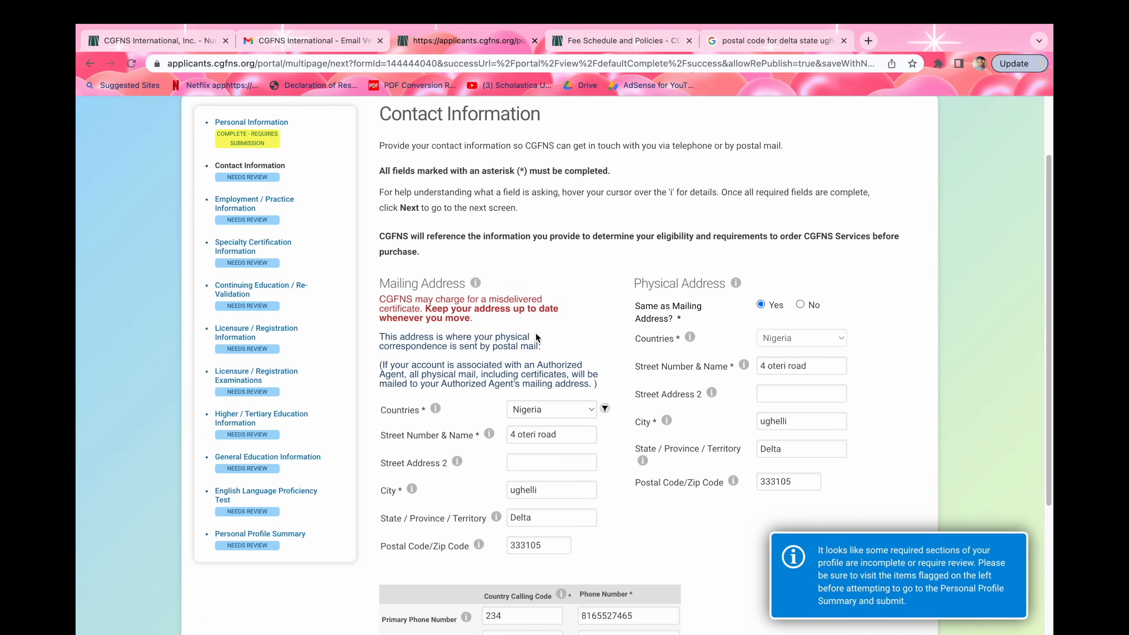
scroll(536, 337, down, 1)
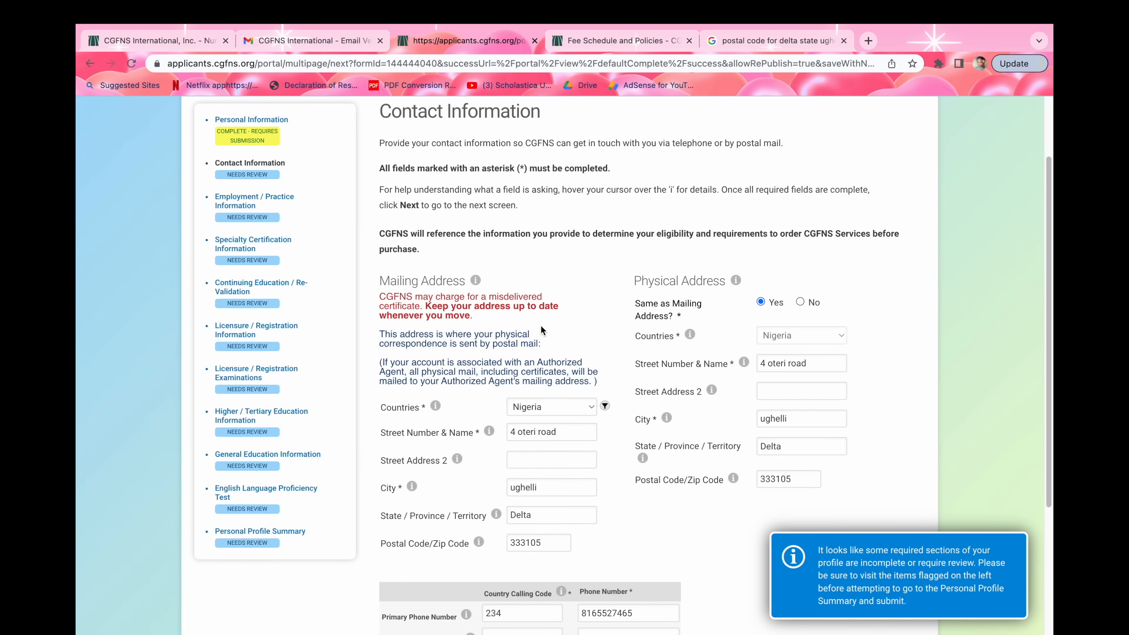
scroll(542, 321, down, 1)
scroll(544, 320, down, 2)
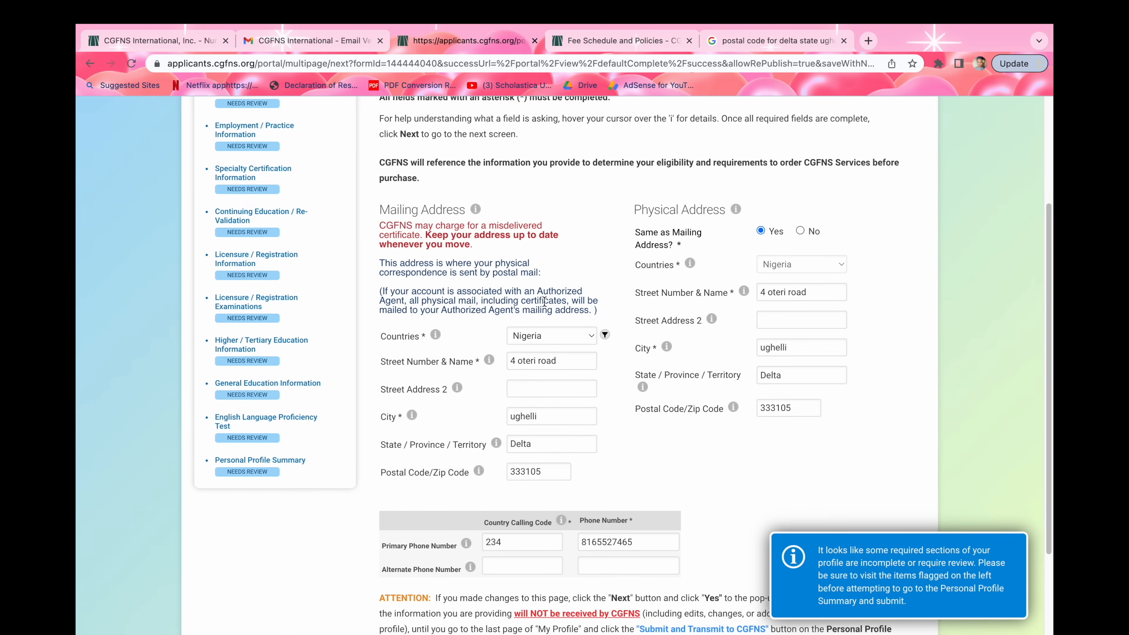
scroll(543, 301, down, 1)
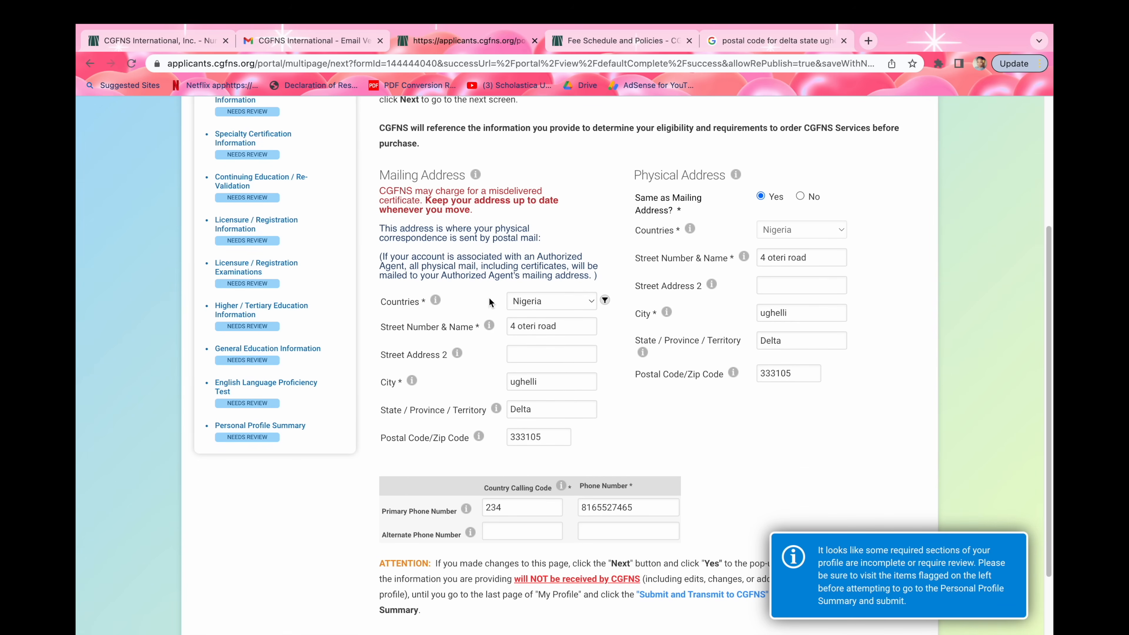
scroll(572, 344, down, 2)
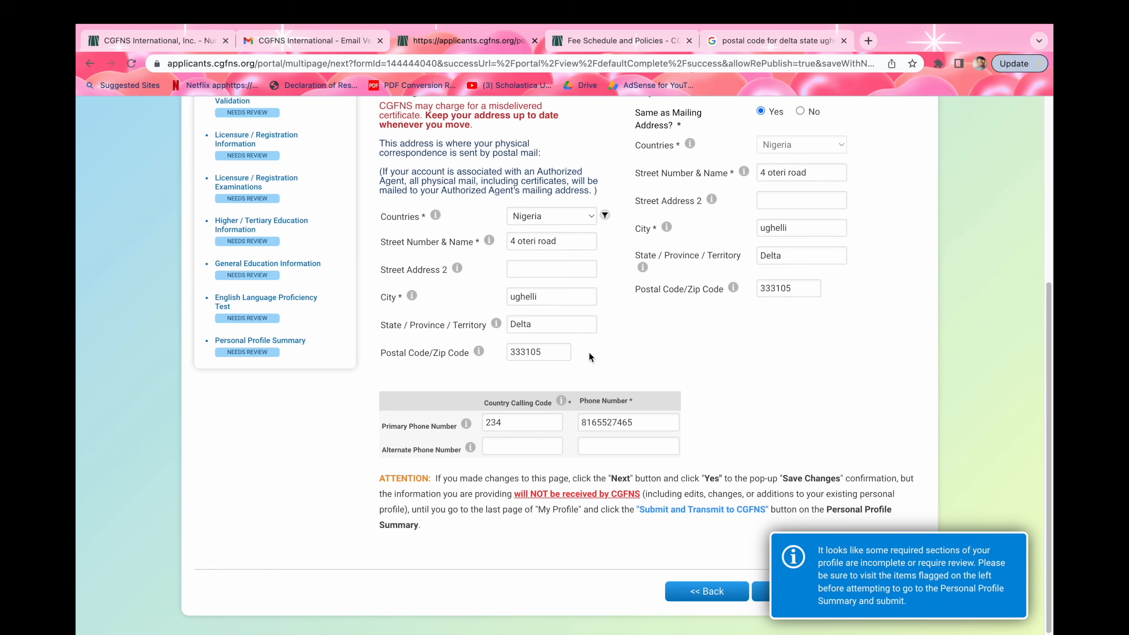
click(792, 591)
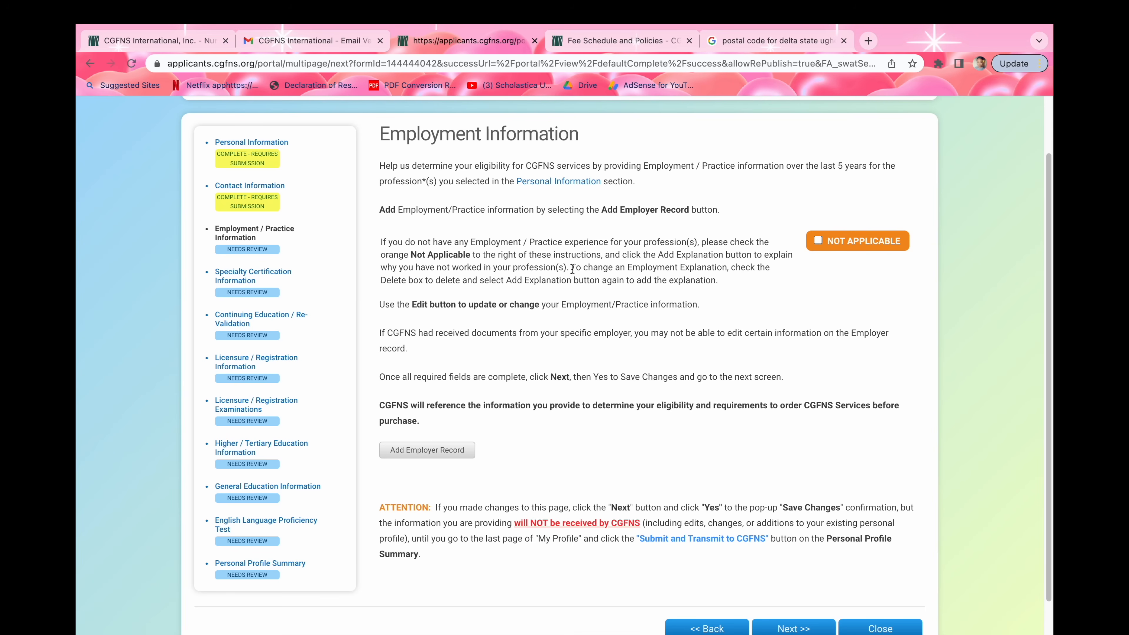
Scroll the Employment Information page down to the Add Employer Record button
scroll(561, 267, up, 1)
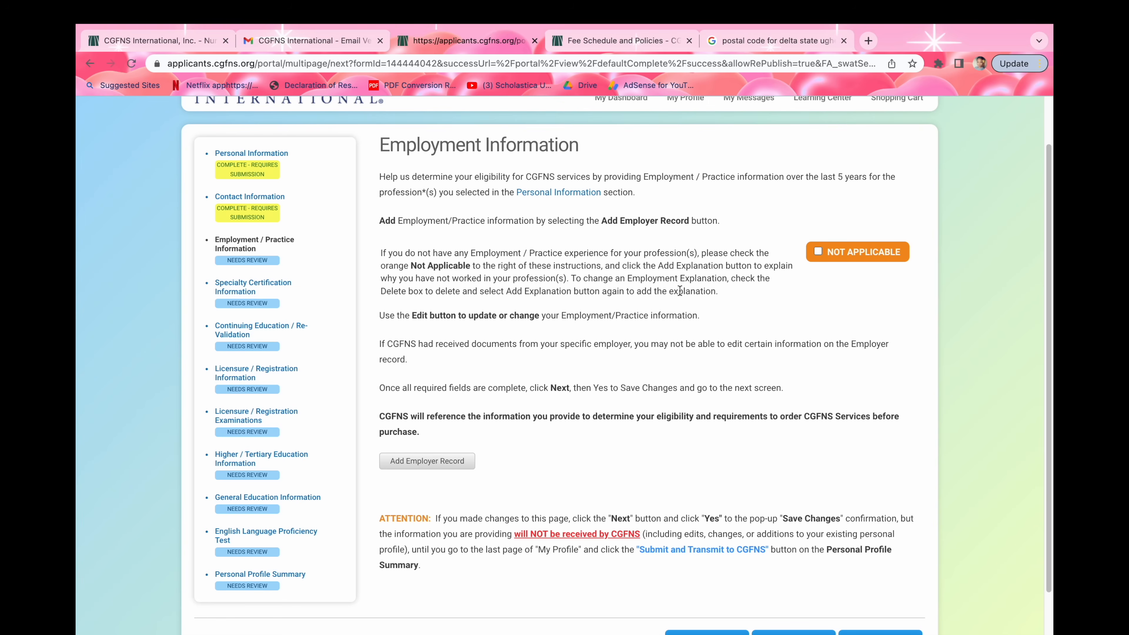
scroll(556, 337, down, 1)
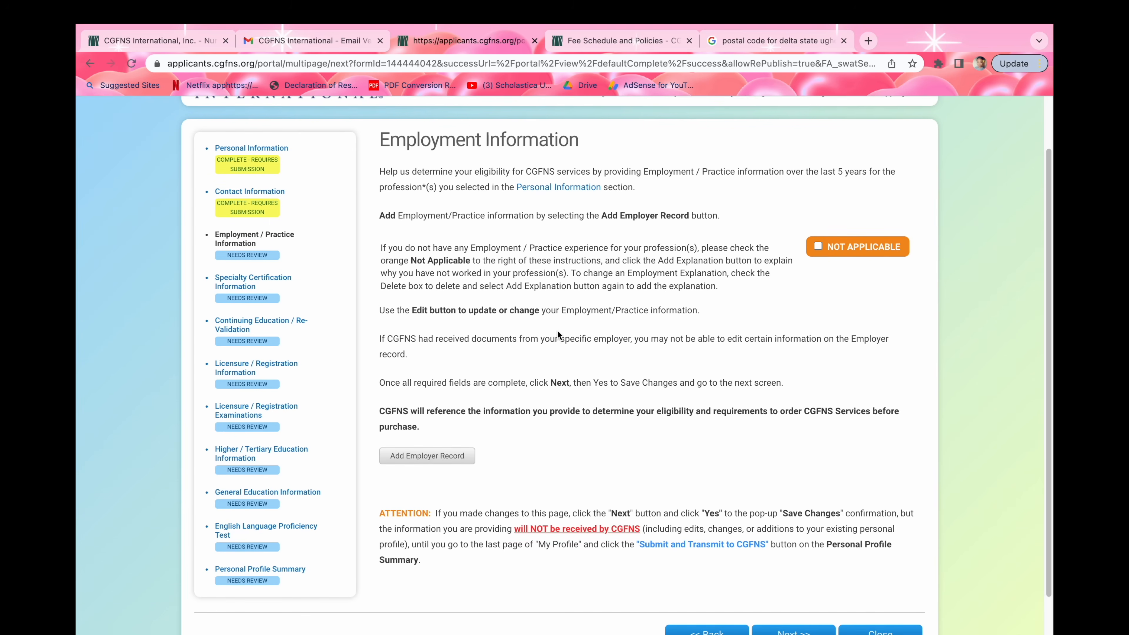
scroll(556, 331, down, 1)
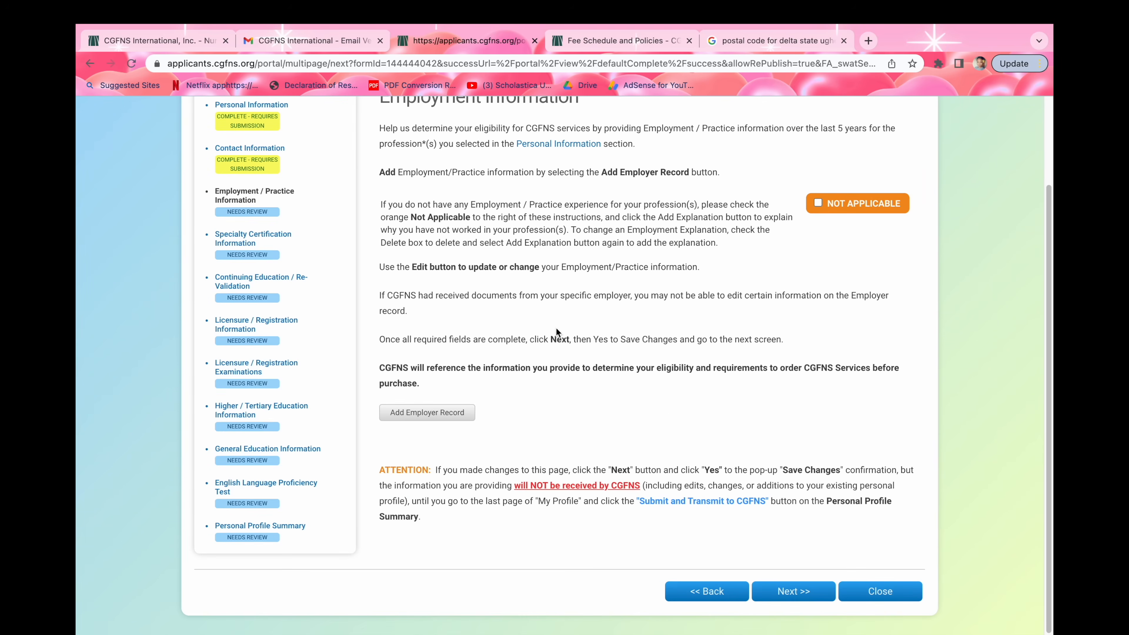
Start a new healthcare employment record with profession REGISTERED NURSE
click(446, 415)
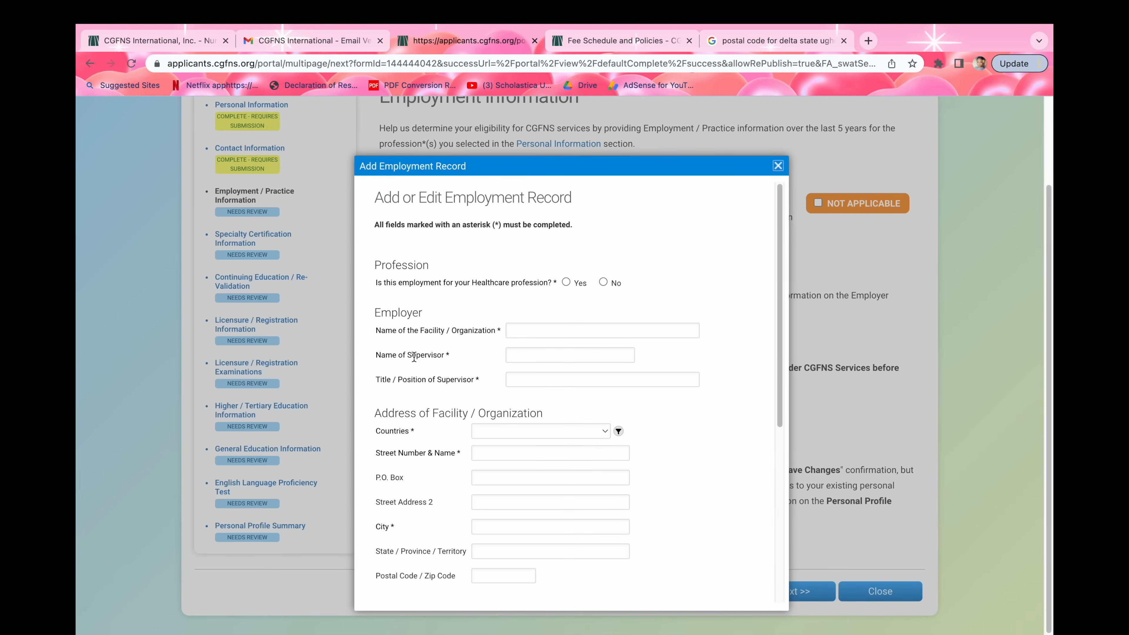
click(565, 282)
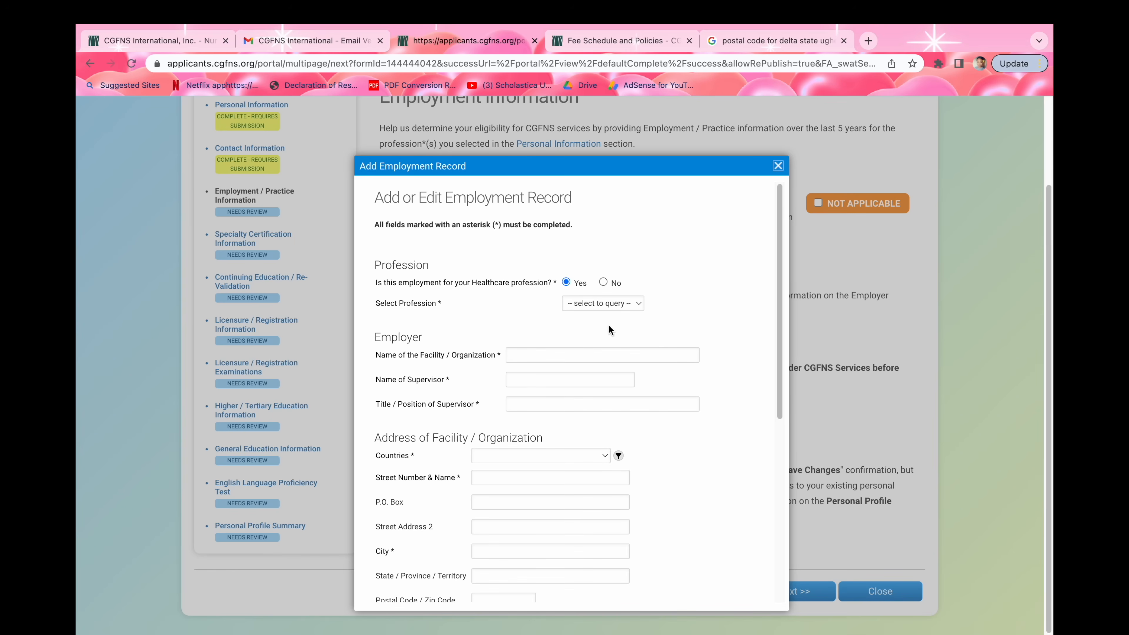
click(638, 303)
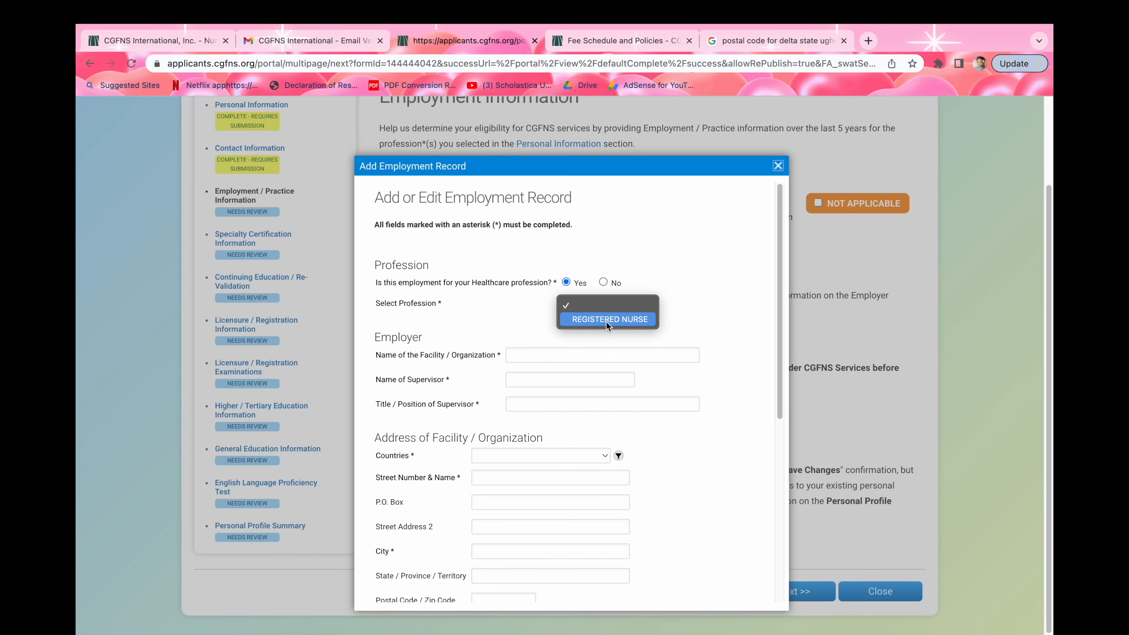
click(595, 322)
Enter facility name 'Hope general hospital', the supervisor's name, and supervisor title 'Medical director'
click(572, 351)
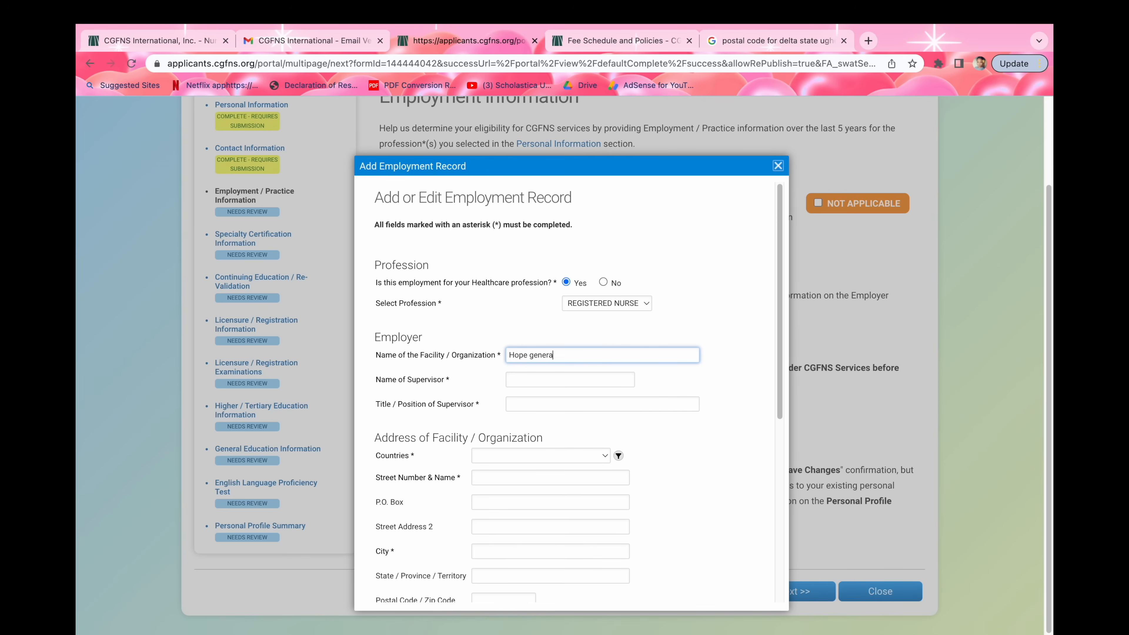
text(Hope general hospital)
click(565, 376)
text(Hope)
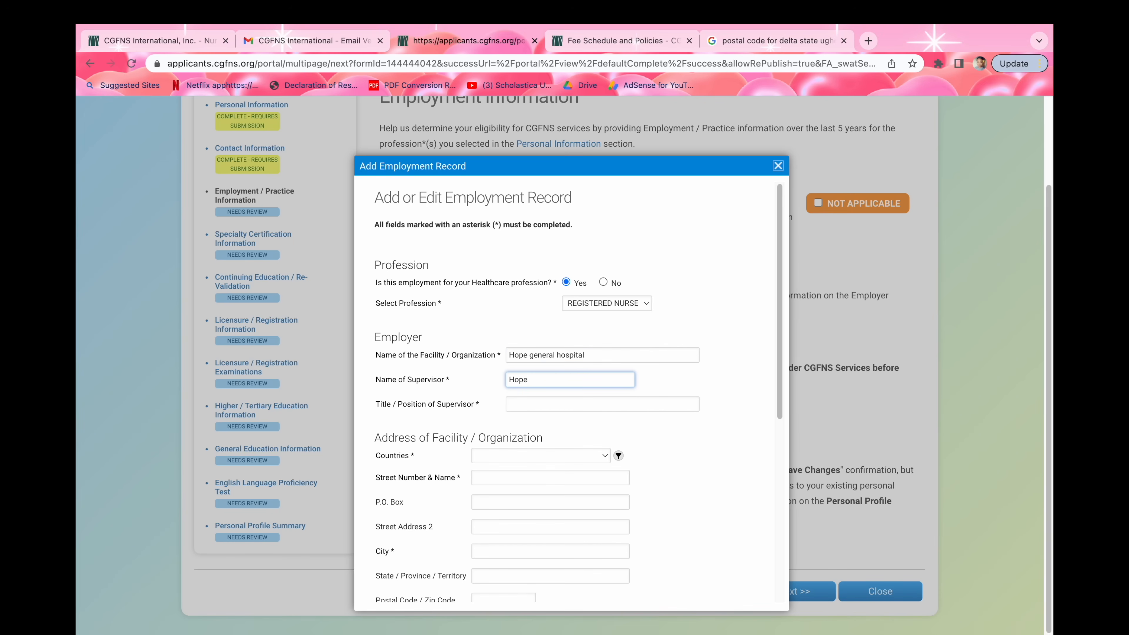
click(581, 409)
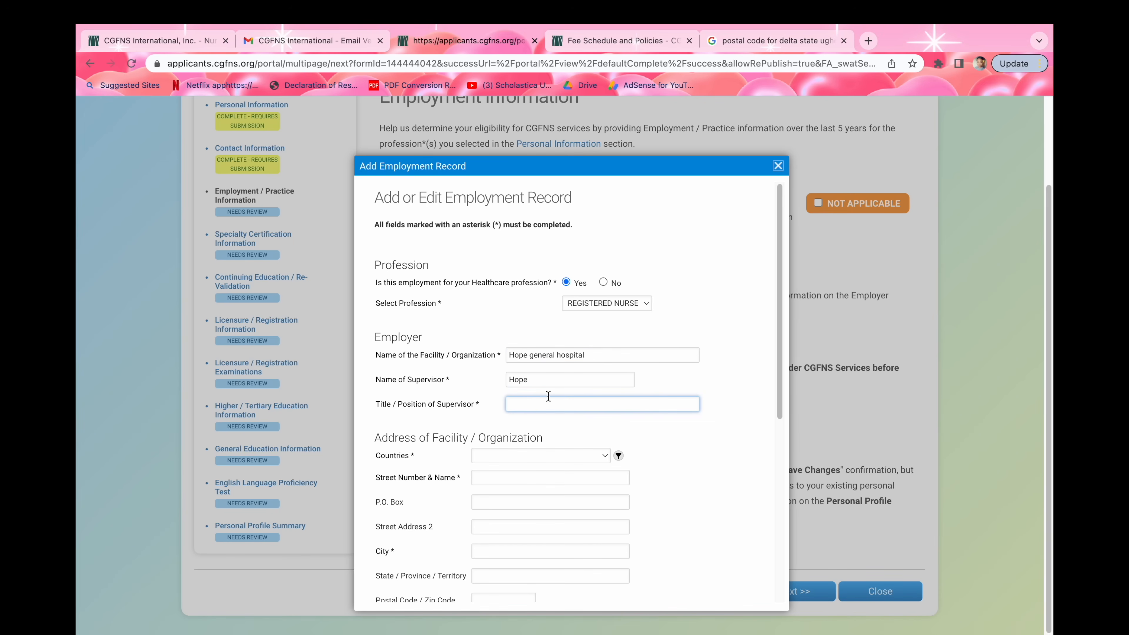
text(Medical director)
Set the facility country to Nigeria and enter its street address and city, Ughelli
scroll(524, 373, down, 3)
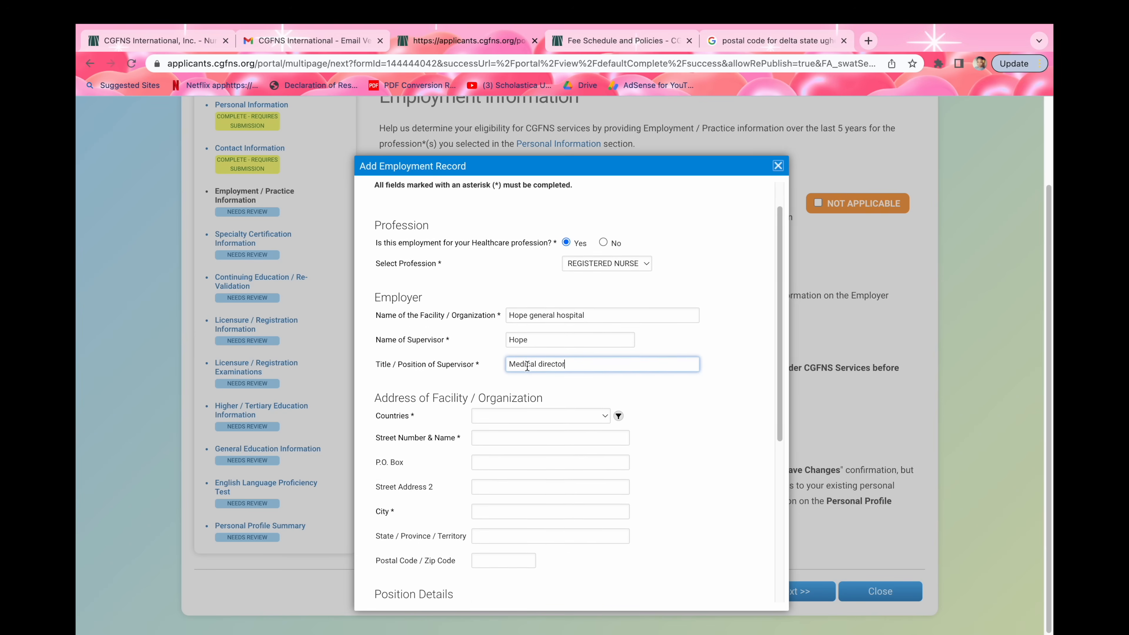
click(601, 396)
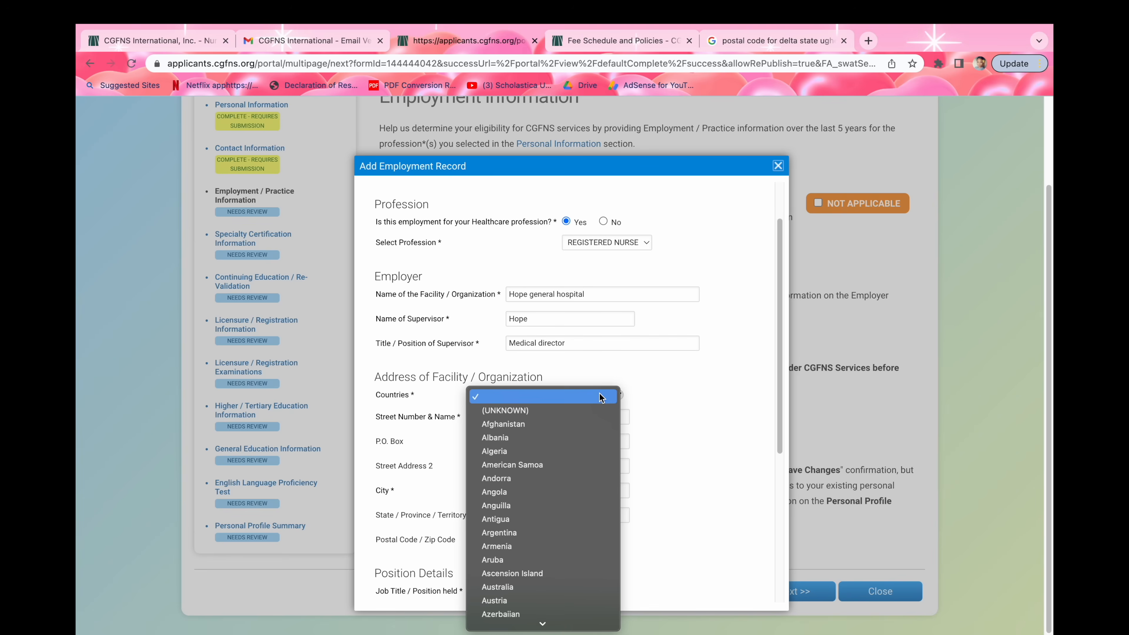
scroll(591, 377, down, 20)
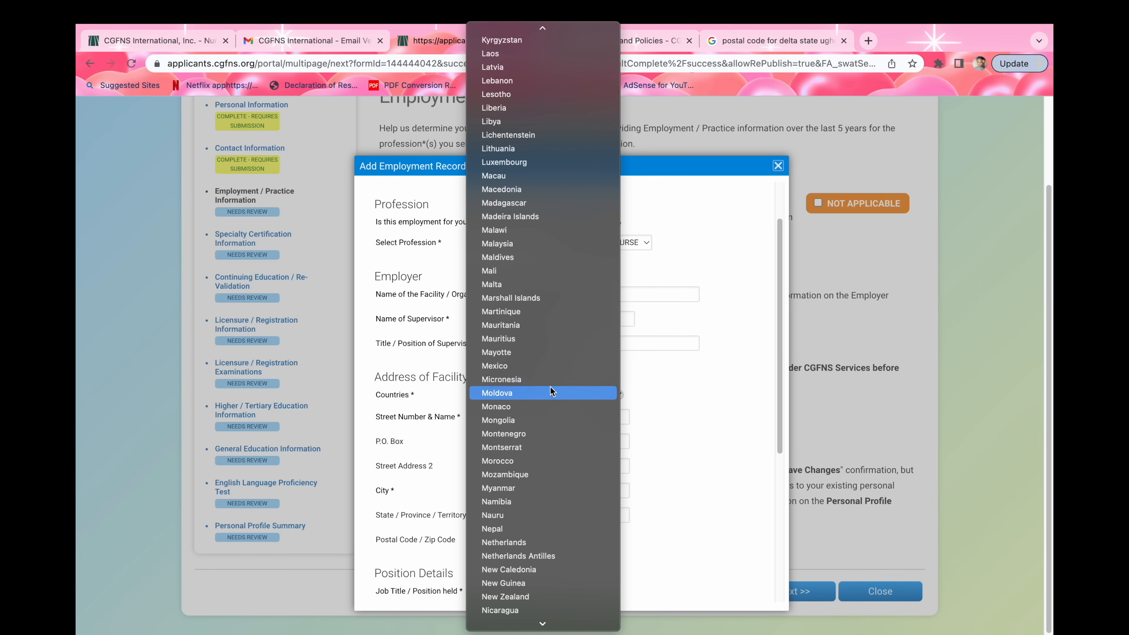
scroll(498, 595, down, 2)
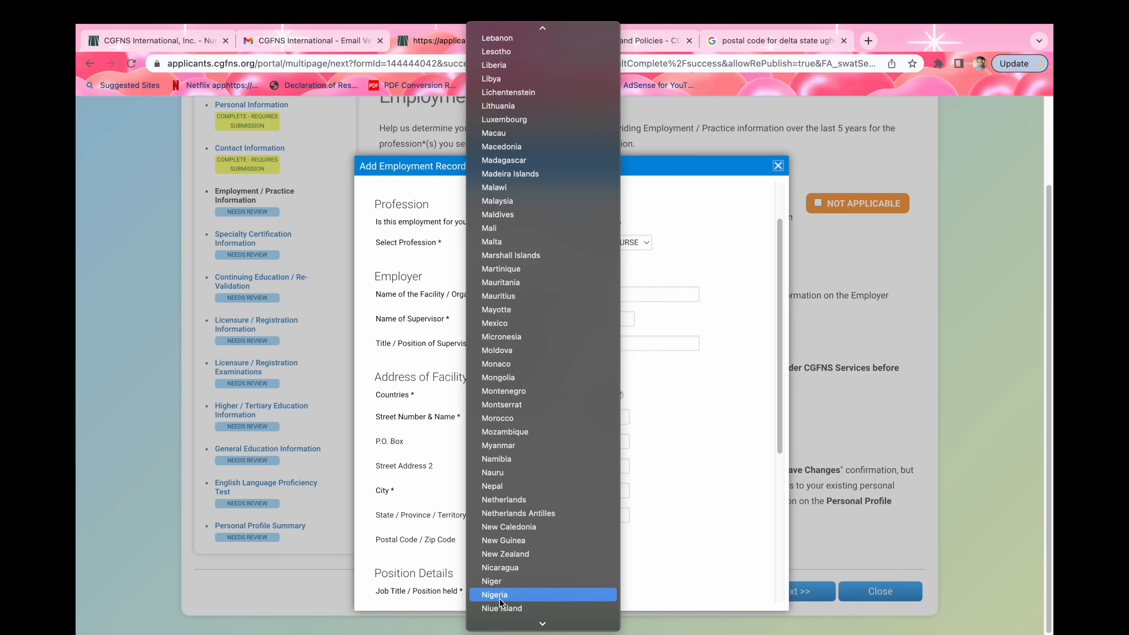
click(500, 594)
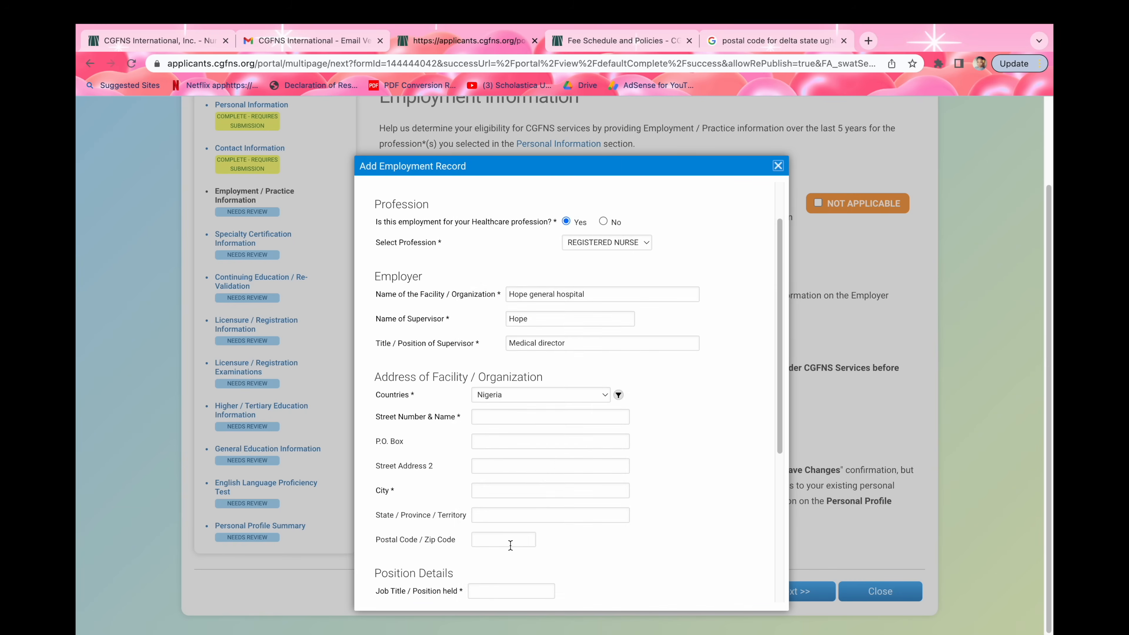
click(556, 412)
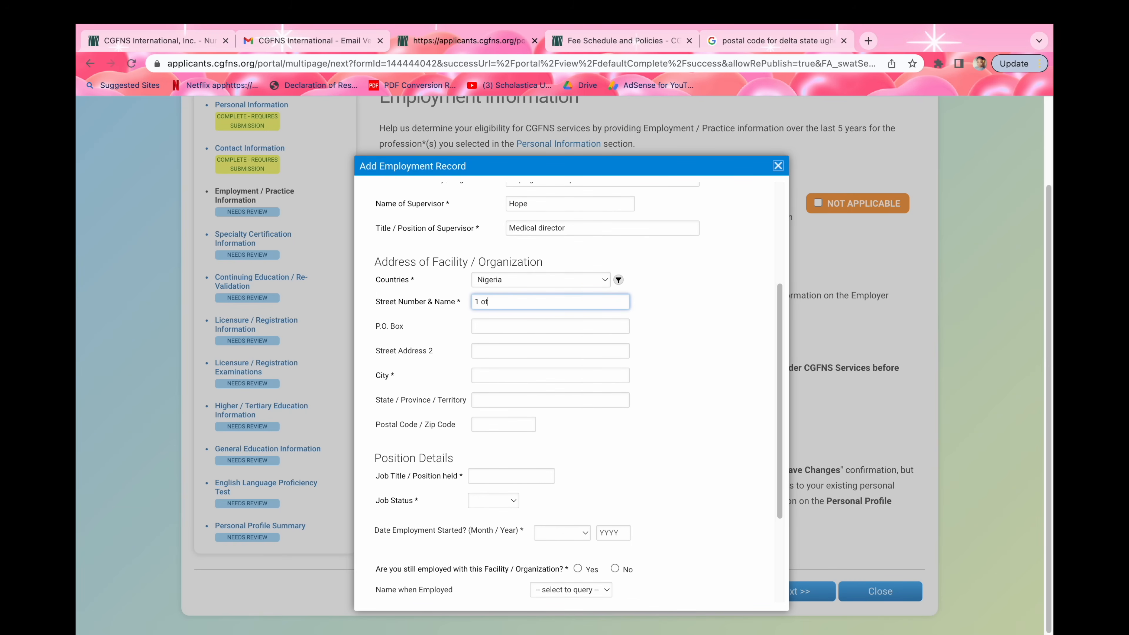
click(480, 369)
text(u)
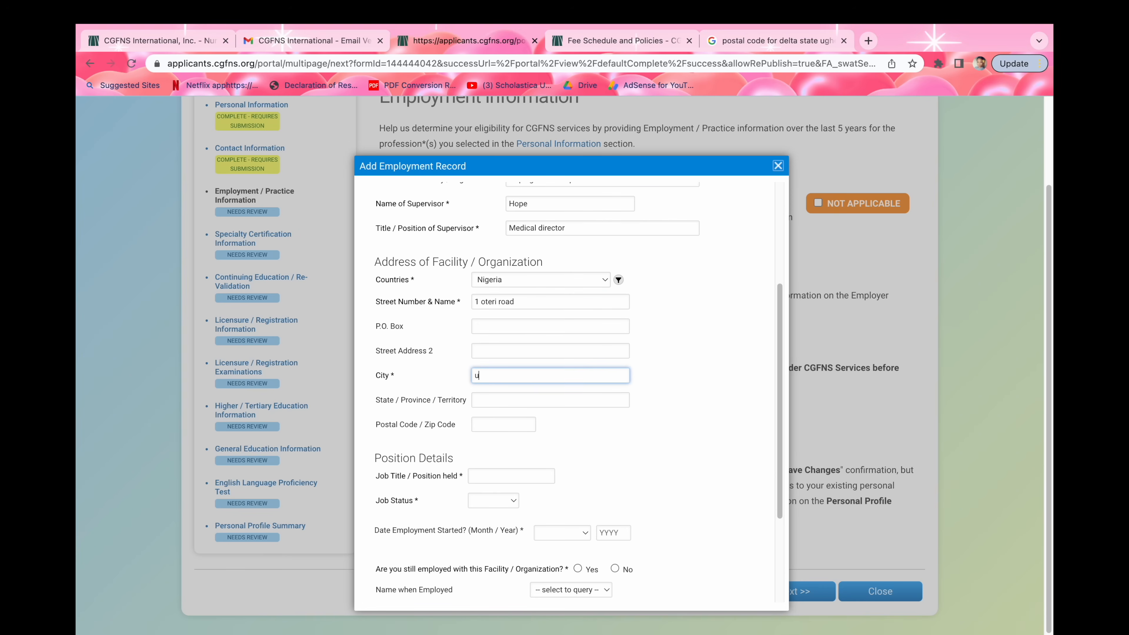
text(ghelli)
Enter job title 'Registered nurse' and set job status to Full-time
scroll(498, 365, down, 2)
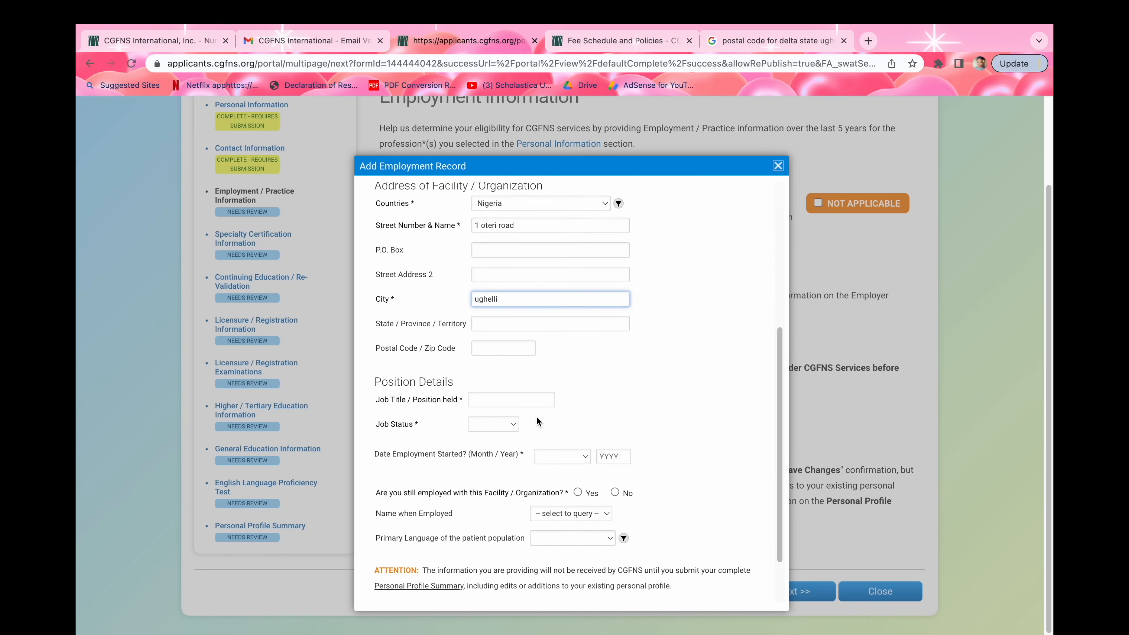
scroll(505, 366, down, 1)
click(518, 368)
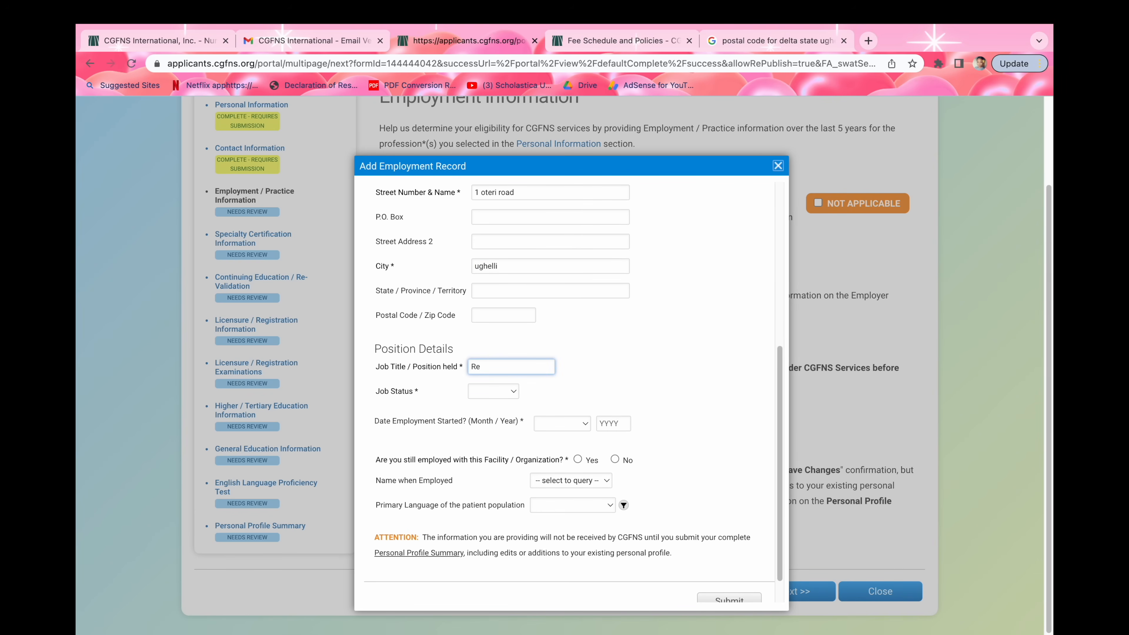
text(Registered nurse)
click(513, 391)
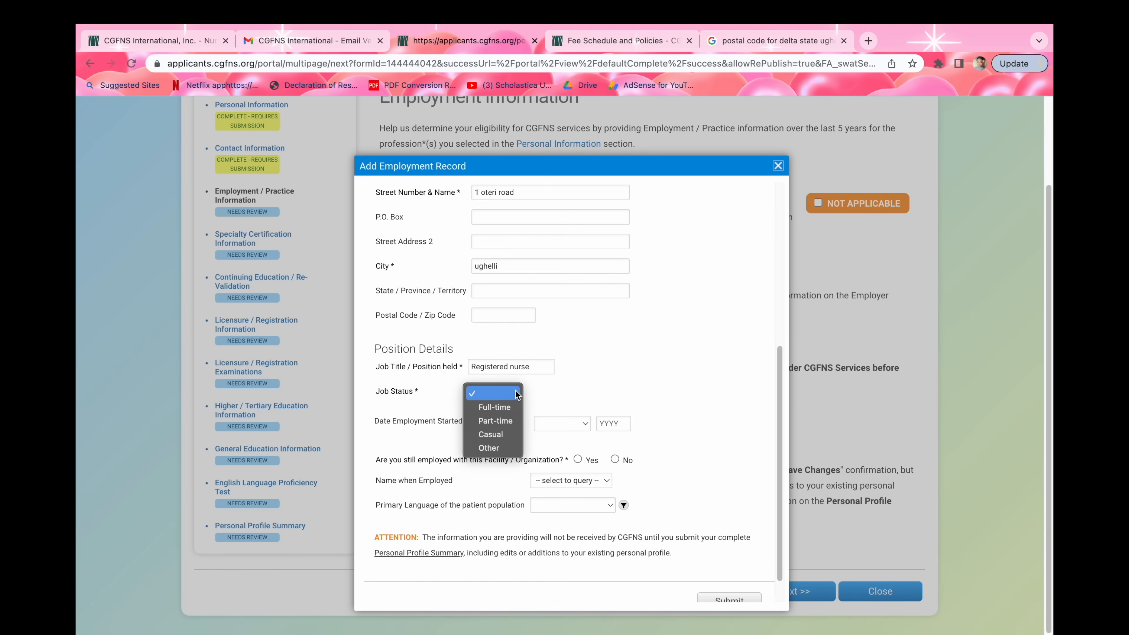
click(509, 407)
Set the start date to January 2013, still employed, English patient language, and submit the record
scroll(508, 405, down, 1)
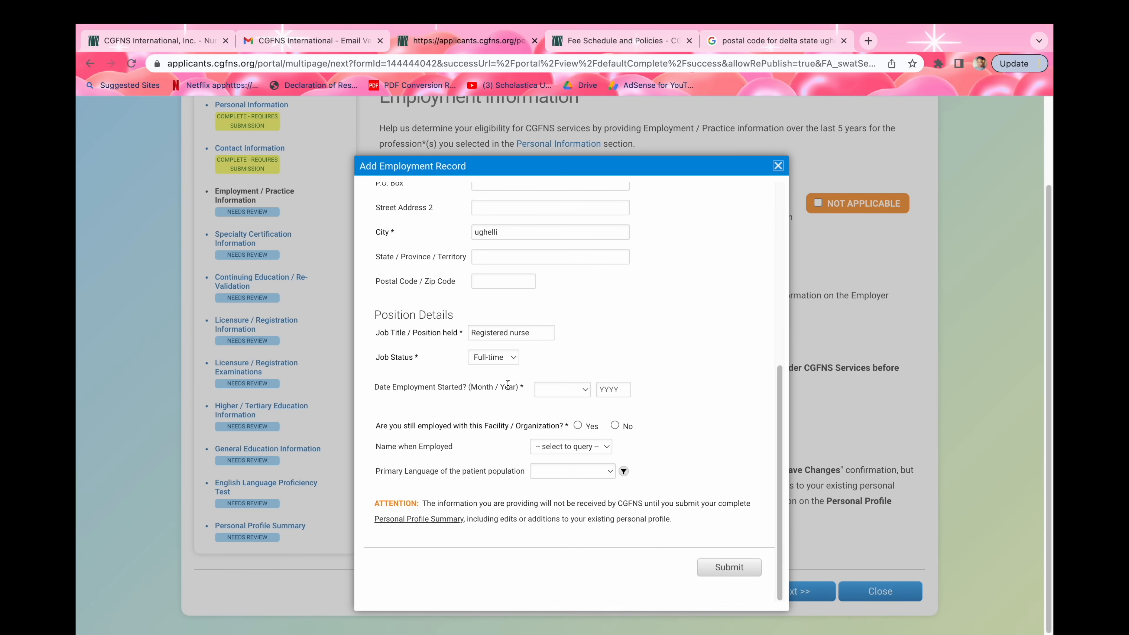
click(582, 391)
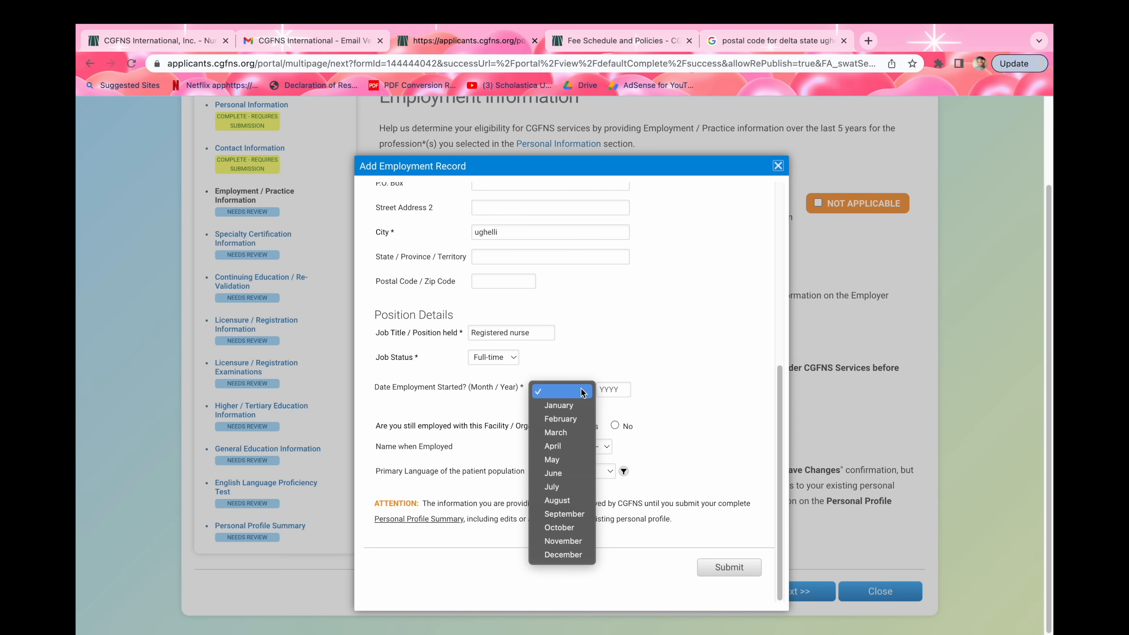
click(559, 405)
click(610, 390)
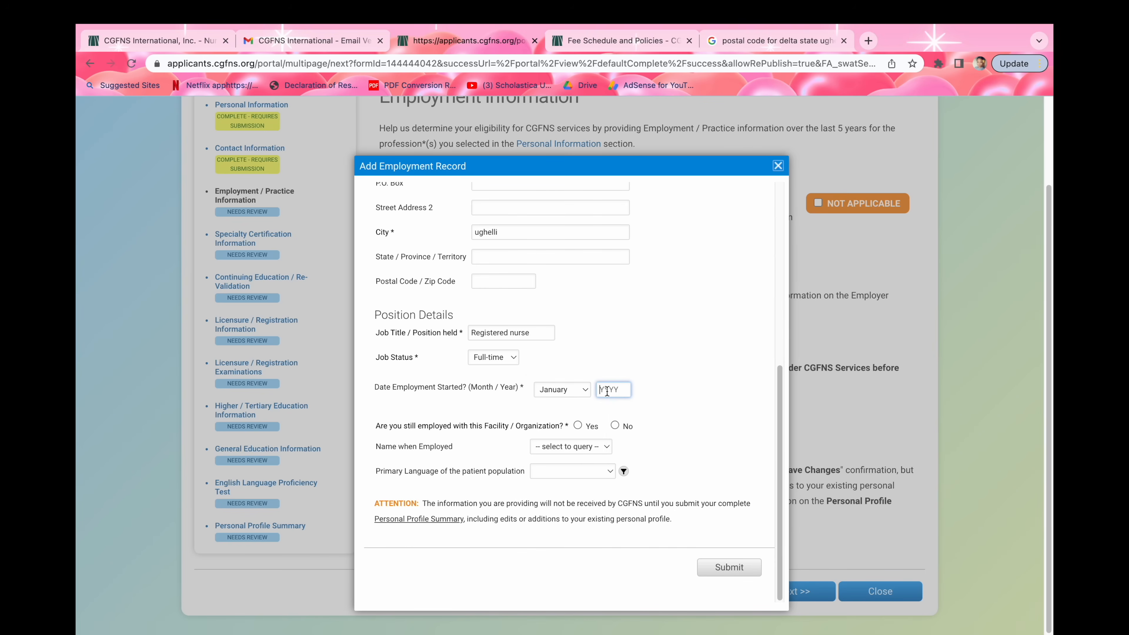
text(2013)
click(576, 424)
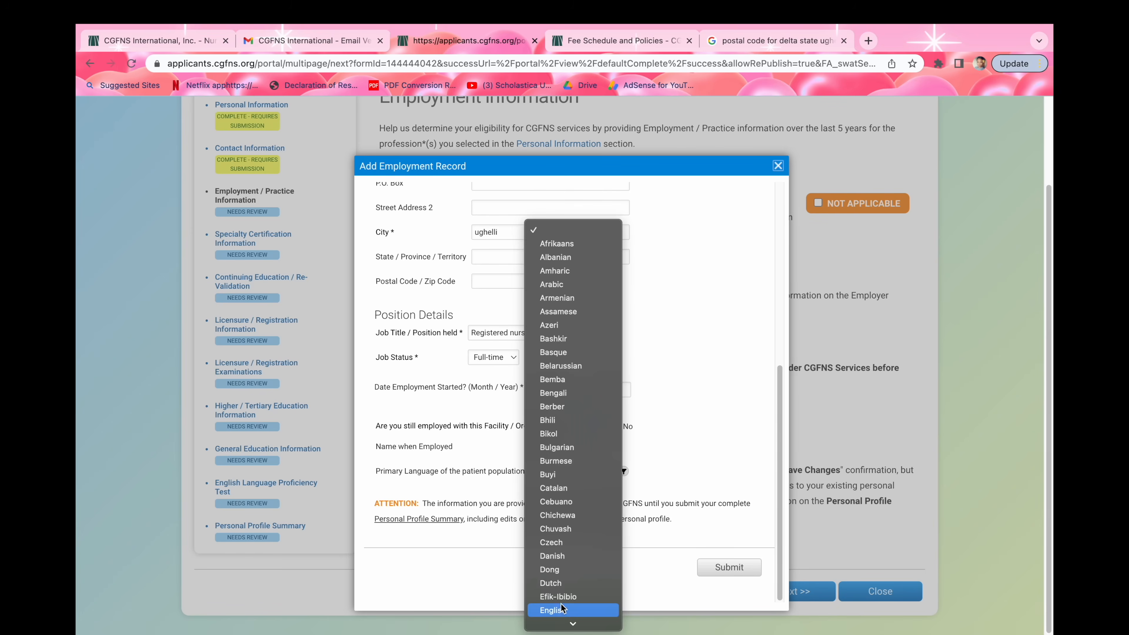
click(560, 609)
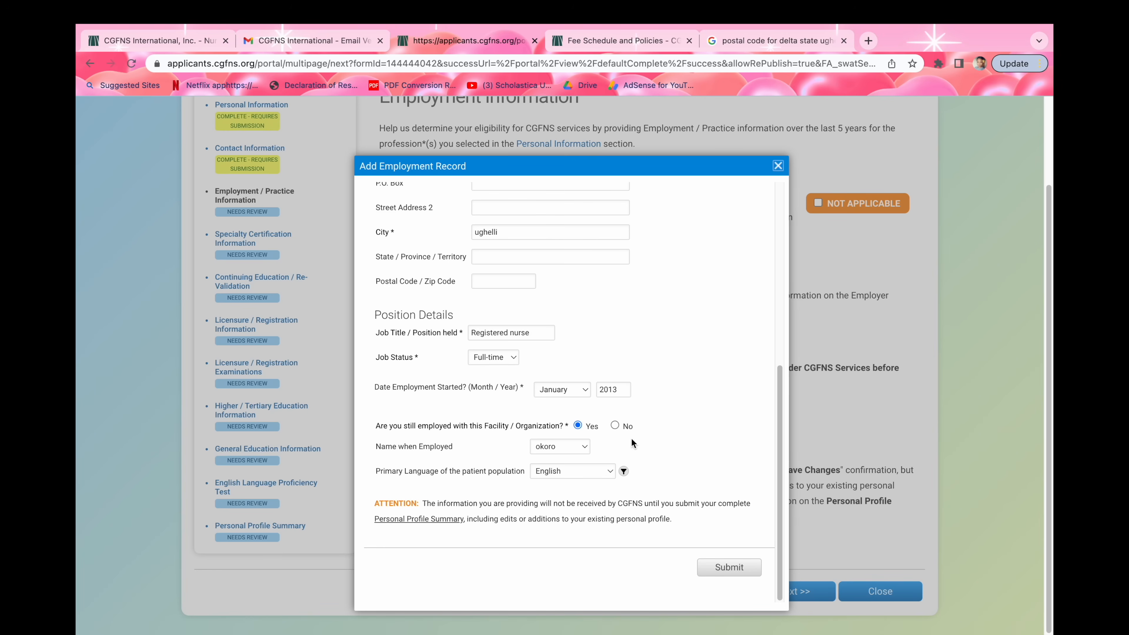
click(727, 569)
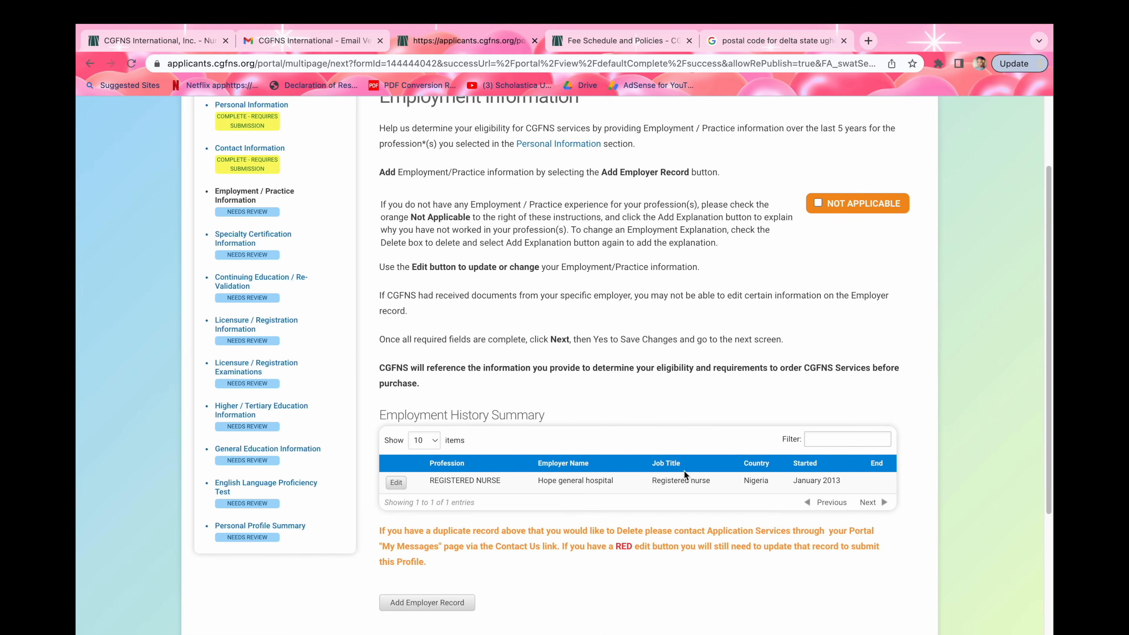
Save the employment section and scroll through the Specialty Certification page
scroll(669, 451, down, 4)
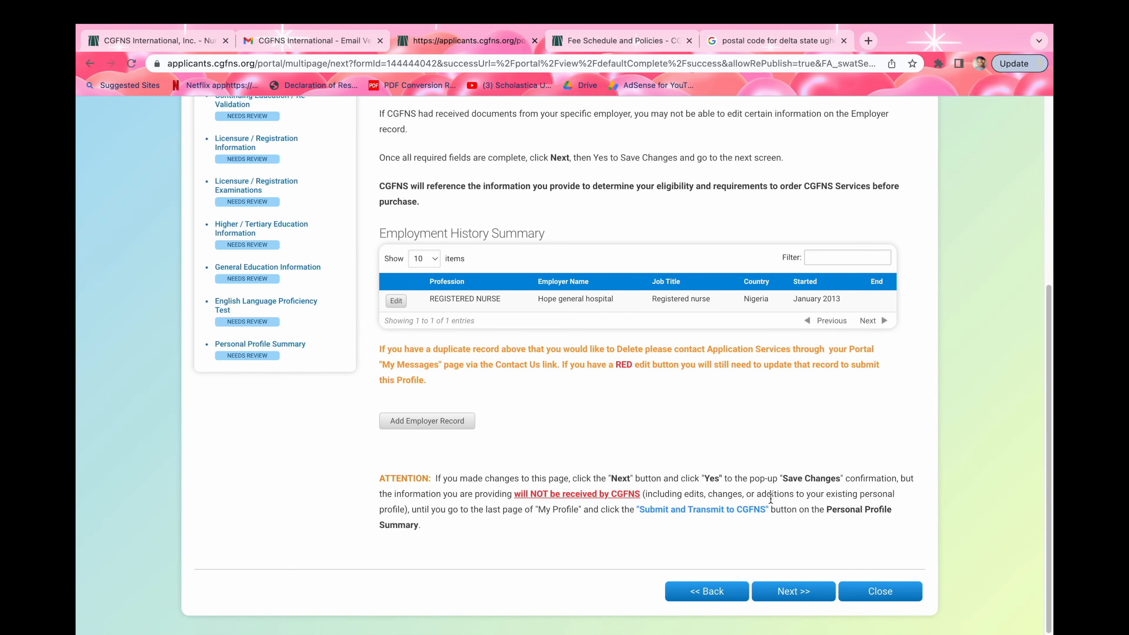
click(804, 592)
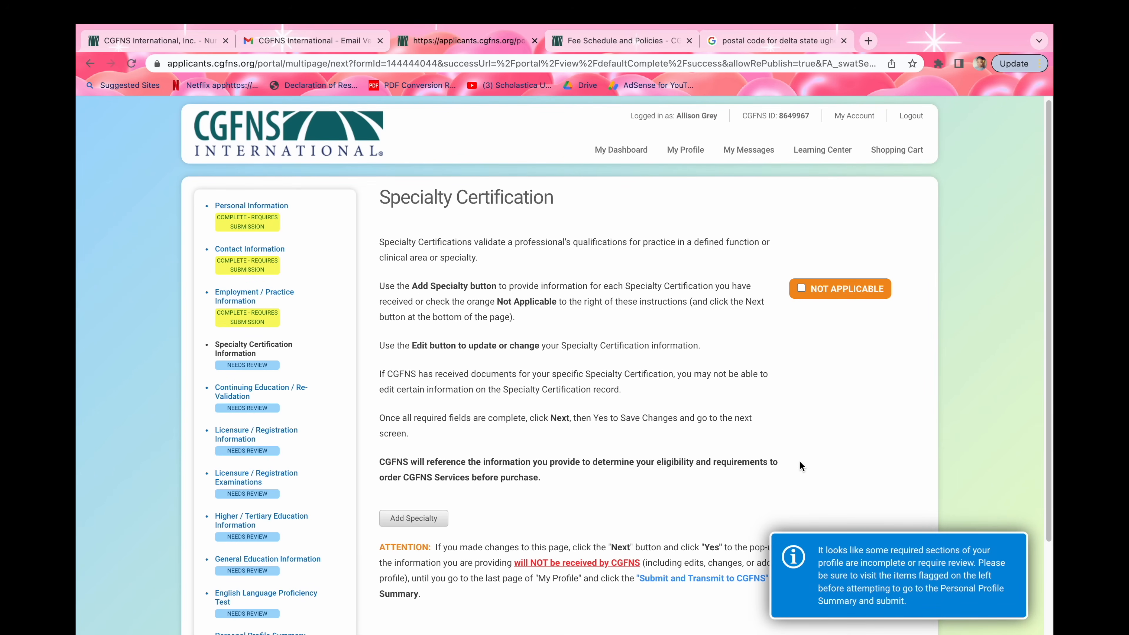
scroll(799, 487, down, 1)
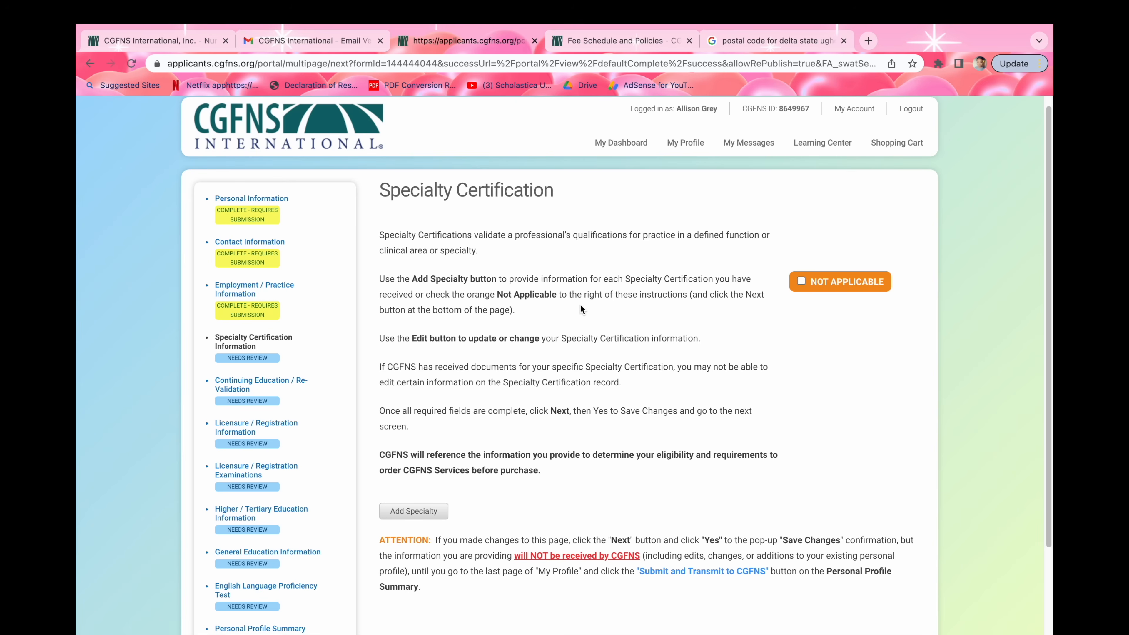
scroll(503, 308, down, 2)
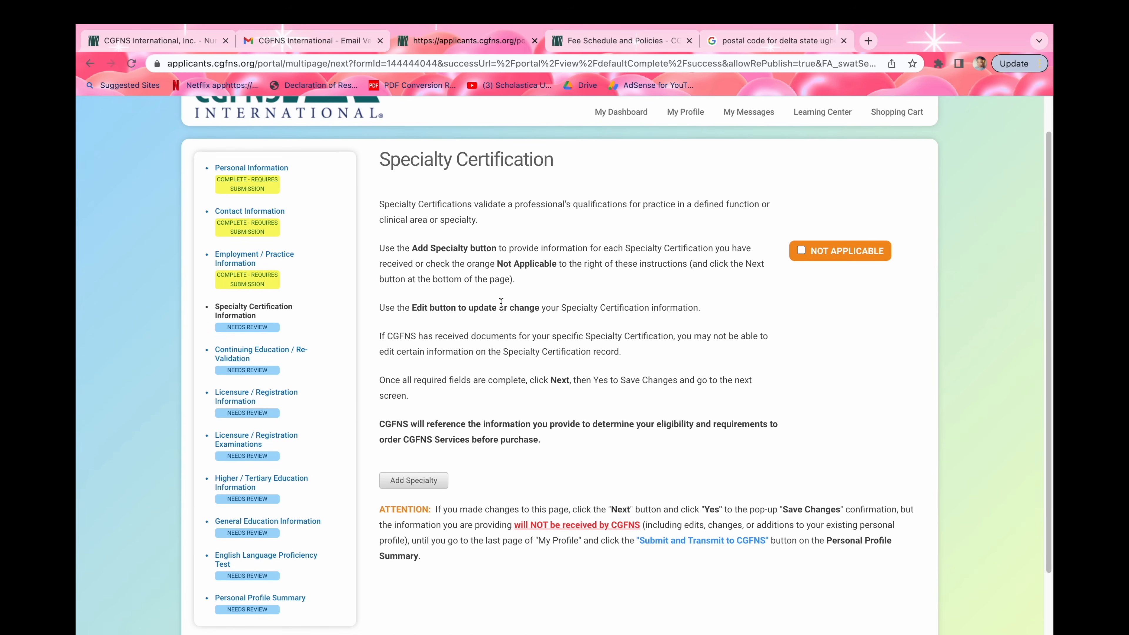
scroll(501, 304, down, 3)
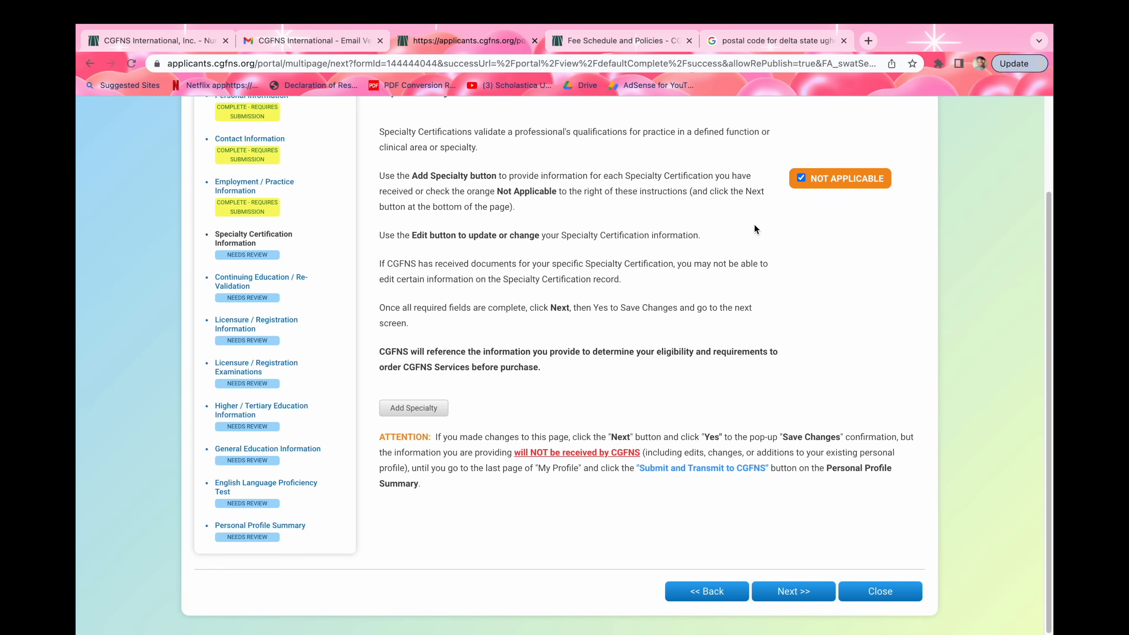
mouse_move(573, 13)
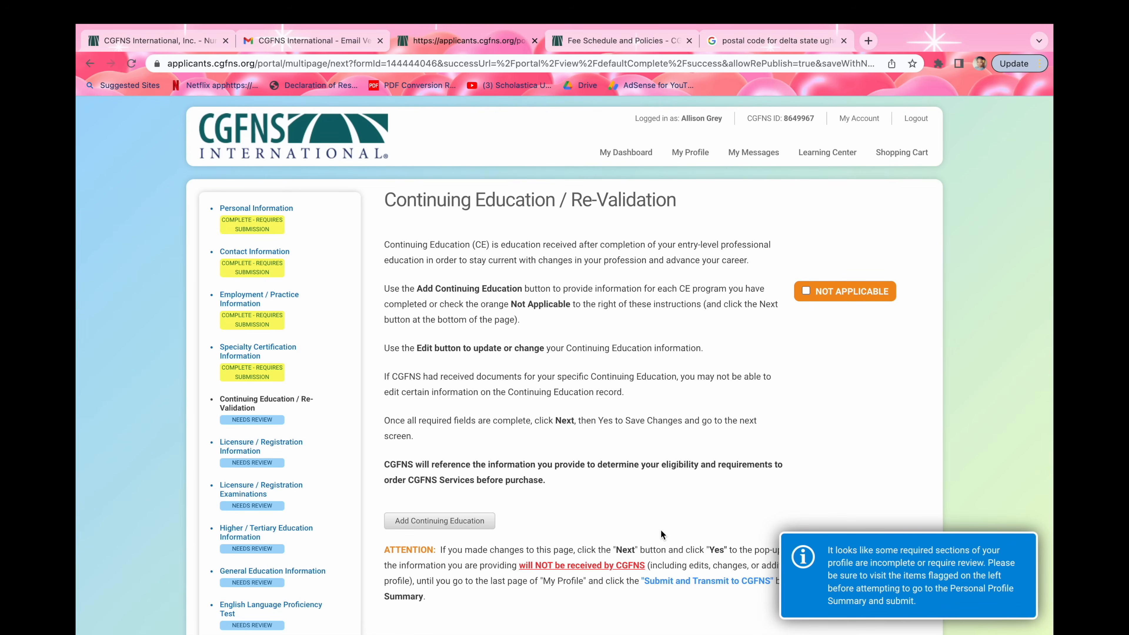
Tick Not Applicable for Continuing Education / Re-Validation and save to reach the Licensure page
scroll(563, 504, down, 1)
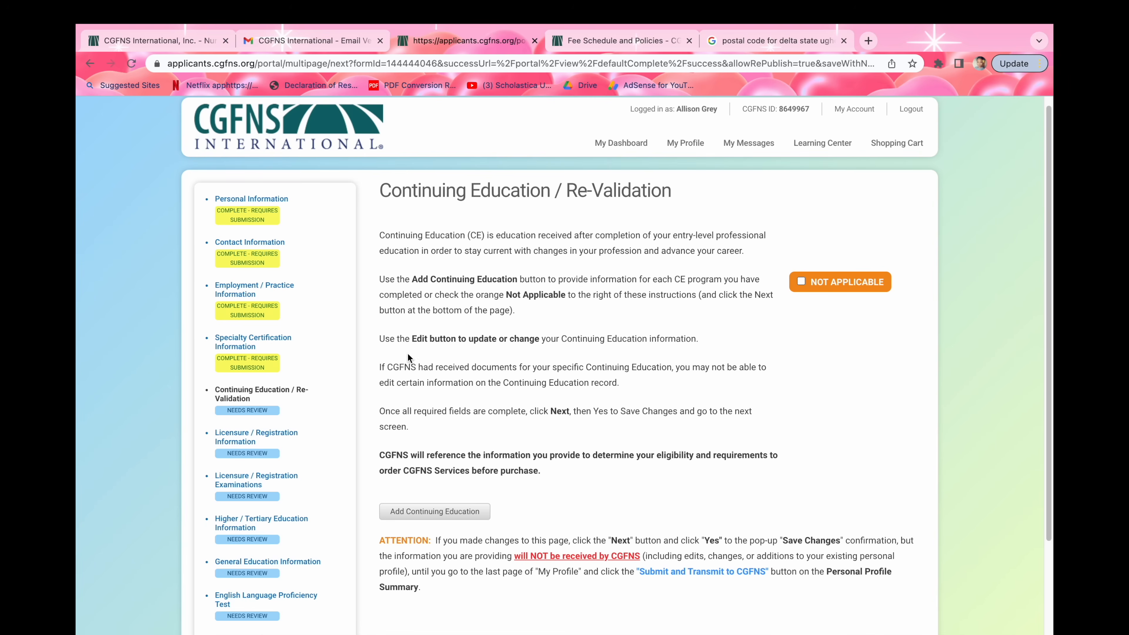
scroll(512, 397, down, 1)
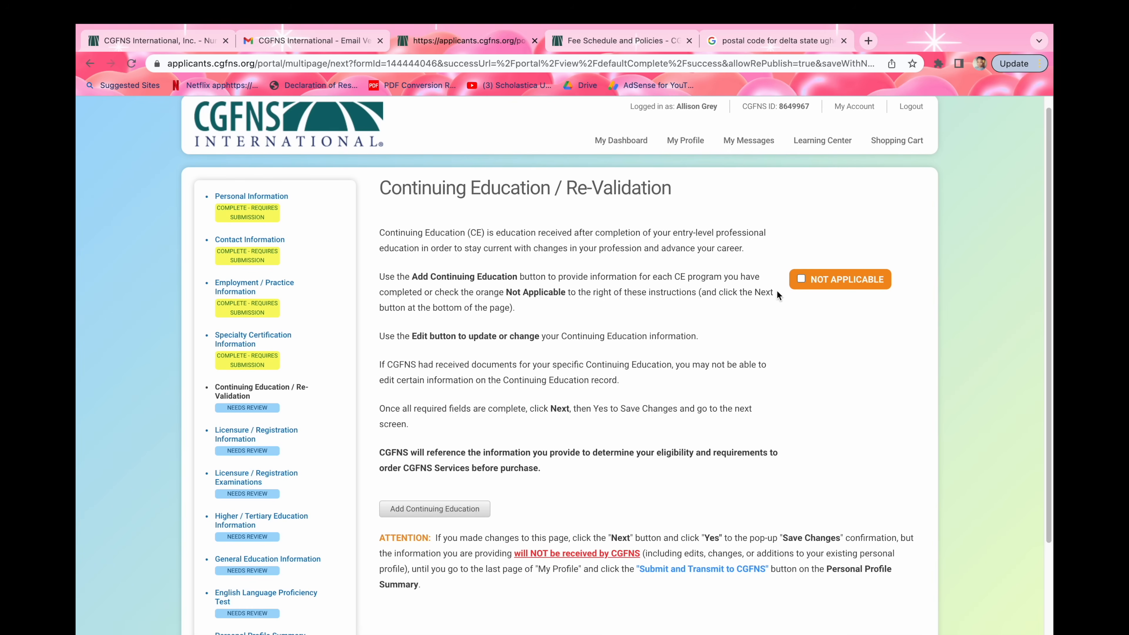
click(802, 279)
scroll(798, 300, down, 5)
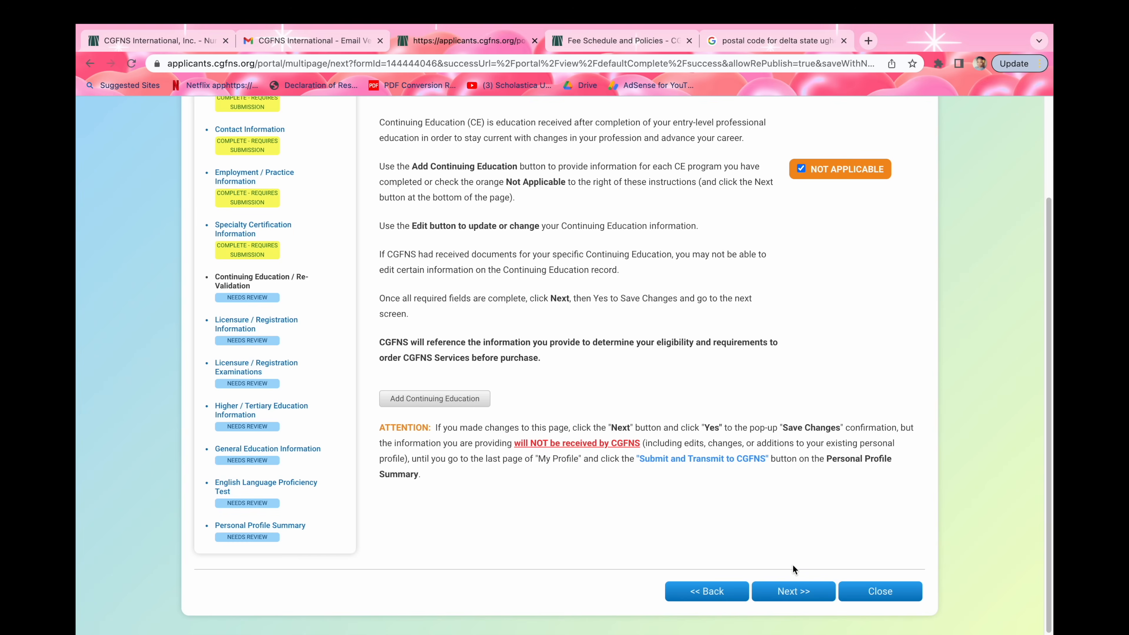
click(802, 594)
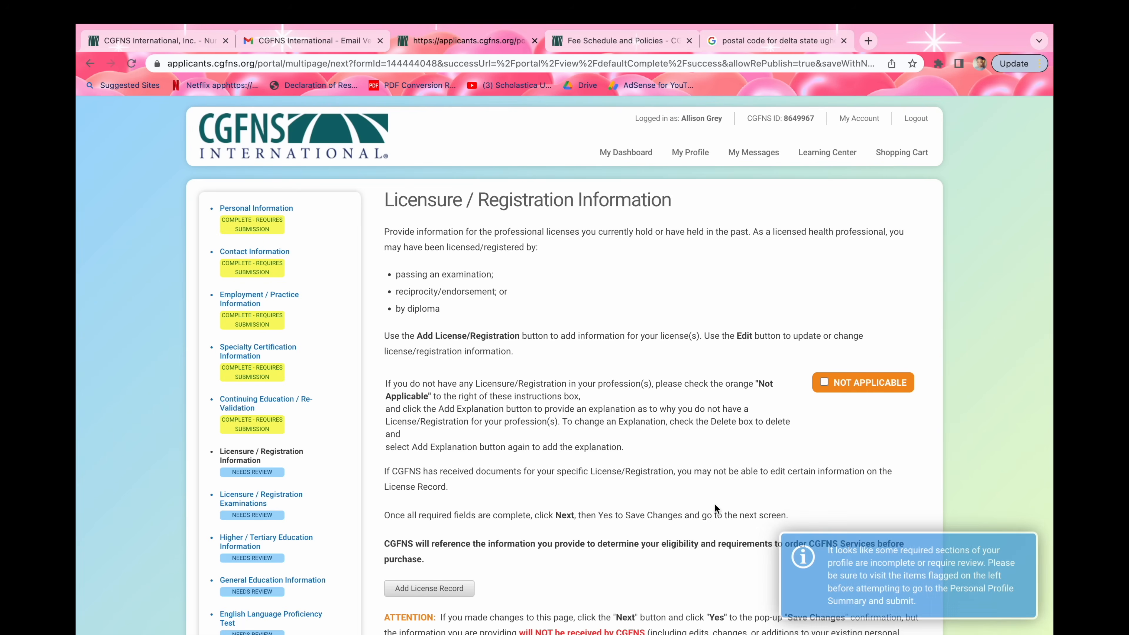
scroll(713, 503, down, 3)
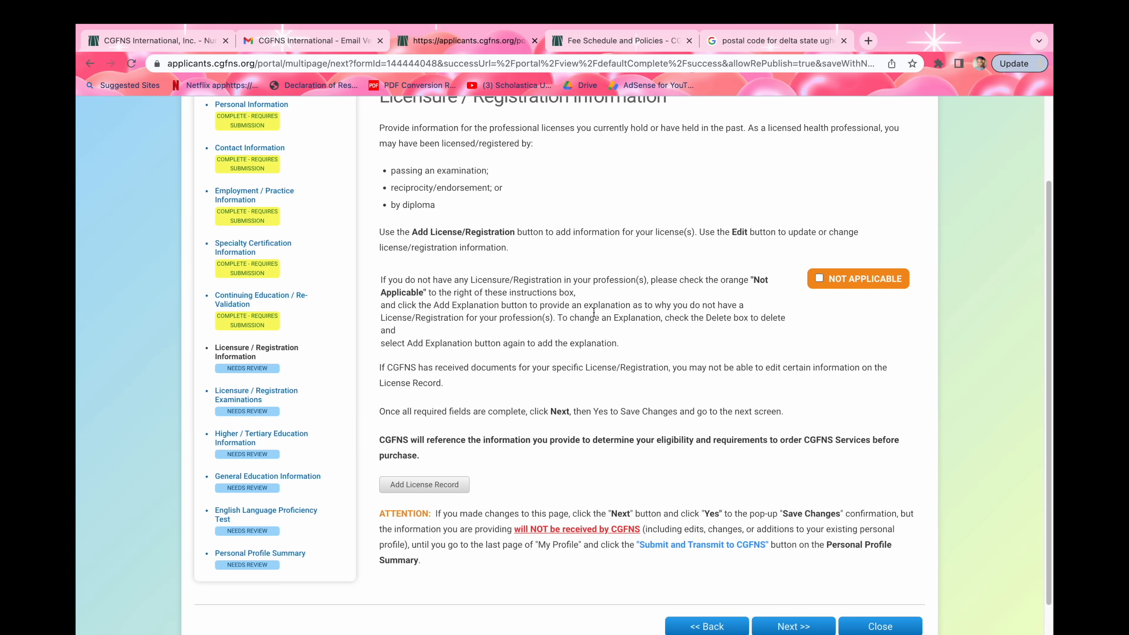
scroll(596, 314, down, 1)
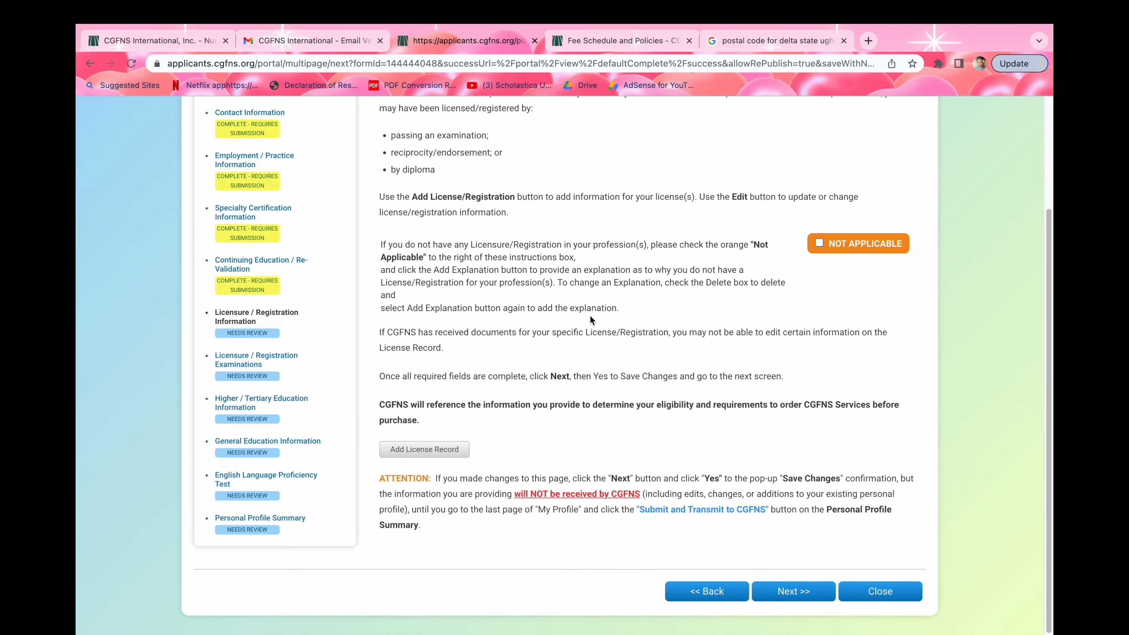
Add a license record: Nigeria, Nursing and Midwifery Council of Nigeria, REGISTERED NURSE, General Nurse
click(442, 453)
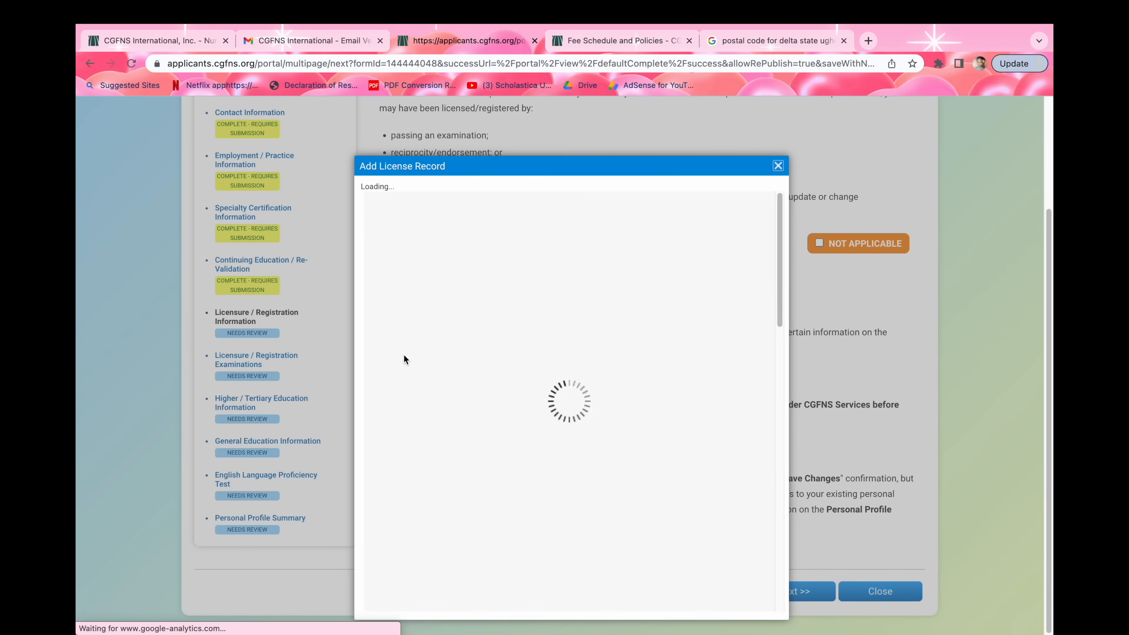
click(603, 285)
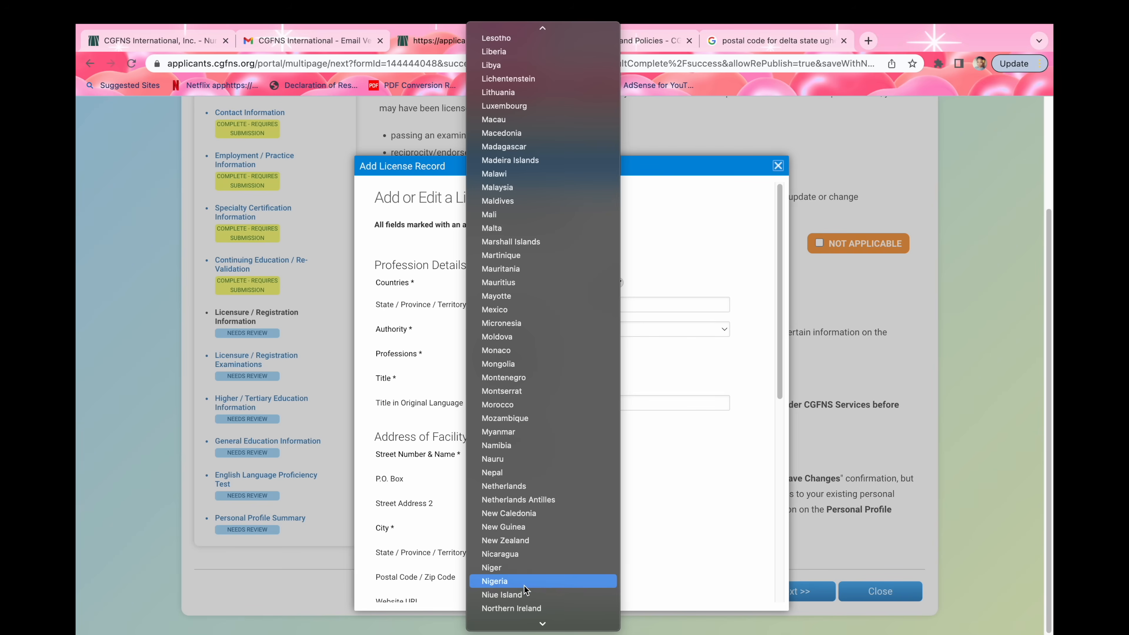
click(518, 582)
click(504, 305)
click(536, 329)
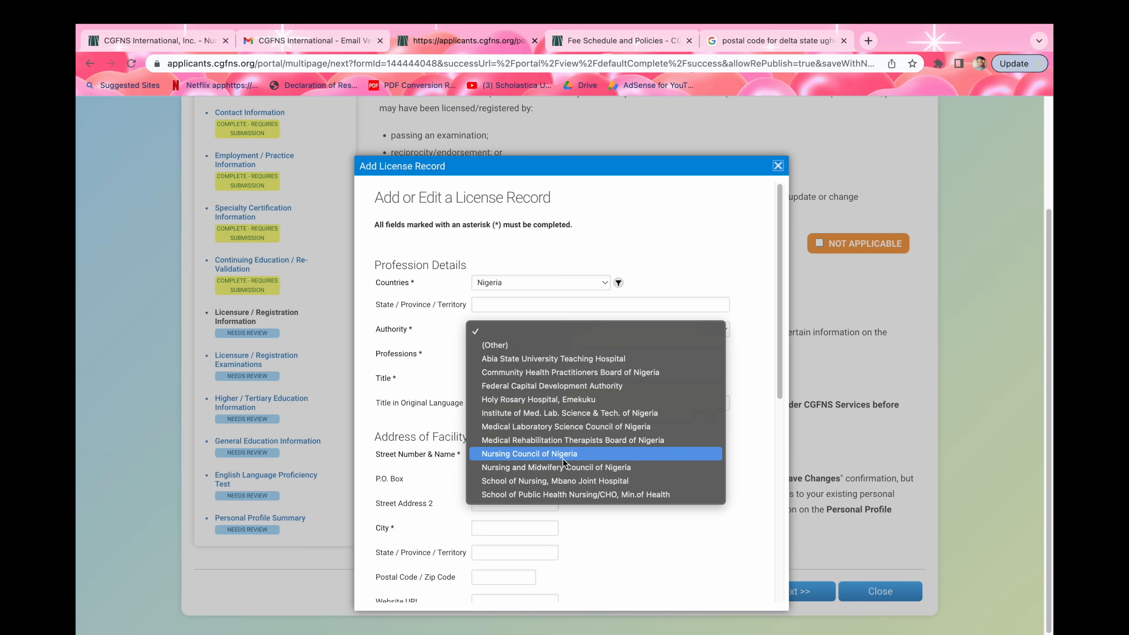
click(566, 473)
click(551, 356)
click(541, 373)
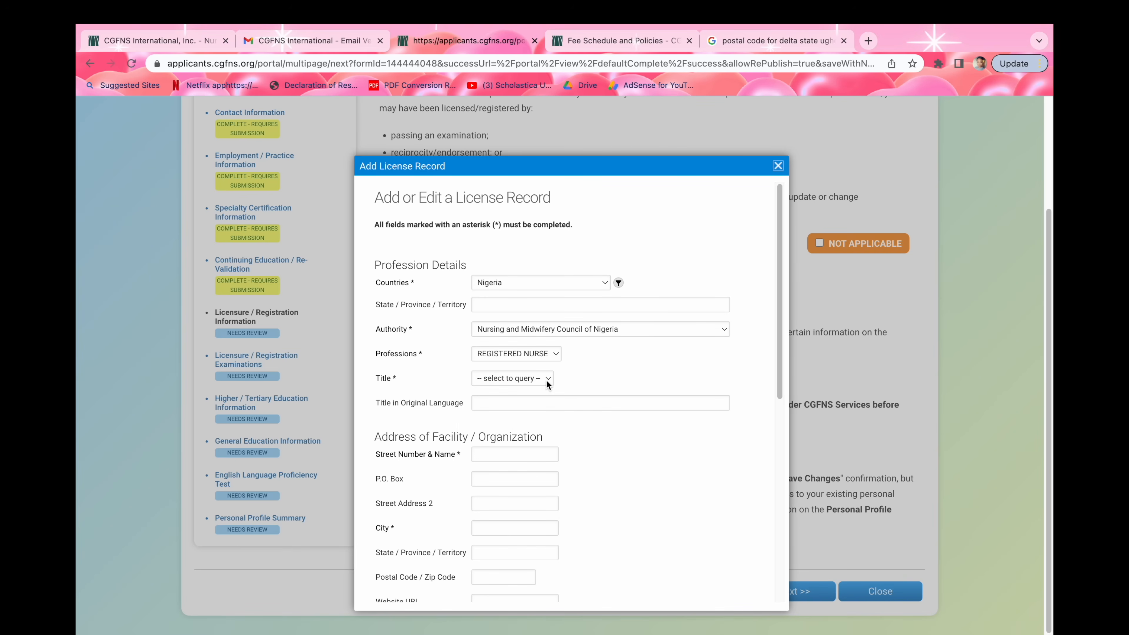
click(546, 380)
click(508, 421)
Enter Abuja as the facility city and state, and answer Yes that the license was renewed
scroll(531, 434, down, 2)
scroll(528, 429, down, 2)
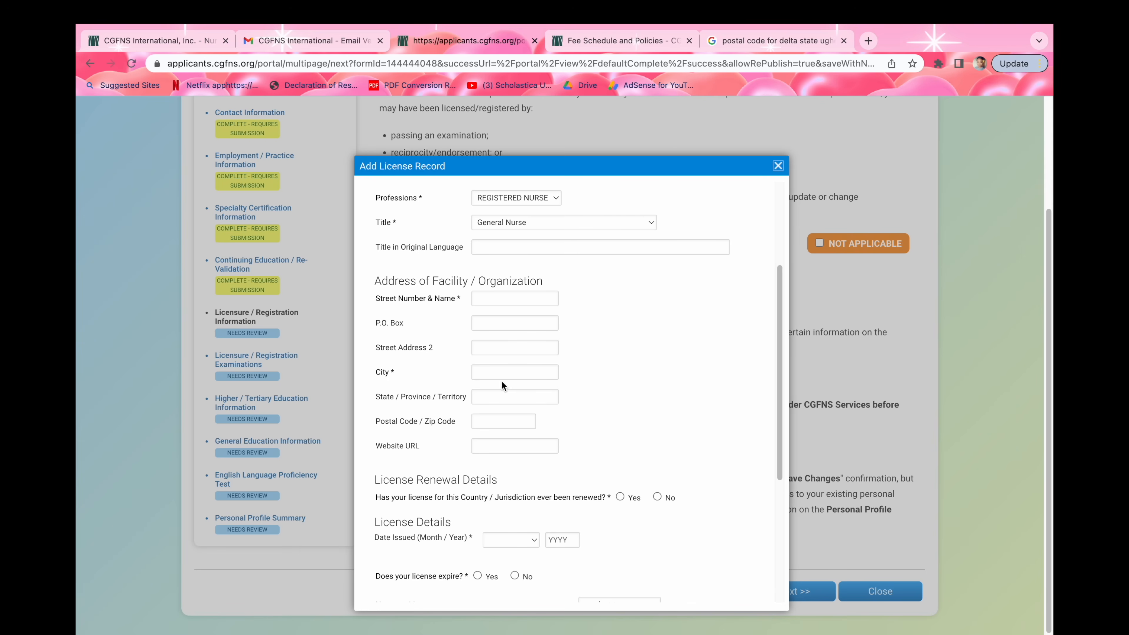
text(Abuja)
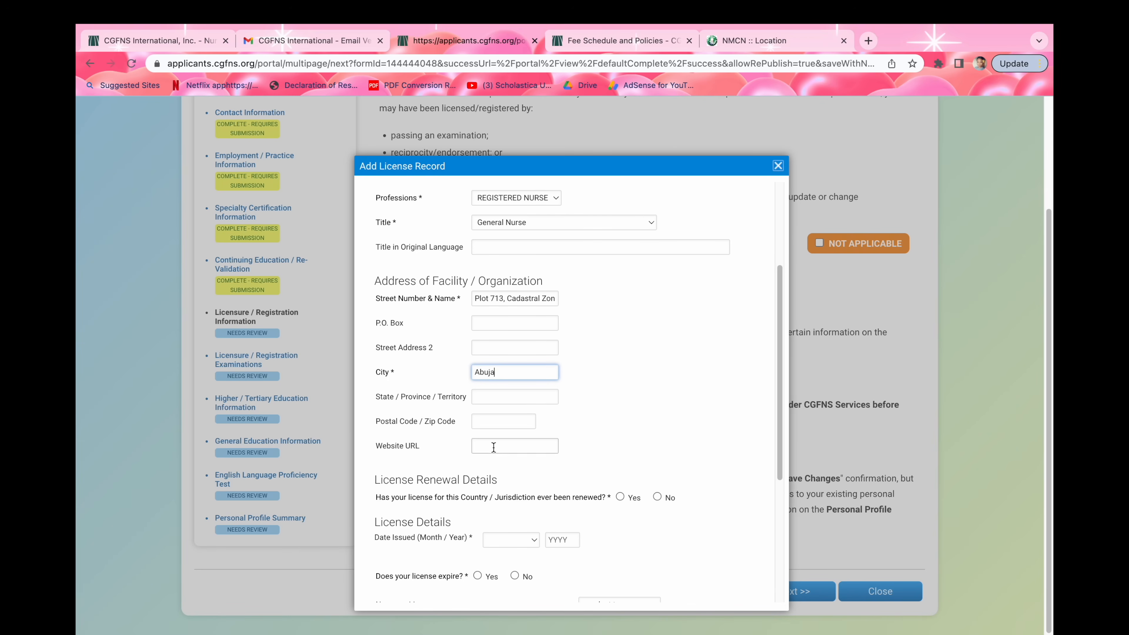
scroll(516, 472, down, 1)
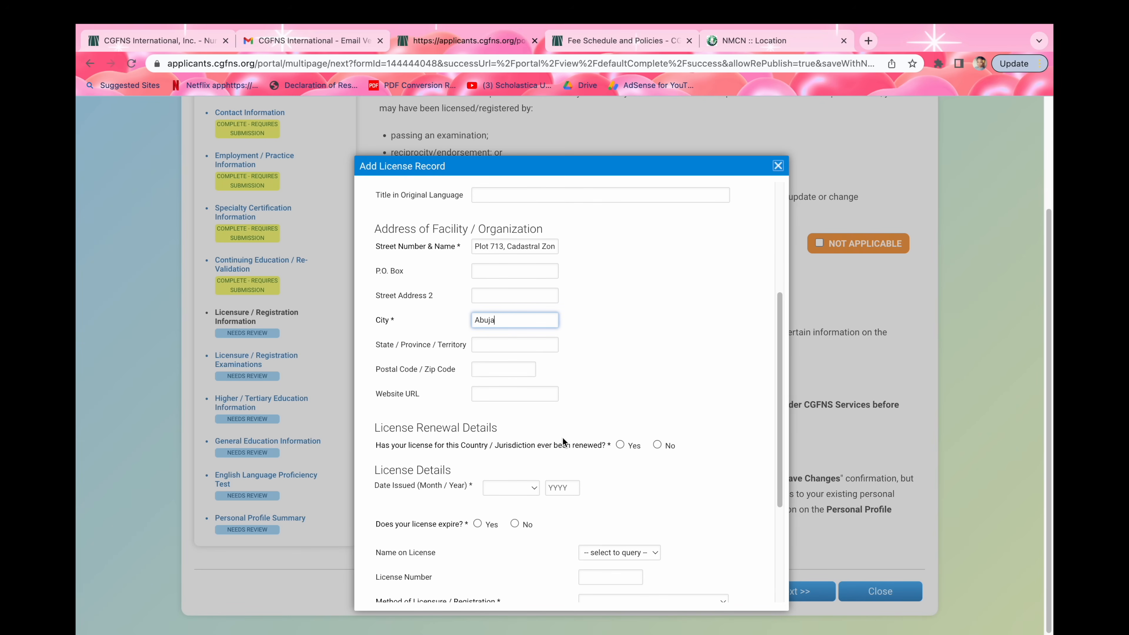
click(595, 402)
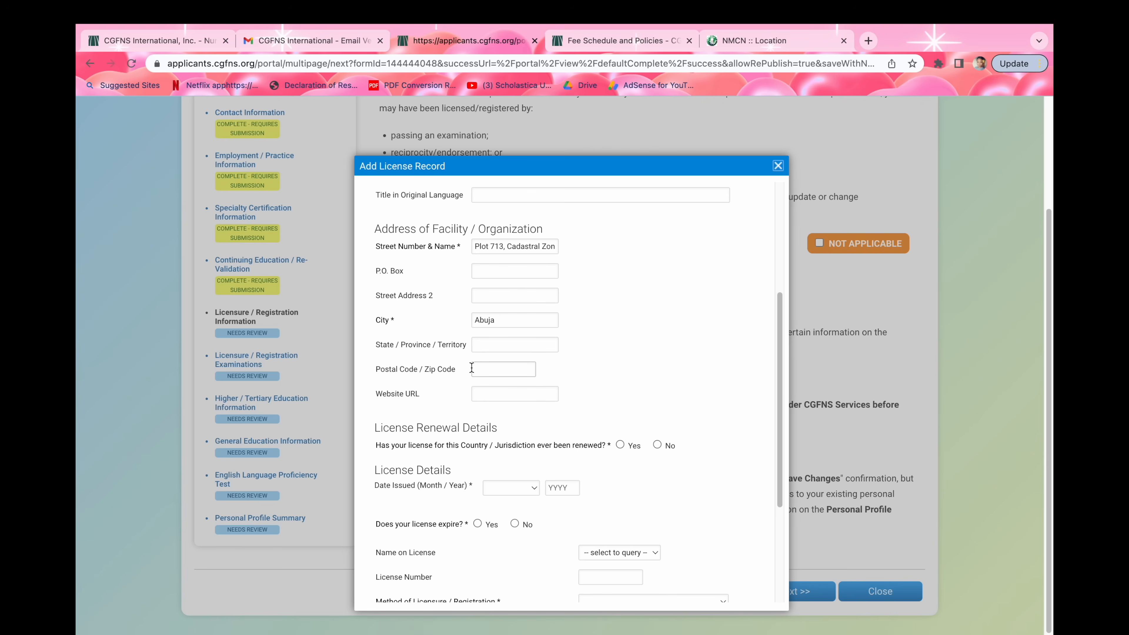
click(503, 345)
text(A)
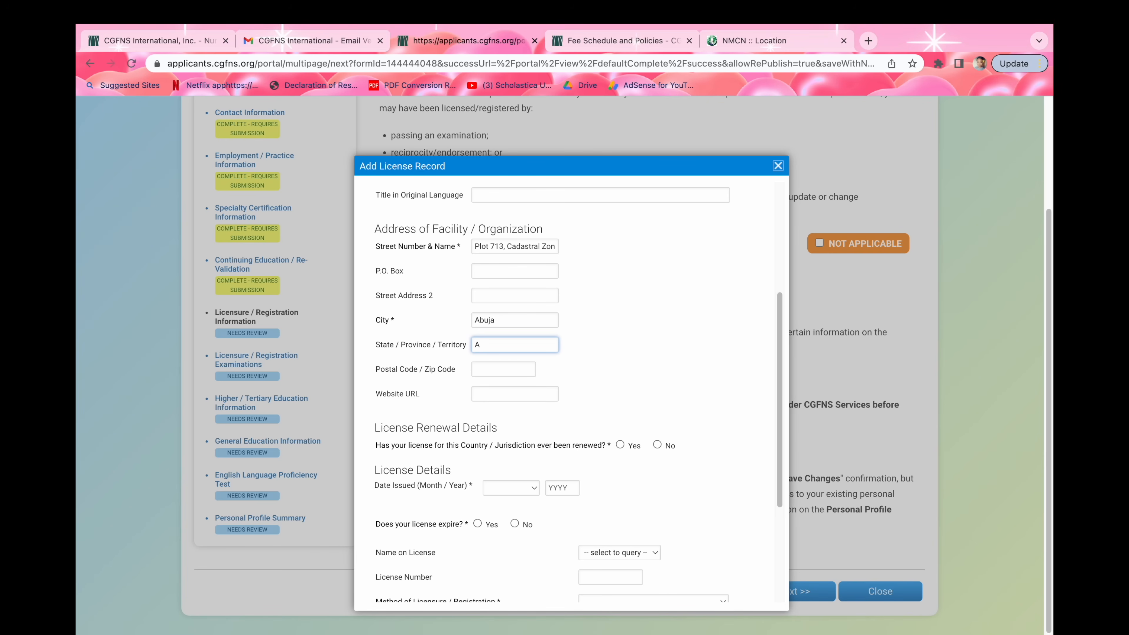
text(buja)
scroll(620, 442, down, 1)
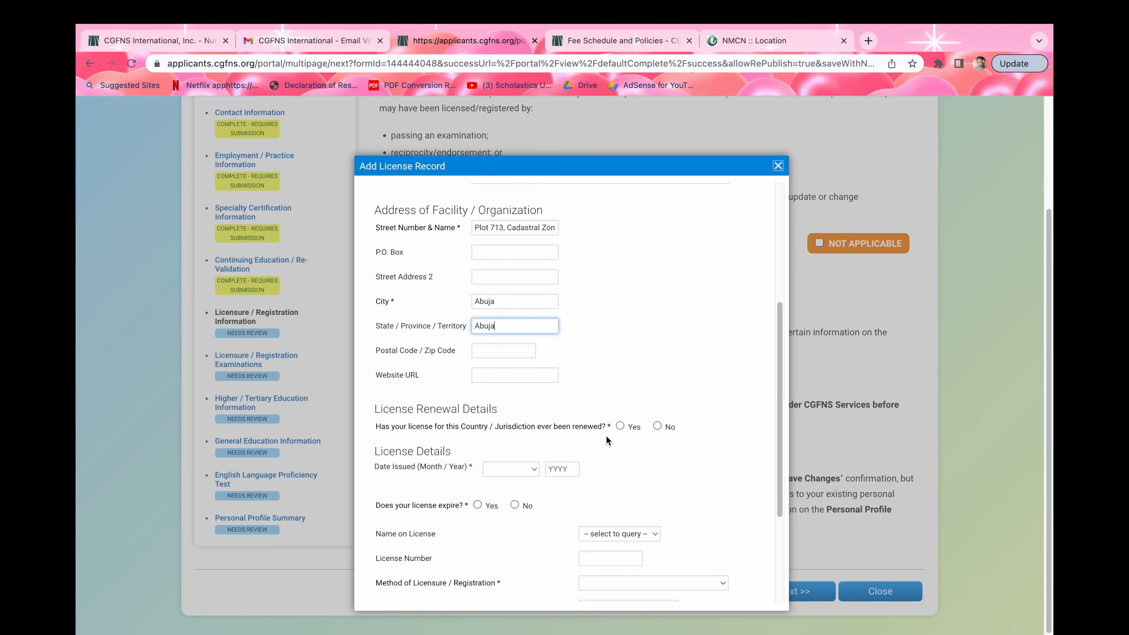
click(619, 425)
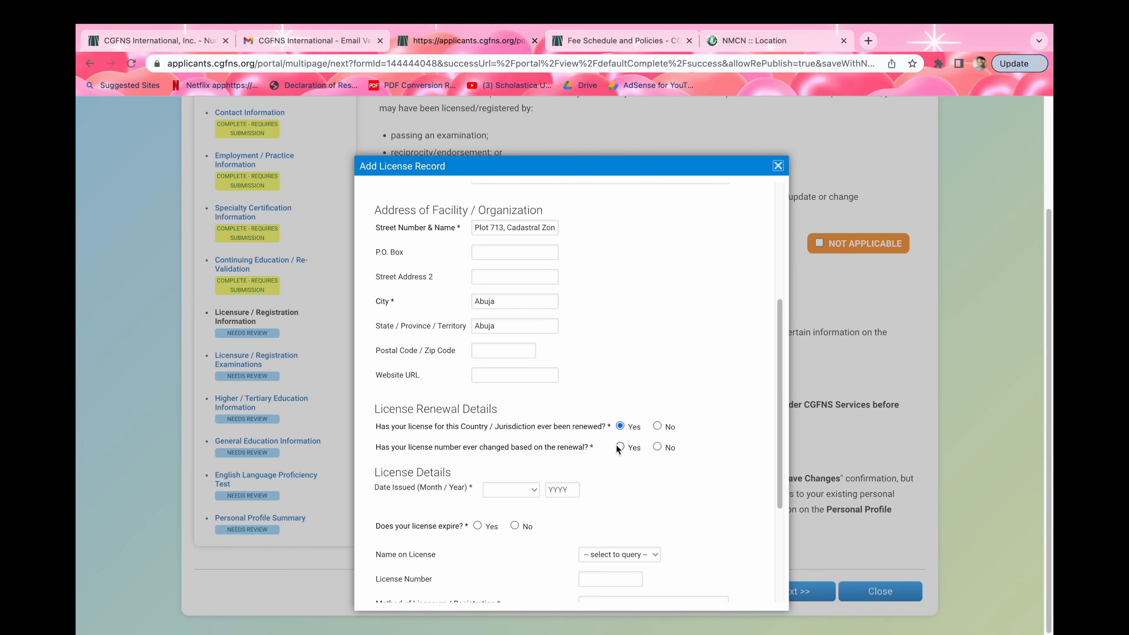
Set the license issue date to December 2012 and mark it expiring November 2015
scroll(617, 444, down, 1)
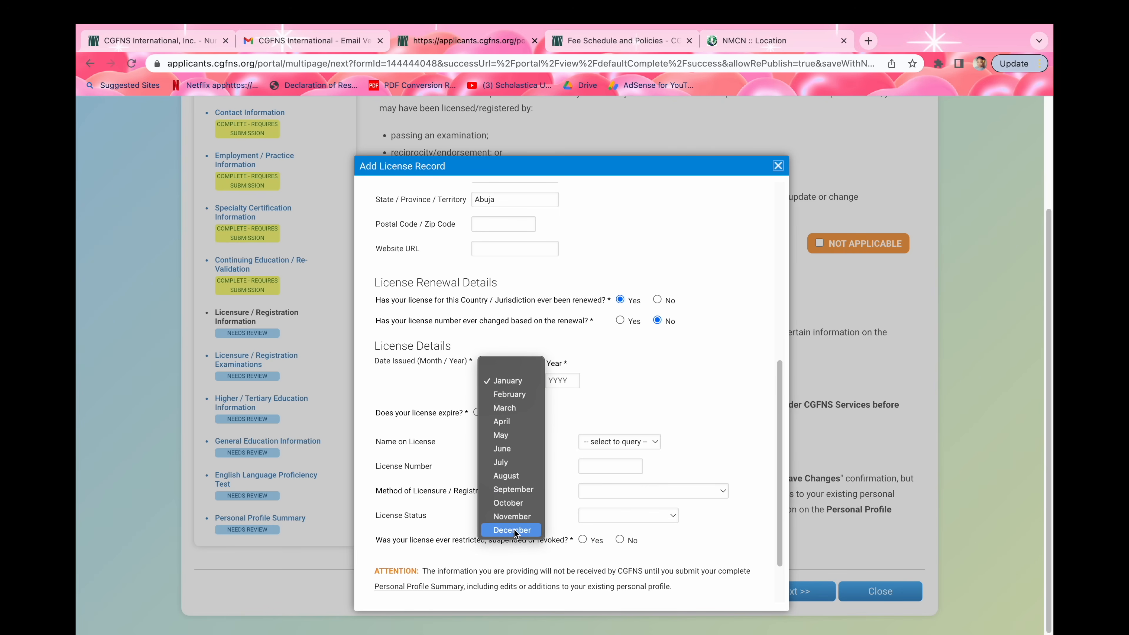
click(512, 529)
click(558, 380)
text(2012)
scroll(492, 374, down, 1)
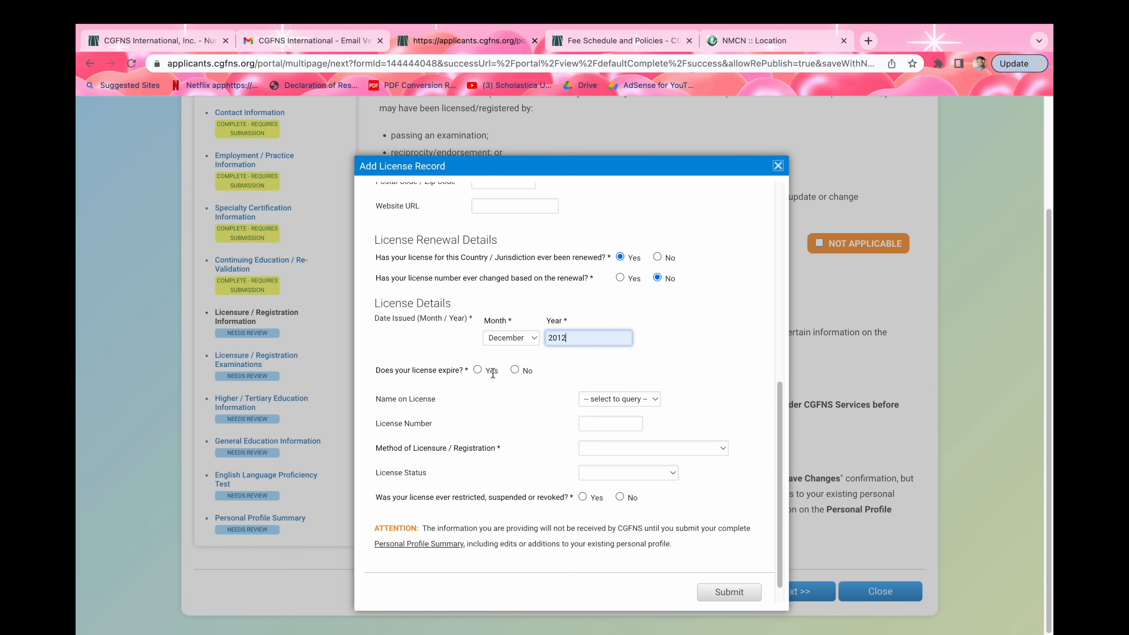
click(477, 369)
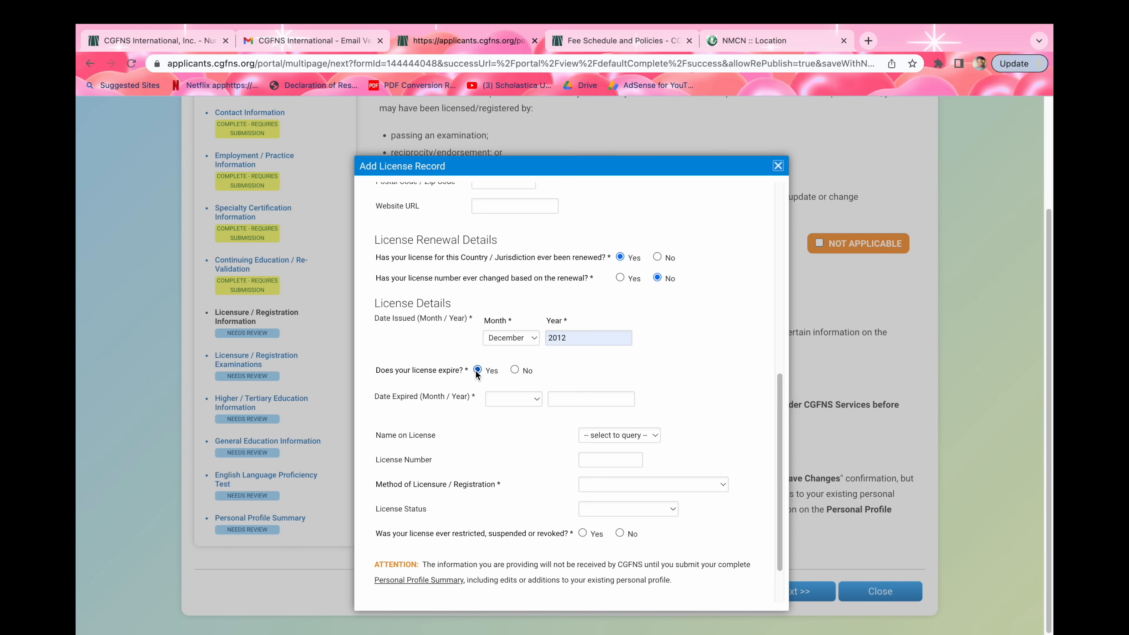
click(534, 398)
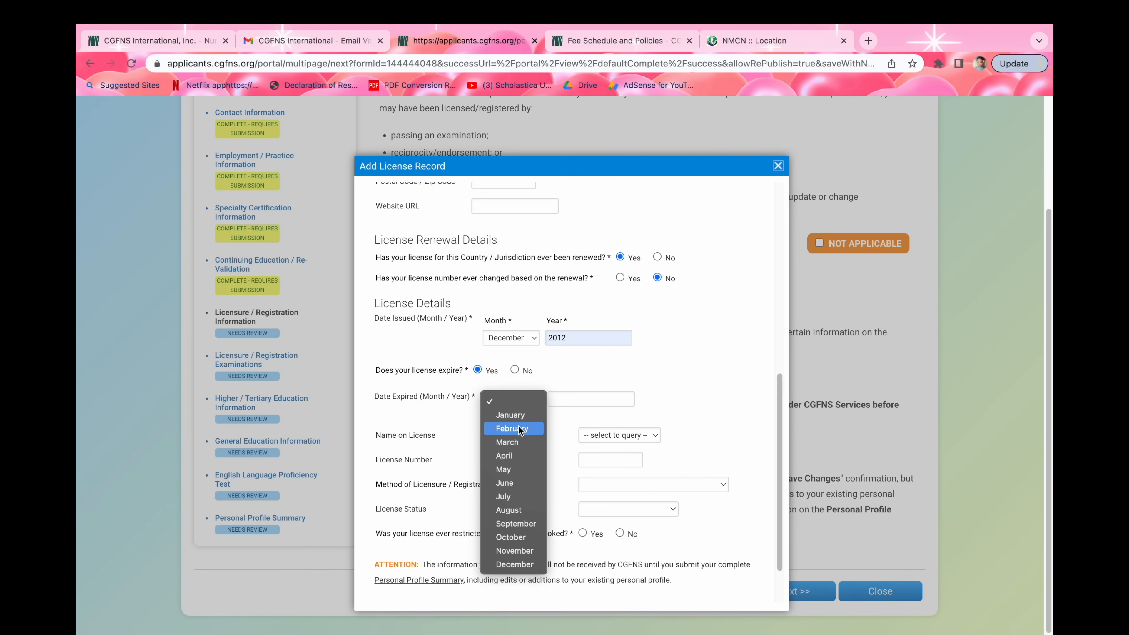
click(534, 551)
key(Tab)
text(2015)
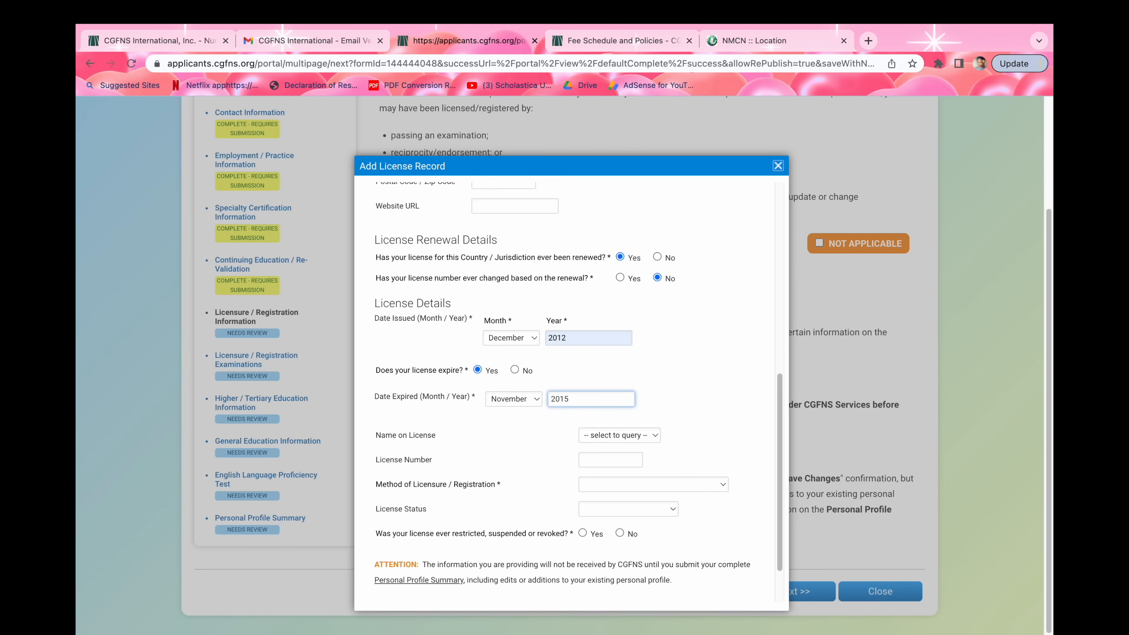
Fill in the applicant's name, license number, national/provincial/state exam method, ACTIVE status, never restricted
click(653, 435)
click(607, 455)
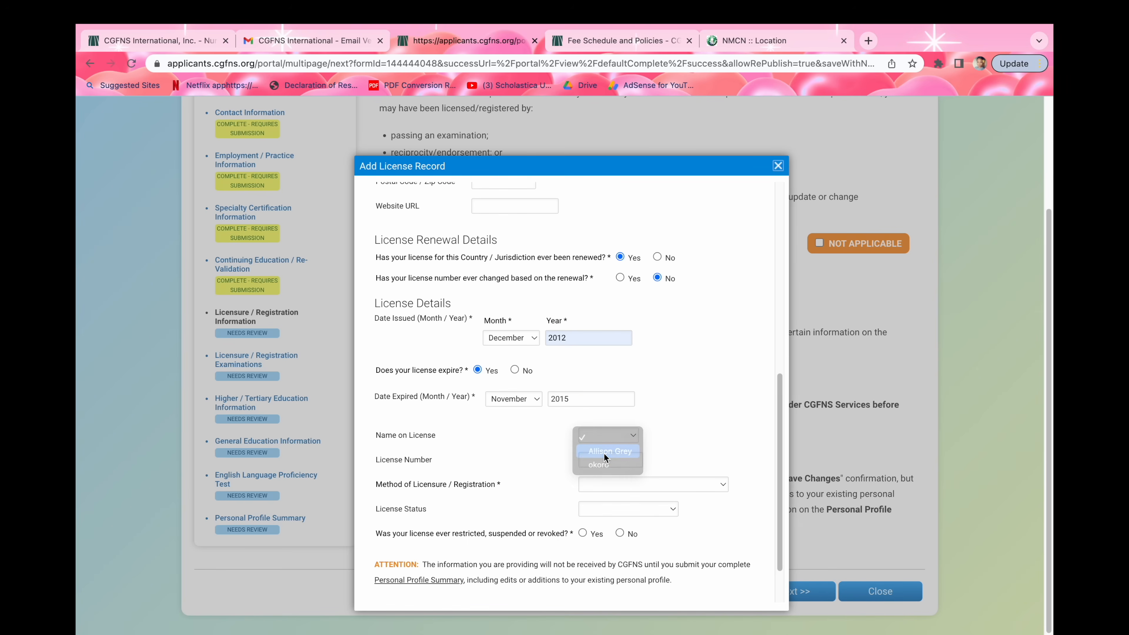
scroll(604, 463, down, 2)
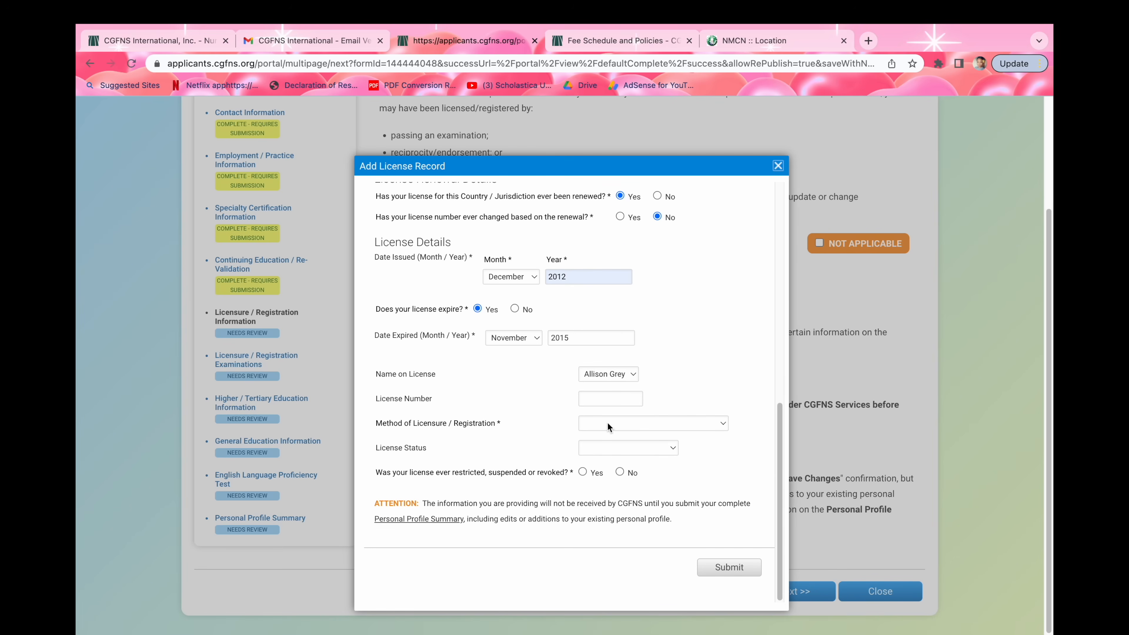
click(596, 399)
click(596, 399)
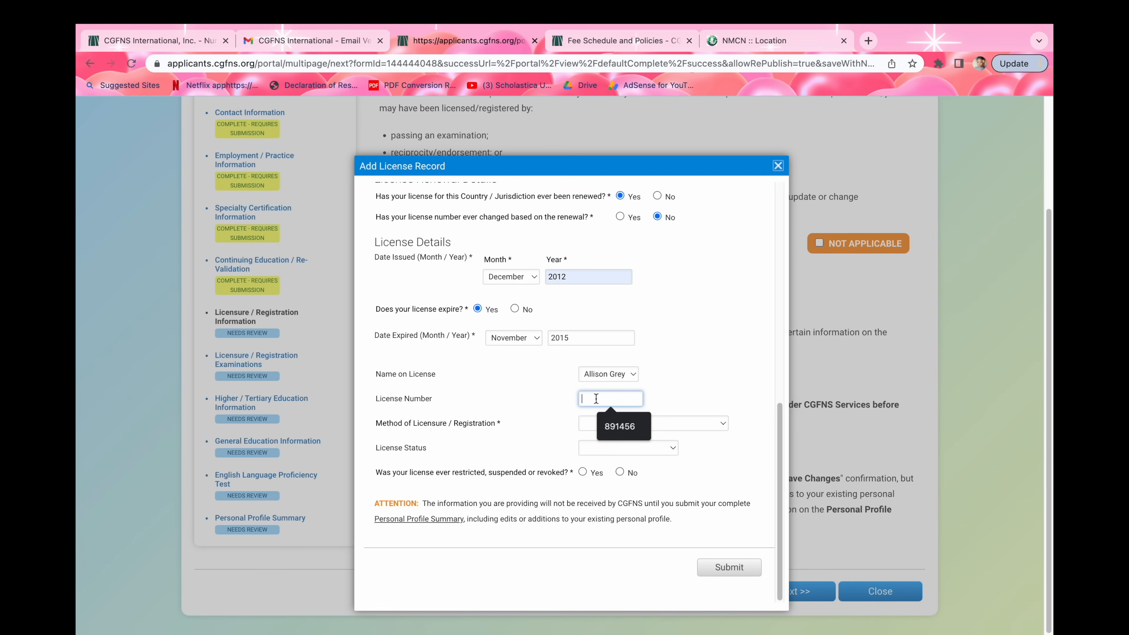
click(612, 420)
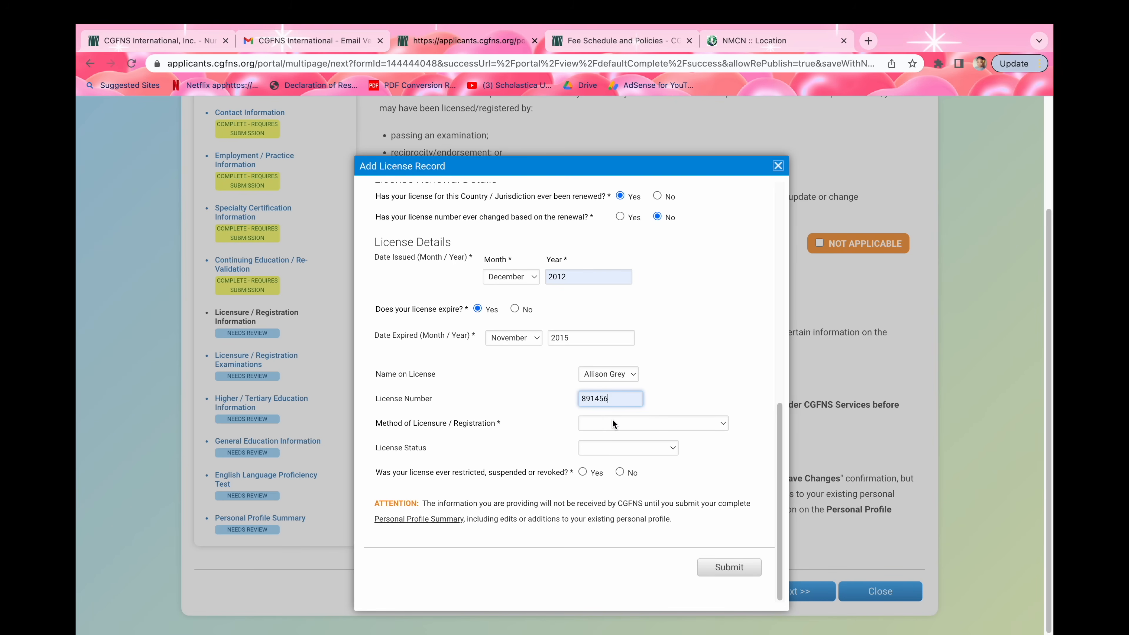
click(682, 421)
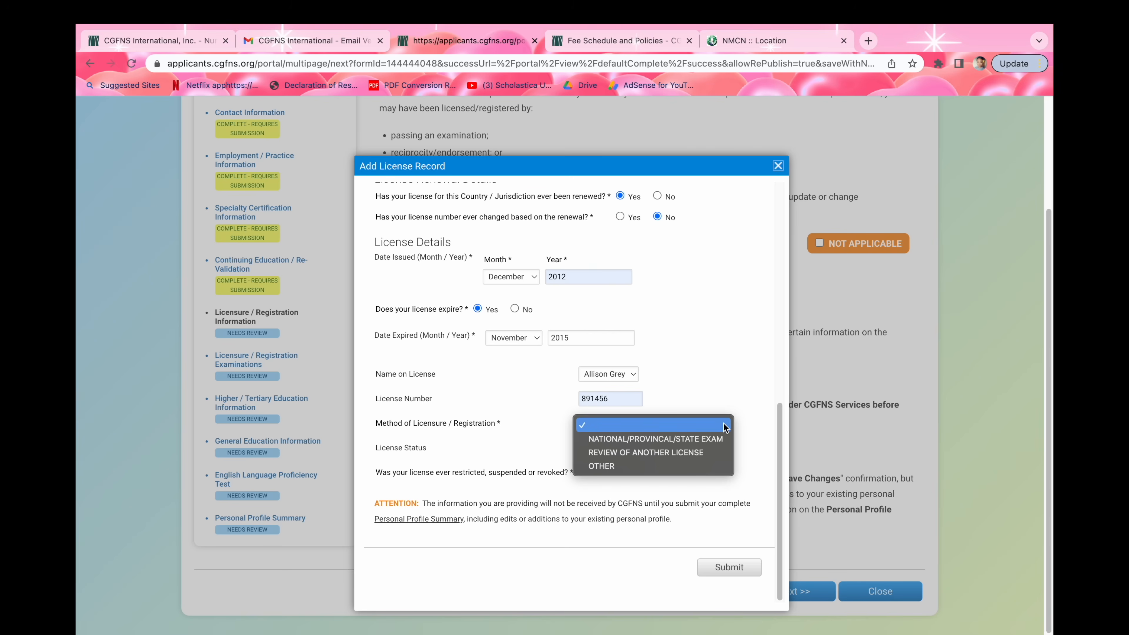
click(660, 439)
click(660, 446)
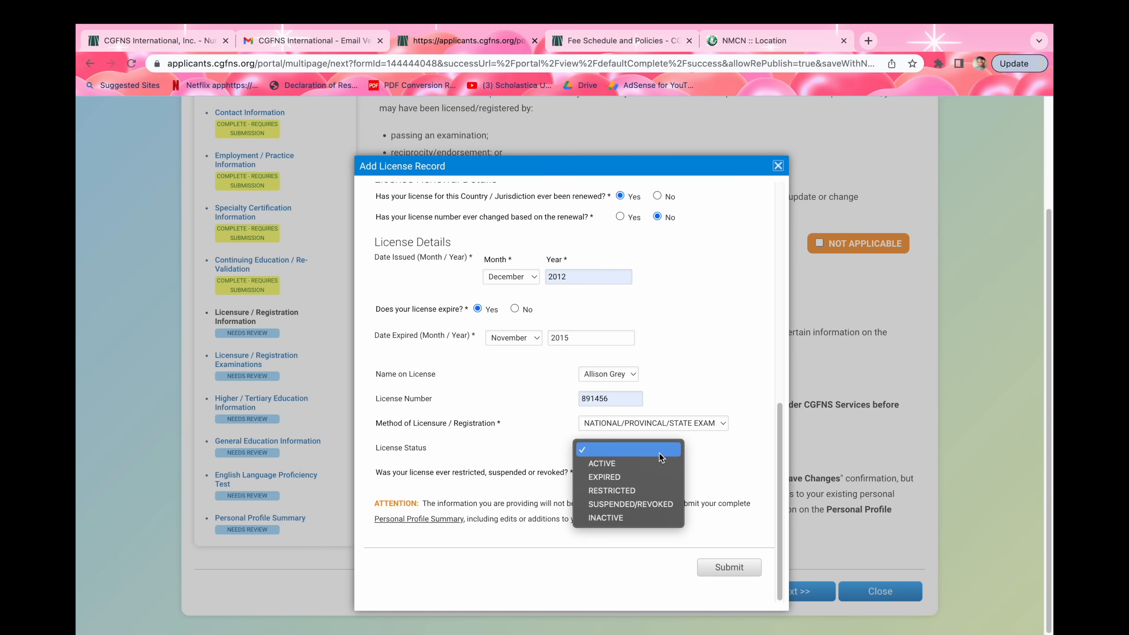
click(628, 462)
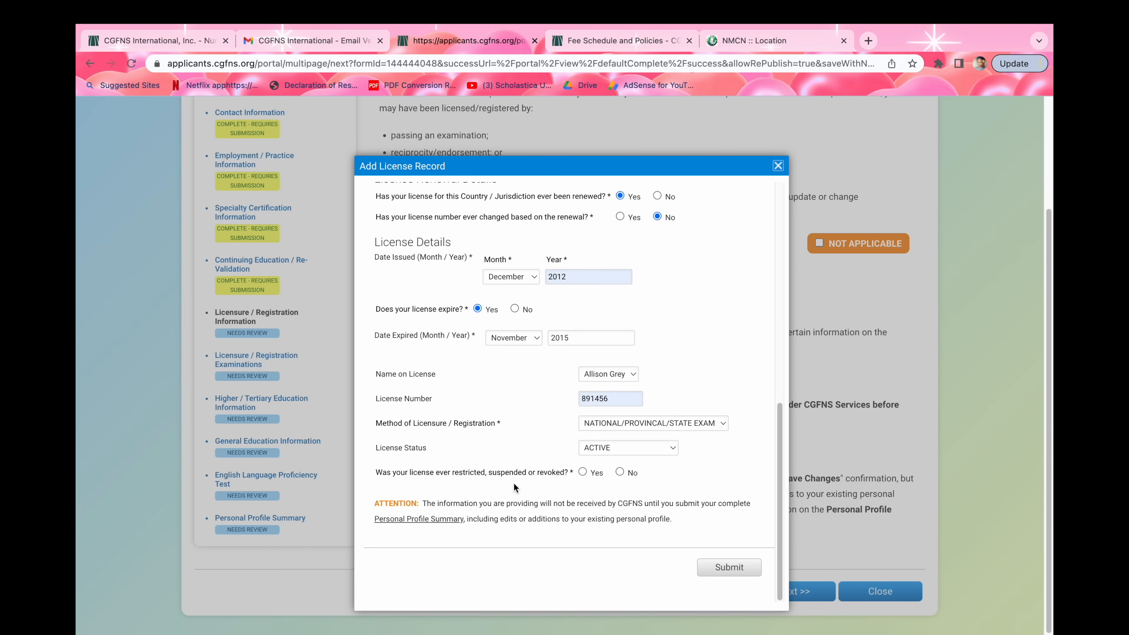
click(619, 472)
Submit the Nigeria Registered Nurse license record to the License History Summary
click(717, 567)
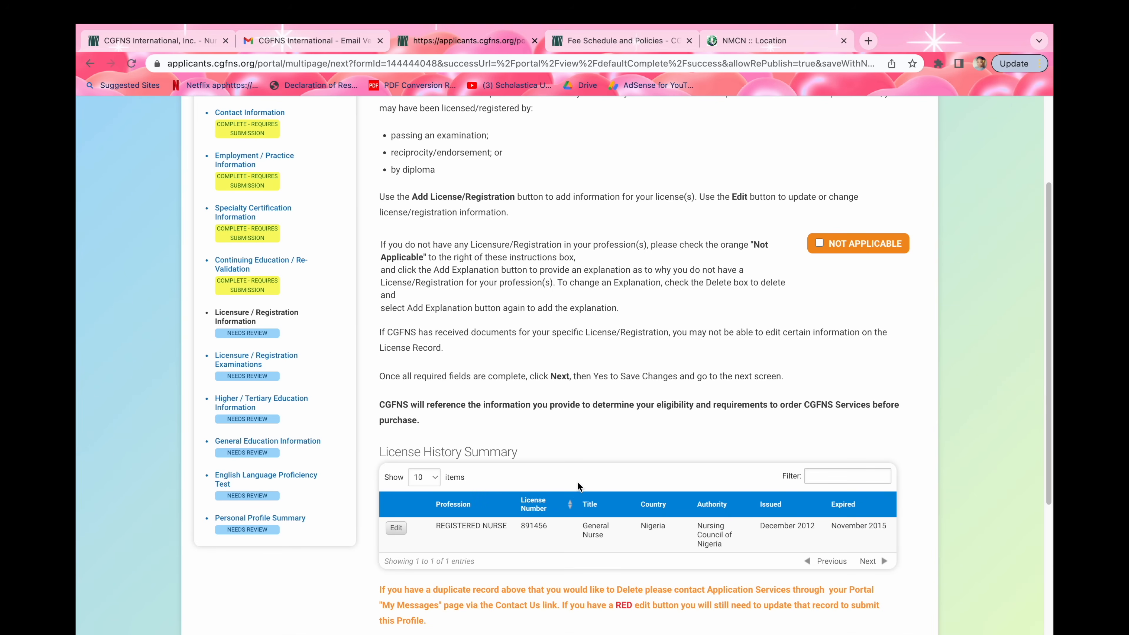
scroll(585, 498, down, 3)
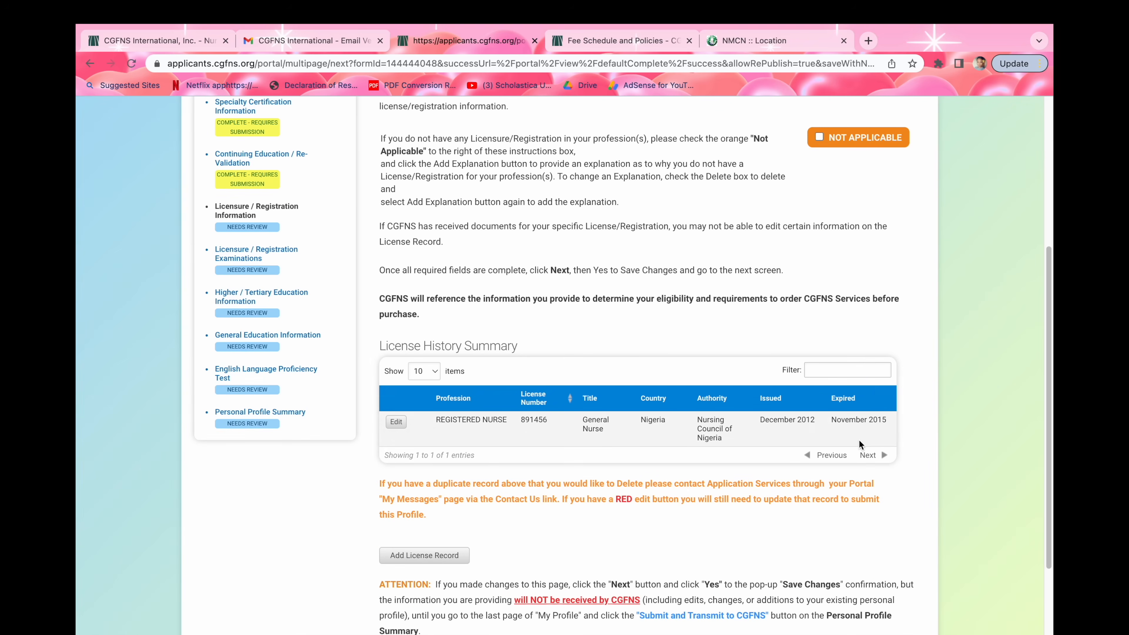
scroll(746, 485, down, 2)
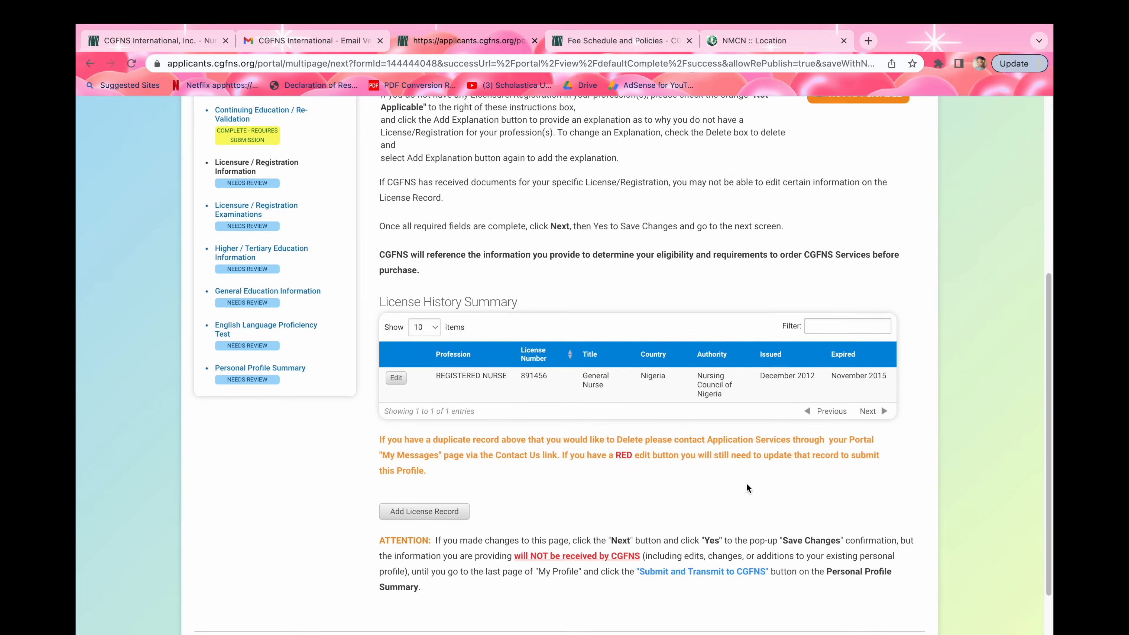
scroll(746, 483, down, 3)
Enter exam 'nursing council qualifying exam', authority Nursing Council of Nigeria, and the facility street address
click(787, 593)
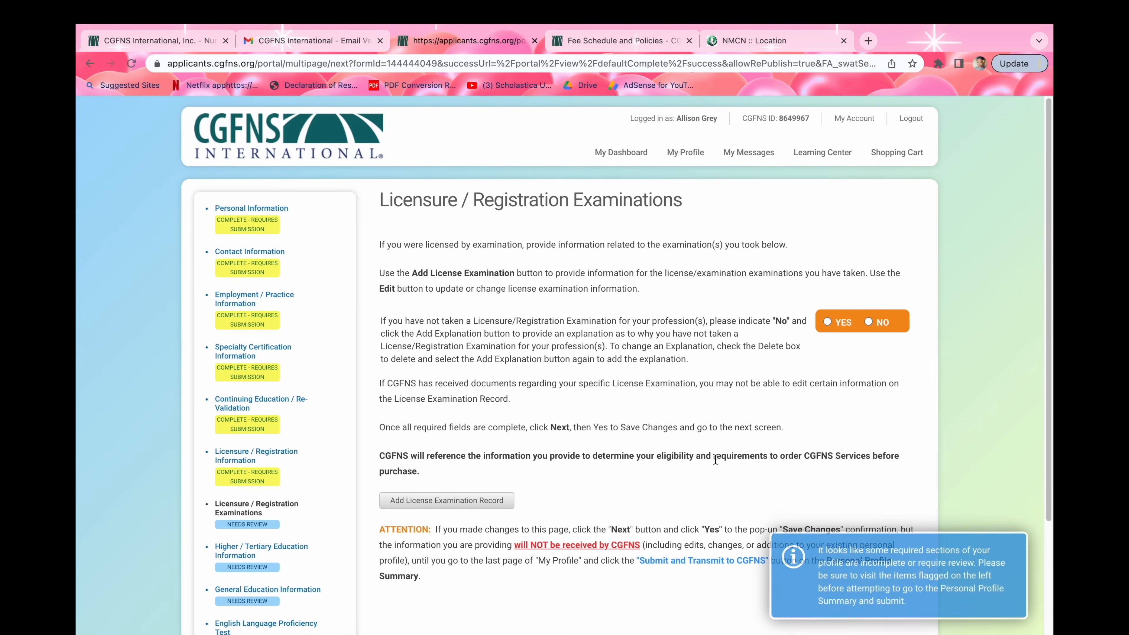
scroll(709, 497, down, 1)
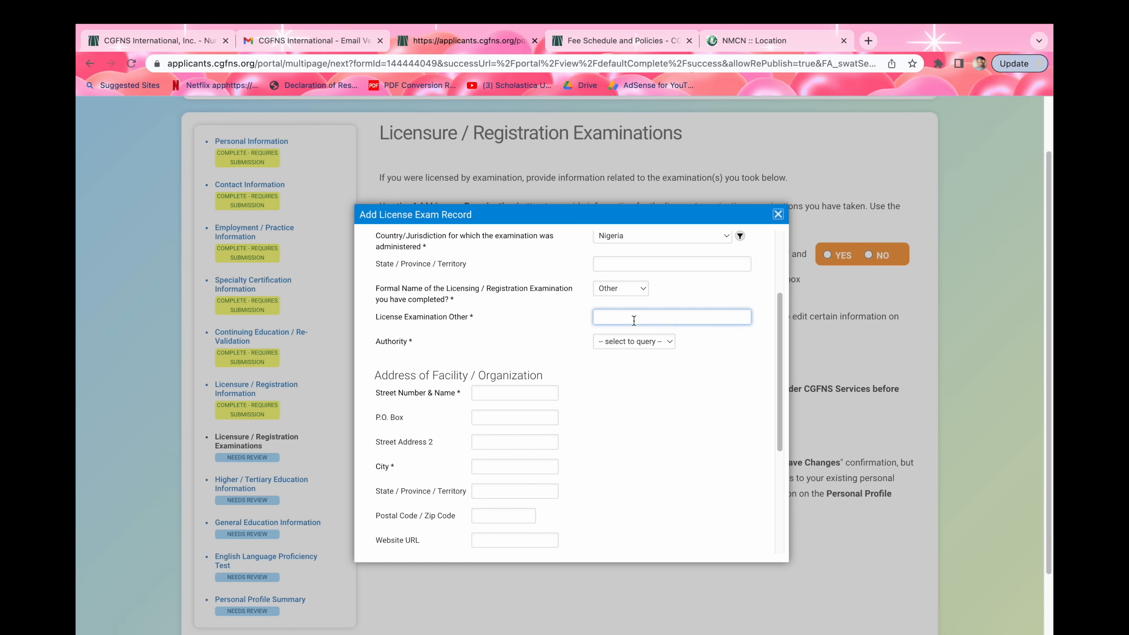
text(nu)
text(rsing council qualifying exam)
click(669, 343)
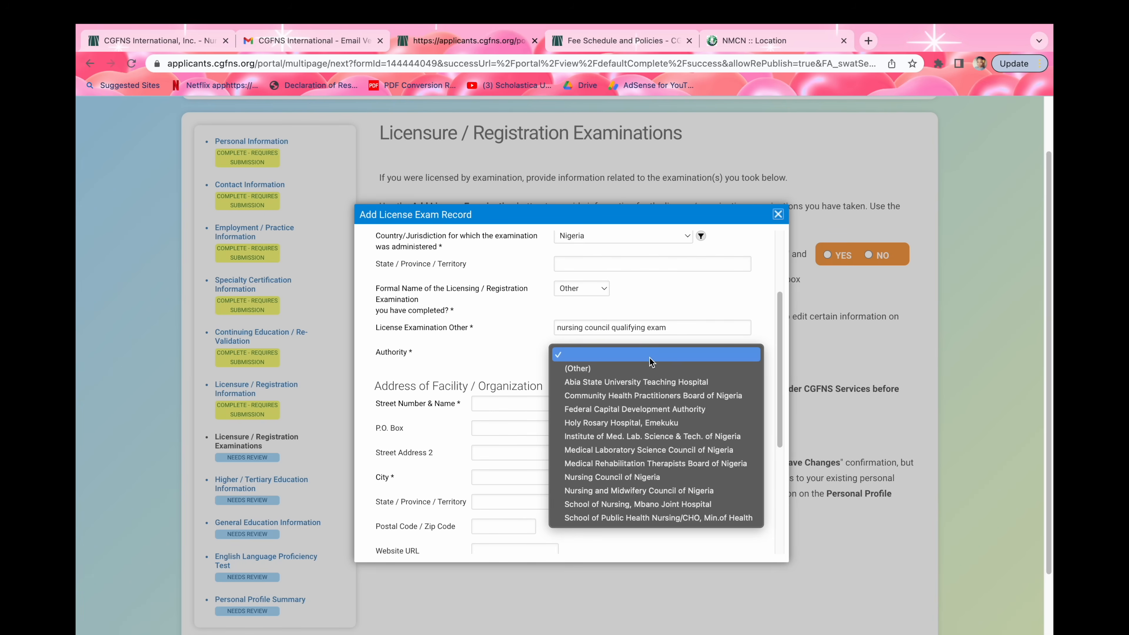
click(631, 475)
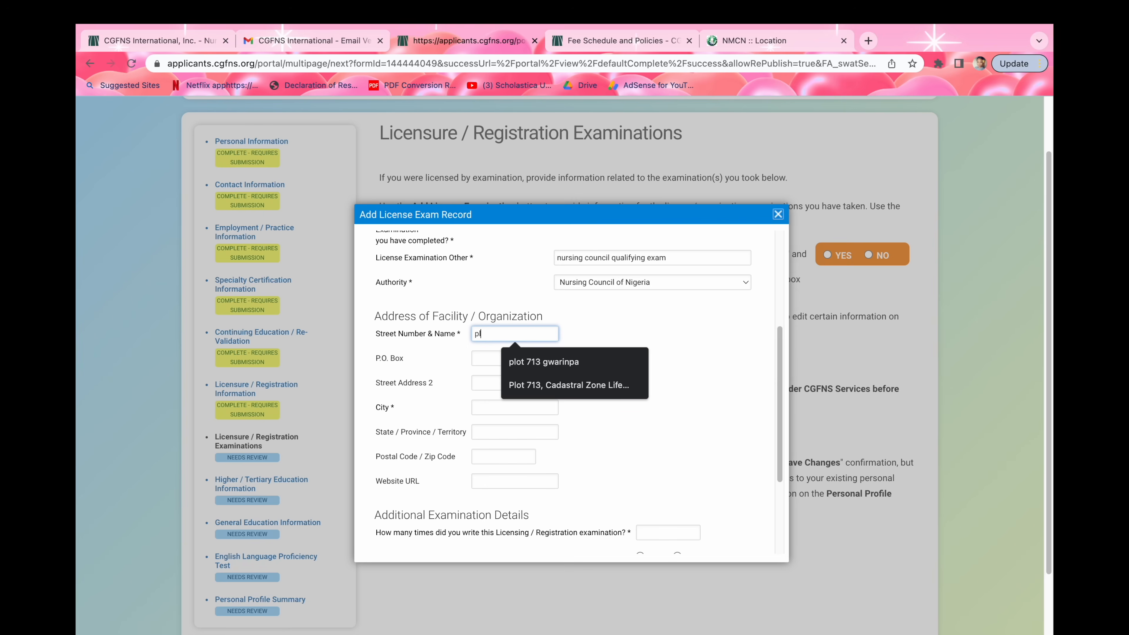
text(o)
click(524, 362)
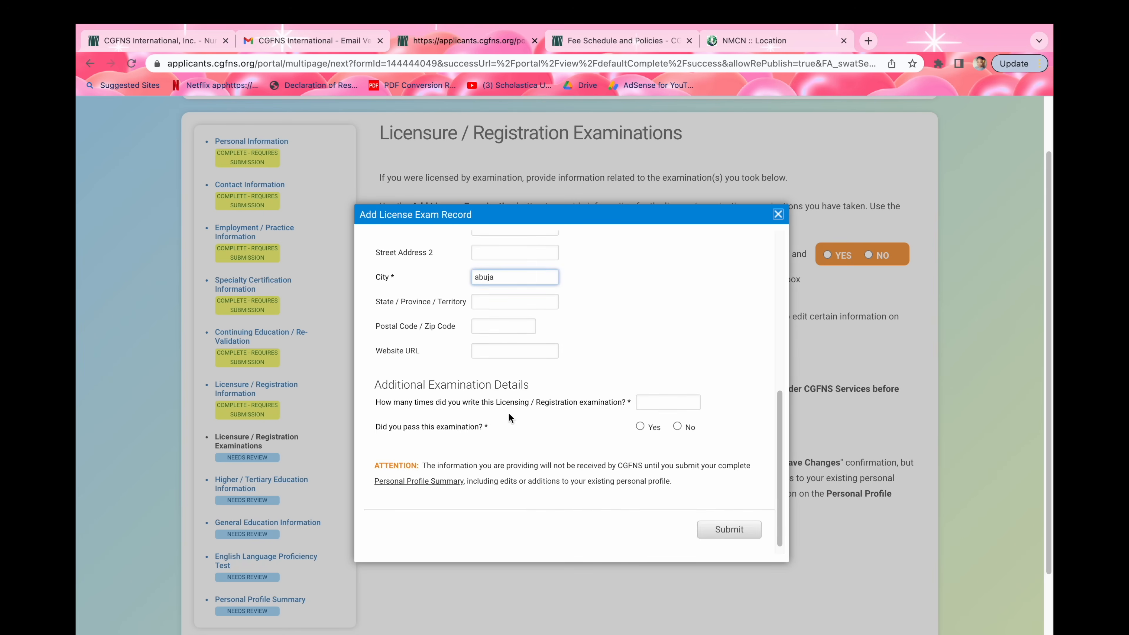
Record one attempt, passed November 2012, resulting in licensure, and submit the exam record
scroll(506, 415, down, 1)
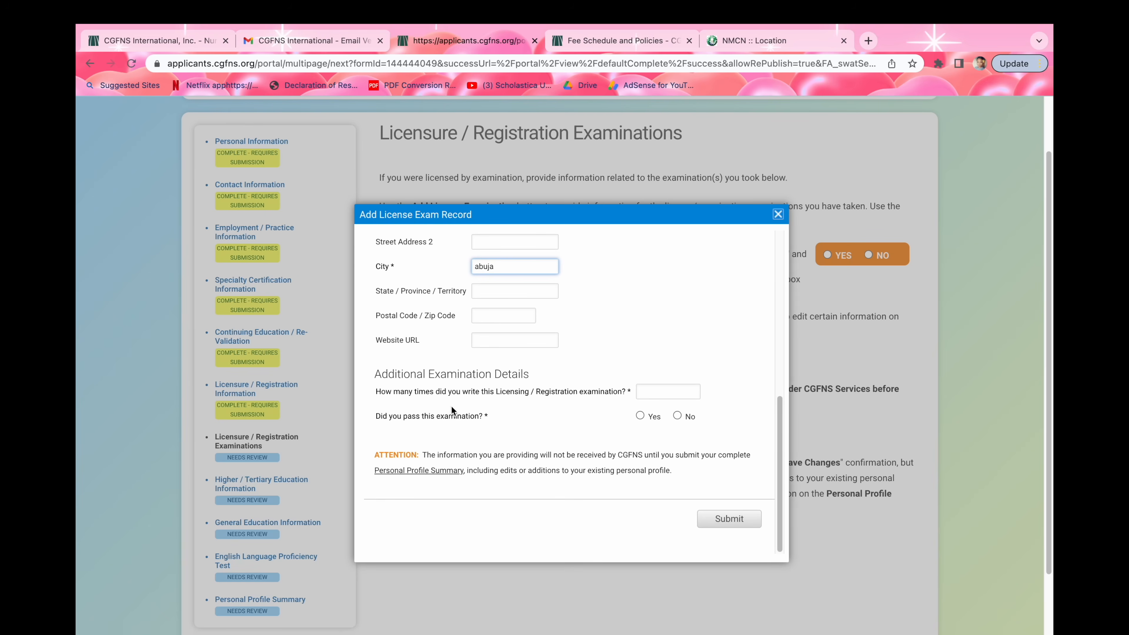
click(659, 393)
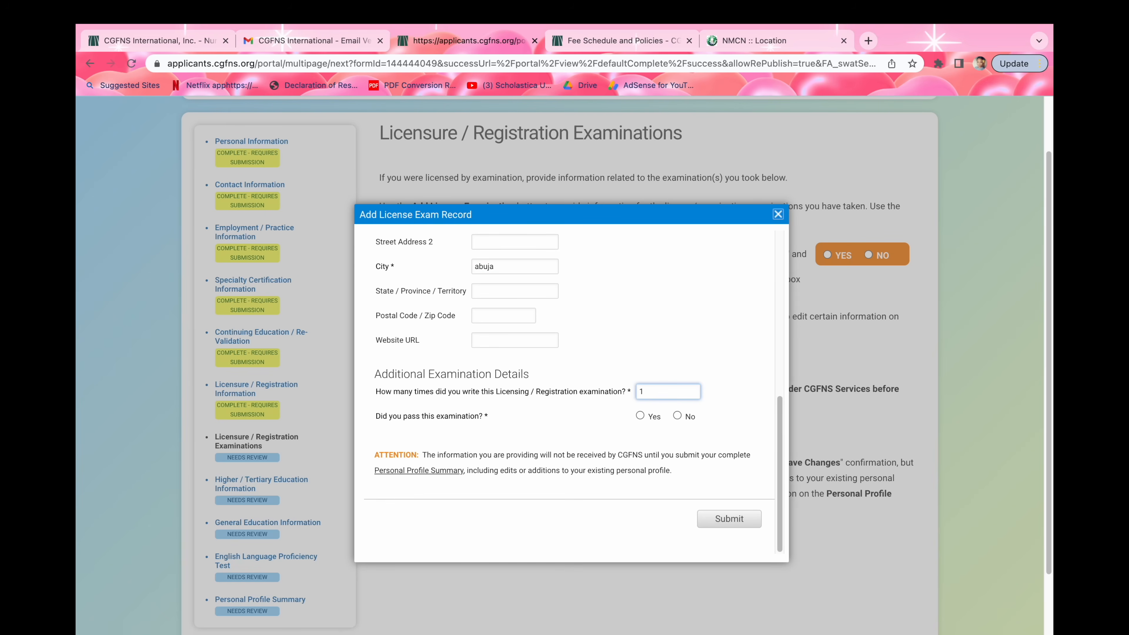
click(640, 415)
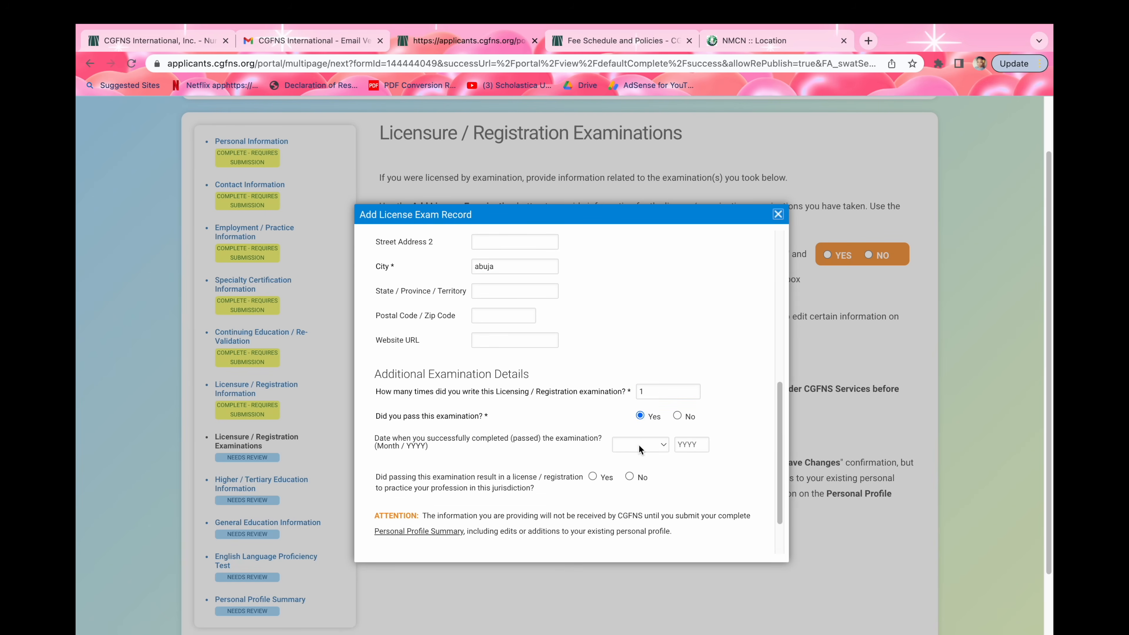
scroll(639, 445, down, 1)
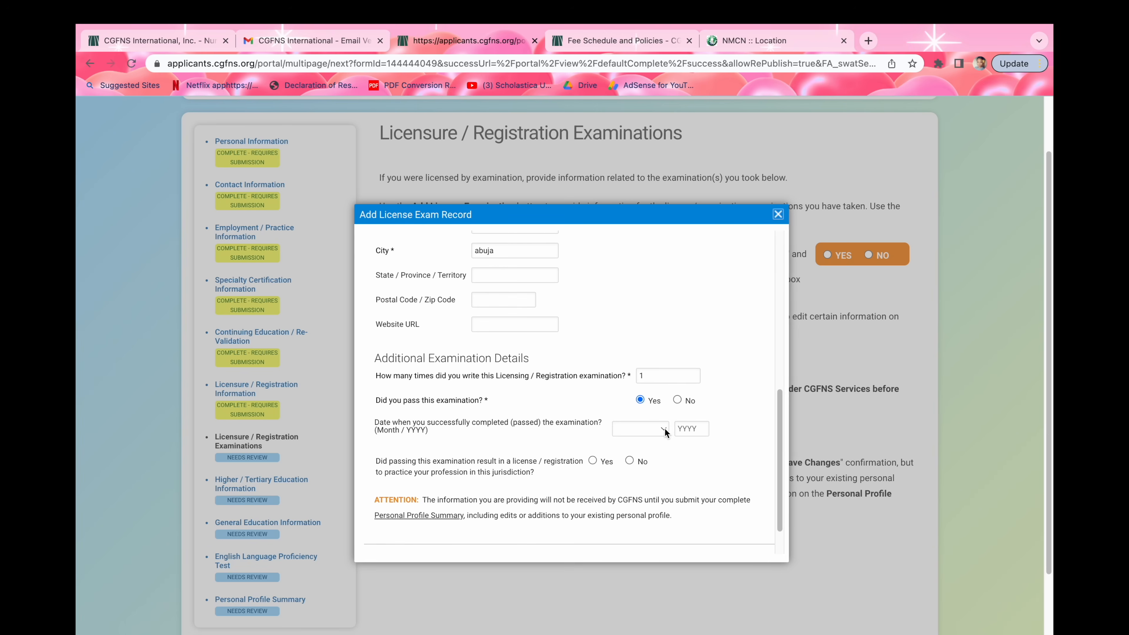
click(661, 426)
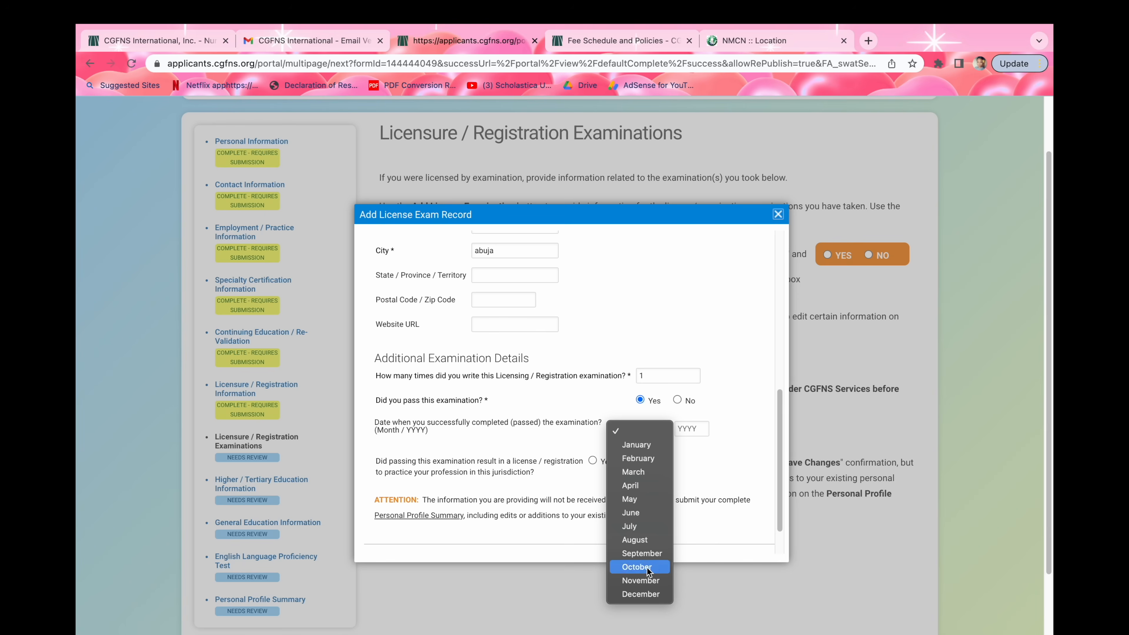
click(642, 581)
click(688, 428)
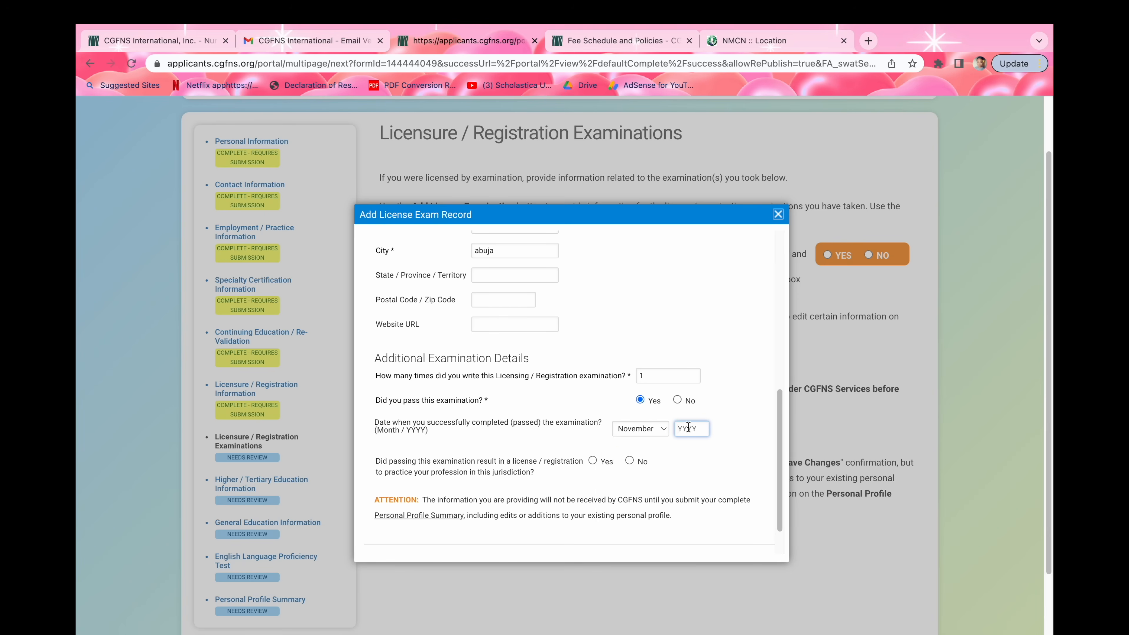
text(2012)
click(591, 460)
scroll(607, 472, down, 1)
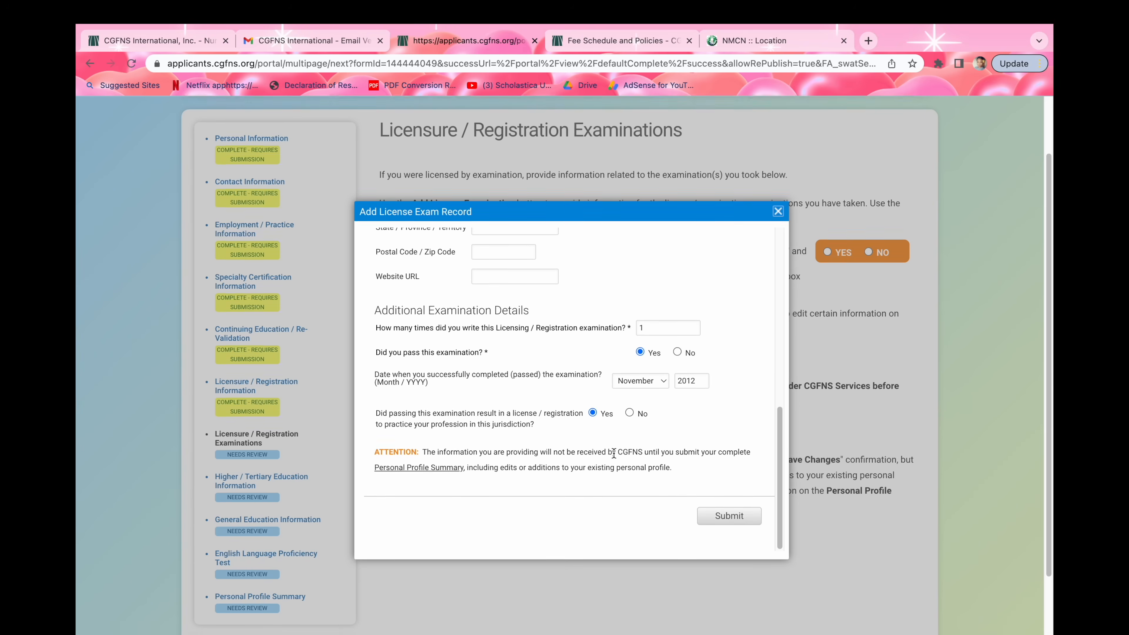
scroll(614, 453, down, 2)
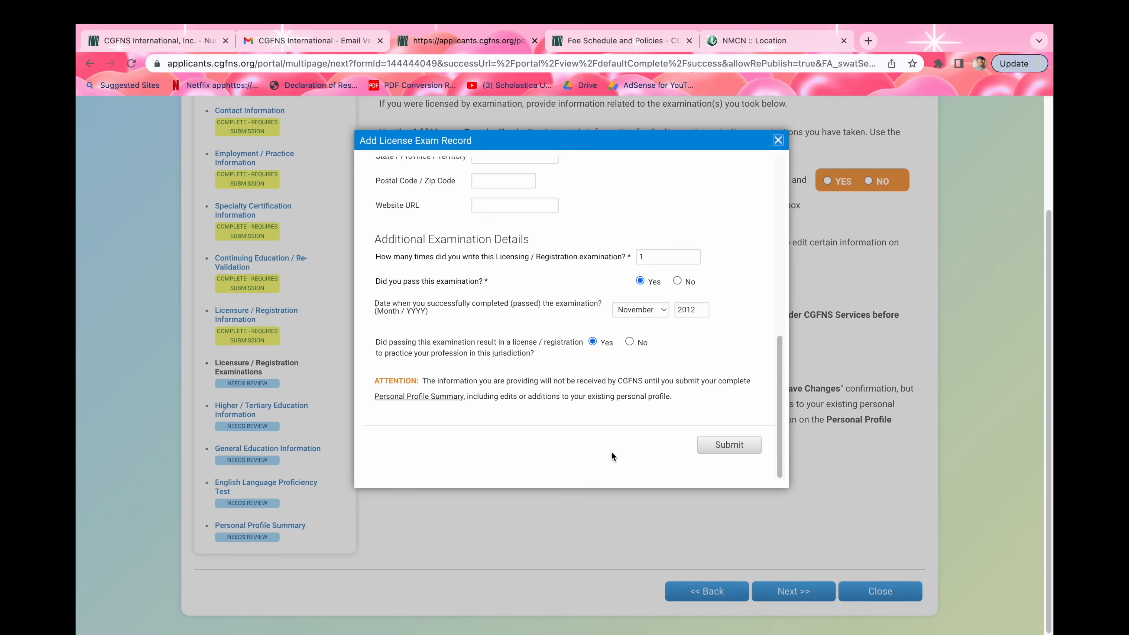
click(735, 450)
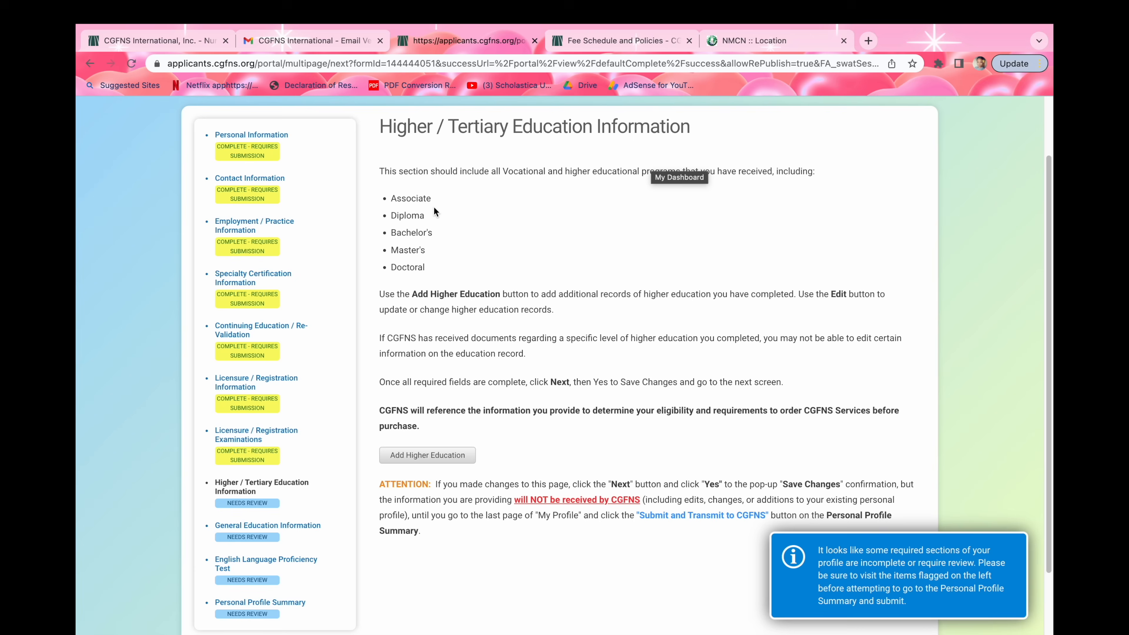
Start a professional higher education record with profession REGISTERED NURSE
scroll(434, 206, down, 1)
scroll(435, 206, down, 1)
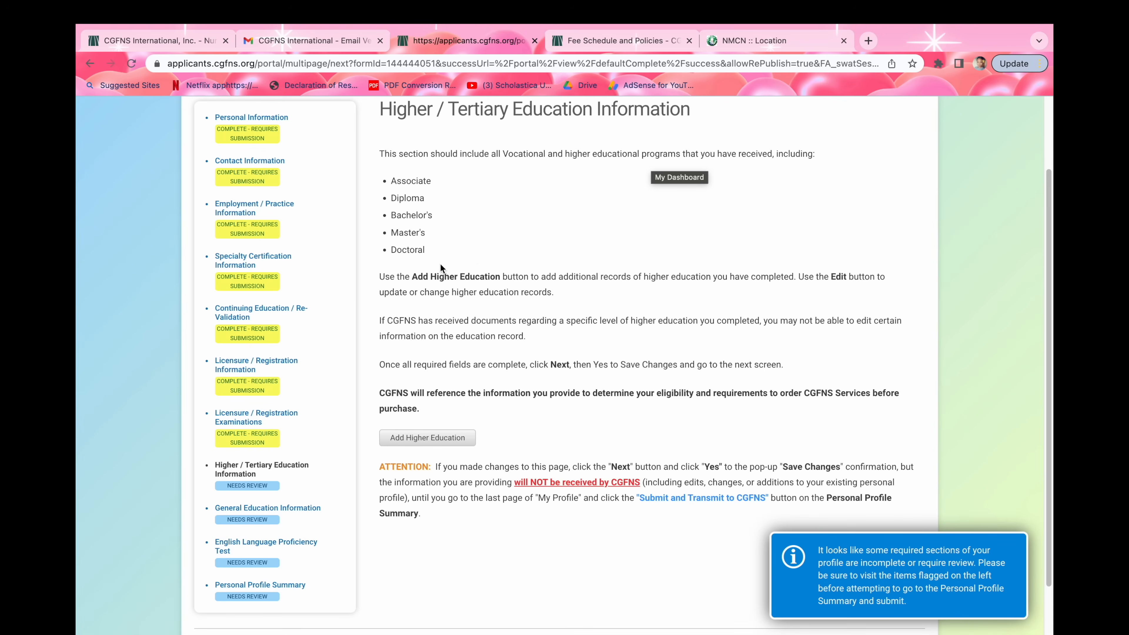
scroll(475, 280, down, 2)
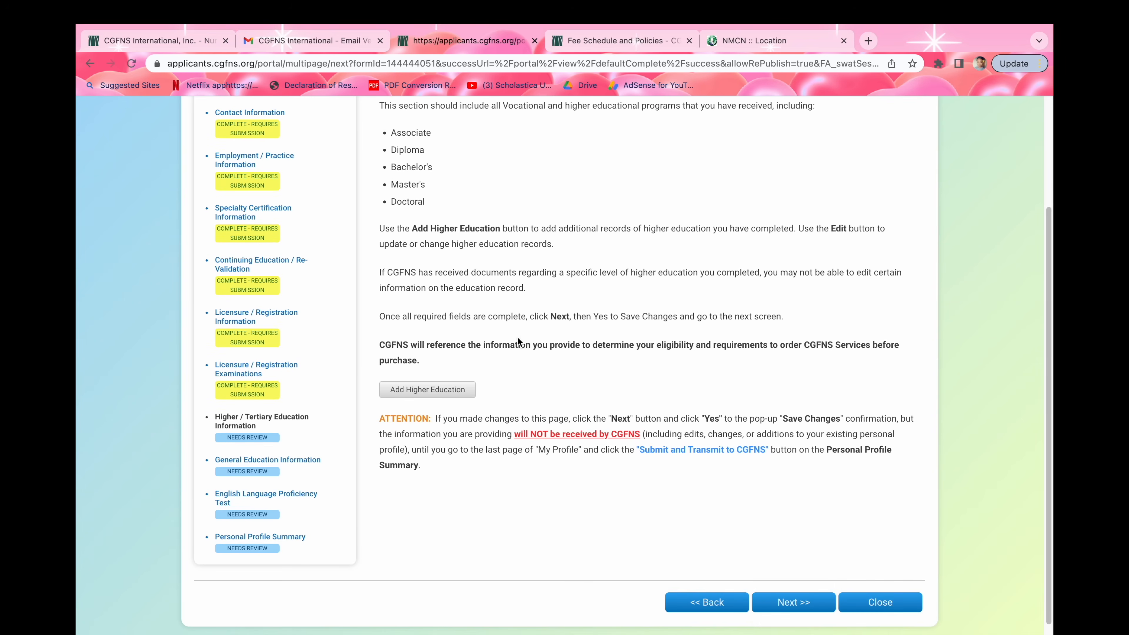
click(430, 389)
scroll(502, 386, down, 2)
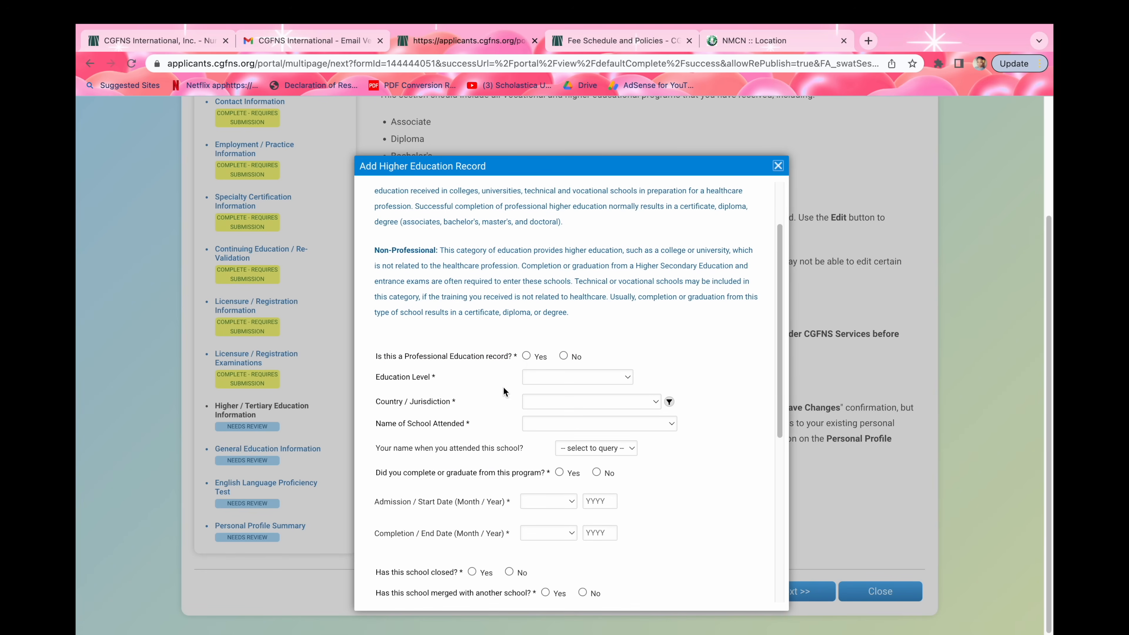
click(526, 355)
click(574, 377)
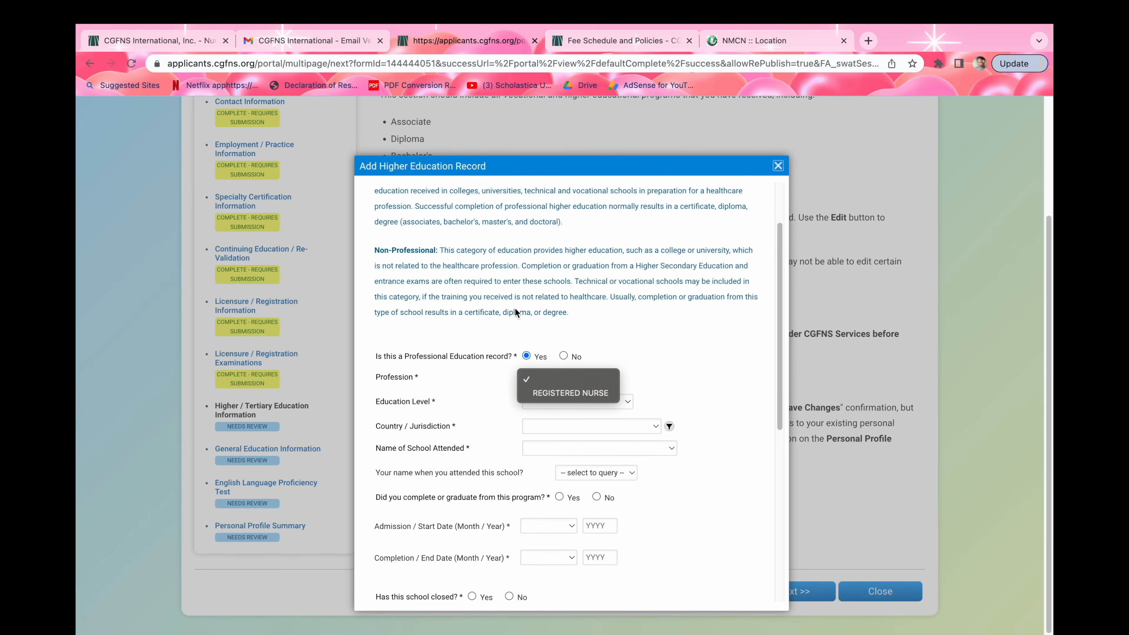
click(570, 391)
scroll(557, 311, down, 4)
Choose Entry Level Education, Diploma, Nigeria, and STATE SCHOOL OF NURSING WARRI, DELTA STATE
click(556, 233)
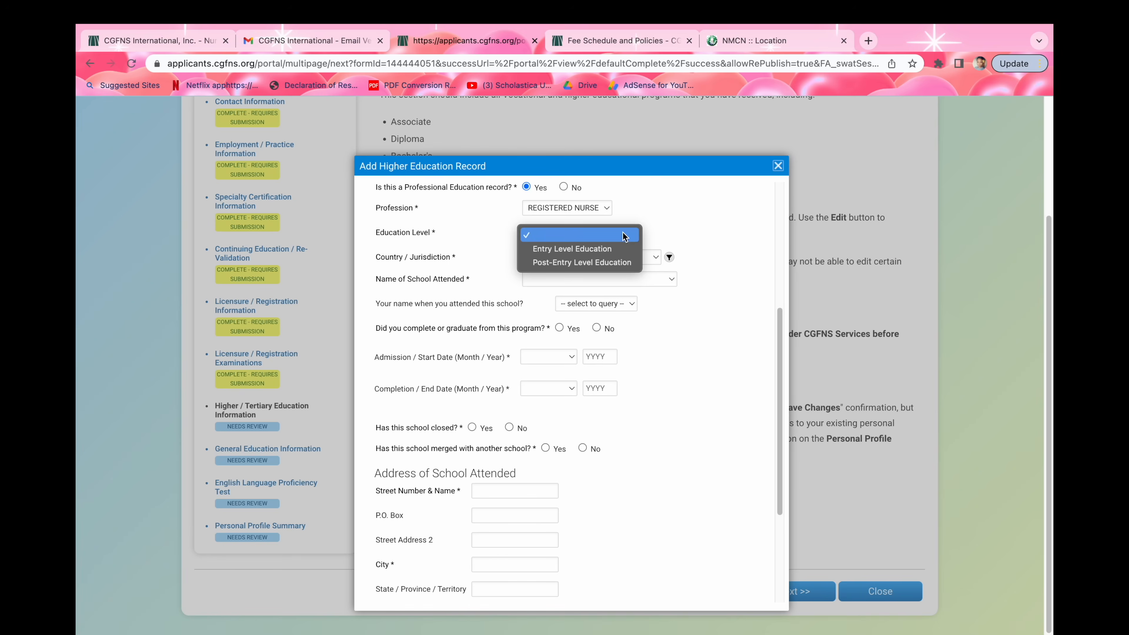
click(582, 251)
click(593, 256)
click(563, 286)
click(633, 282)
scroll(640, 285, down, 10)
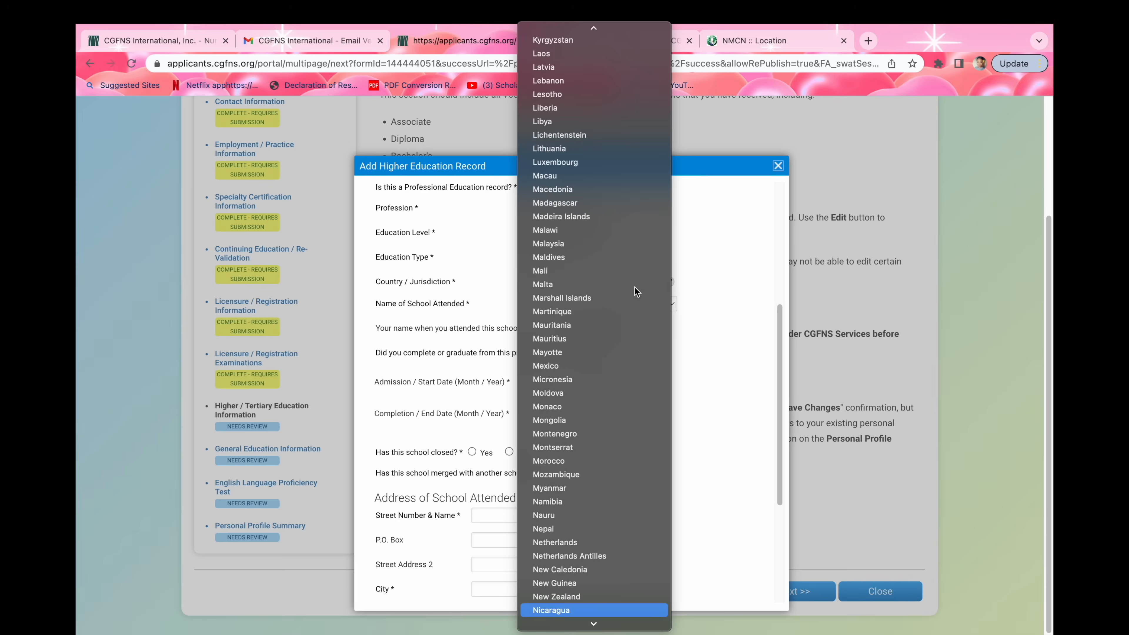
scroll(644, 284, down, 2)
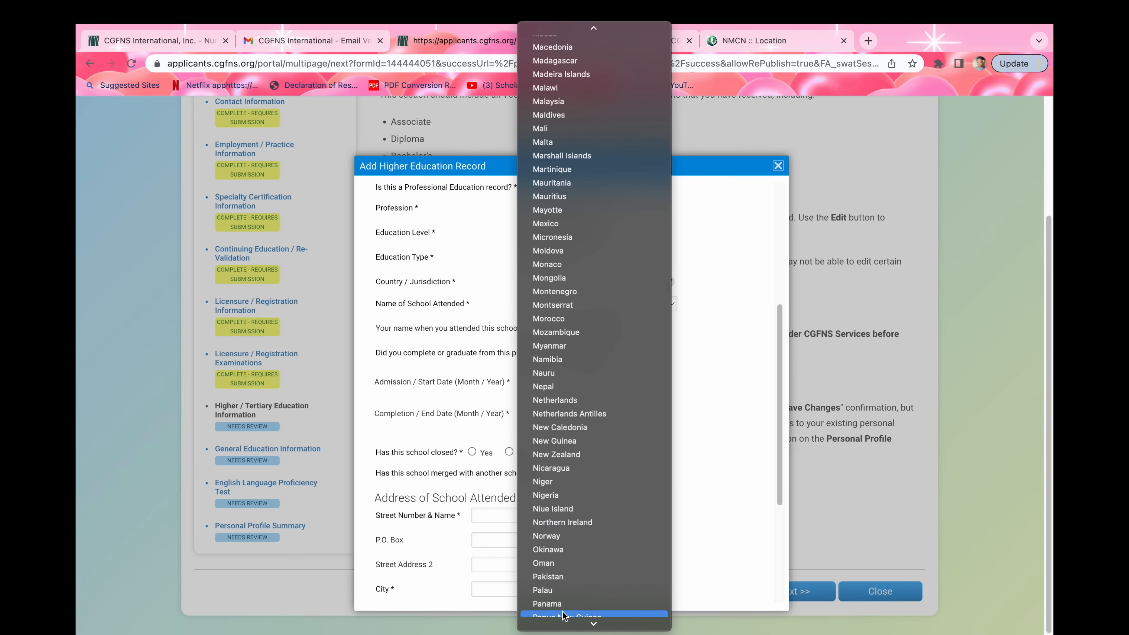
click(561, 494)
click(671, 303)
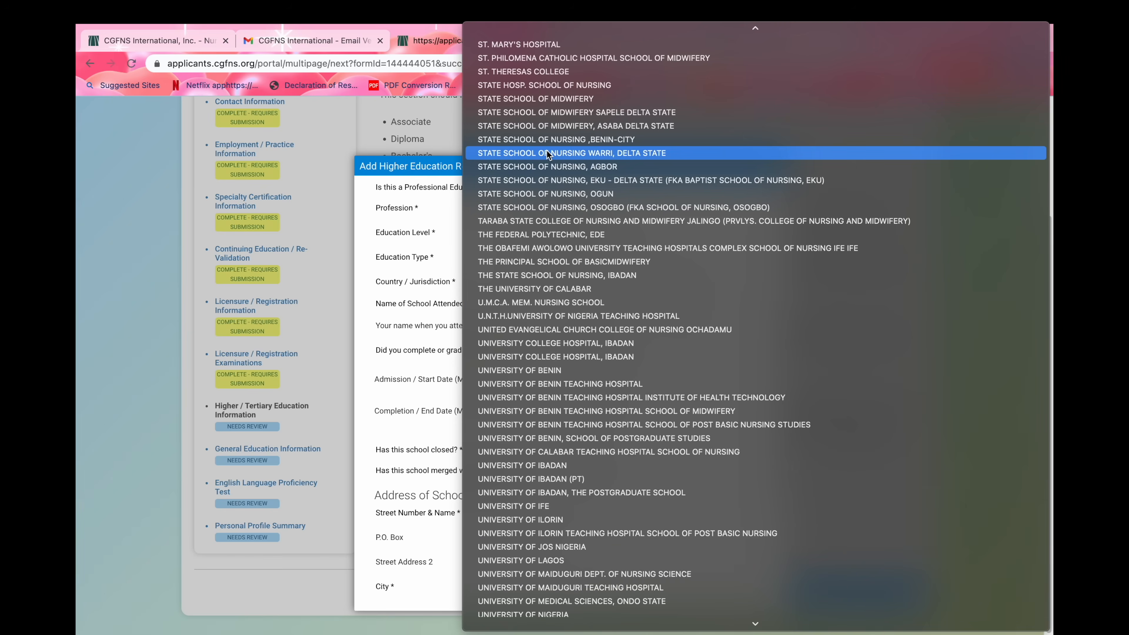
click(547, 154)
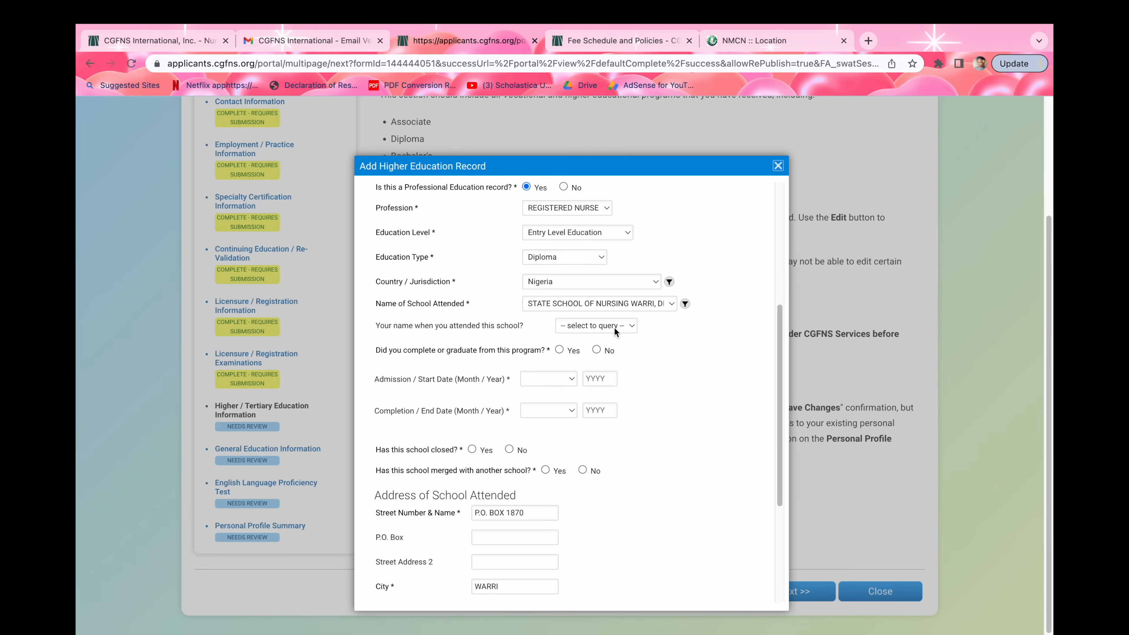
Pick the applicant's name, mark completed, and enter 'Registered Nurse' as both credential names
click(622, 325)
click(589, 354)
click(564, 351)
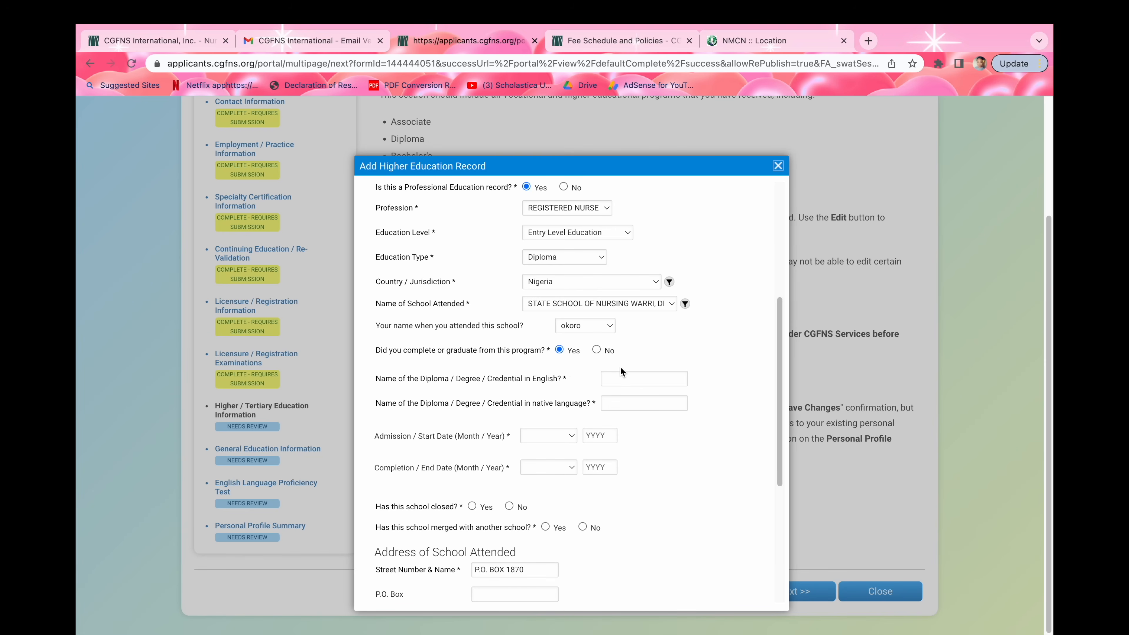
click(614, 375)
text(Registered Nurse)
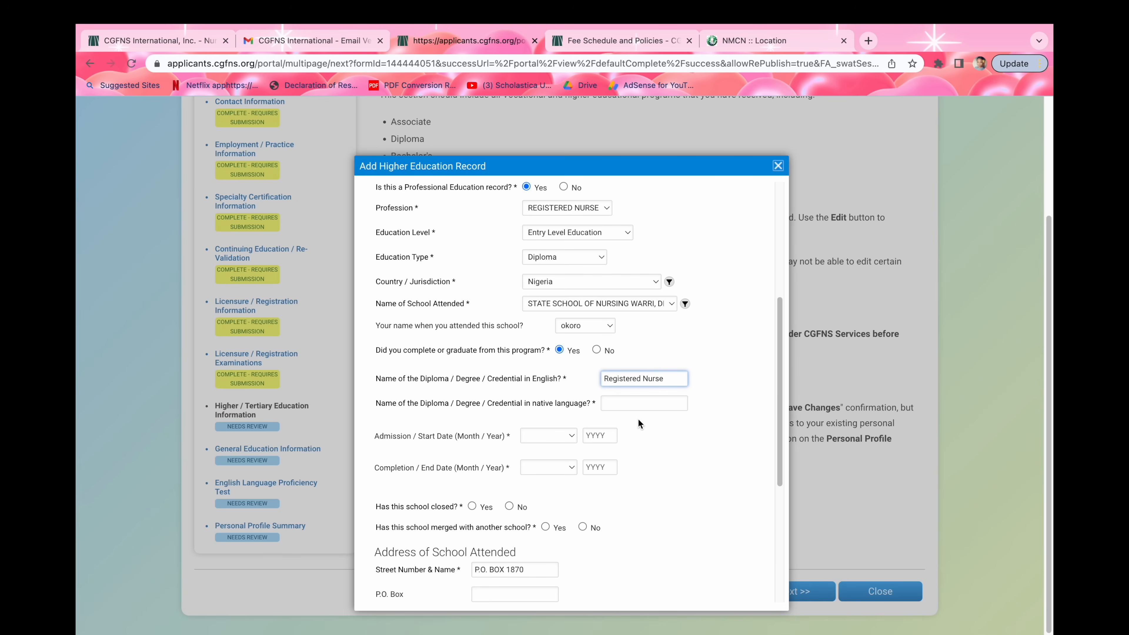
click(678, 403)
text(Registered N)
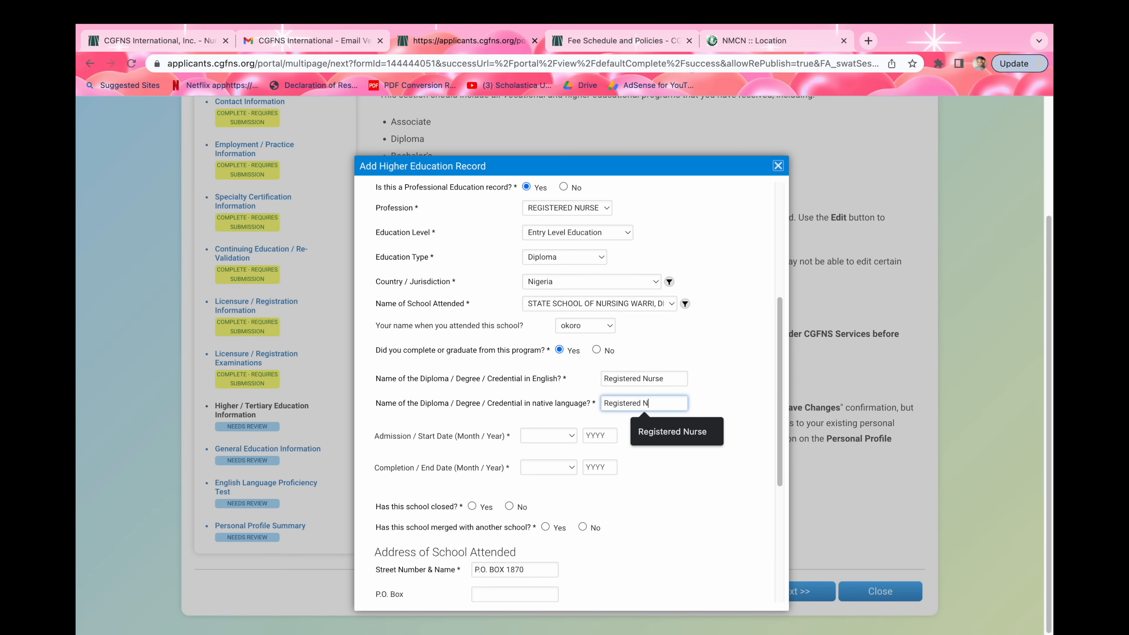
text(urse)
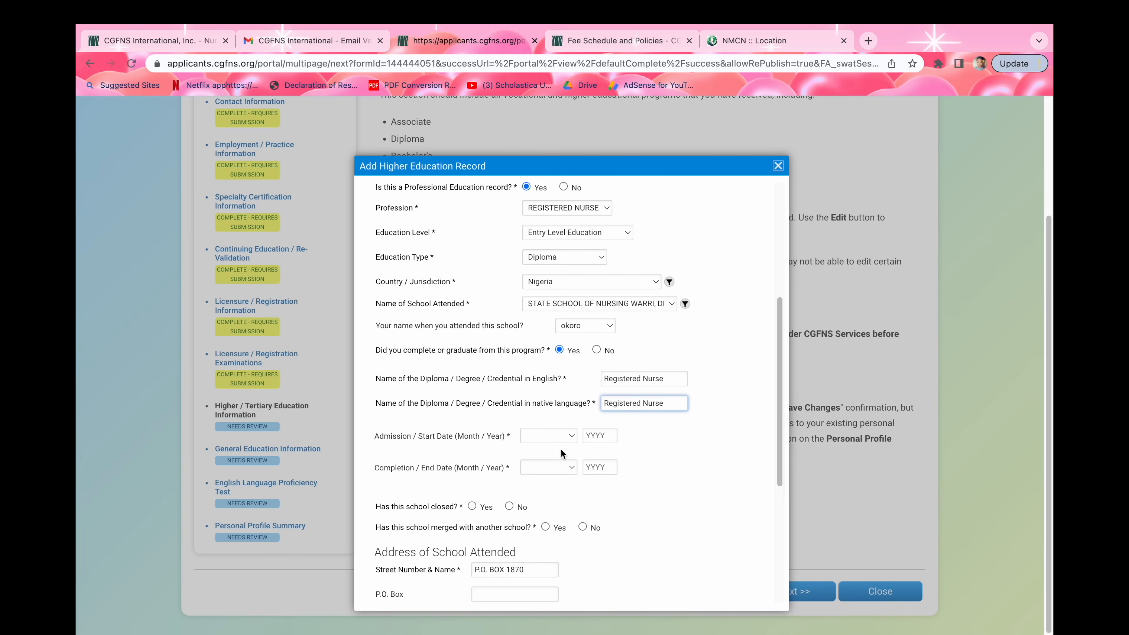
Set the attendance dates from October 2009 to November 2012
click(570, 439)
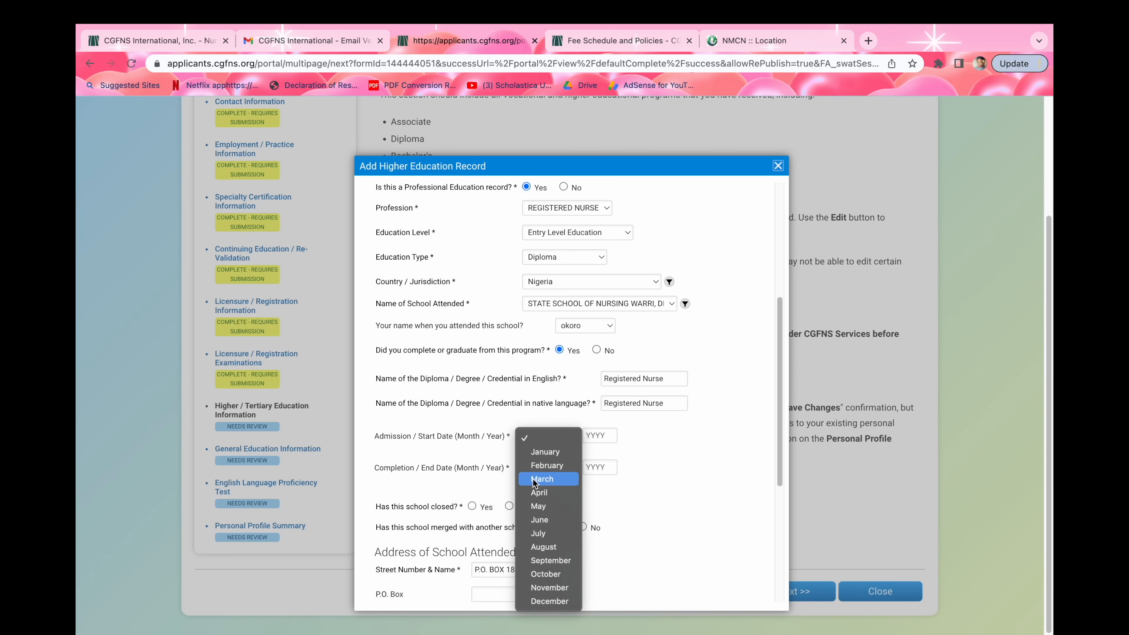
click(544, 575)
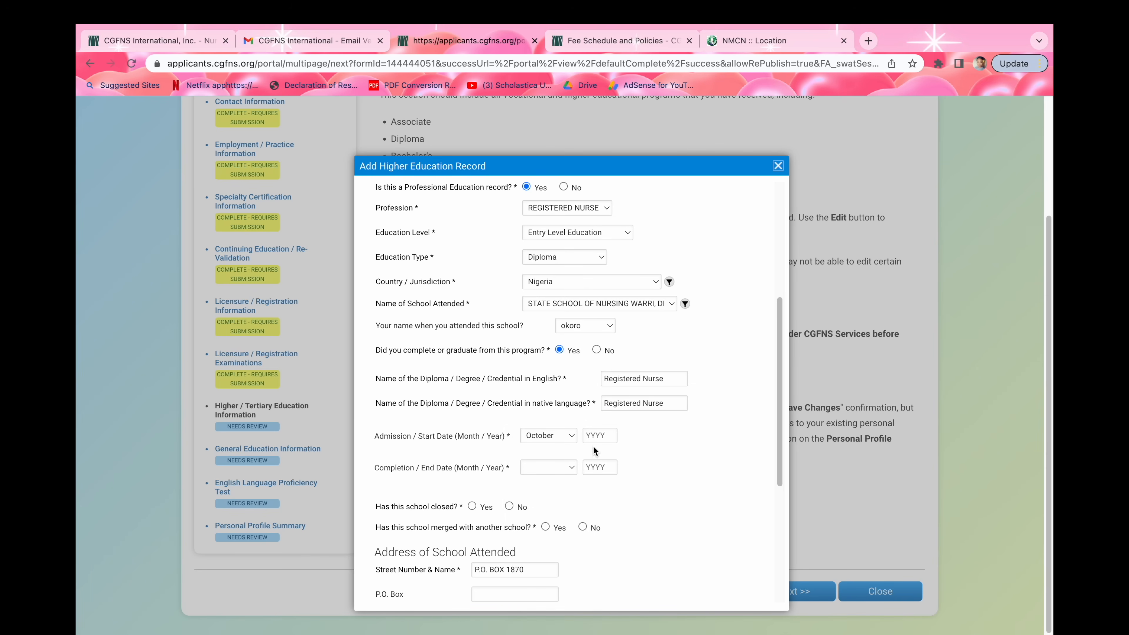
click(594, 436)
text(2)
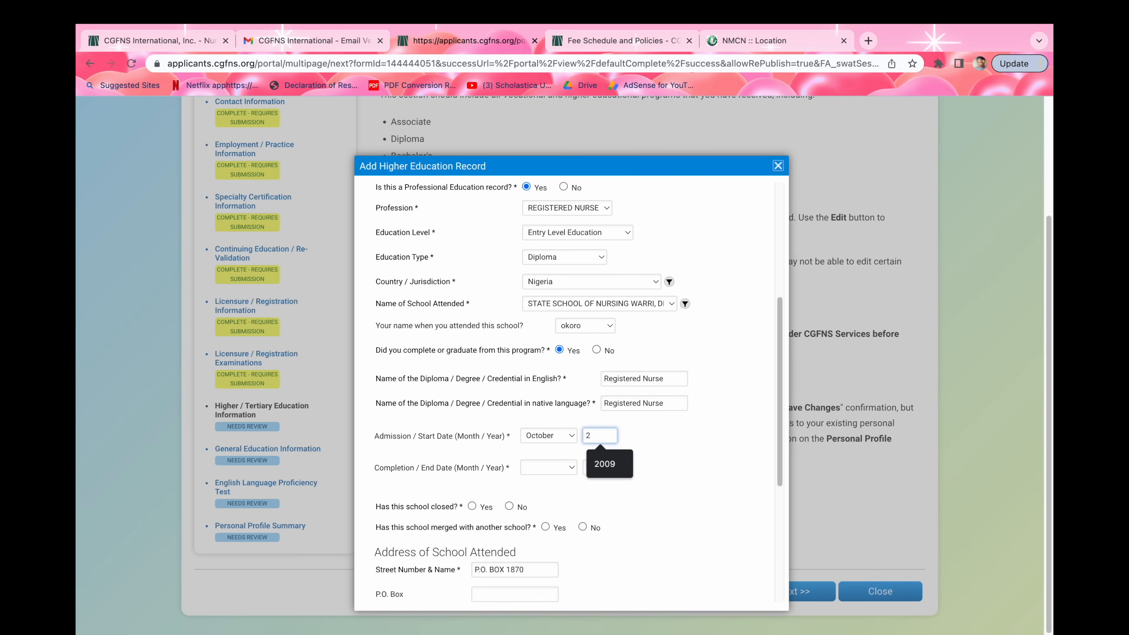
text(009)
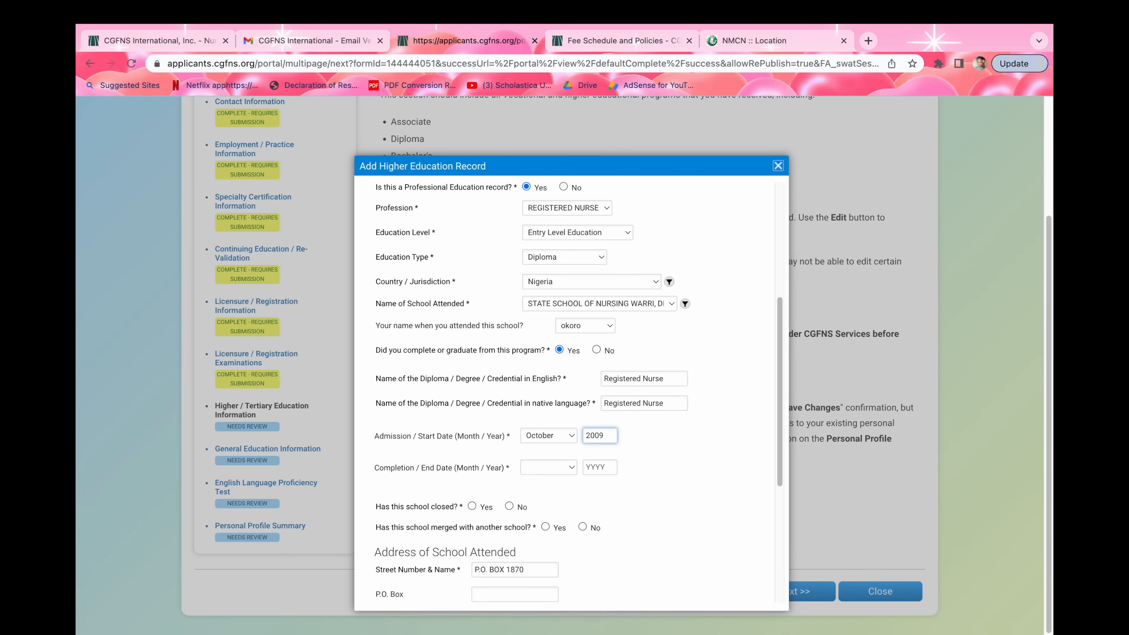
click(560, 465)
scroll(543, 561, down, 1)
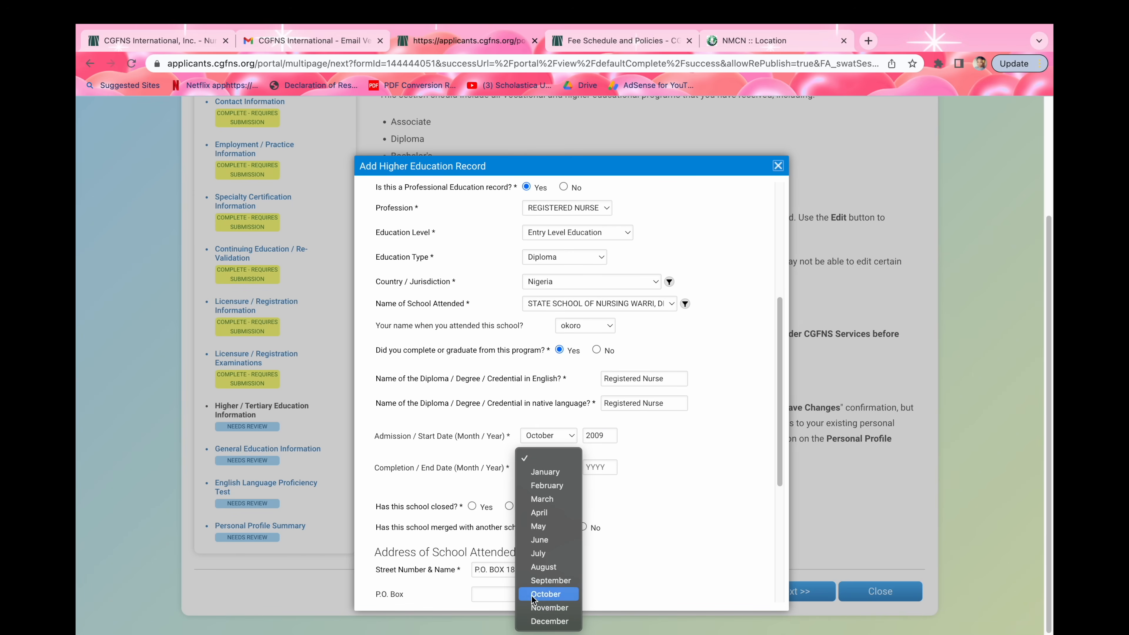
click(536, 610)
click(597, 465)
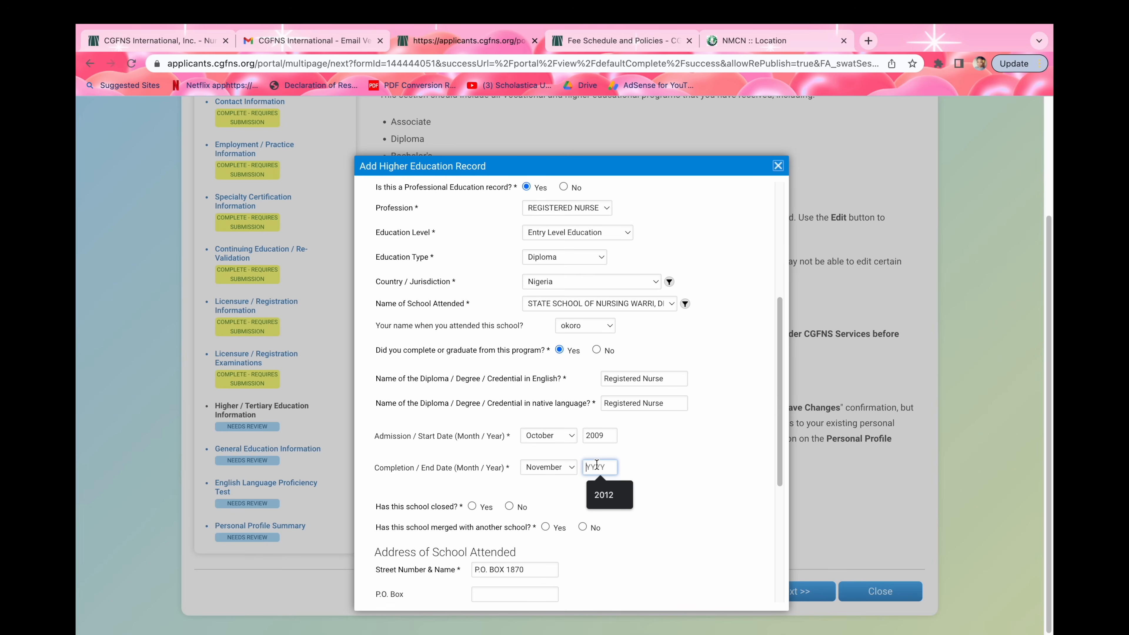
text(2012)
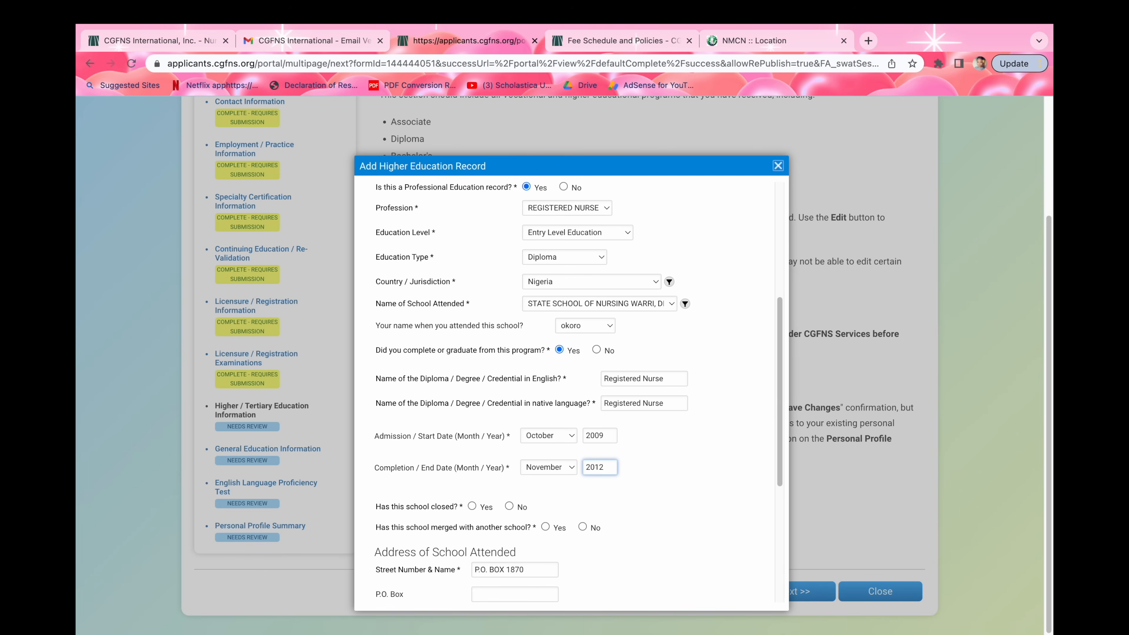
Answer that the school has not closed, then submit the diploma record
scroll(508, 503, down, 1)
click(509, 482)
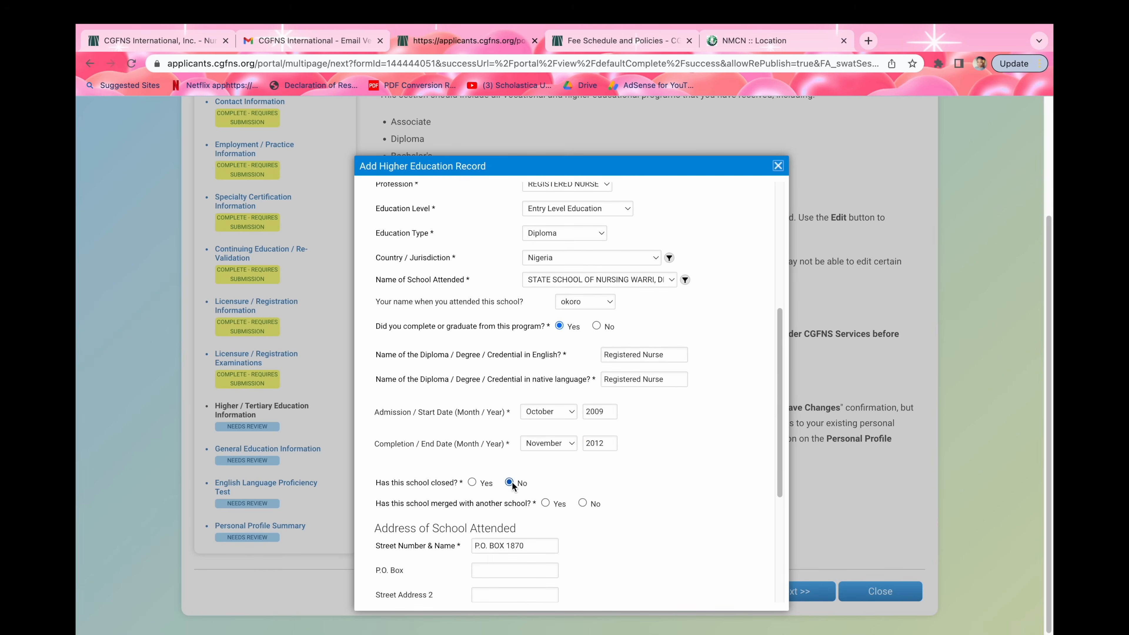
scroll(512, 481, down, 5)
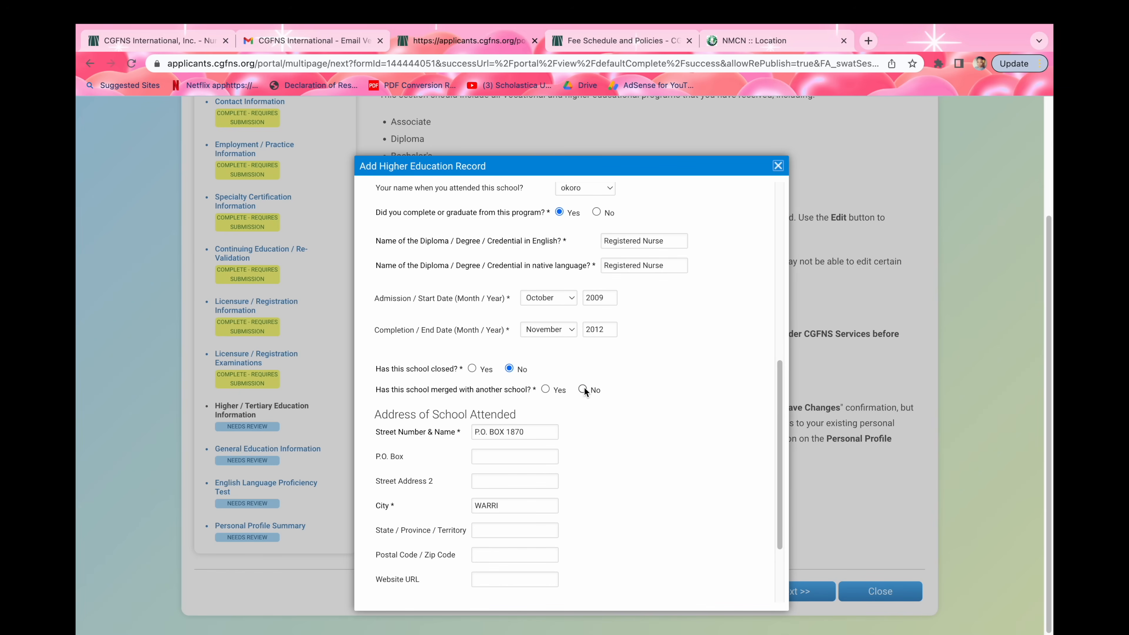
scroll(571, 413, down, 5)
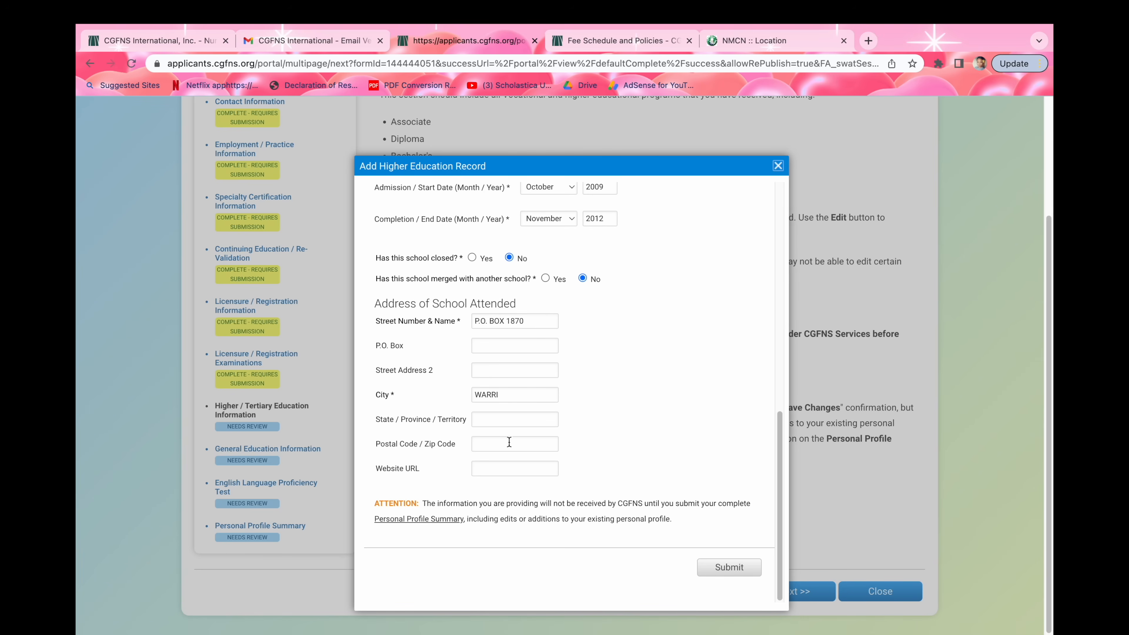
click(740, 571)
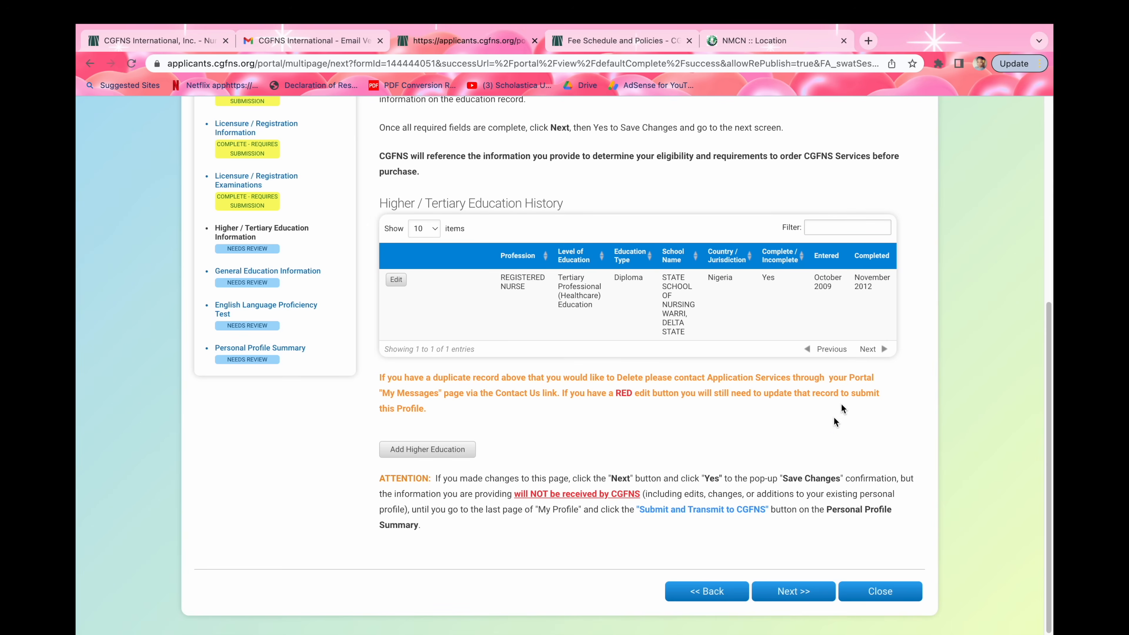
click(796, 592)
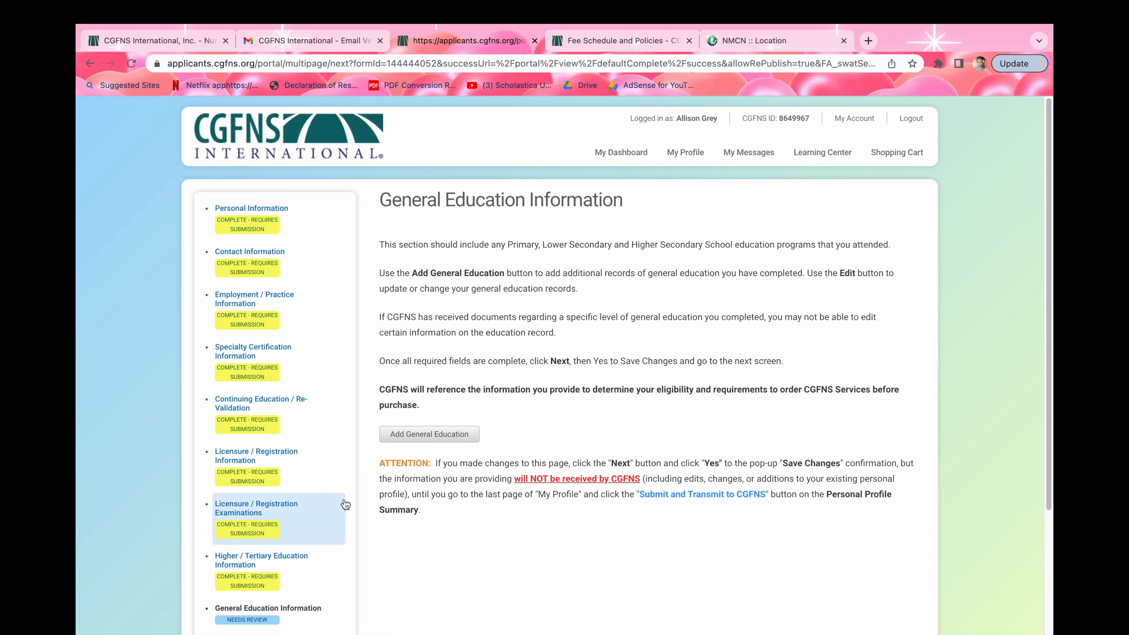
Start a general education record for Primary and Lower Secondary Education in Nigeria
click(428, 440)
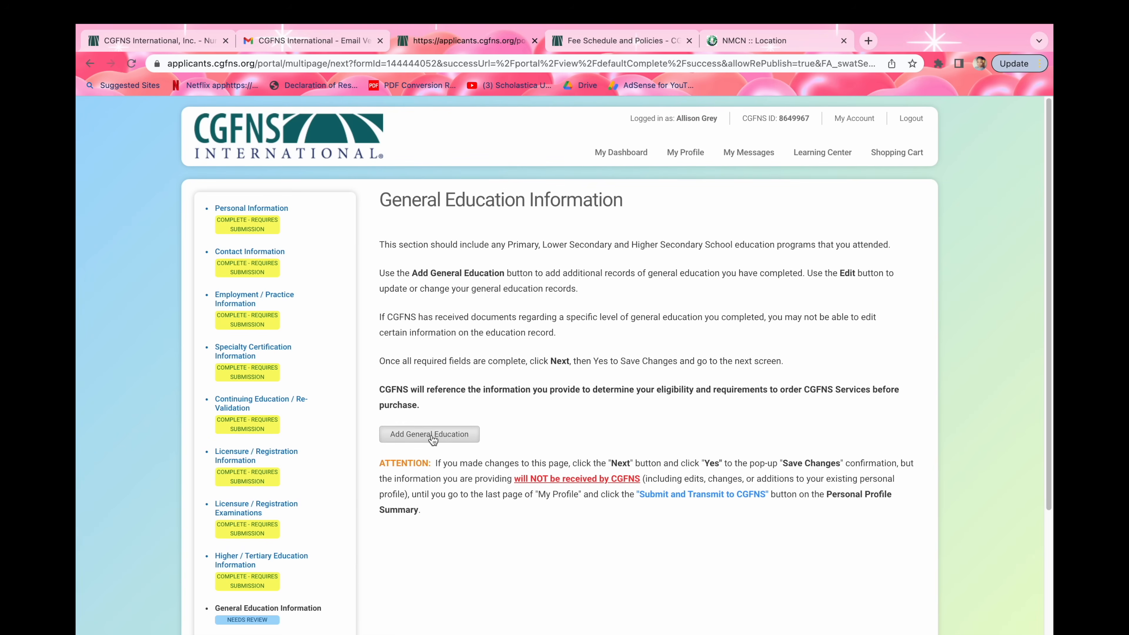
scroll(440, 448, down, 4)
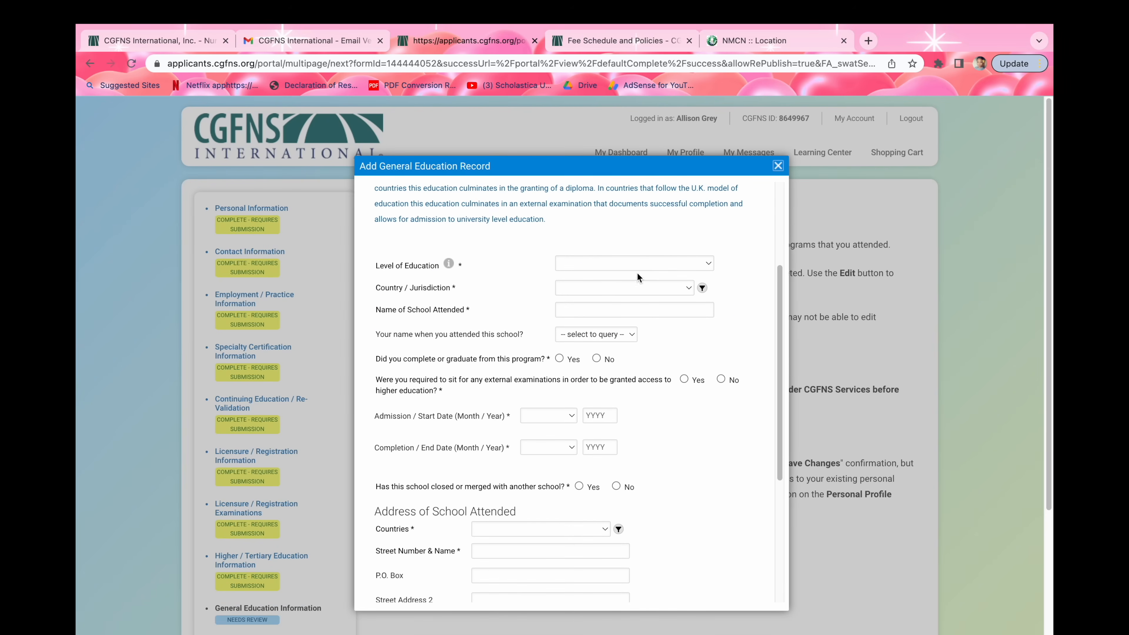
click(644, 261)
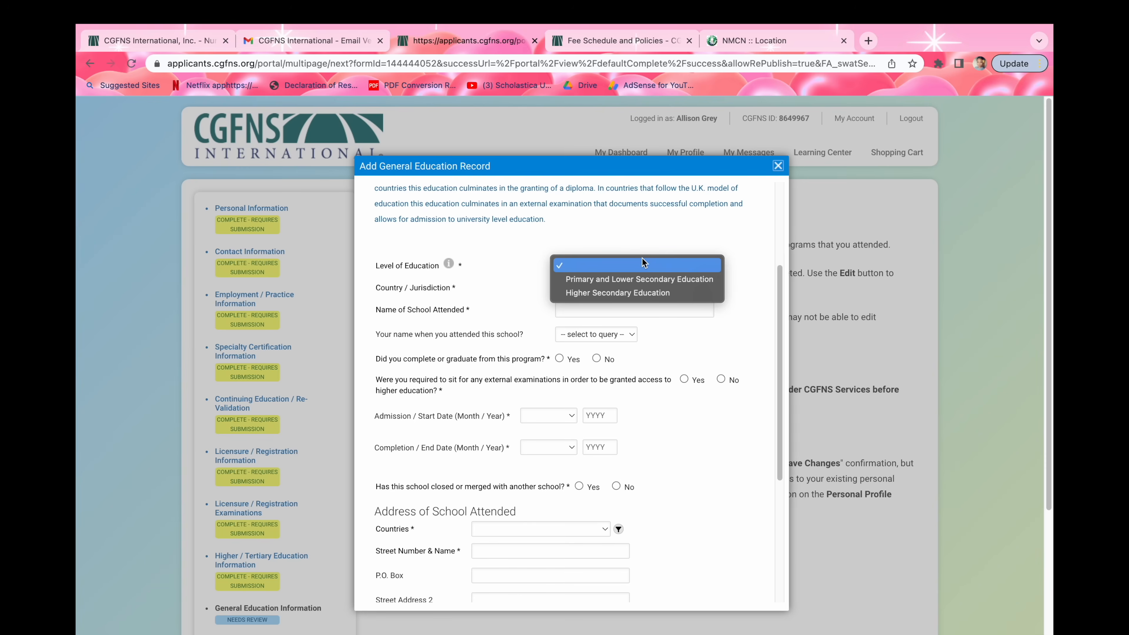
click(621, 279)
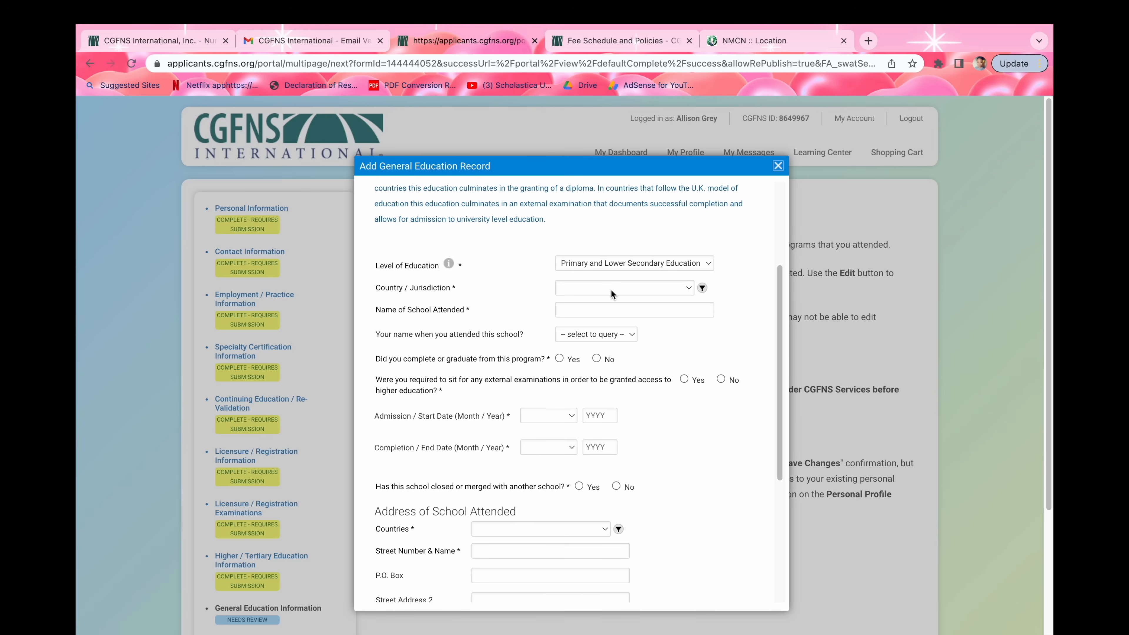
click(610, 284)
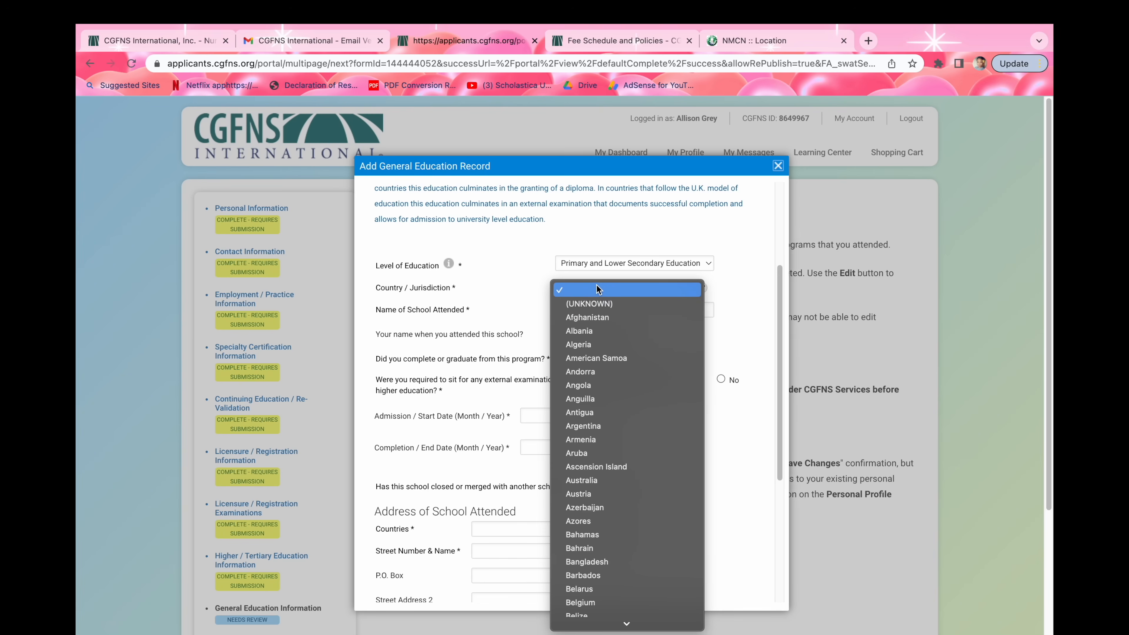
text(ni)
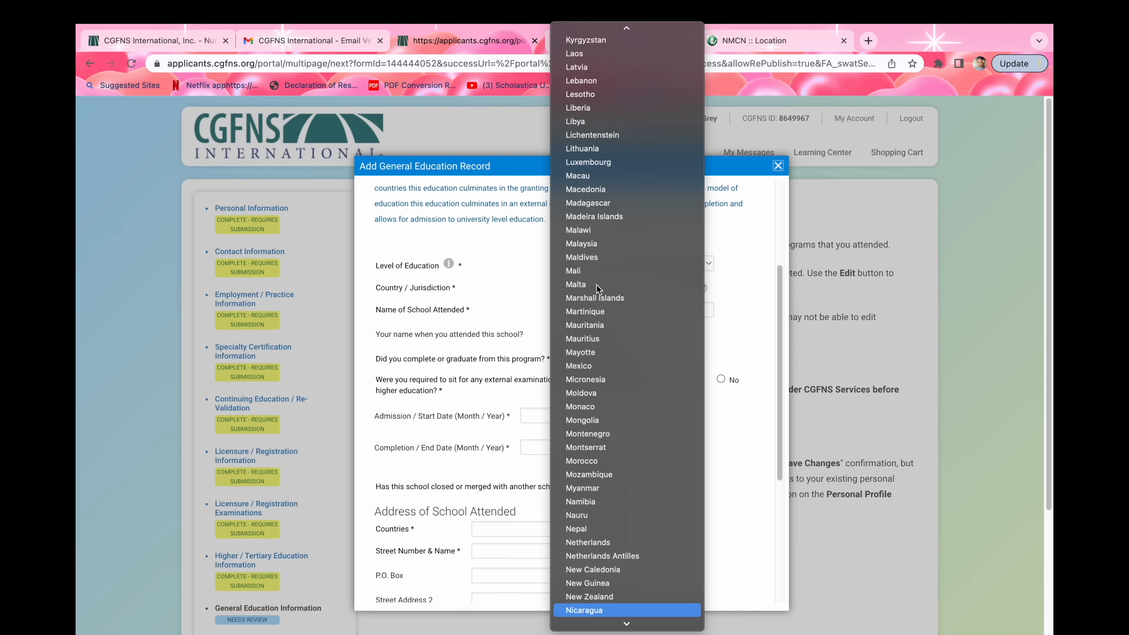
scroll(581, 307, down, 3)
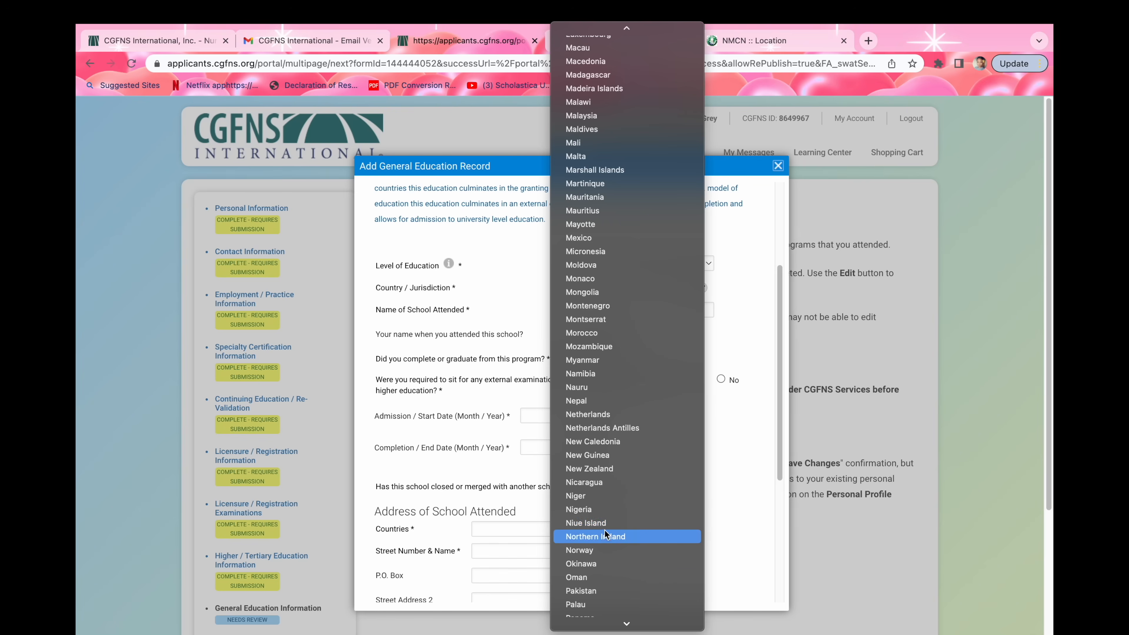
click(599, 511)
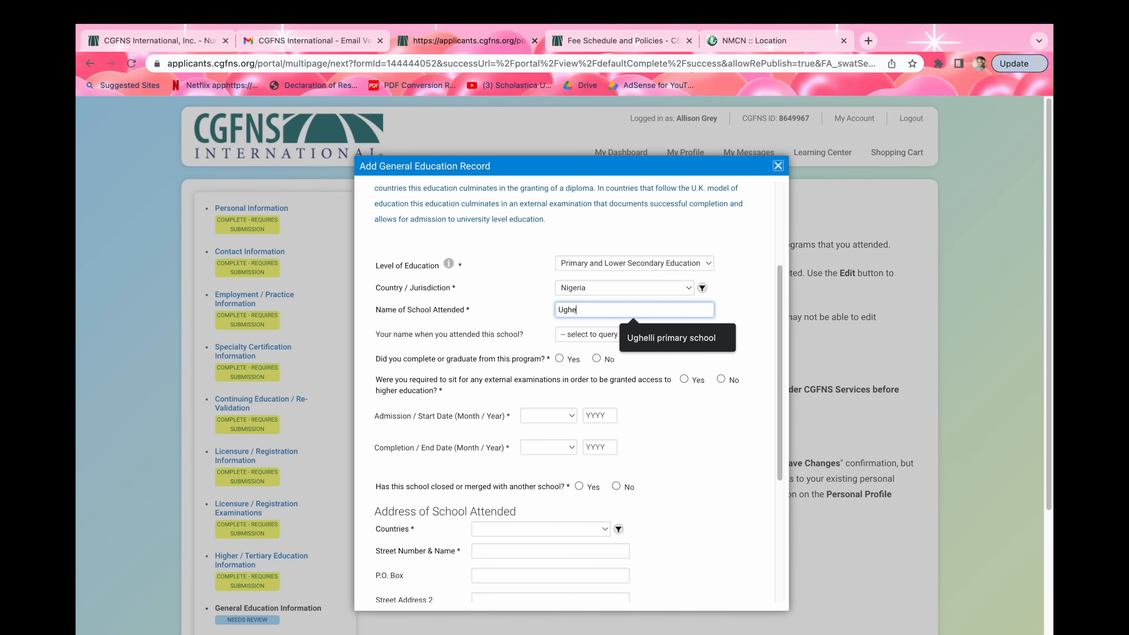
Choose Ughelli primary school, select the applicant's name used there, and mark it completed
click(650, 338)
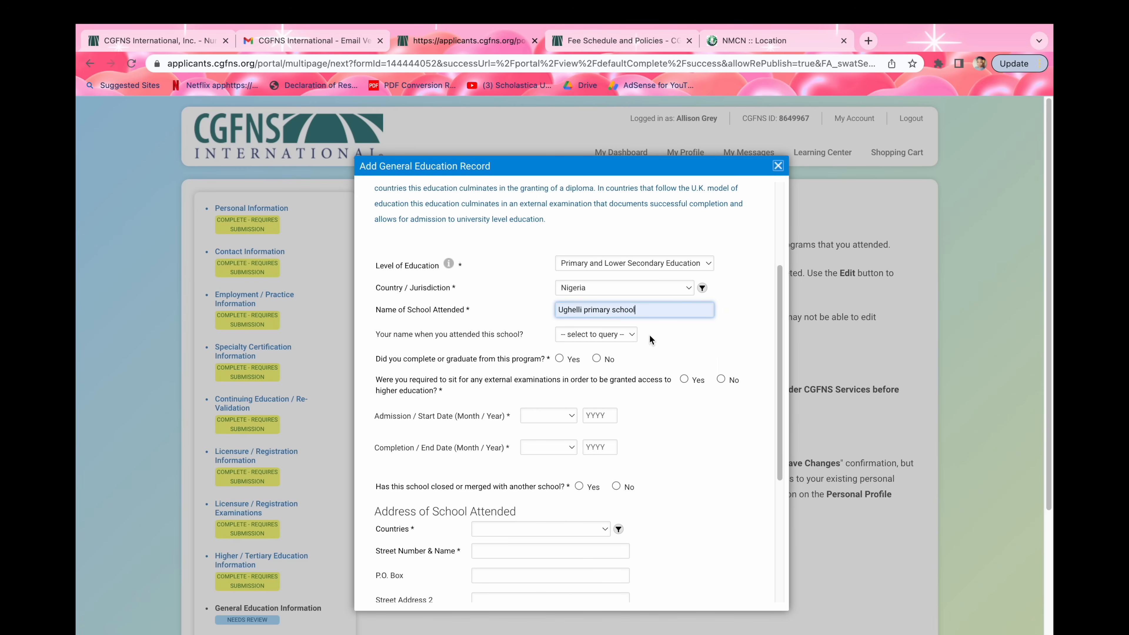
click(622, 335)
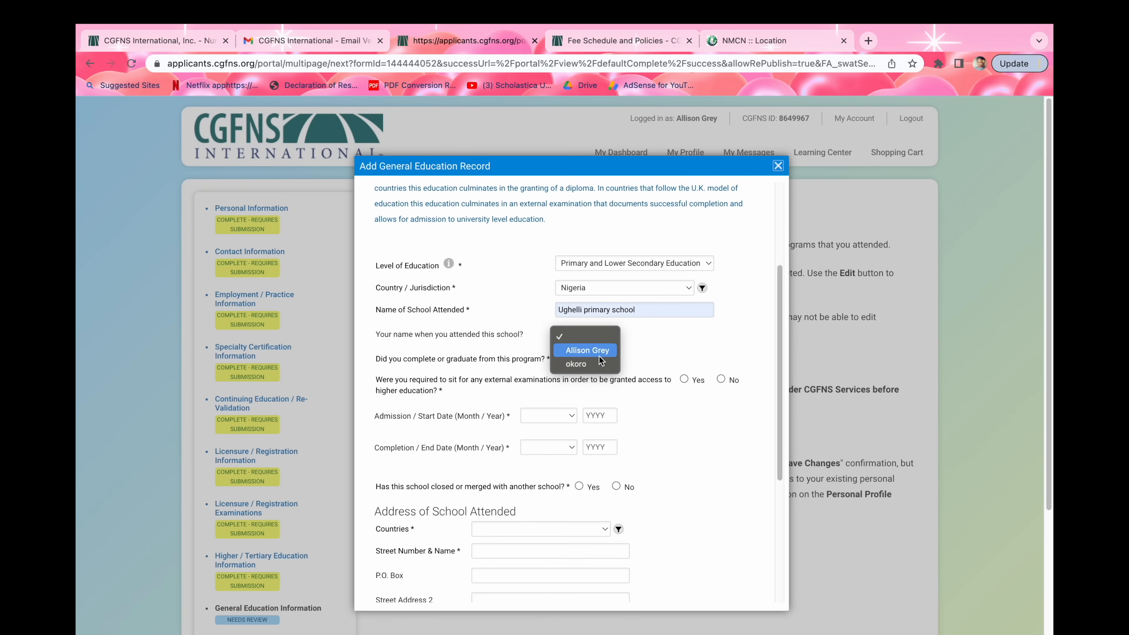
click(591, 366)
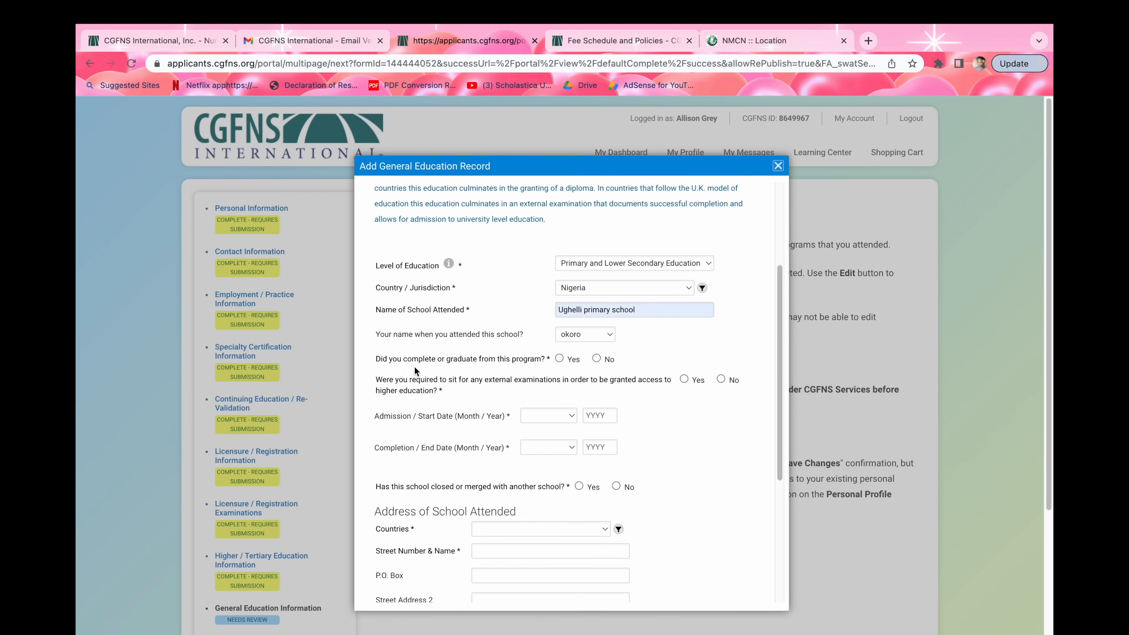
click(558, 359)
Enter 'first school leaving certificate' in both credential name fields and answer Yes to external examinations
click(631, 387)
text(firs)
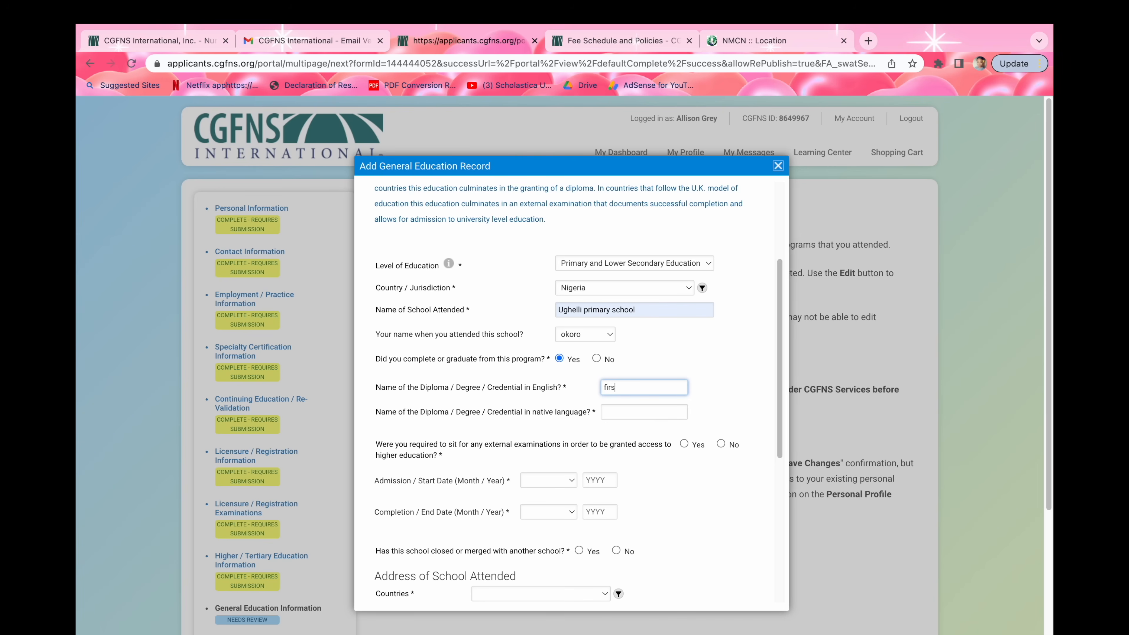
text(t school leaving certifica)
key(Tab)
text(first)
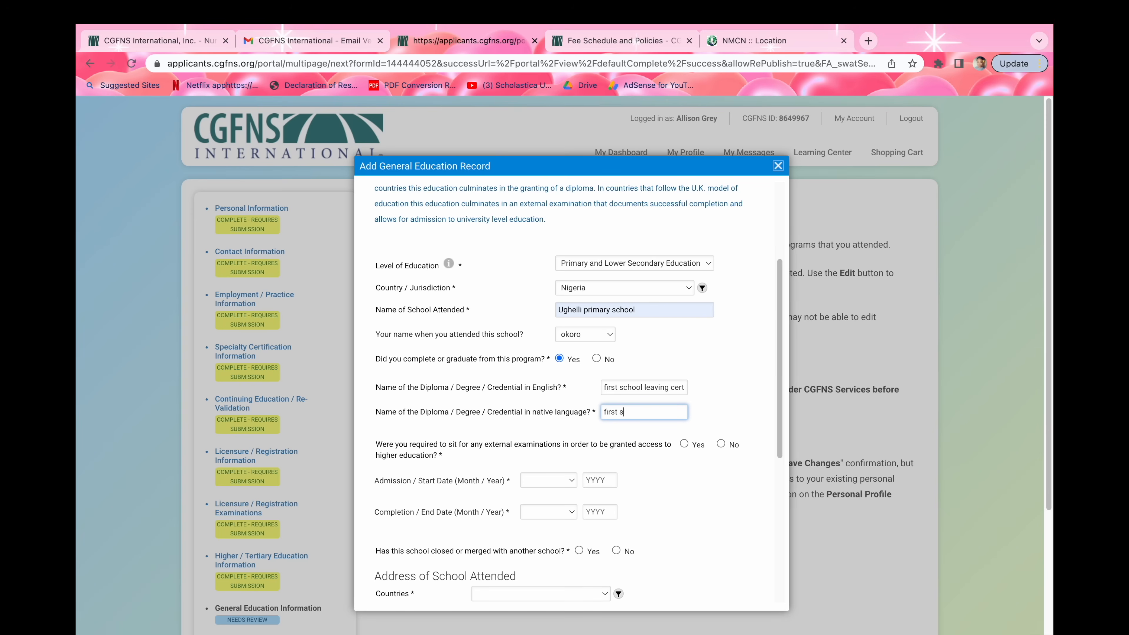
text(hool leaving certificate)
scroll(612, 461, down, 2)
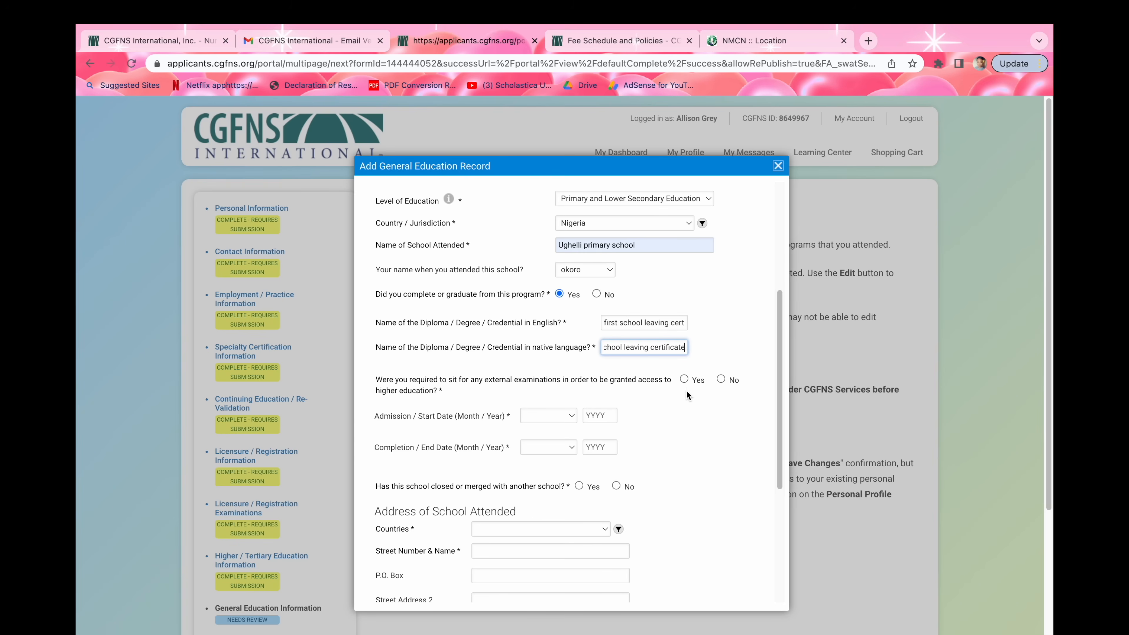
click(684, 379)
Enter examining body 'conmmon entrance examination', certificate 'Junior secondary school certificate', issued June 2001
key(Tab)
text(con)
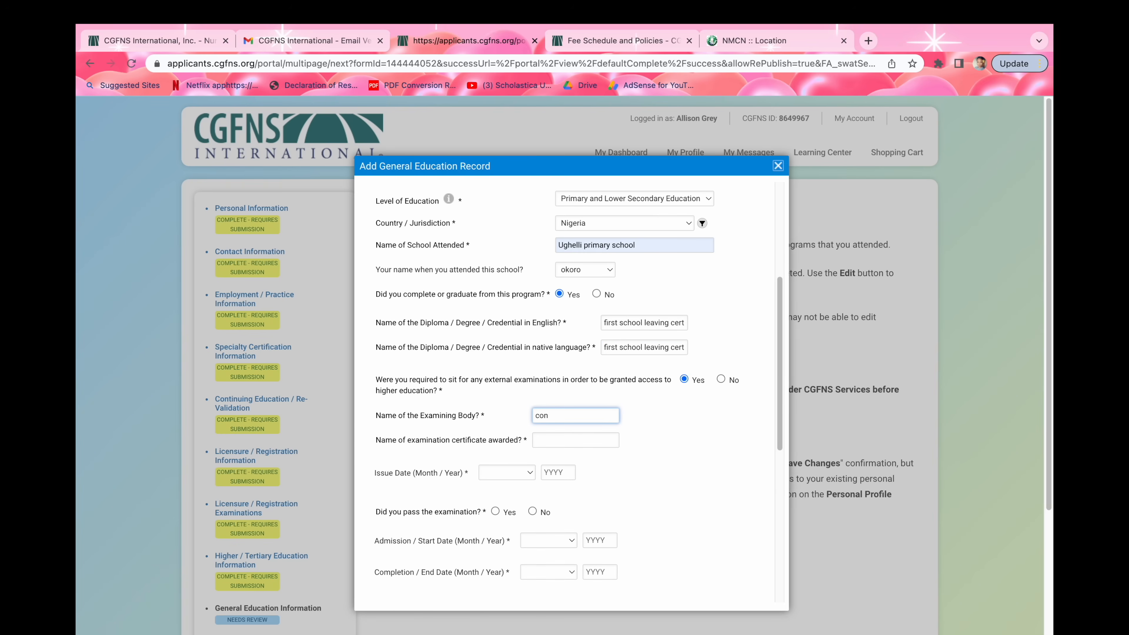
text(mmon entrance examination)
click(569, 438)
text(Junior )
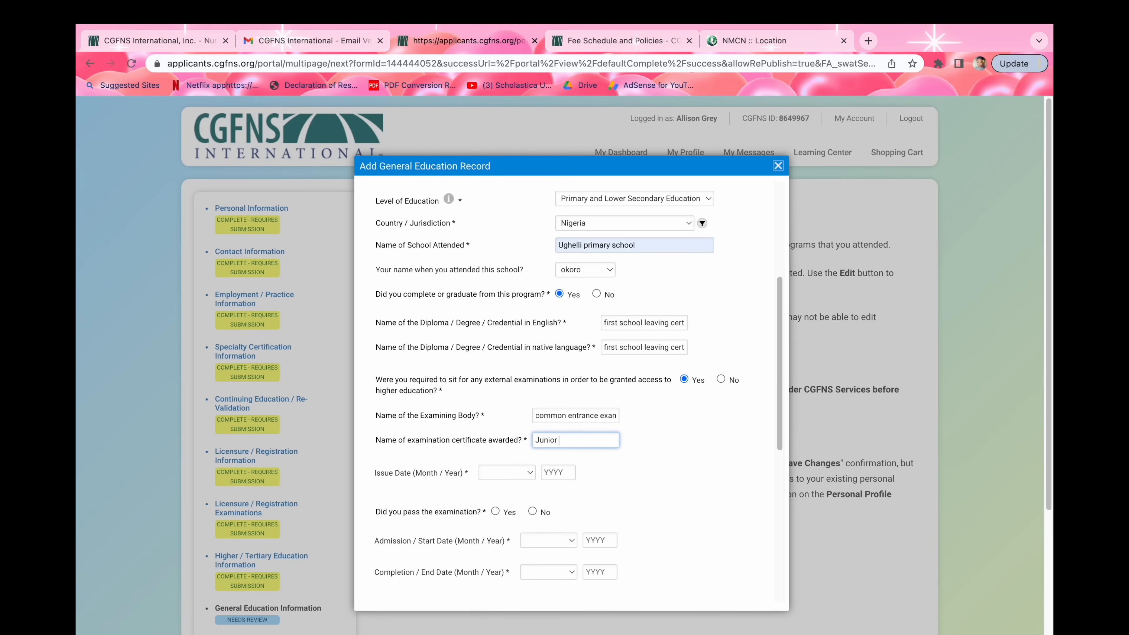
text(secondar)
text(y )
text(school)
text( c)
text(ertifica)
text(te)
click(532, 472)
click(500, 393)
click(565, 308)
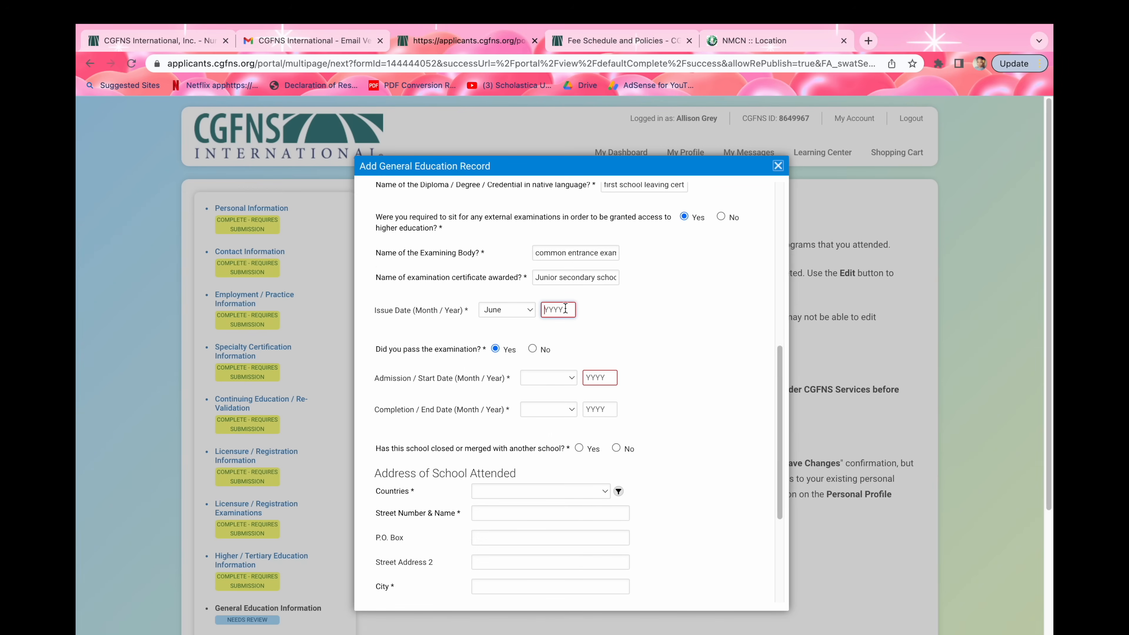
text(2001)
Set attendance from September 1997 to June 2001 and mark the school not closed
click(571, 378)
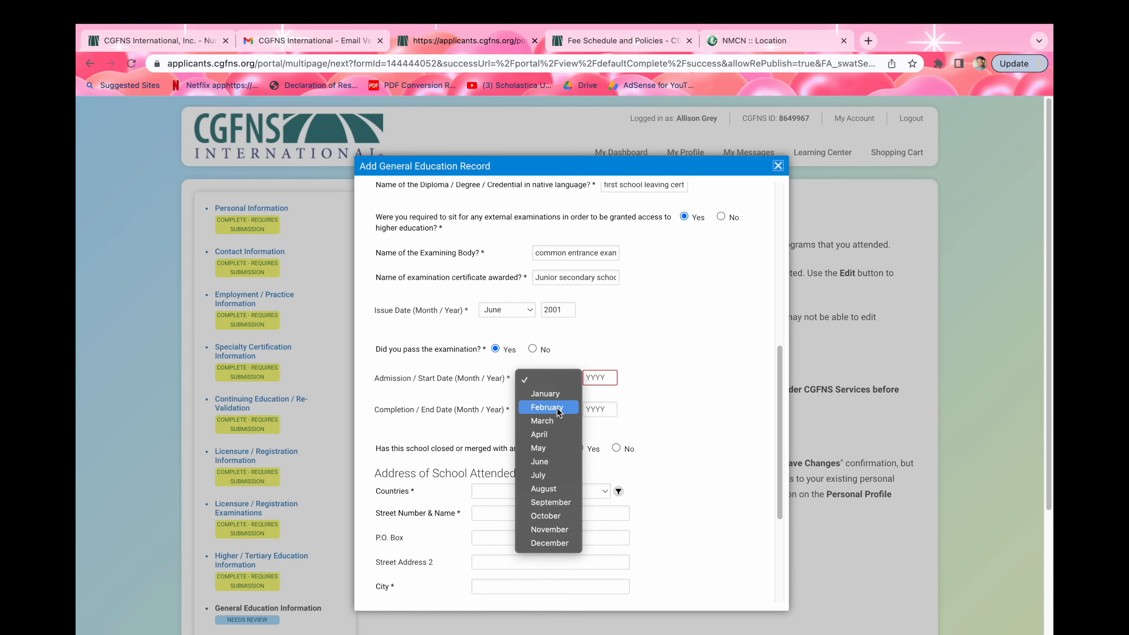
click(555, 502)
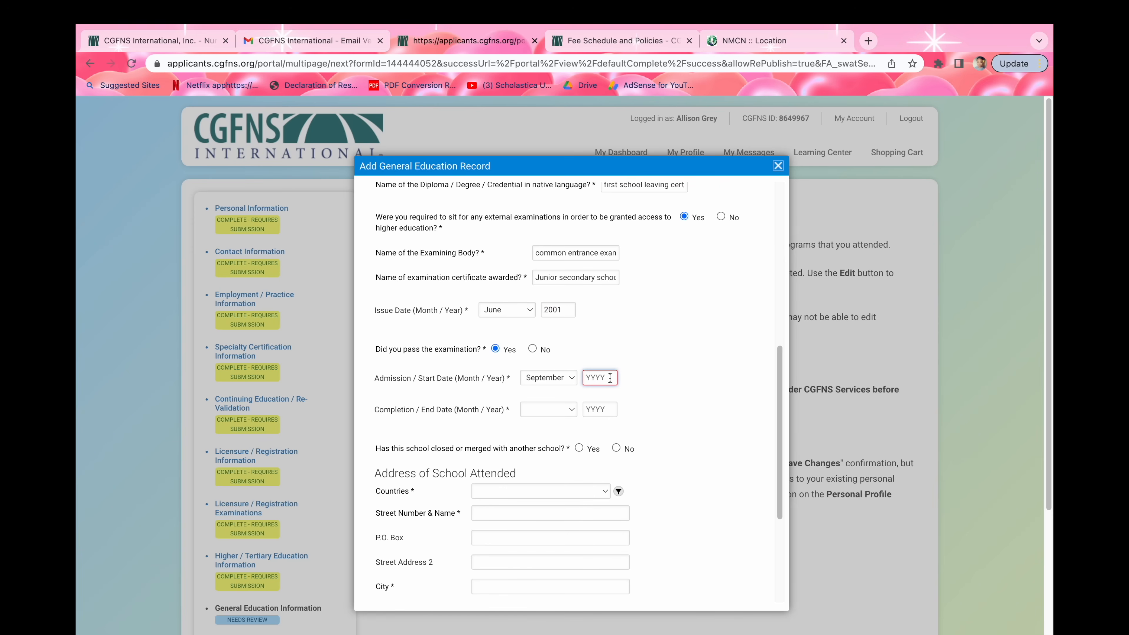
text(1997)
click(570, 410)
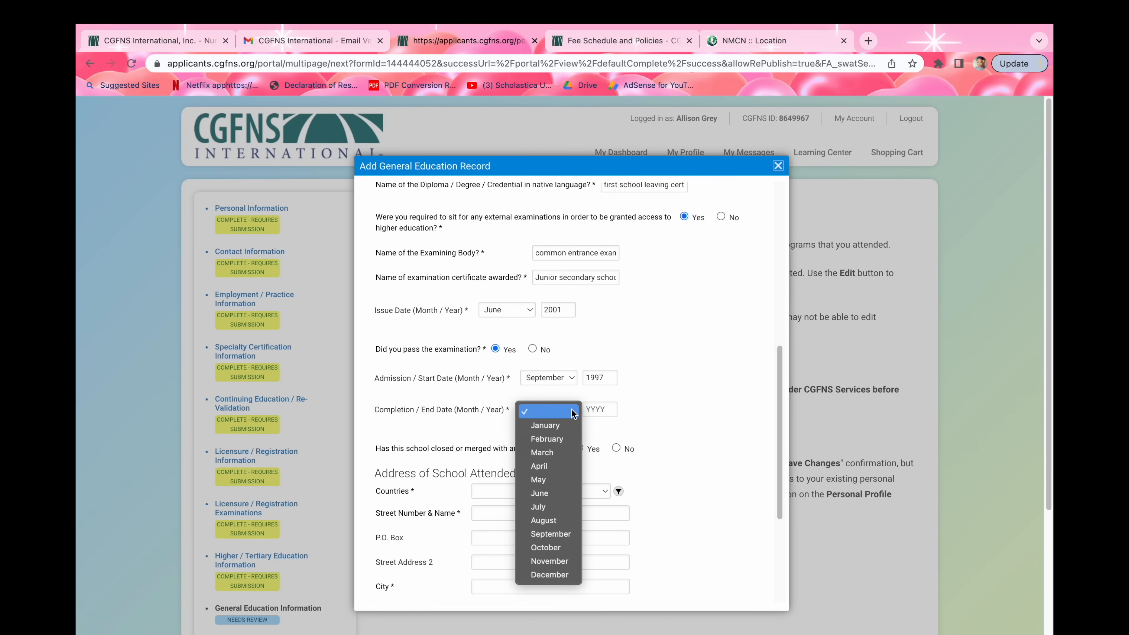
click(547, 493)
click(594, 407)
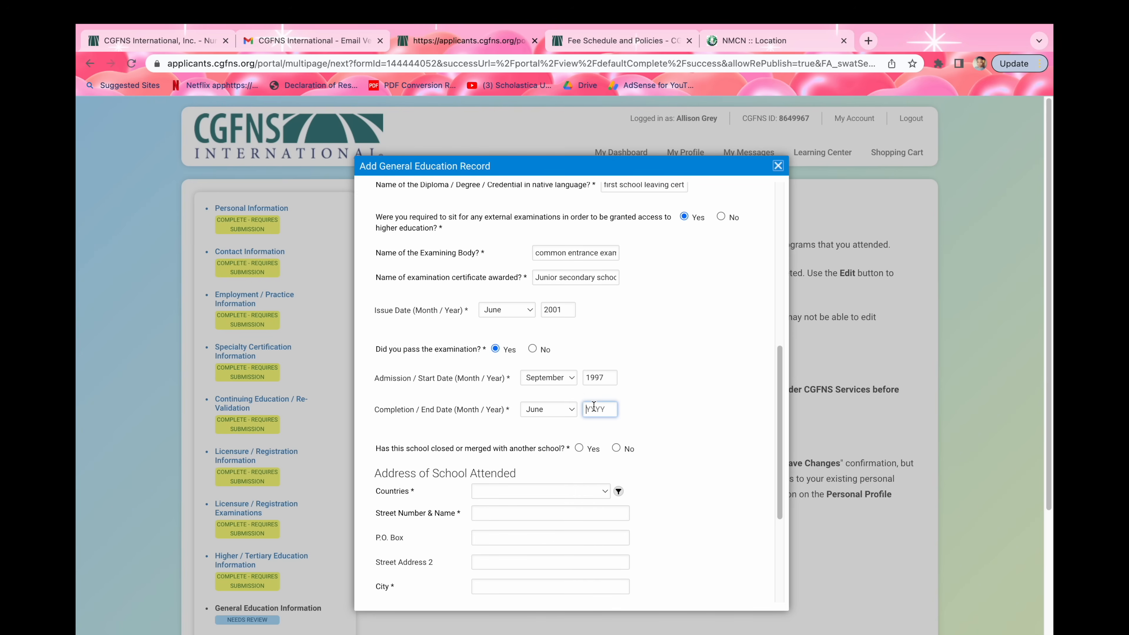
text(2001)
click(616, 447)
Enter the school's Nigeria street address with city Lagos and submit the primary school record
scroll(613, 472, down, 5)
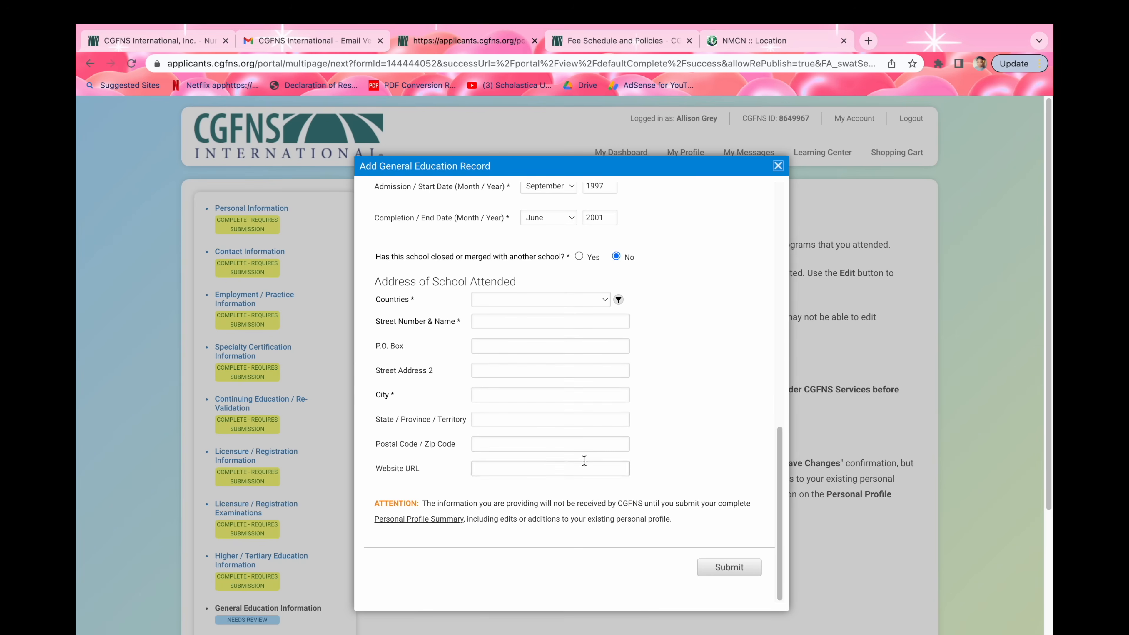
click(593, 302)
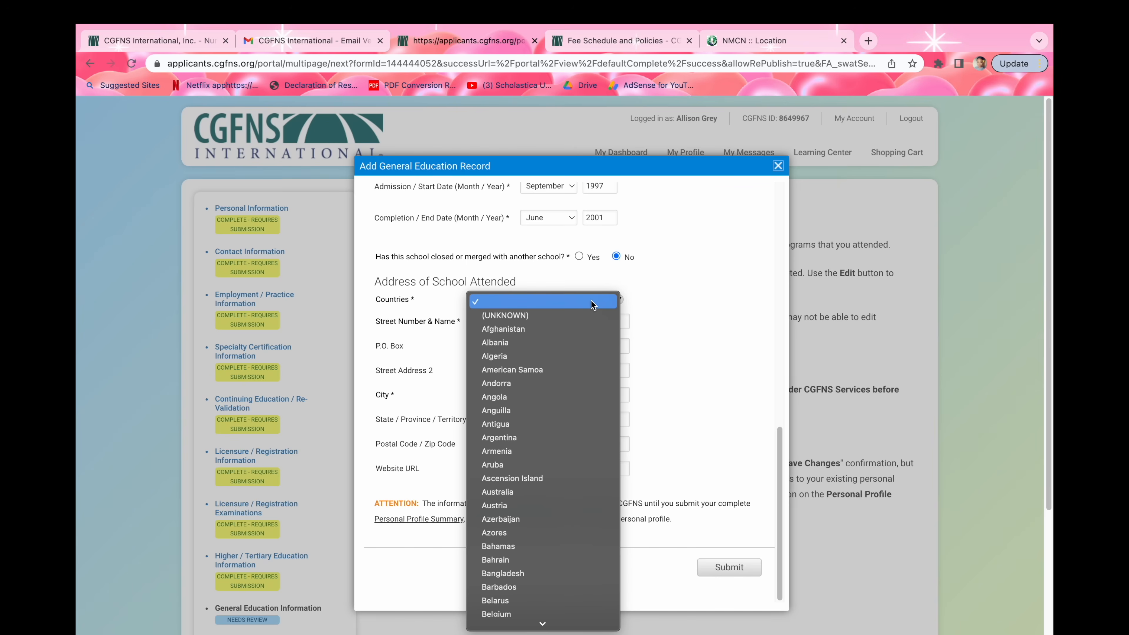
text(nig)
scroll(591, 305, down, 2)
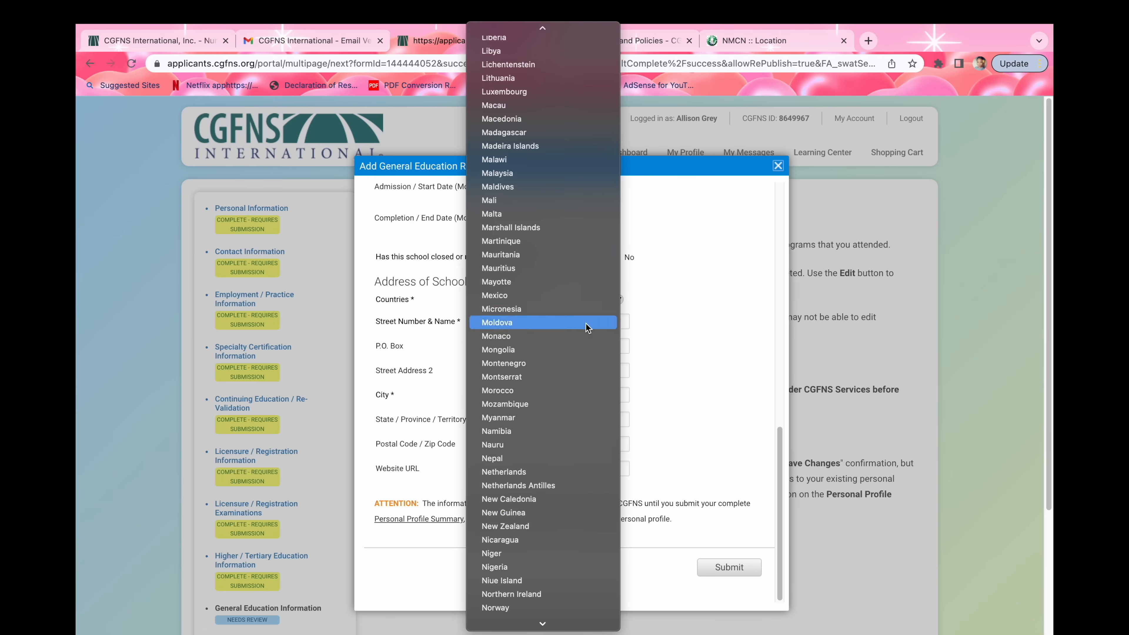
click(528, 567)
key(Tab)
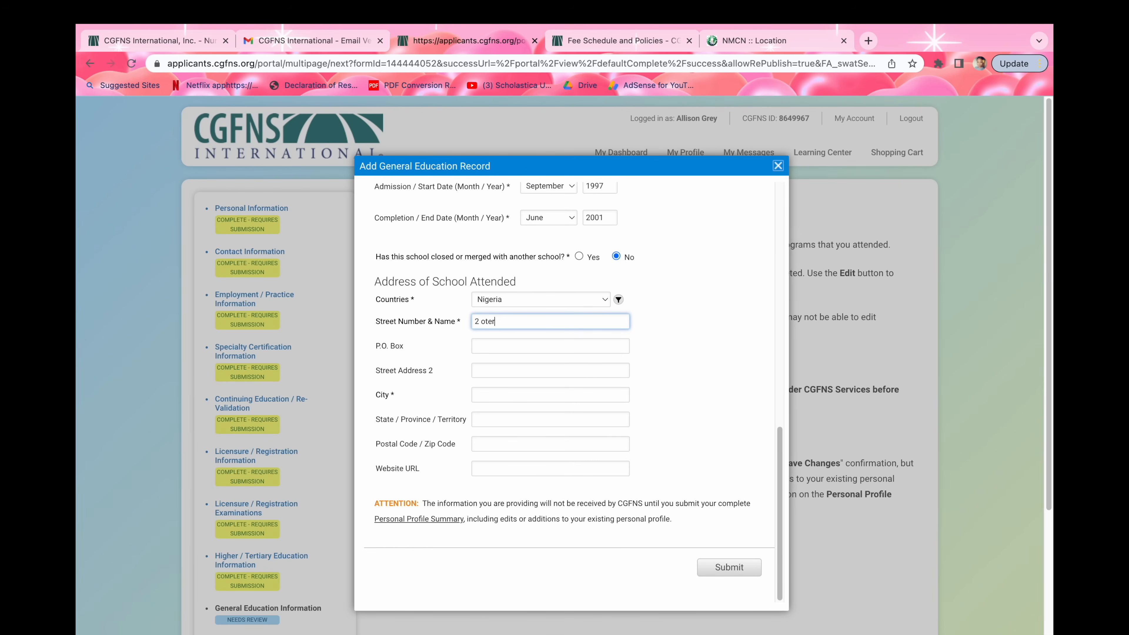
click(511, 394)
text(Lagos)
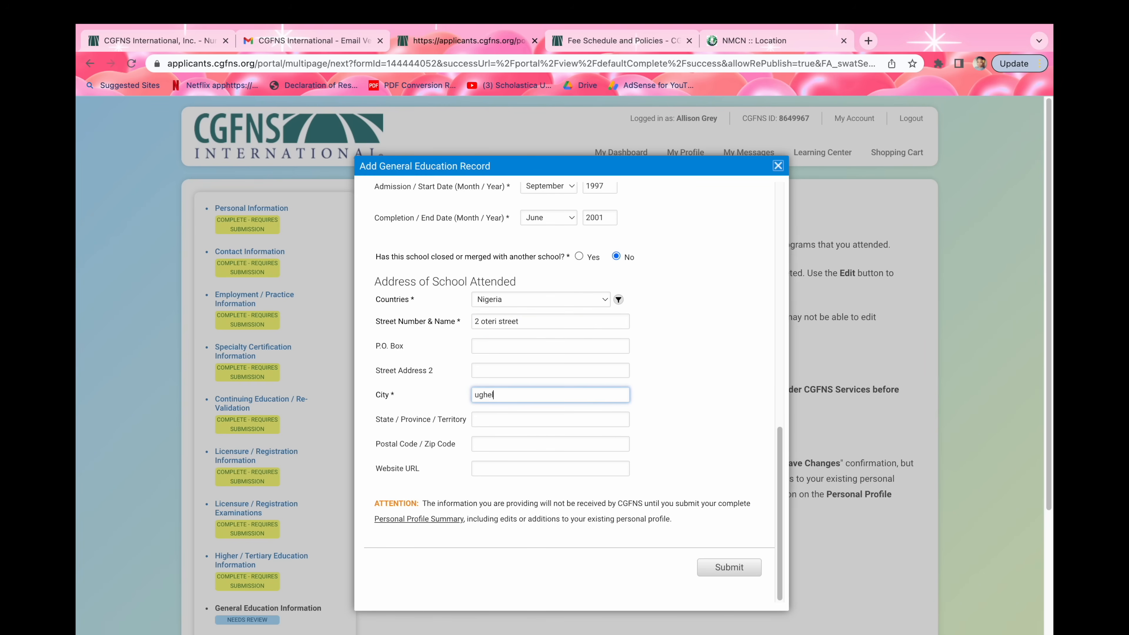
scroll(488, 422, down, 2)
click(729, 507)
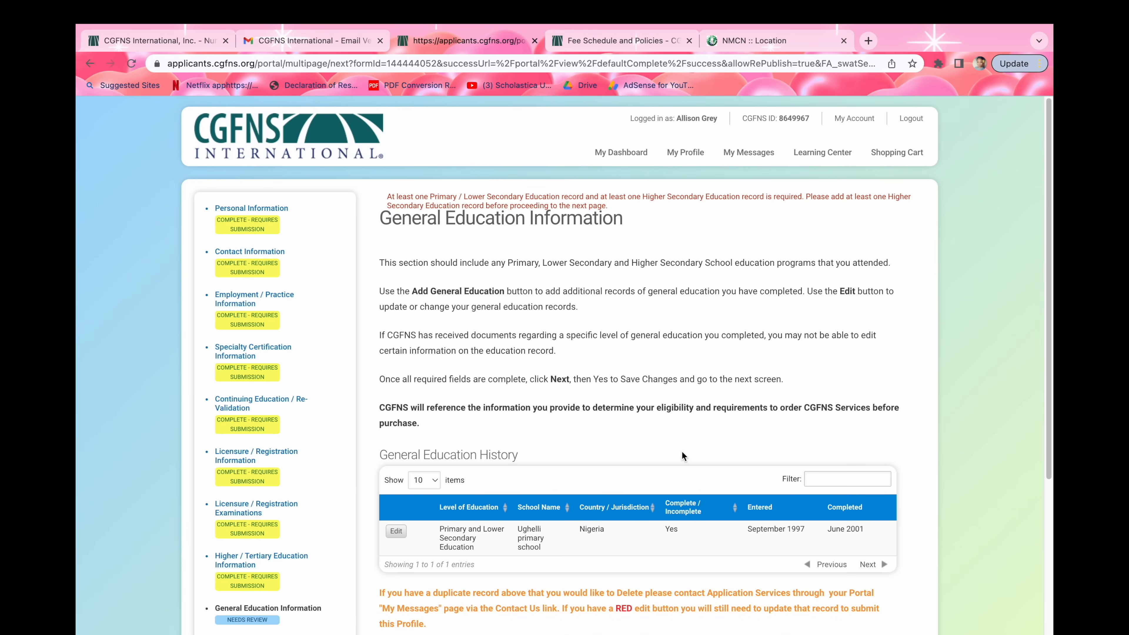
Use Add General Education below the saved Ughelli primary school record to begin another entry
scroll(674, 442, down, 2)
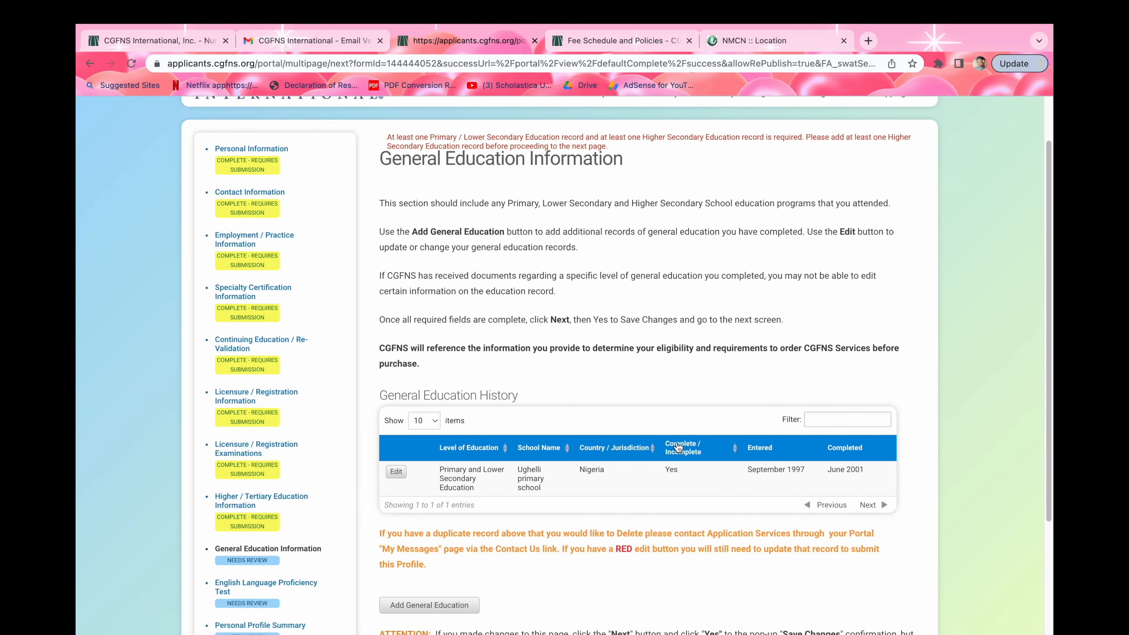
scroll(677, 447, down, 1)
scroll(670, 436, down, 3)
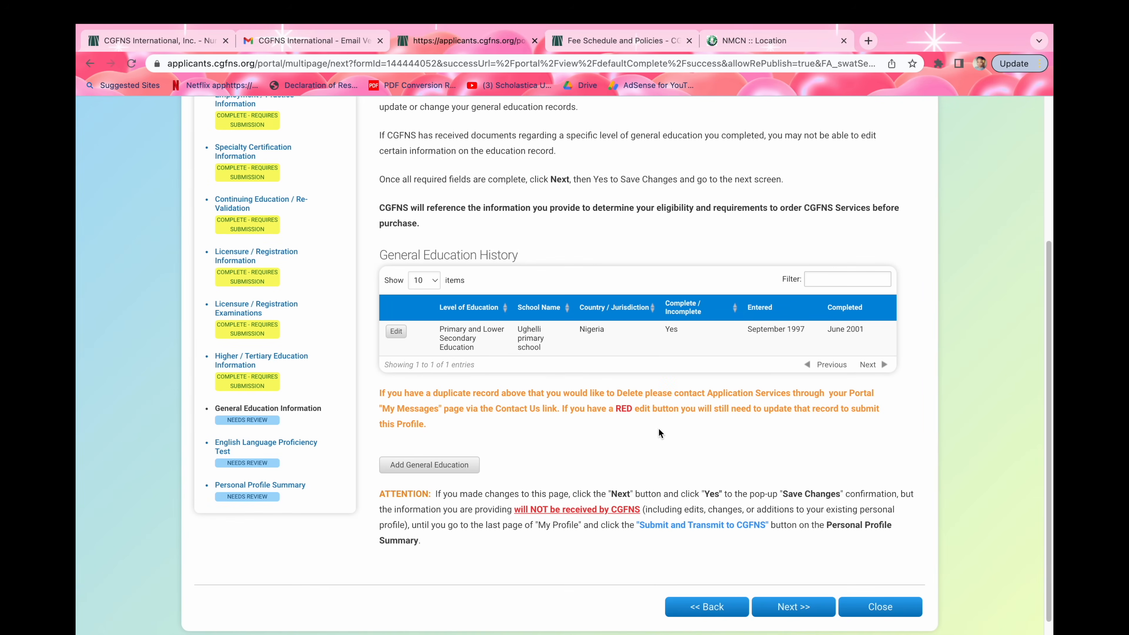
click(440, 465)
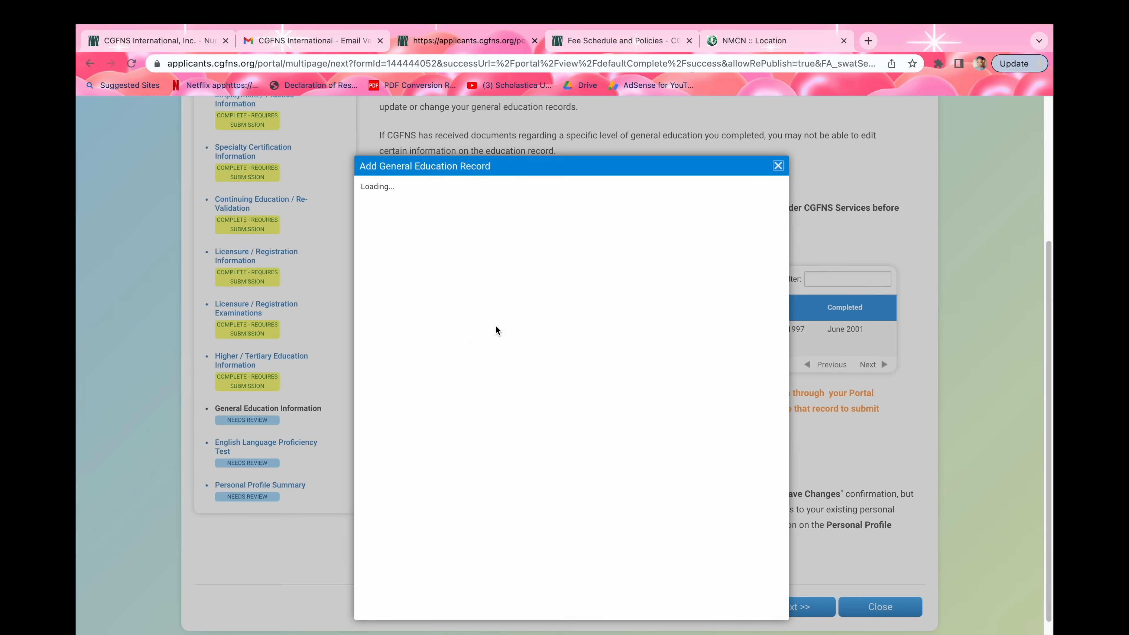
Set the education level to Higher Secondary Education and the country to Nigeria
click(705, 418)
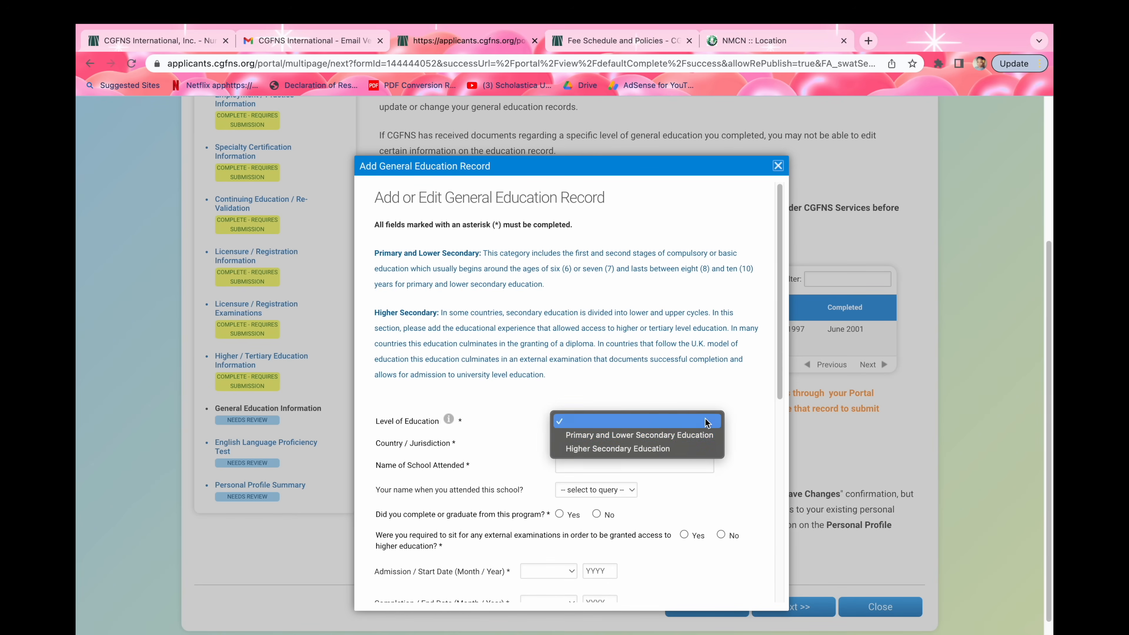
click(618, 448)
click(618, 449)
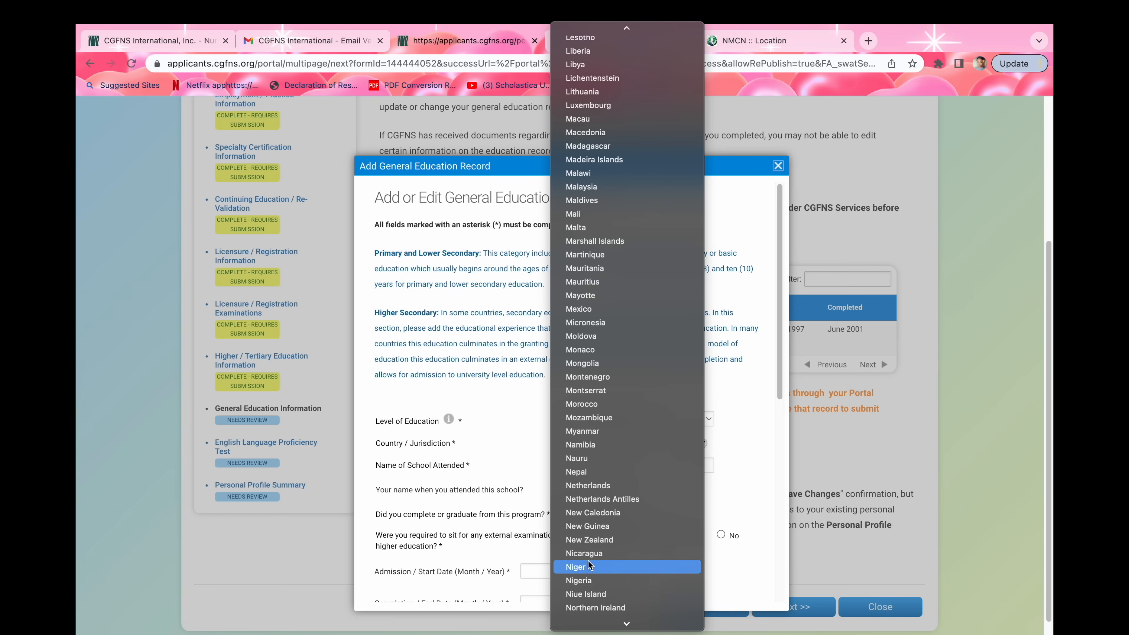
click(591, 585)
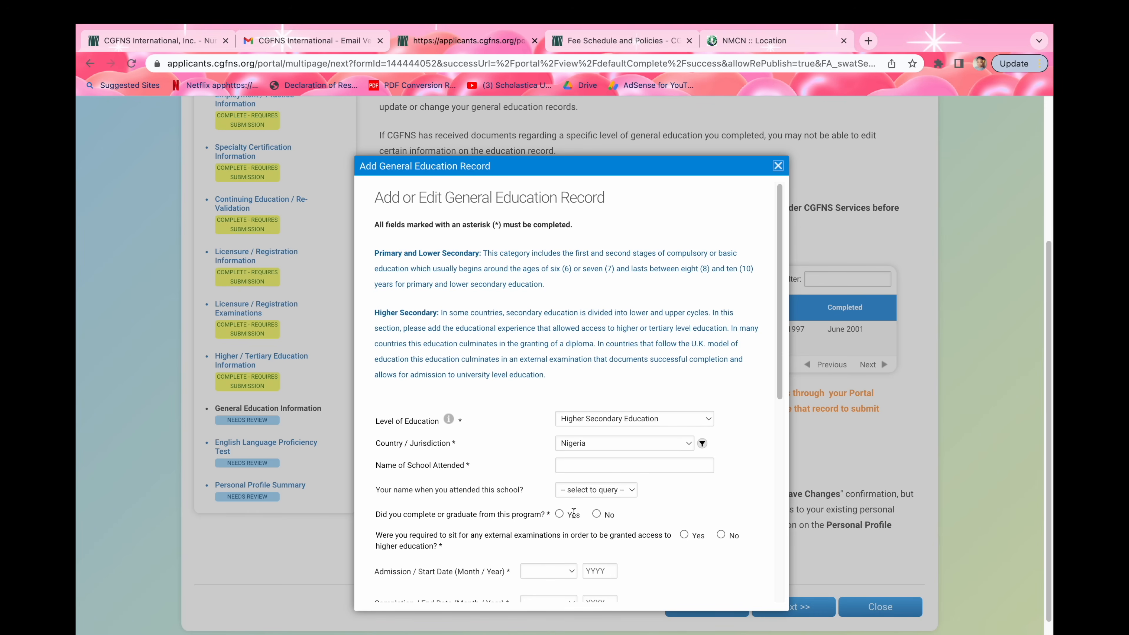
Enter school 'ughelli secondary school', select the name used when attending, and mark it completed
click(668, 465)
text(ughelli second)
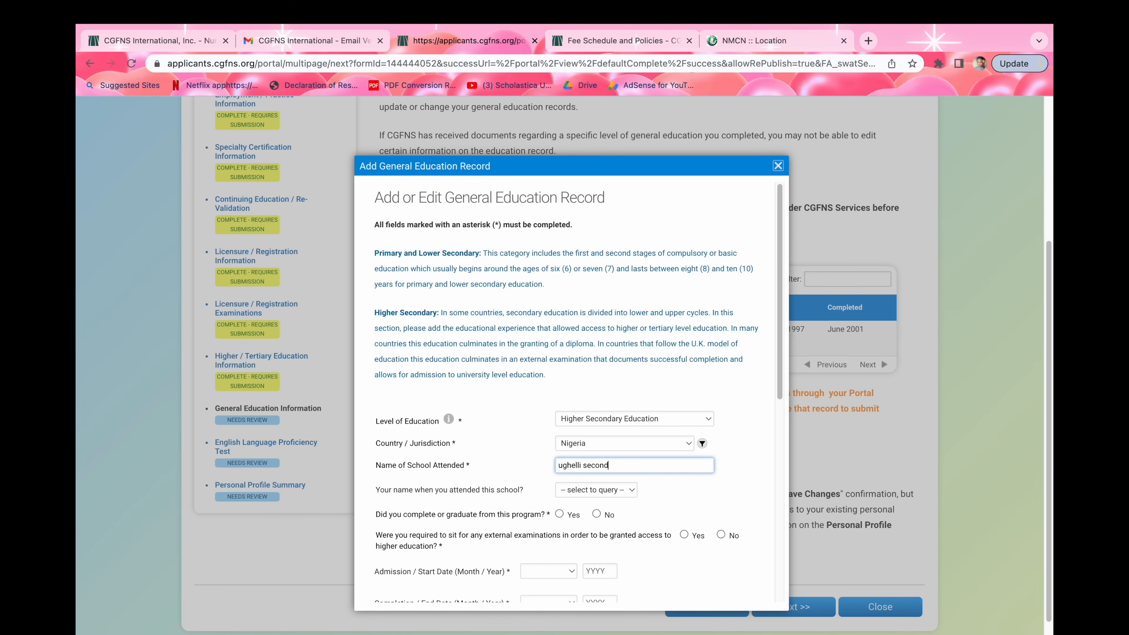
text(ary school)
click(629, 490)
click(615, 502)
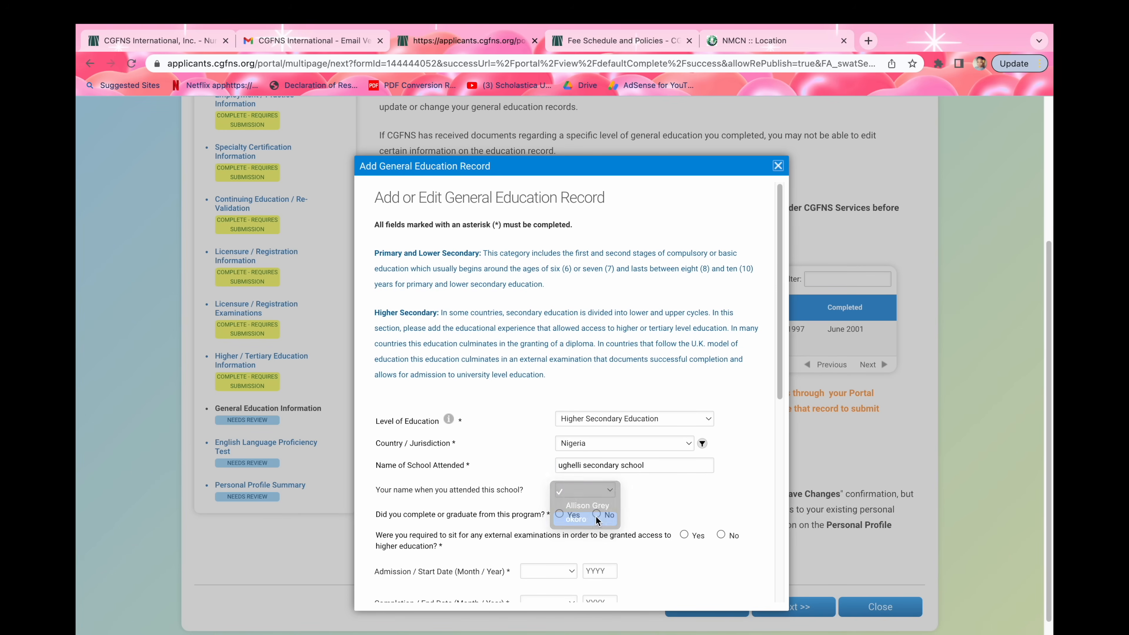
scroll(619, 492, down, 1)
scroll(619, 492, down, 3)
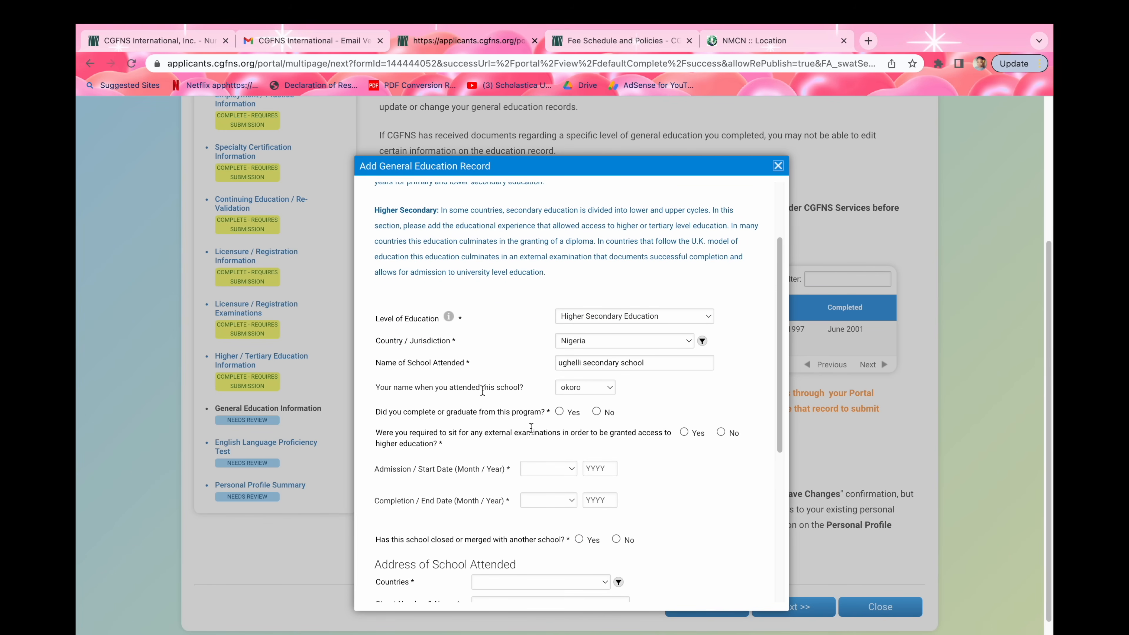
click(559, 411)
Enter 'yes' as the English credential name and 'no' as the native-language credential name
scroll(572, 439, down, 1)
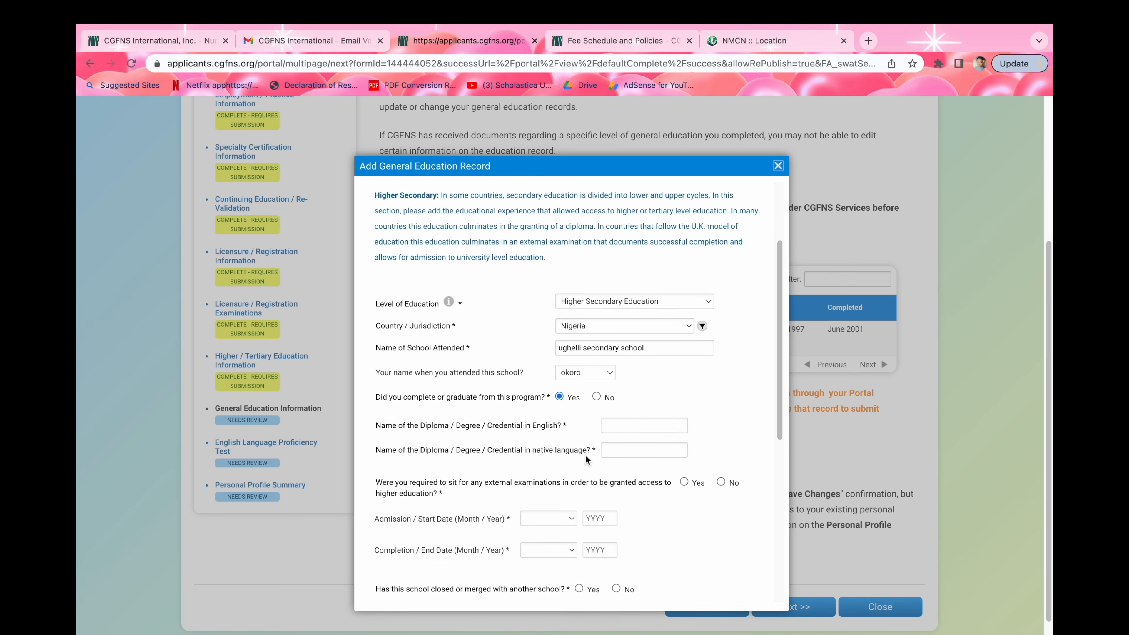
click(622, 422)
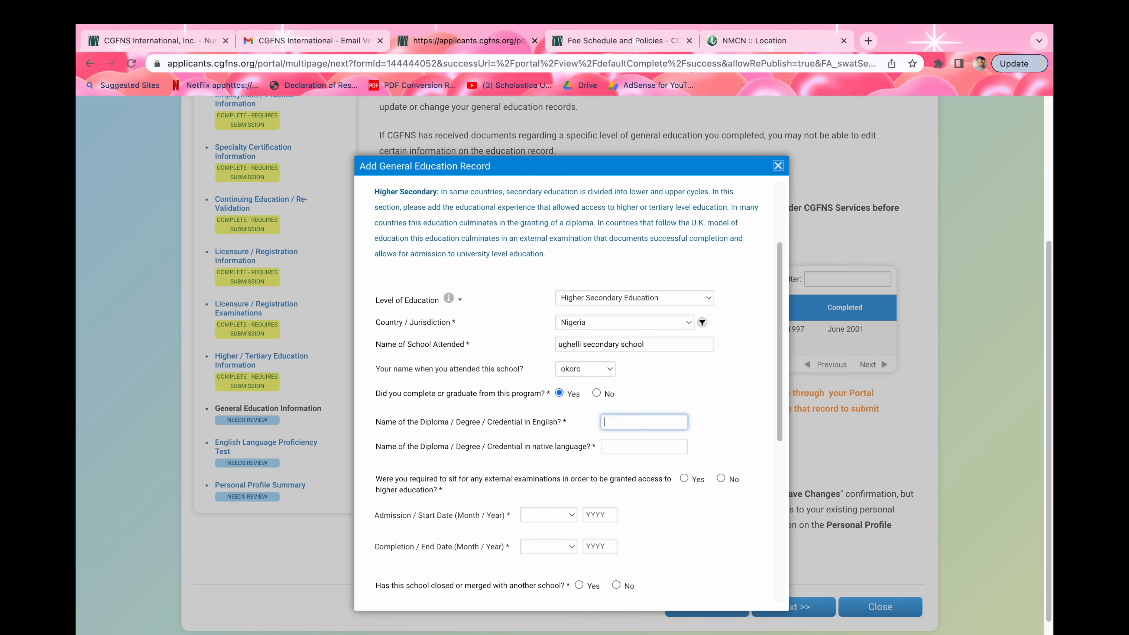
text(yes)
click(632, 445)
text(no)
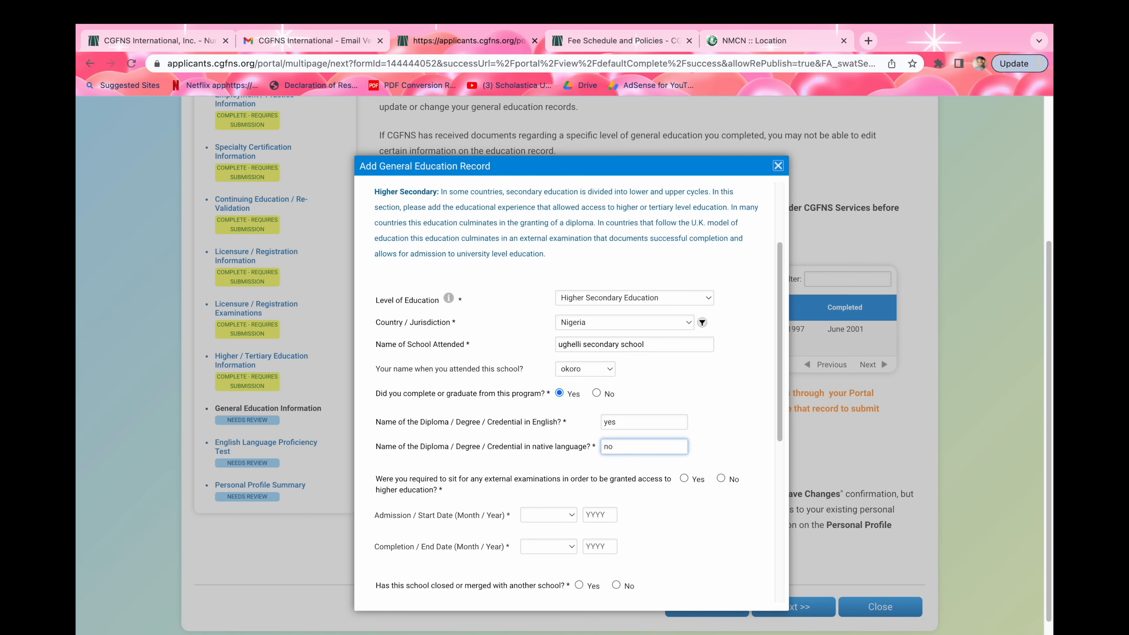
Answer Yes to external examinations and enter 'Neco' as the examining body
scroll(613, 447, down, 4)
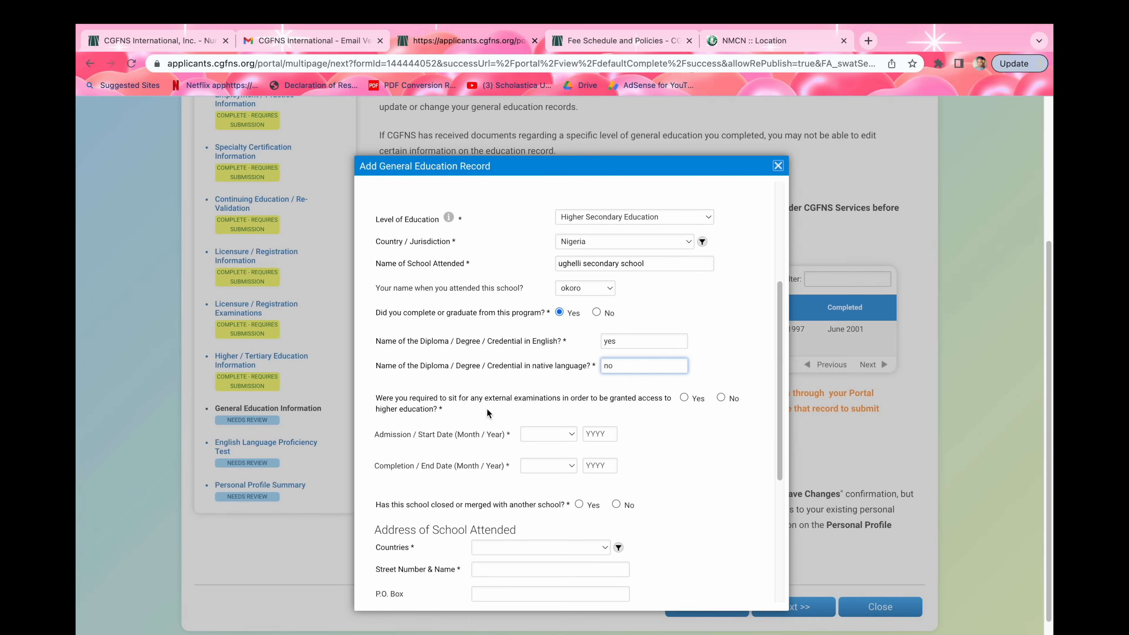
click(684, 397)
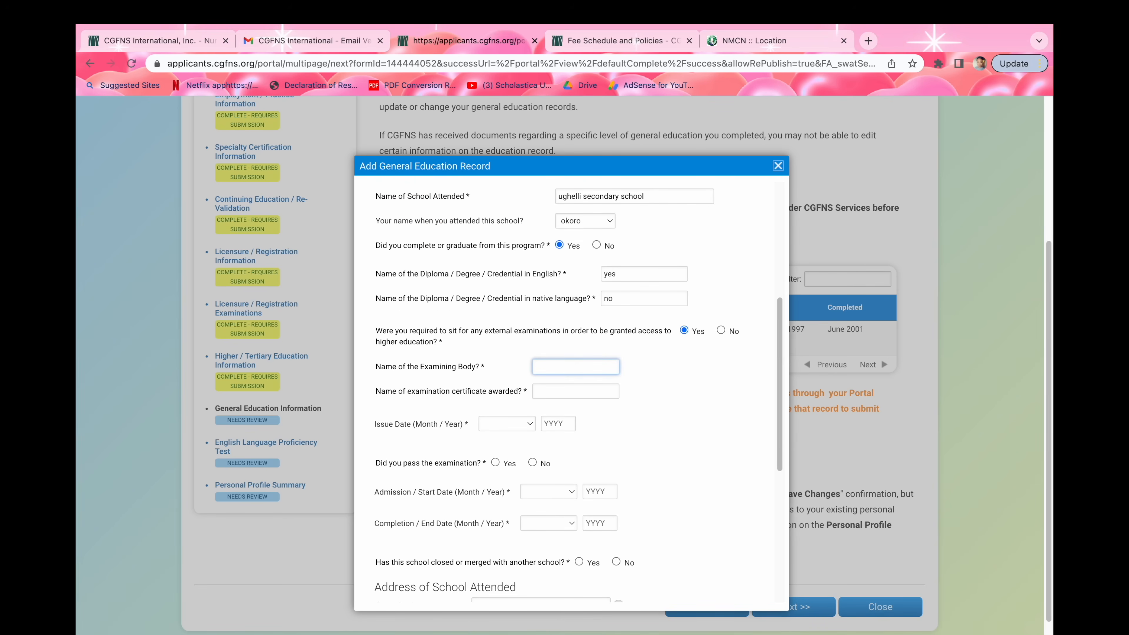
text(Ne)
text(co)
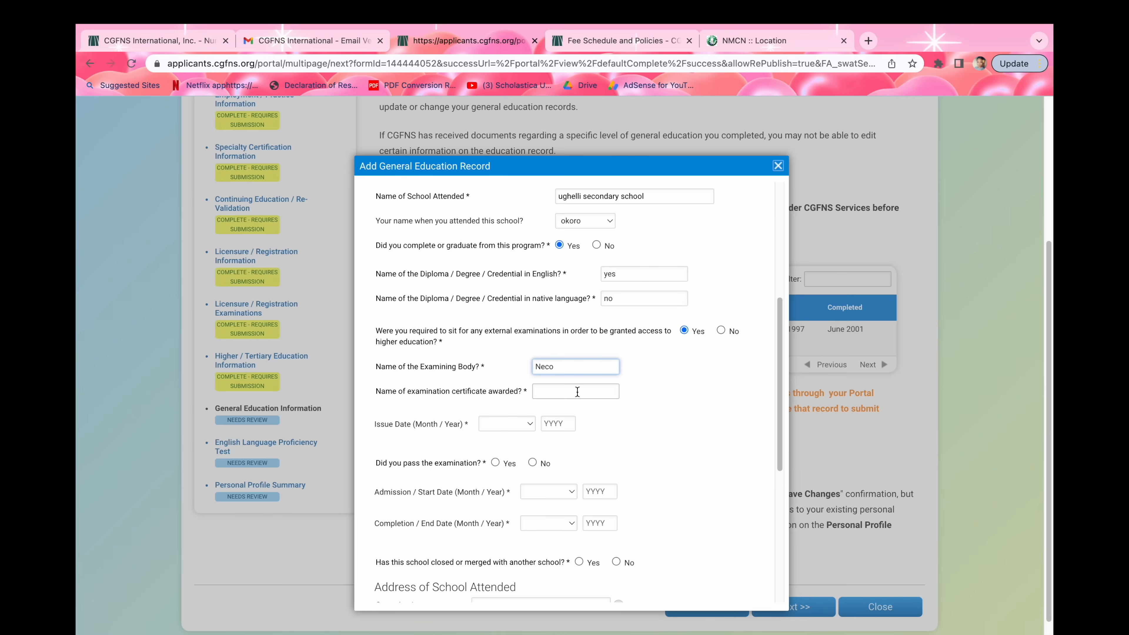
Set the exam issue date to June 2011 and mark the examination as passed
click(506, 424)
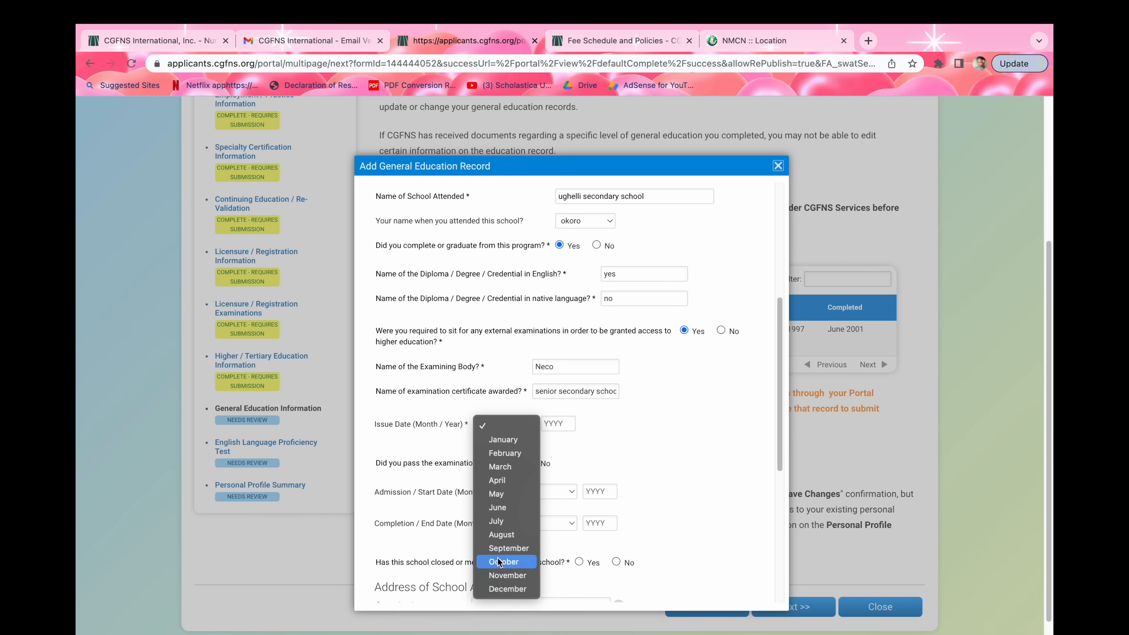
click(495, 511)
click(557, 423)
text(2)
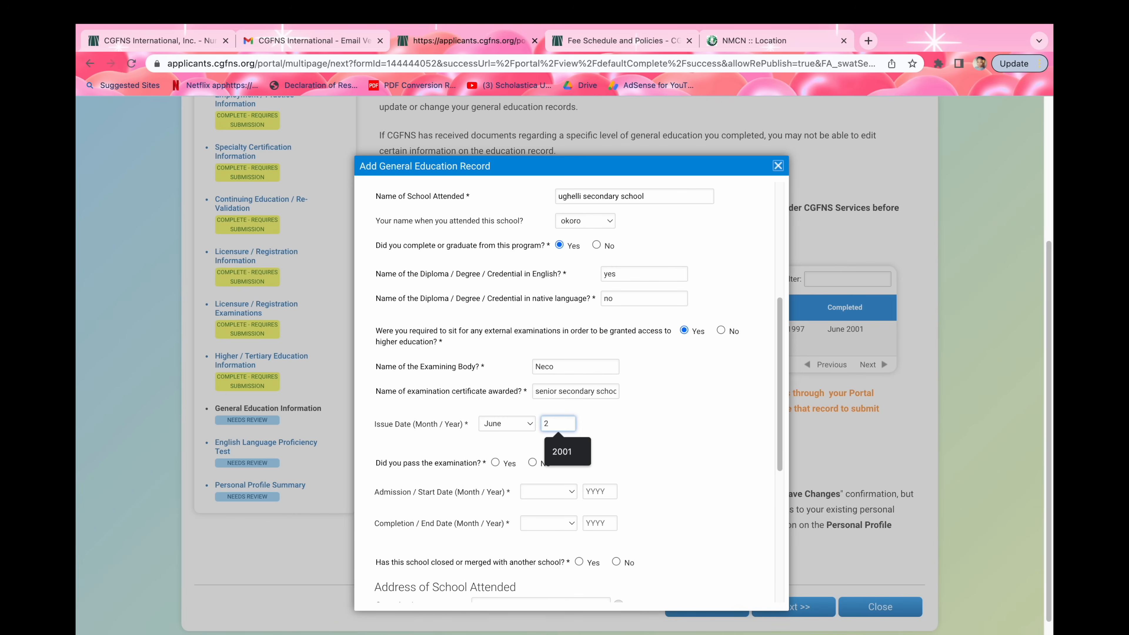
text(011)
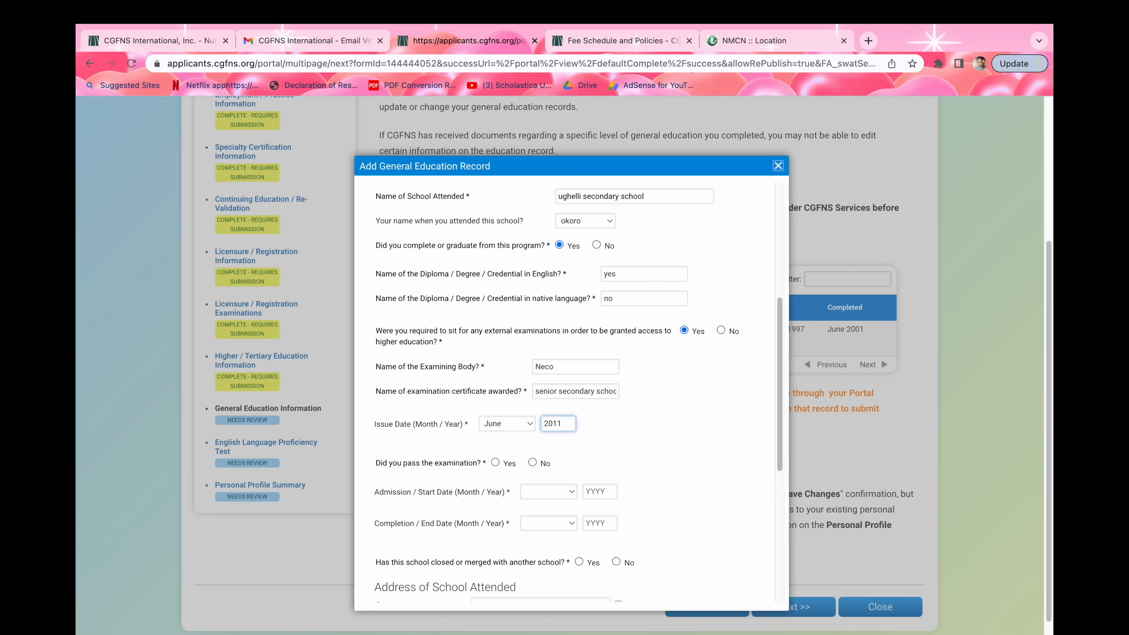
click(494, 461)
Set school attendance from September 2004 to June 2011
click(574, 489)
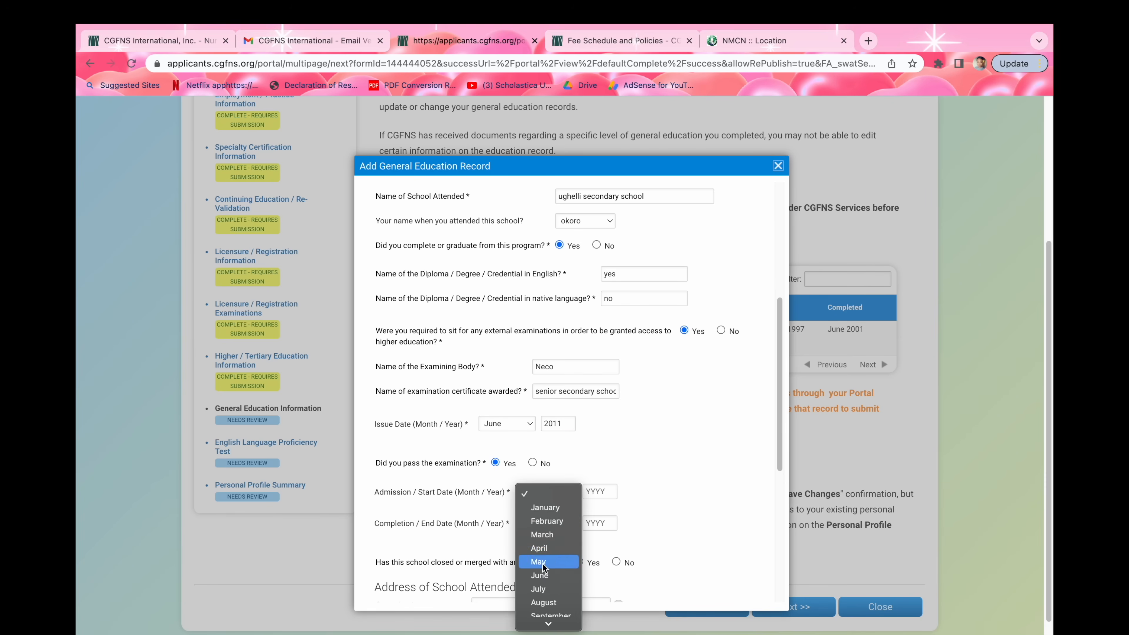
click(539, 575)
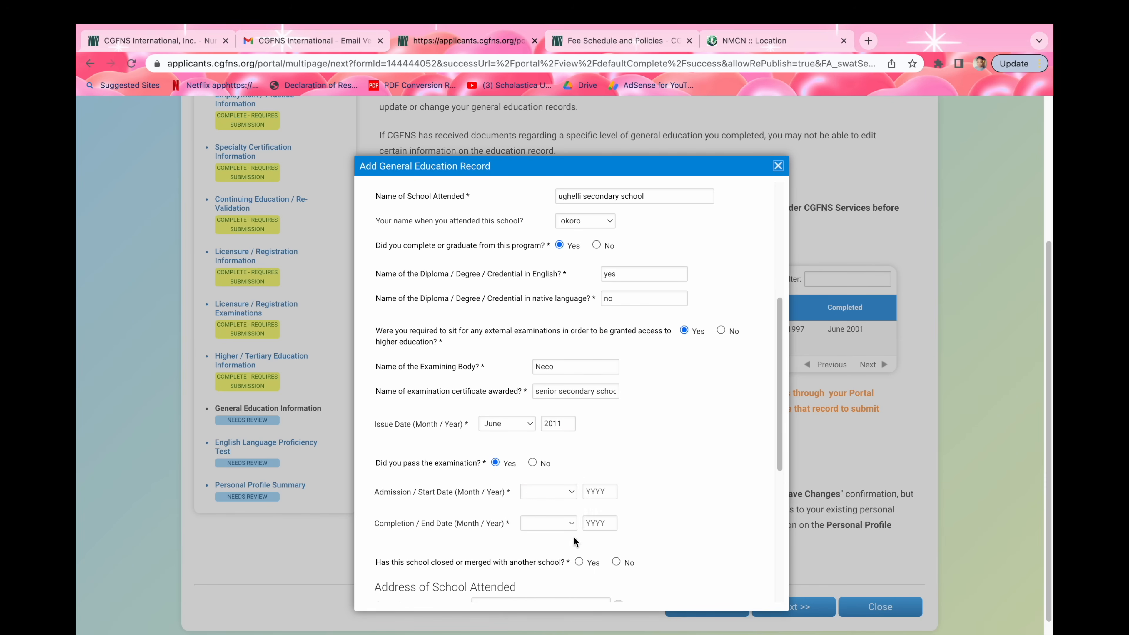
click(575, 493)
click(554, 534)
click(598, 495)
text(2004)
click(548, 523)
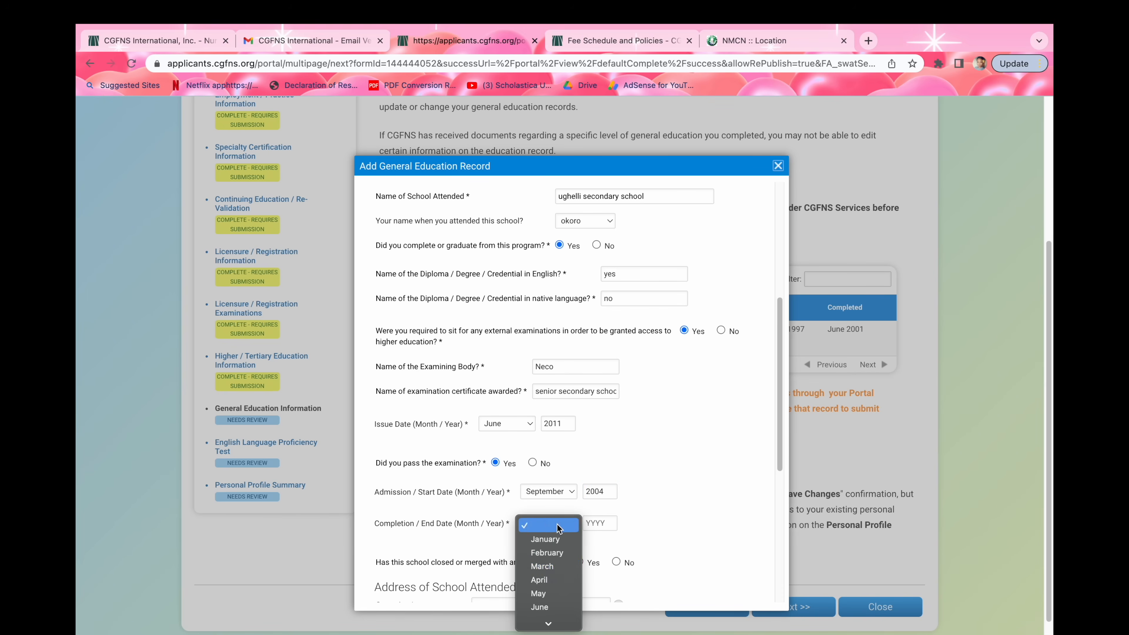
click(540, 607)
click(598, 523)
text(2011)
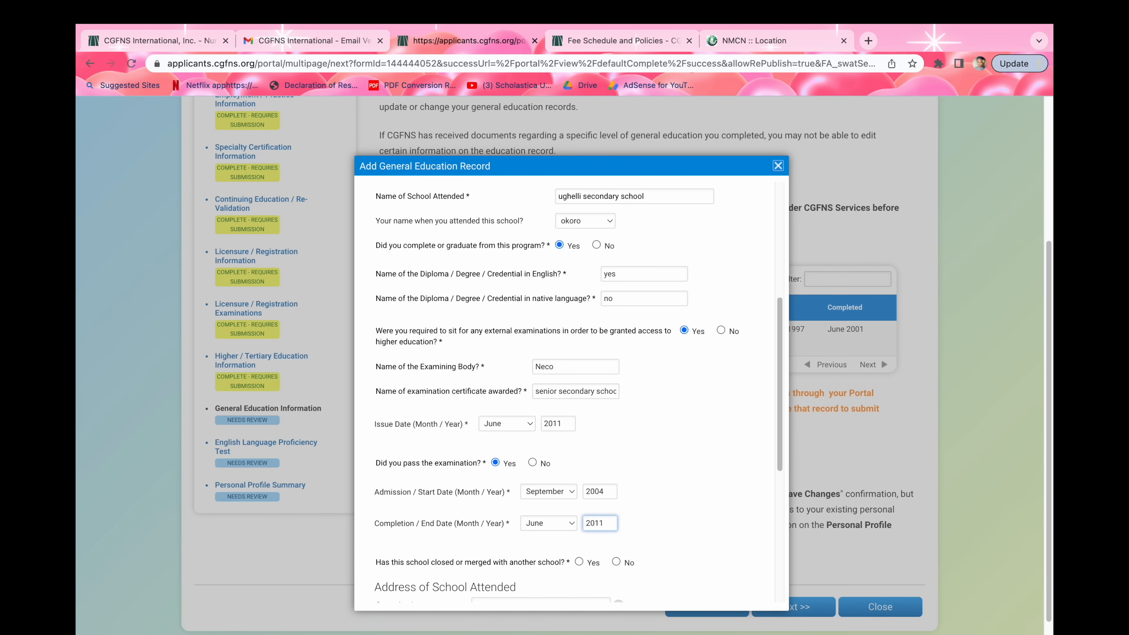
scroll(581, 525, down, 1)
Answer No to school closed or merged and choose Nigeria as the country
click(616, 552)
scroll(615, 551, down, 5)
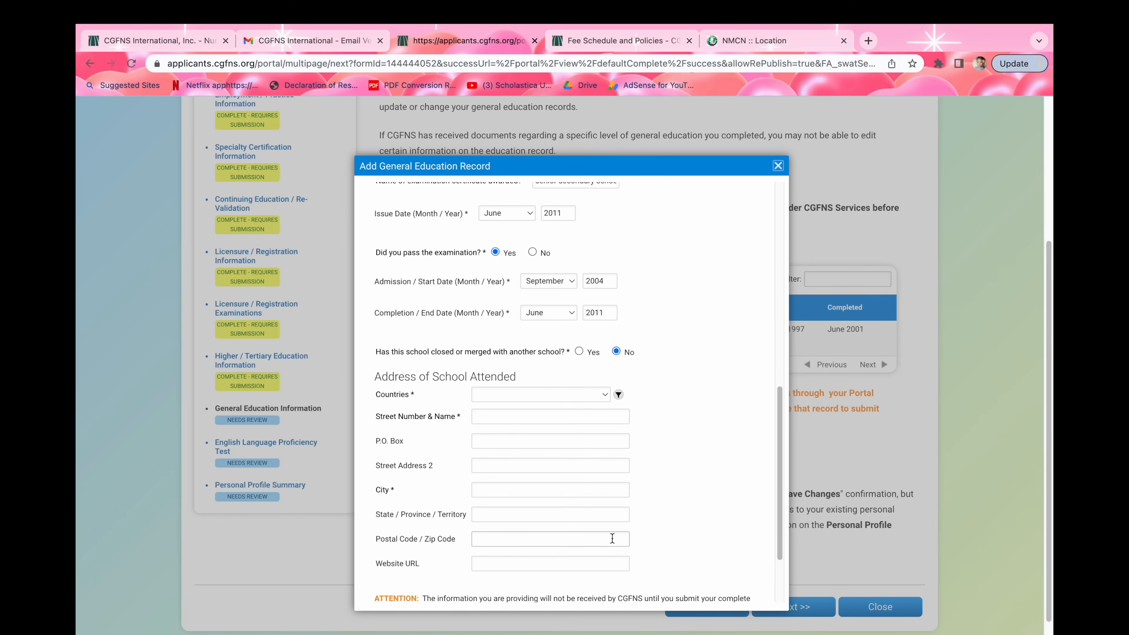
click(587, 387)
click(508, 564)
scroll(525, 497, down, 3)
click(484, 340)
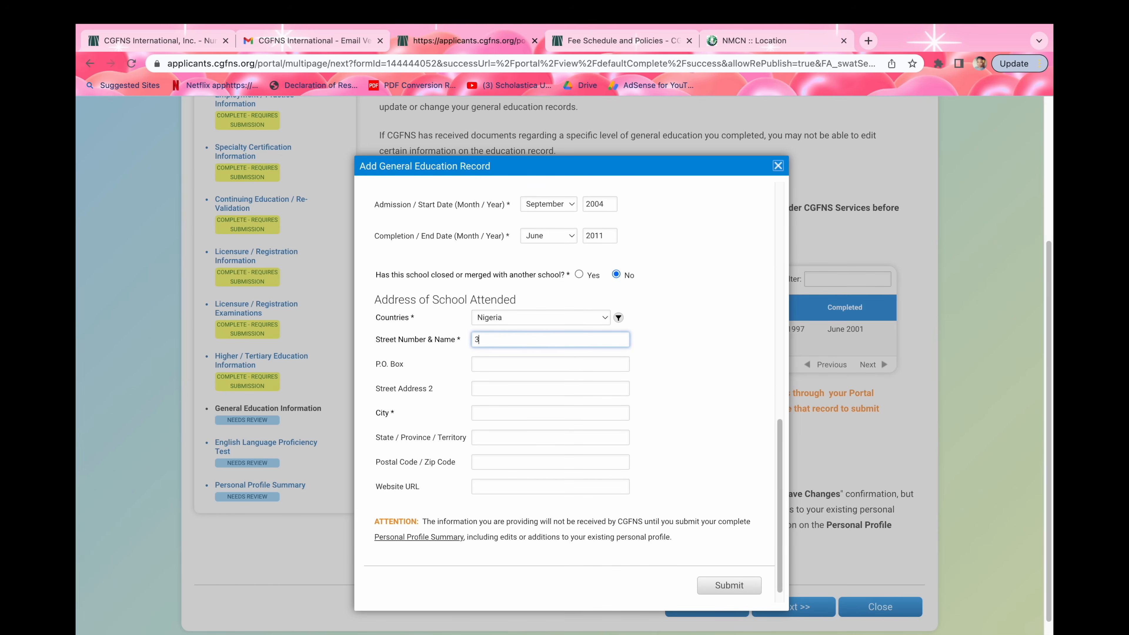
click(551, 412)
text(ughelli)
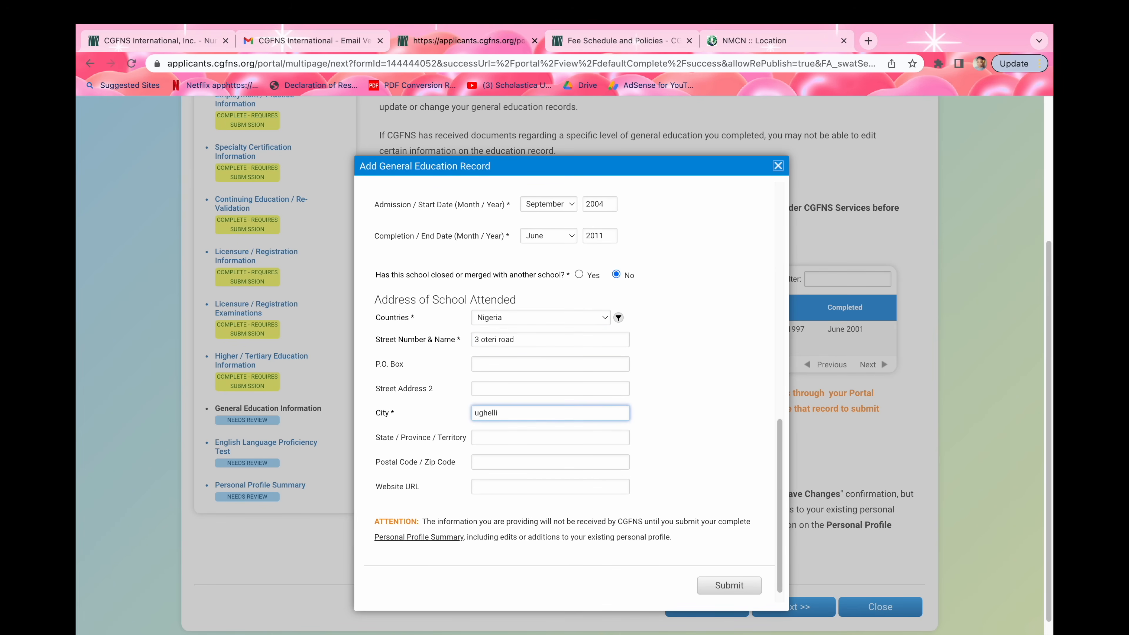
scroll(573, 391, down, 1)
click(729, 567)
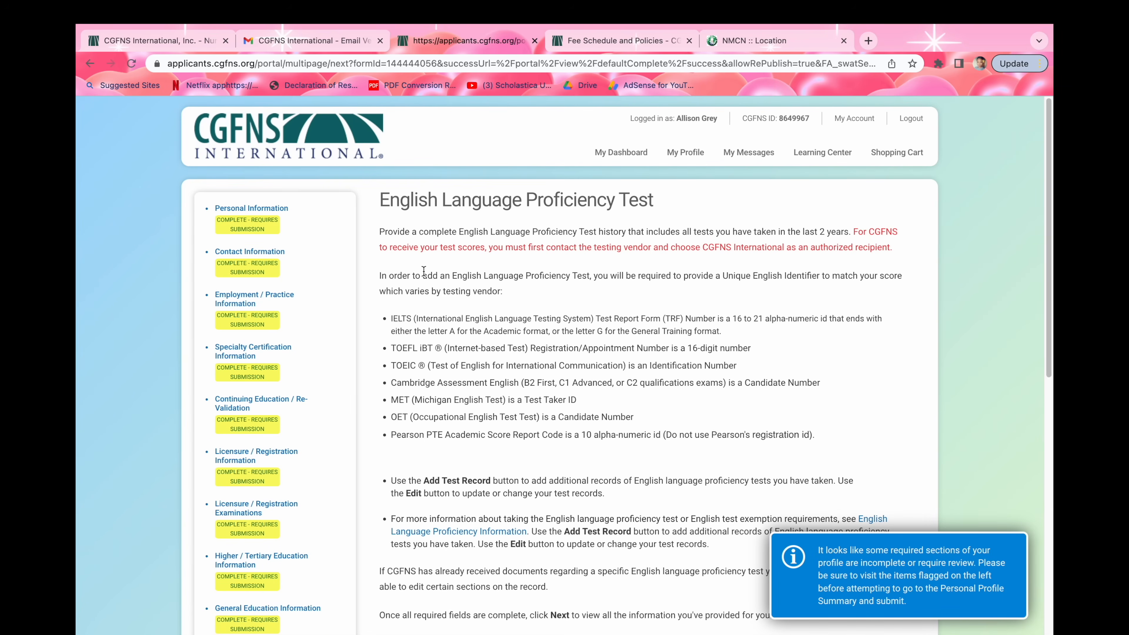
Scroll down the English Language Proficiency Test page to the empty Language Proficiency Summary
scroll(617, 346, down, 2)
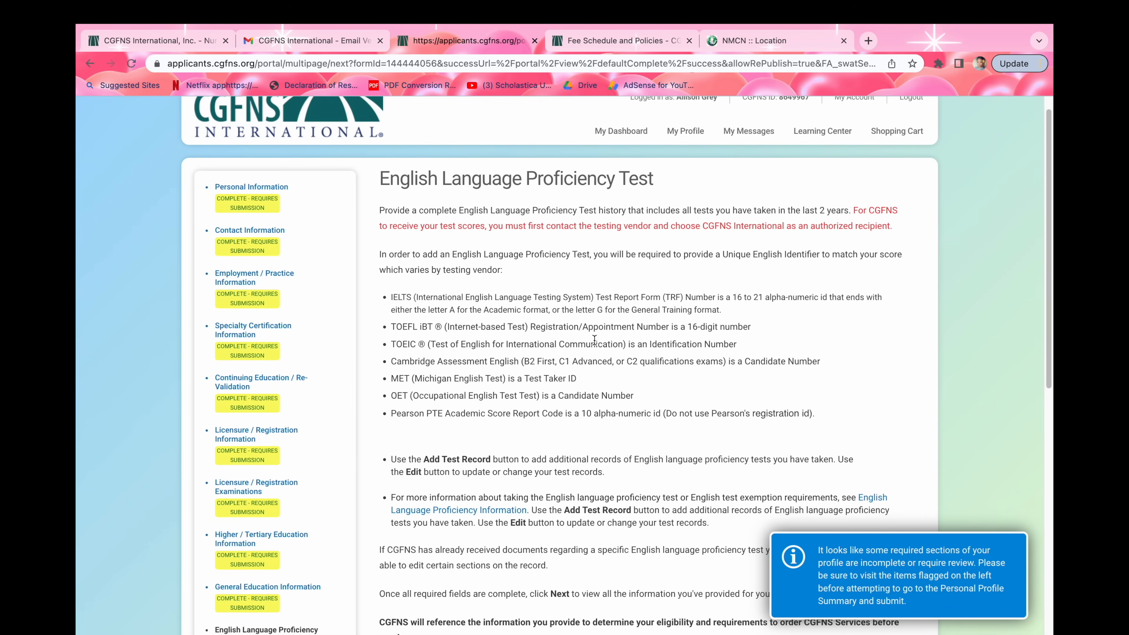
scroll(594, 340, down, 1)
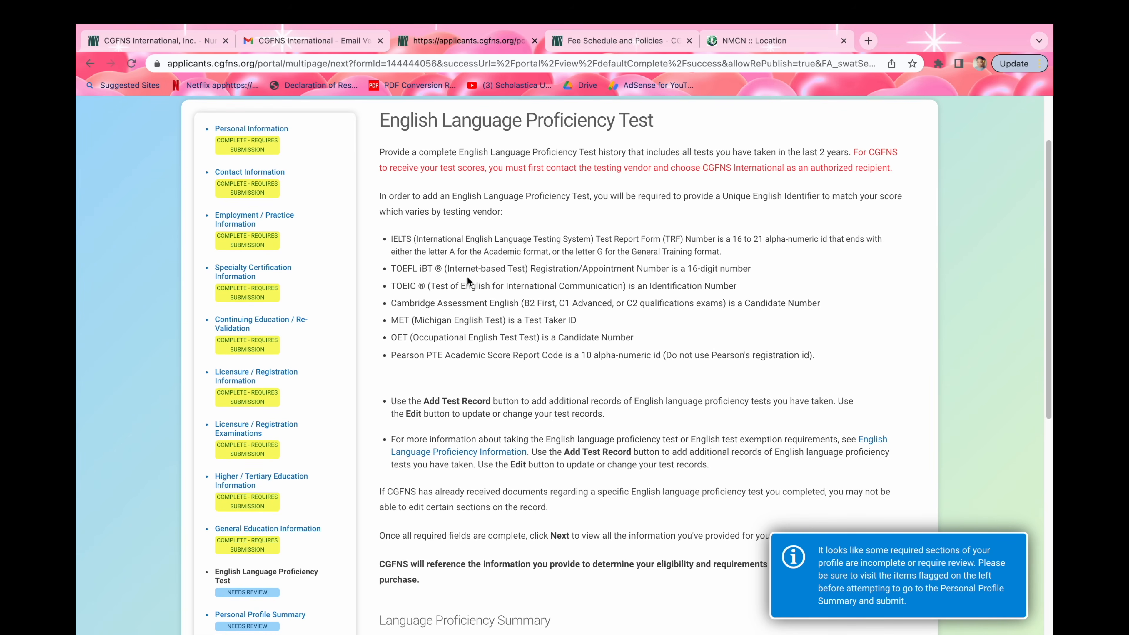
scroll(495, 360, down, 5)
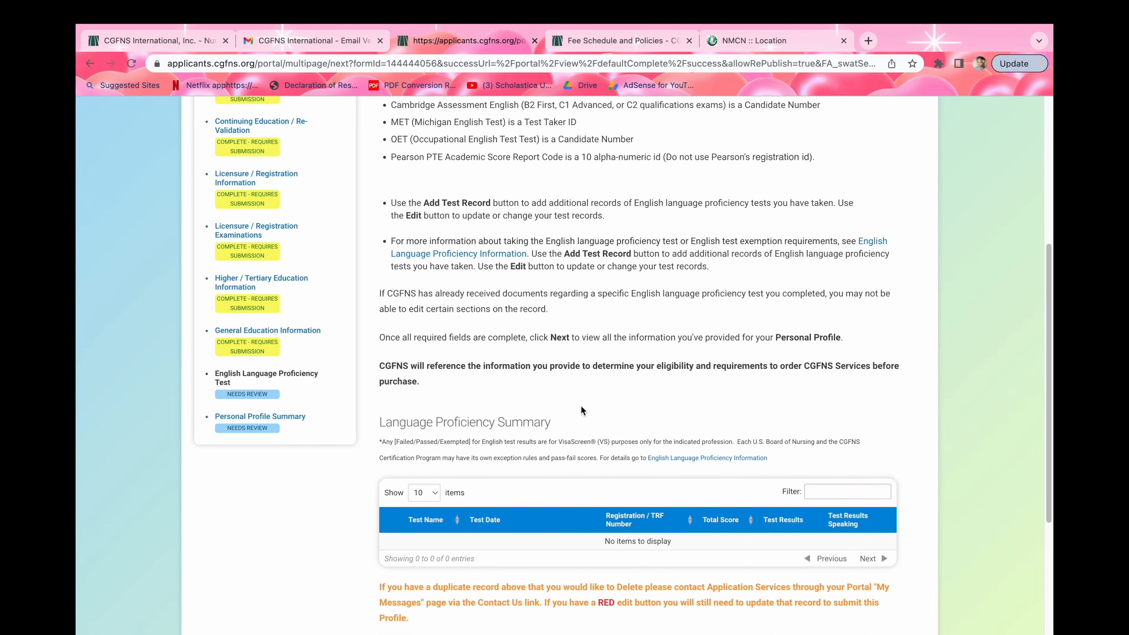
scroll(580, 411, down, 4)
scroll(581, 402, up, 11)
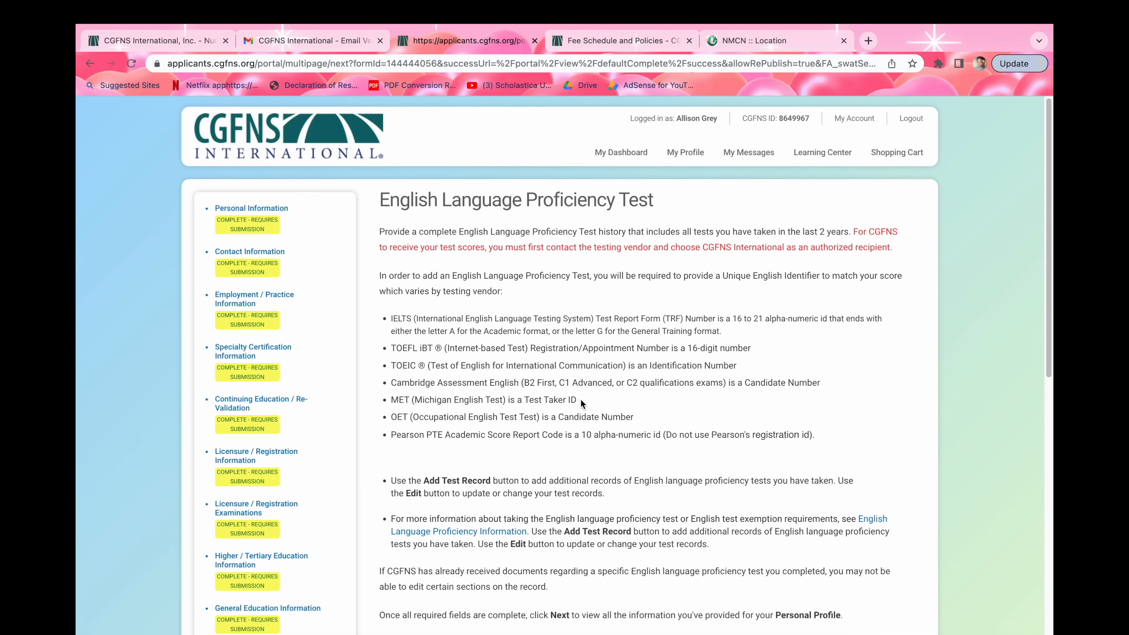
scroll(582, 393, down, 1)
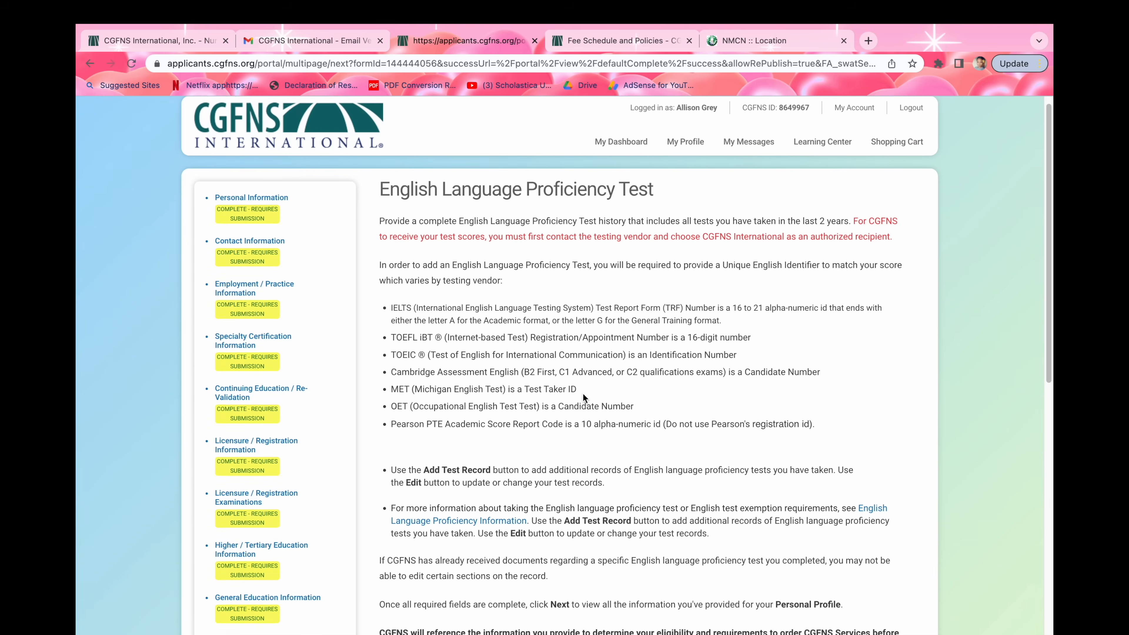
scroll(583, 393, down, 6)
scroll(582, 393, down, 5)
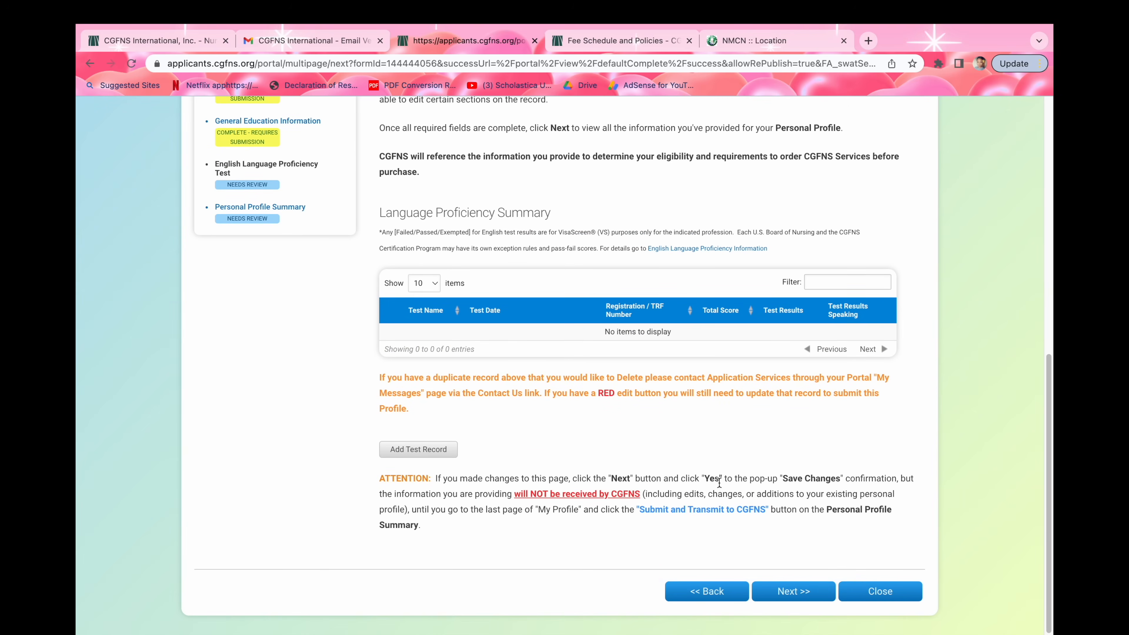
click(785, 595)
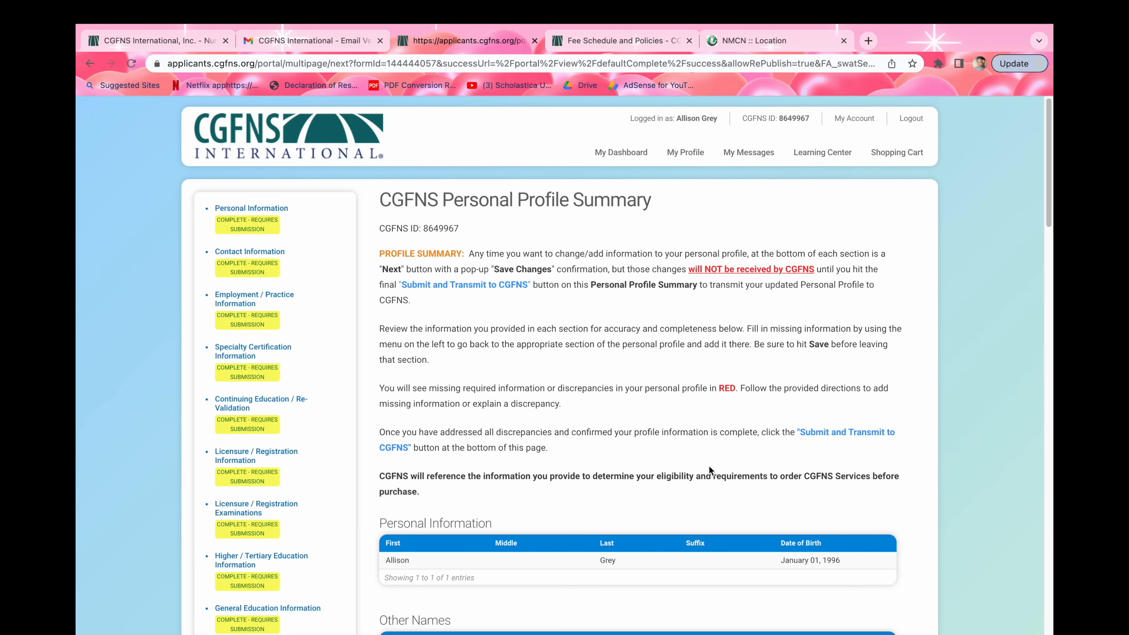
scroll(708, 465, down, 5)
scroll(708, 465, down, 3)
scroll(707, 464, down, 1)
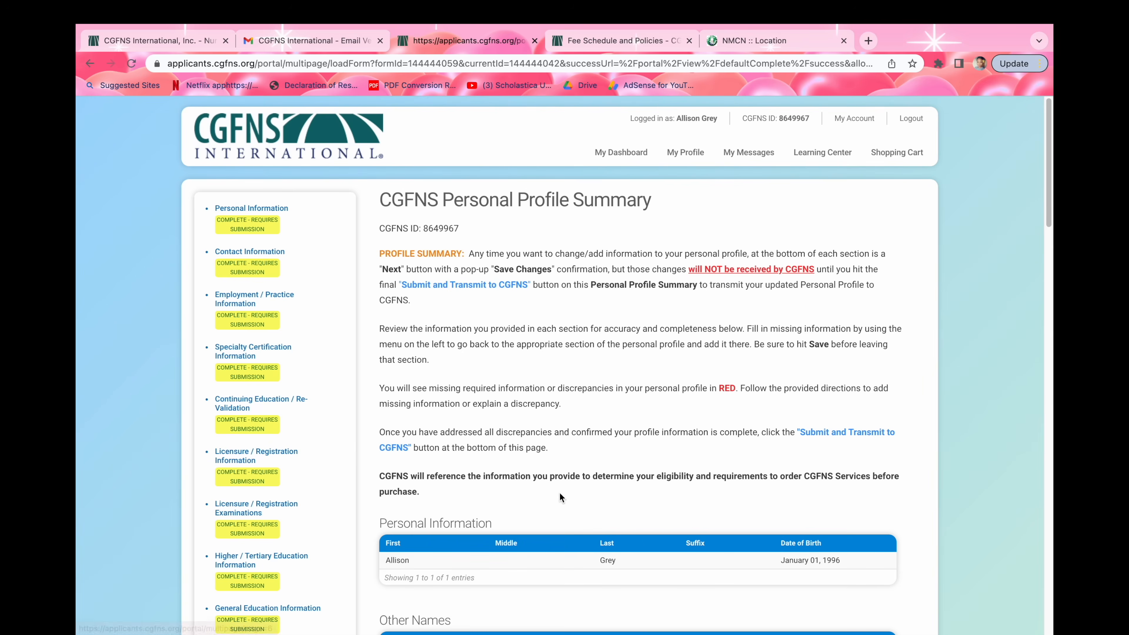
scroll(560, 496, down, 5)
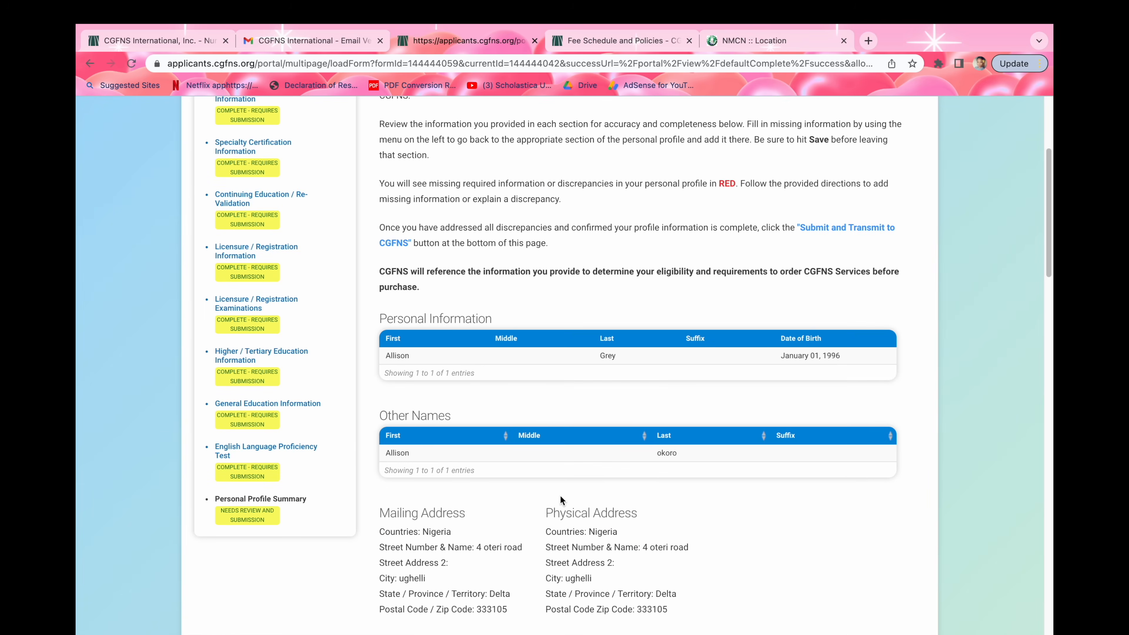
scroll(560, 495, down, 5)
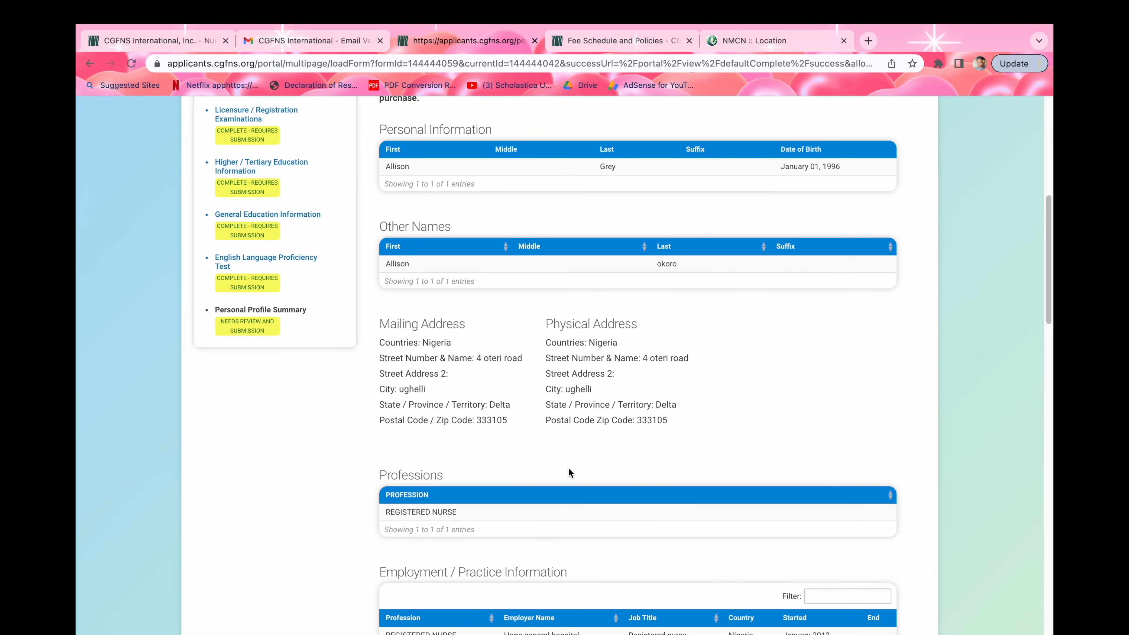
scroll(567, 470, down, 3)
scroll(566, 470, down, 3)
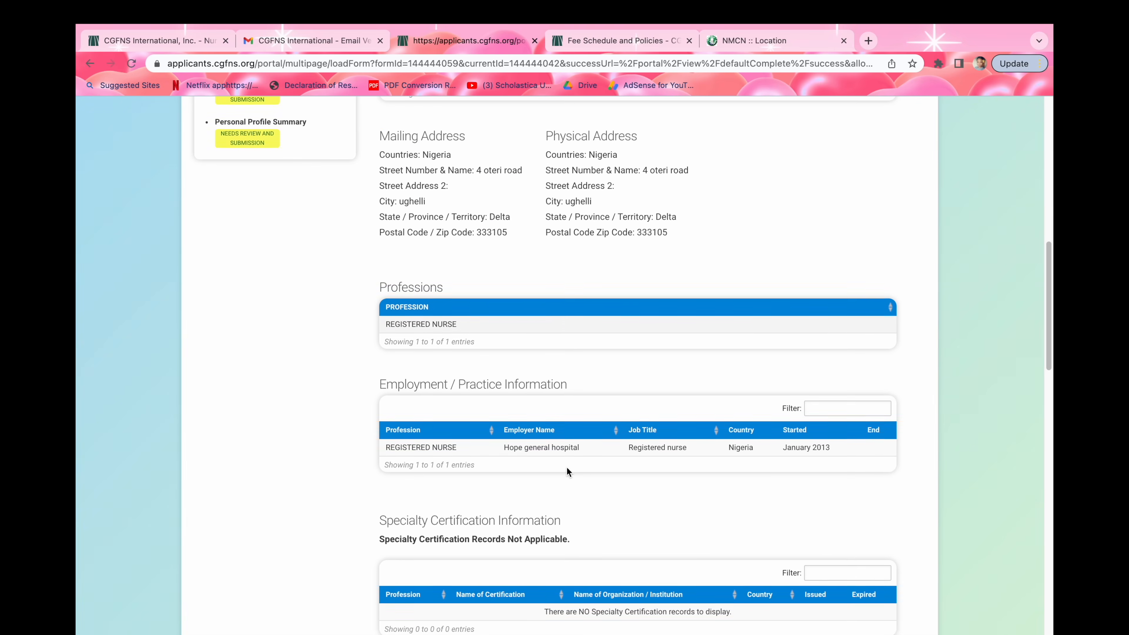
scroll(567, 471, down, 3)
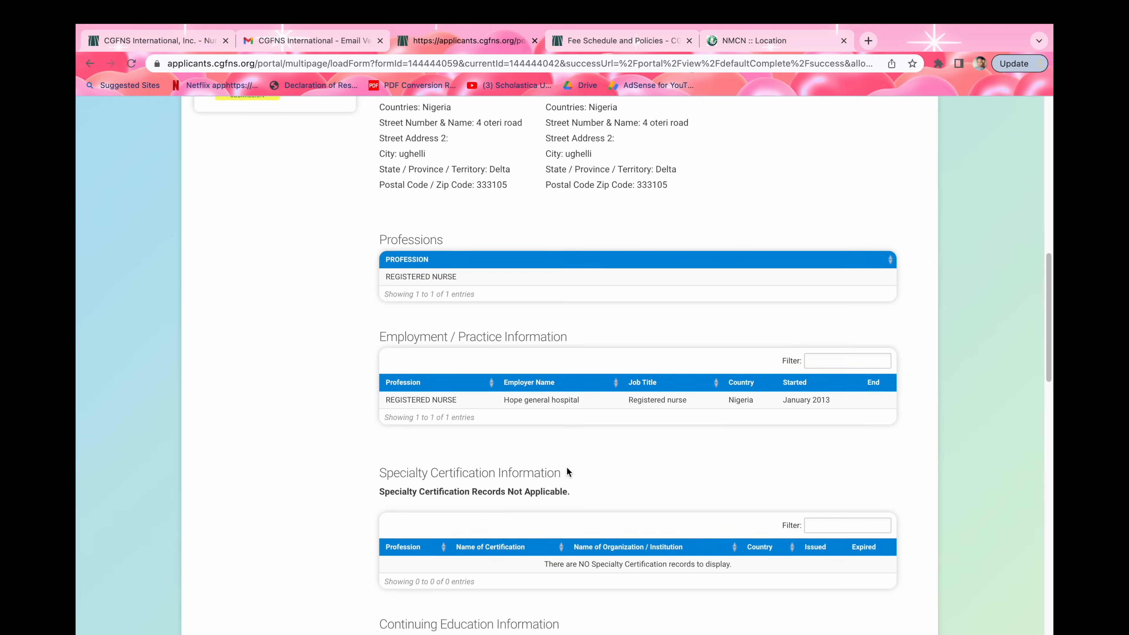
scroll(565, 470, down, 4)
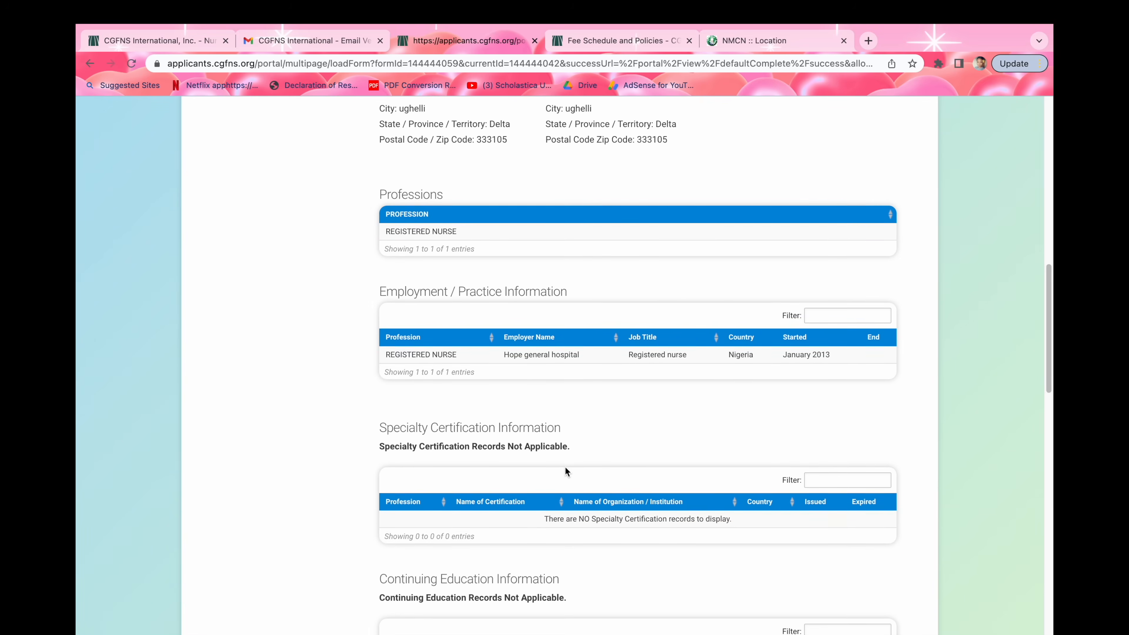
scroll(566, 467, down, 2)
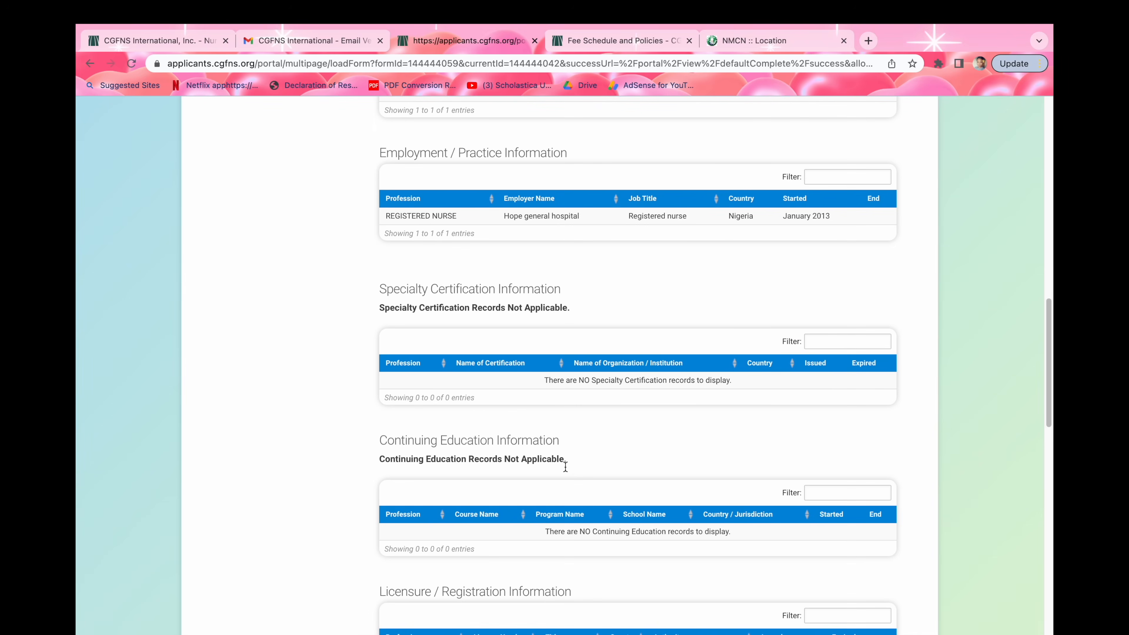
scroll(565, 470, down, 3)
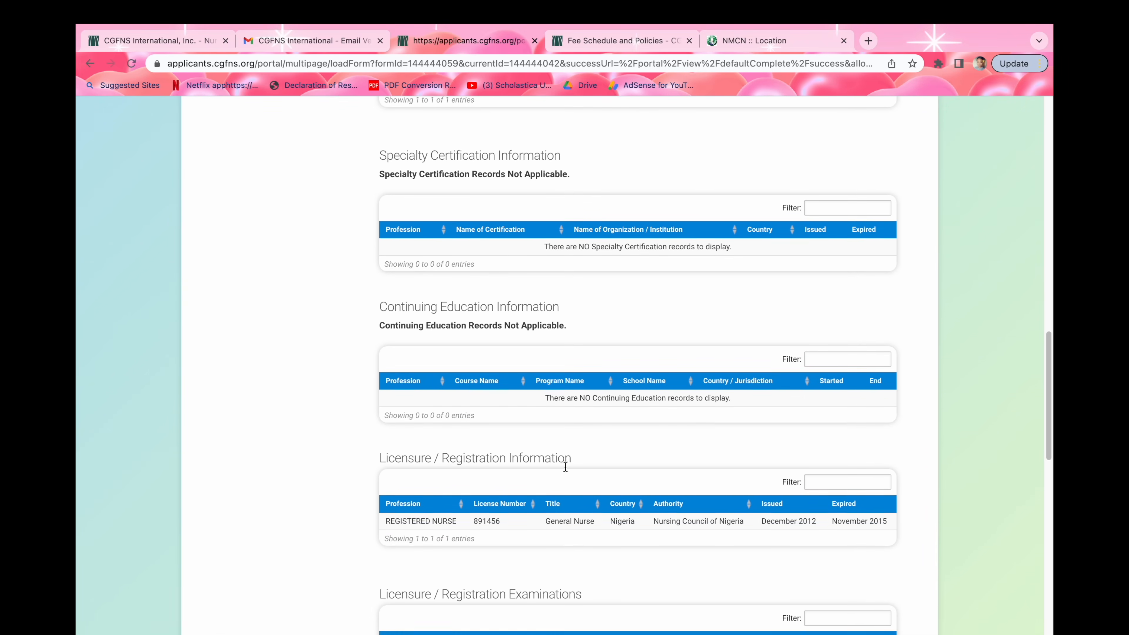
scroll(565, 467, down, 3)
scroll(565, 471, down, 3)
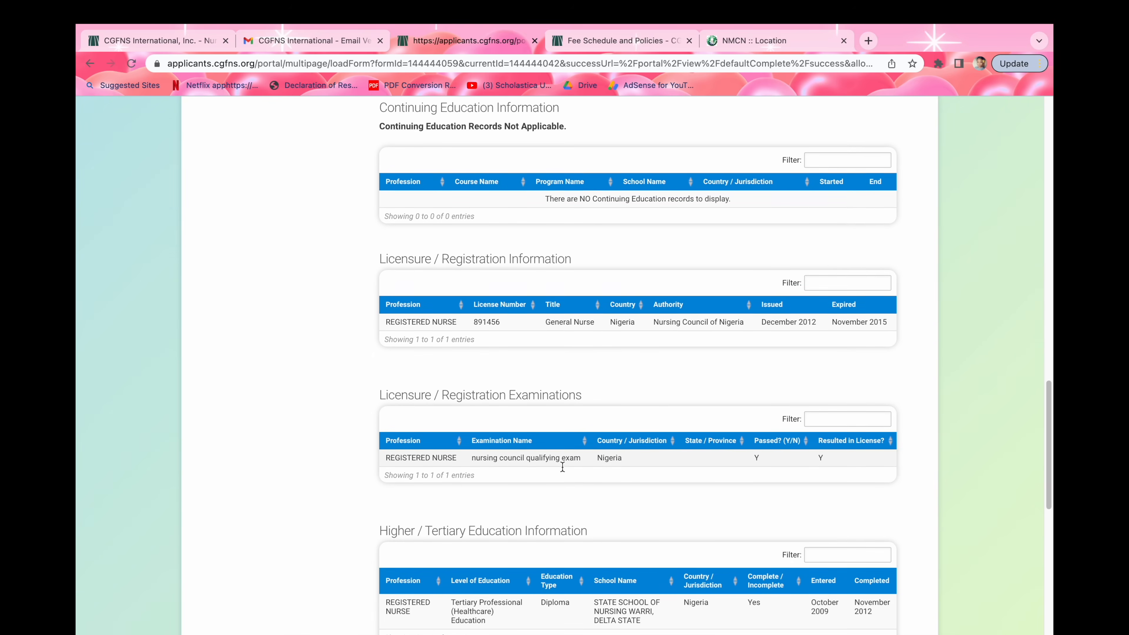
scroll(562, 467, down, 1)
scroll(561, 471, down, 1)
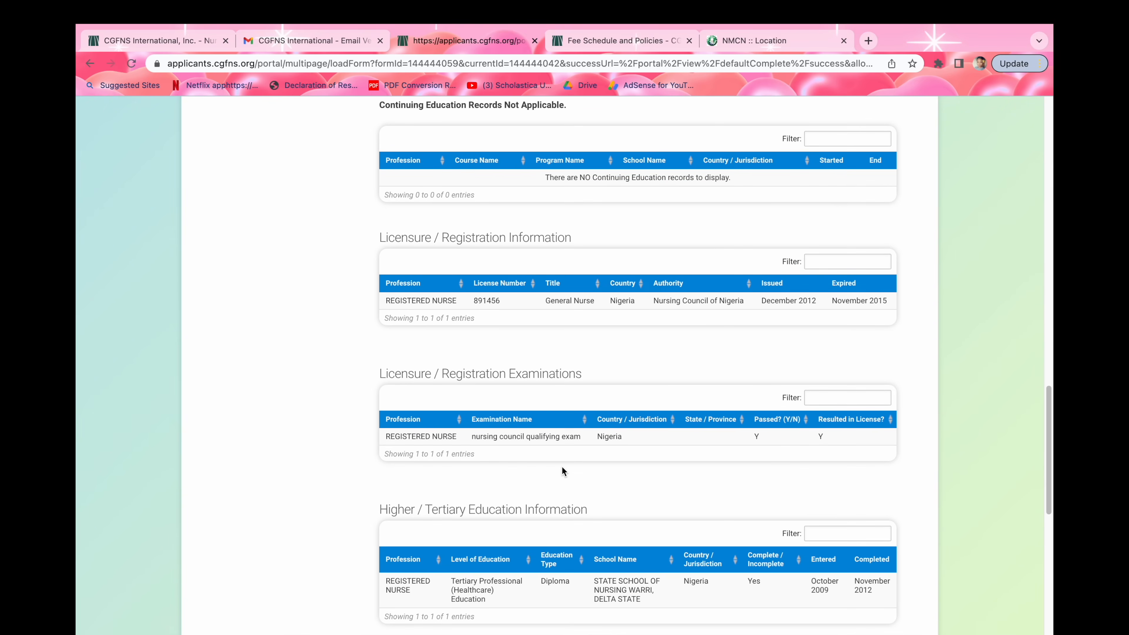
scroll(561, 467, down, 3)
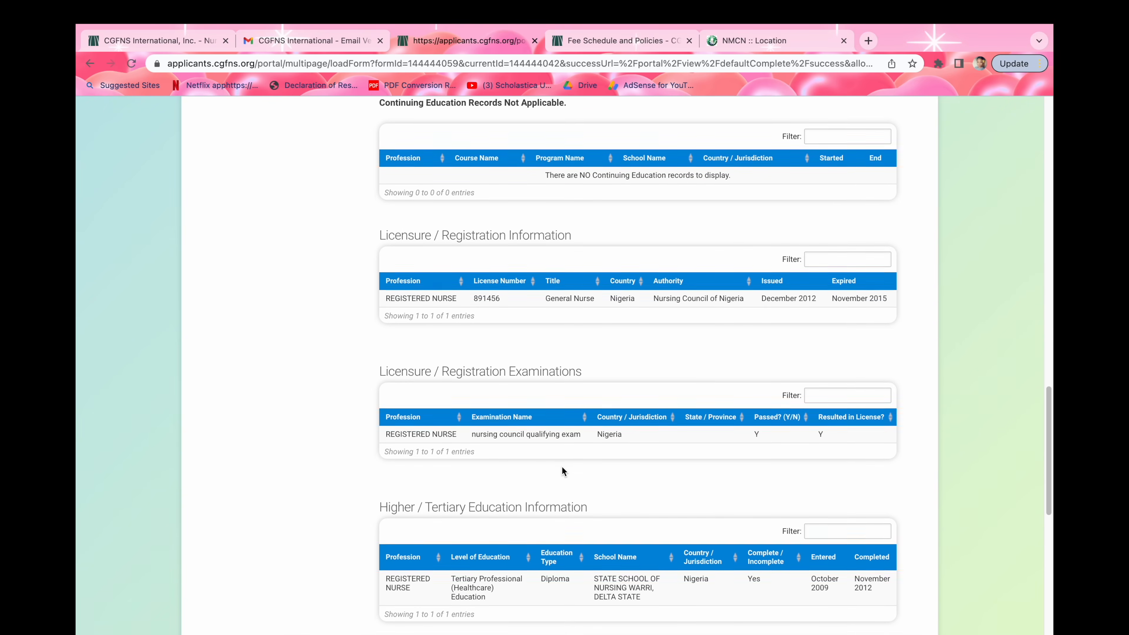
scroll(561, 466, down, 2)
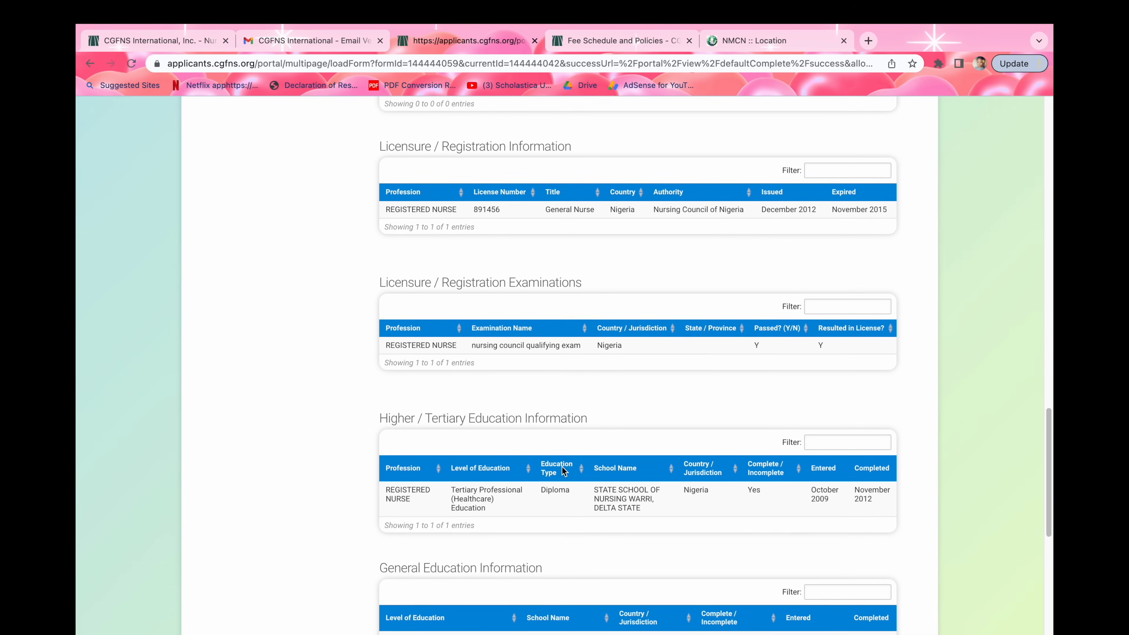
scroll(560, 466, down, 1)
scroll(561, 465, down, 1)
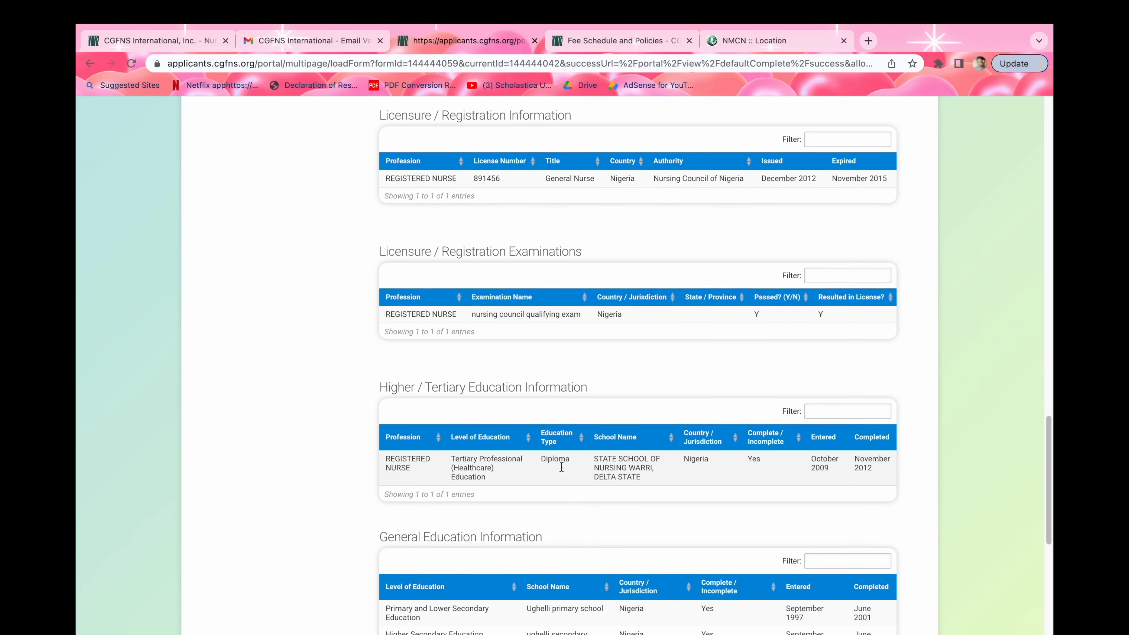
scroll(561, 466, down, 3)
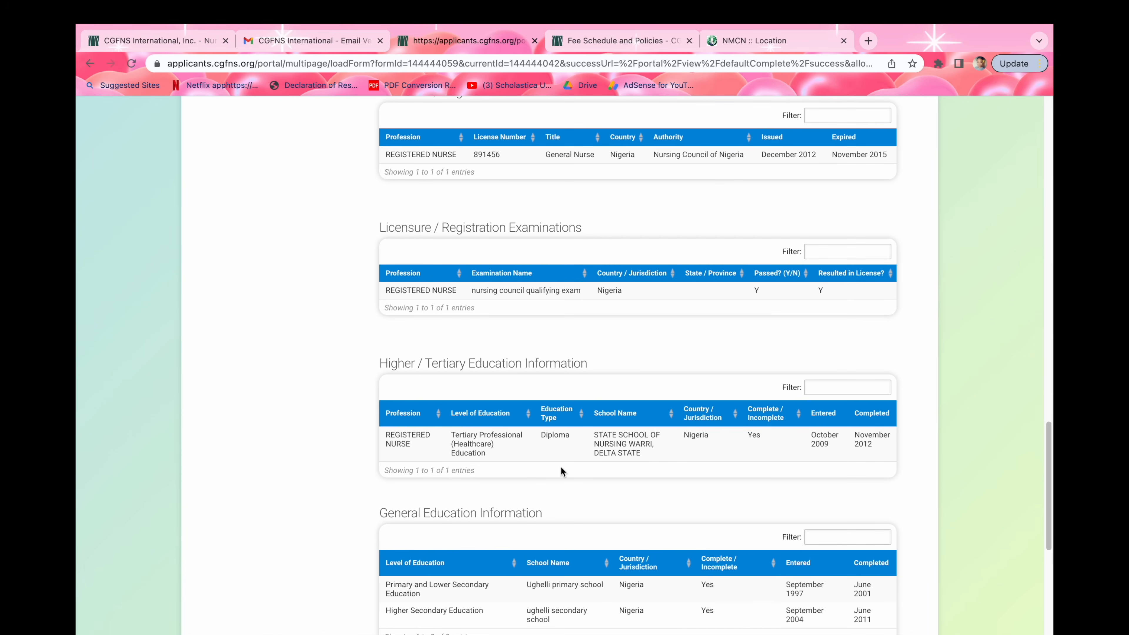
scroll(561, 466, down, 4)
scroll(561, 467, down, 3)
scroll(560, 467, down, 6)
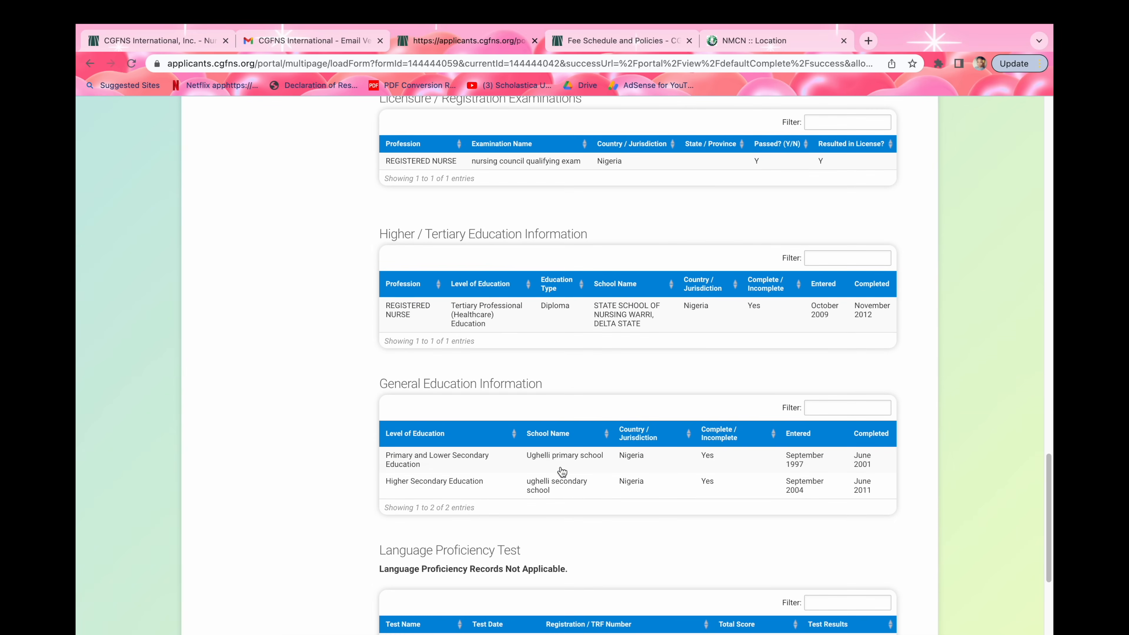
scroll(561, 471, down, 5)
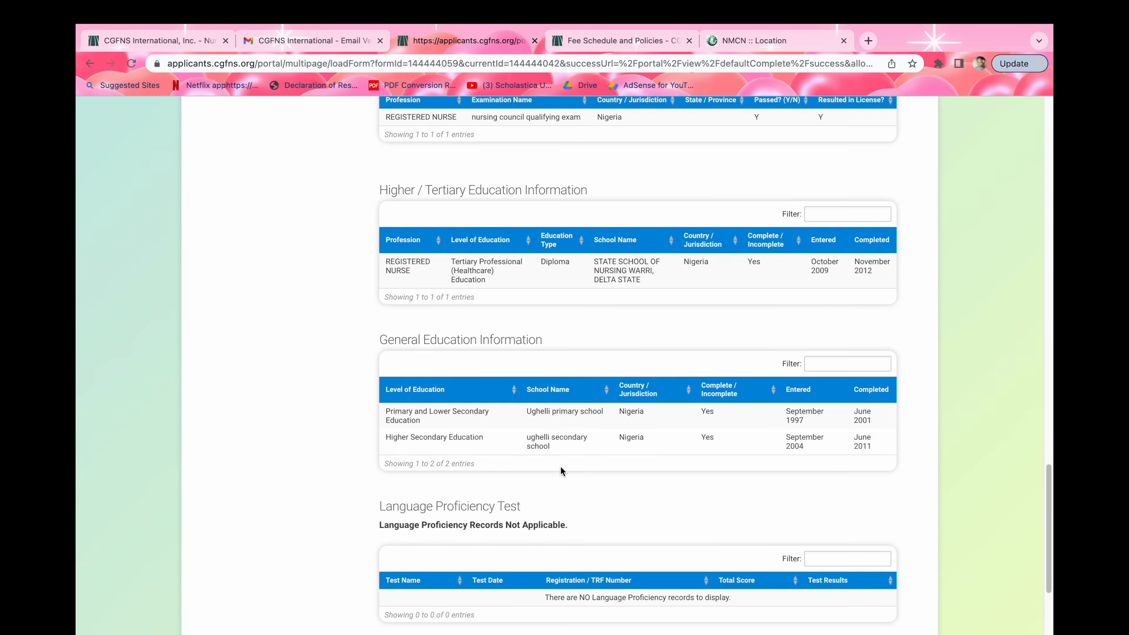
scroll(561, 471, down, 5)
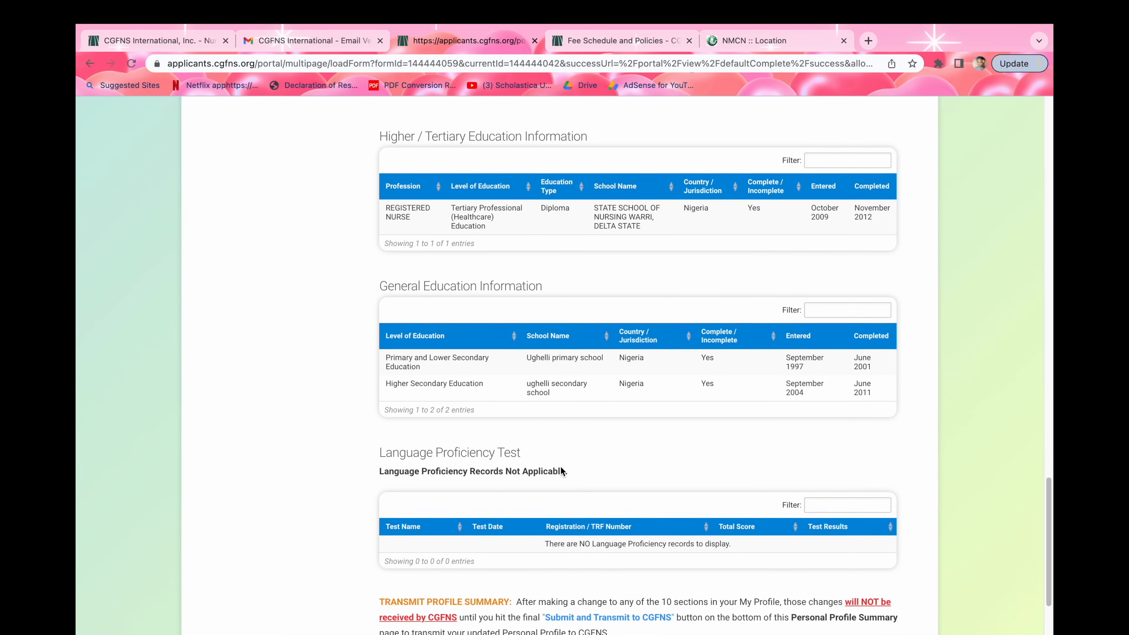
scroll(560, 468, down, 1)
scroll(561, 466, down, 1)
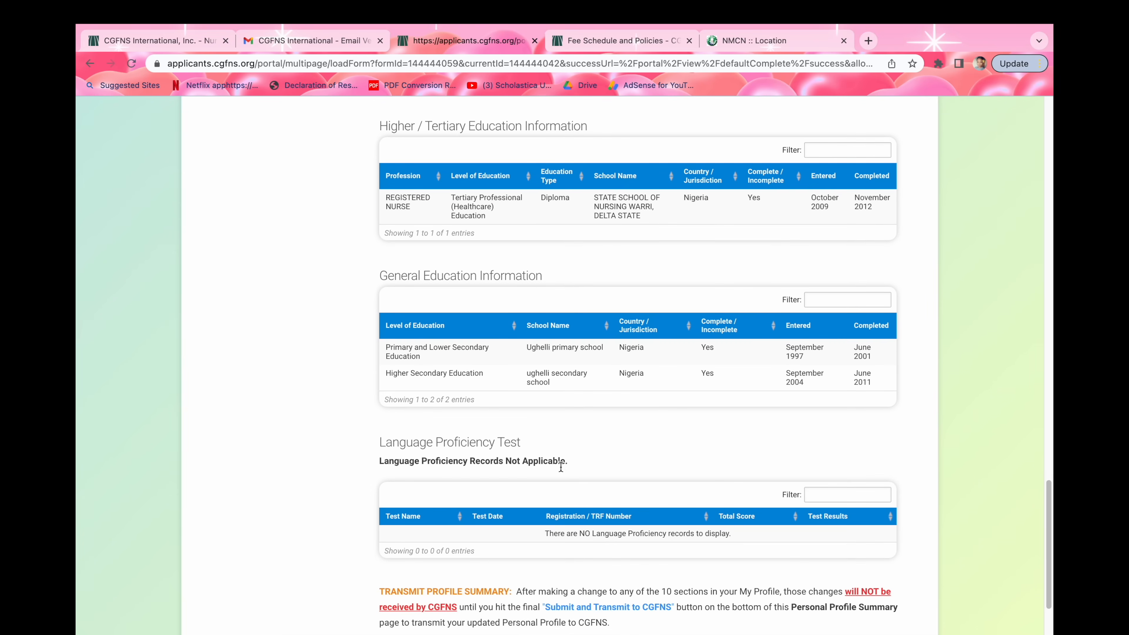
scroll(560, 466, down, 3)
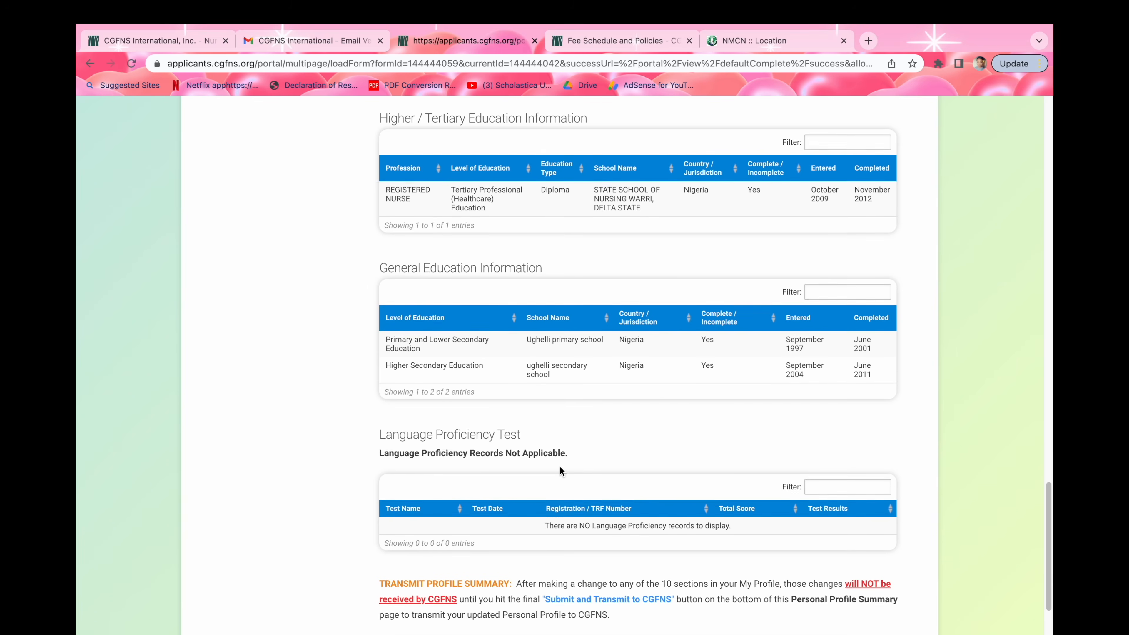
scroll(560, 466, down, 8)
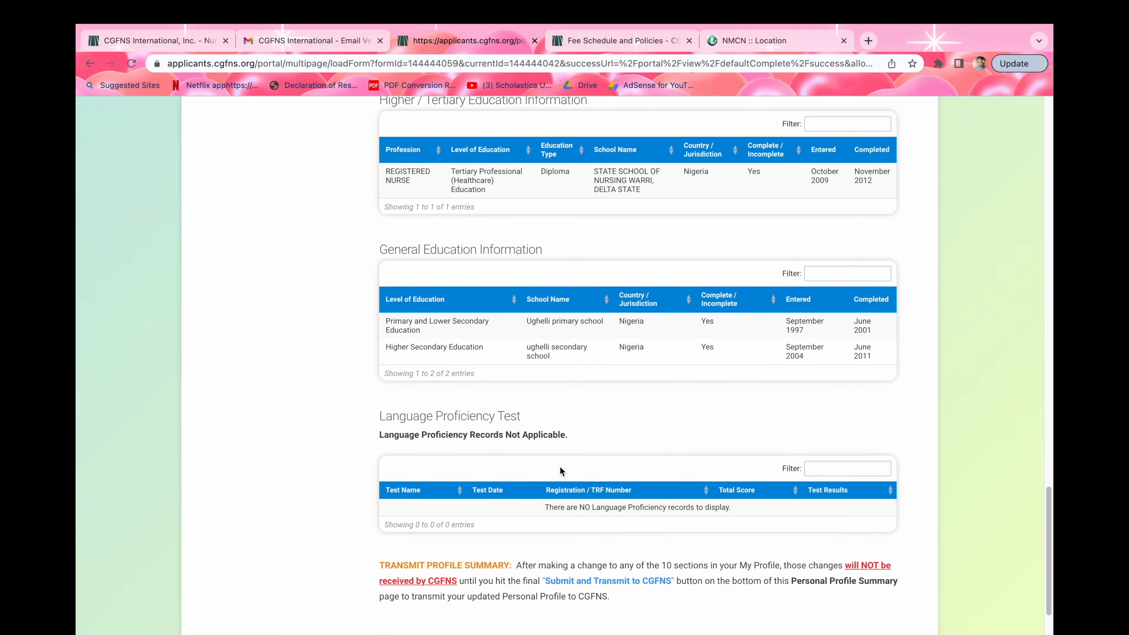
Submit and transmit the profile to CGFNS, confirming the processing alert with OK
scroll(560, 468, down, 7)
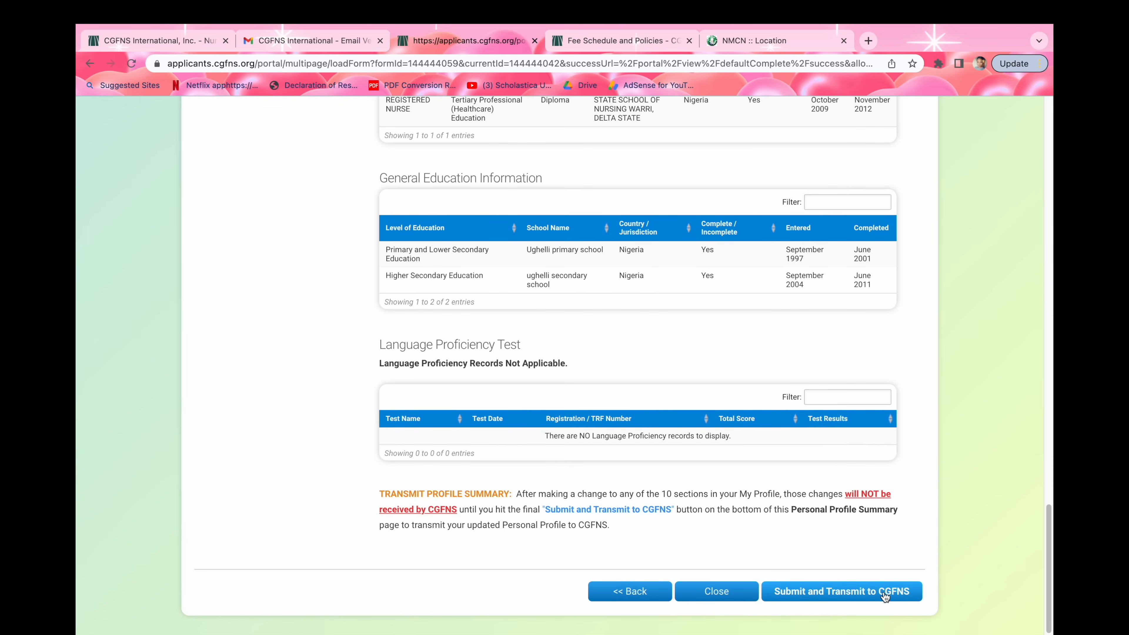
click(846, 597)
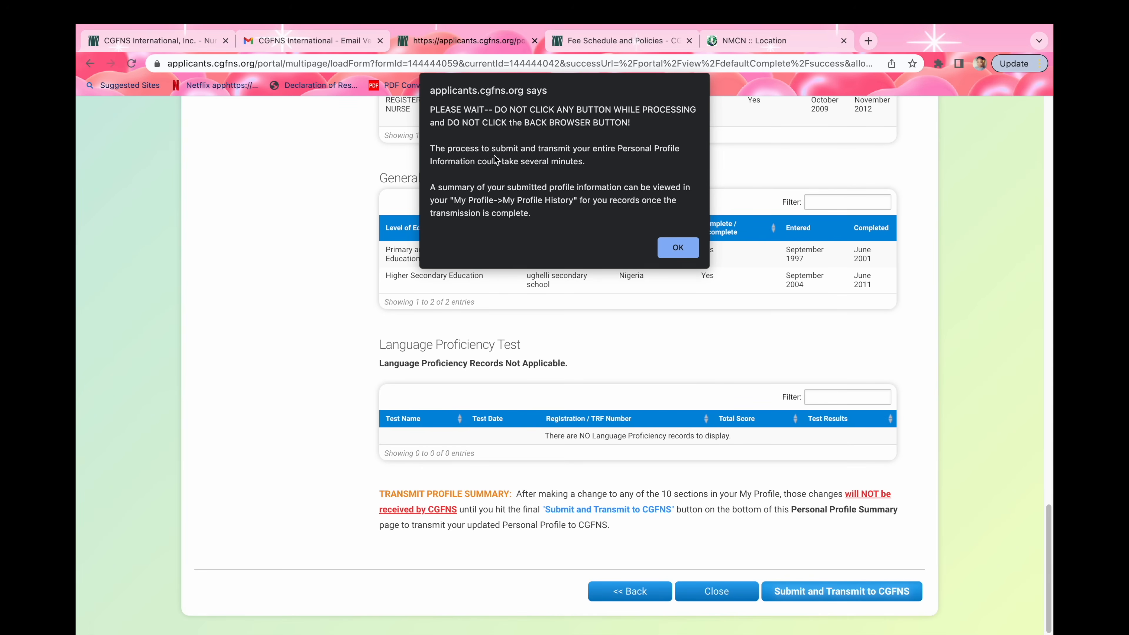
click(685, 250)
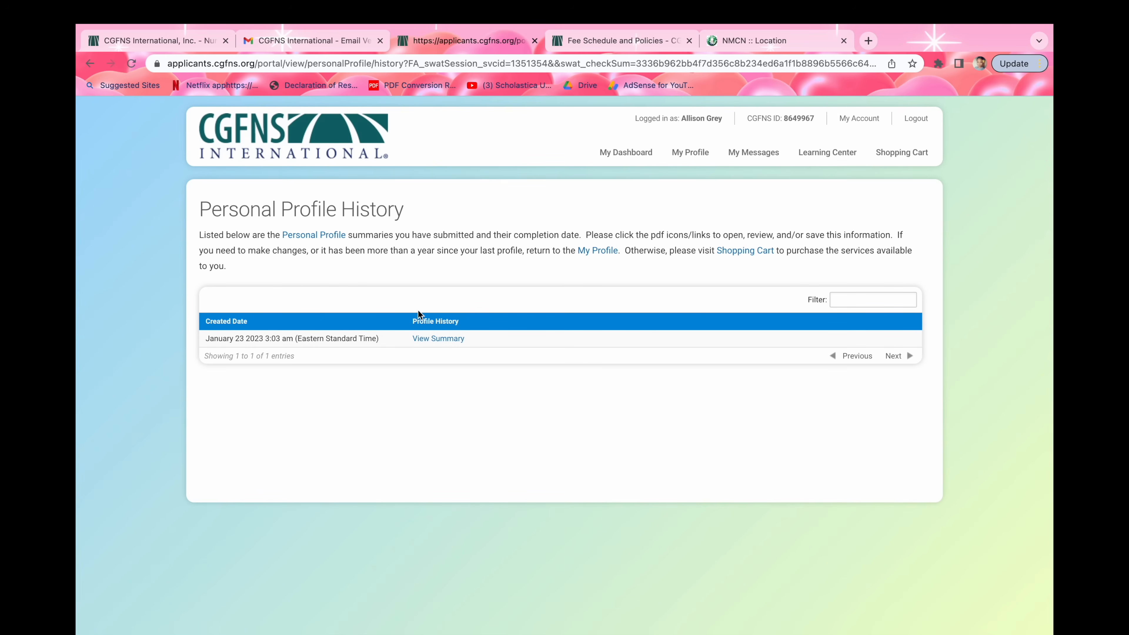
In the Shopping Cart, continue with Credentials Evaluation Service (CES) to list its services
mouse_move(891, 158)
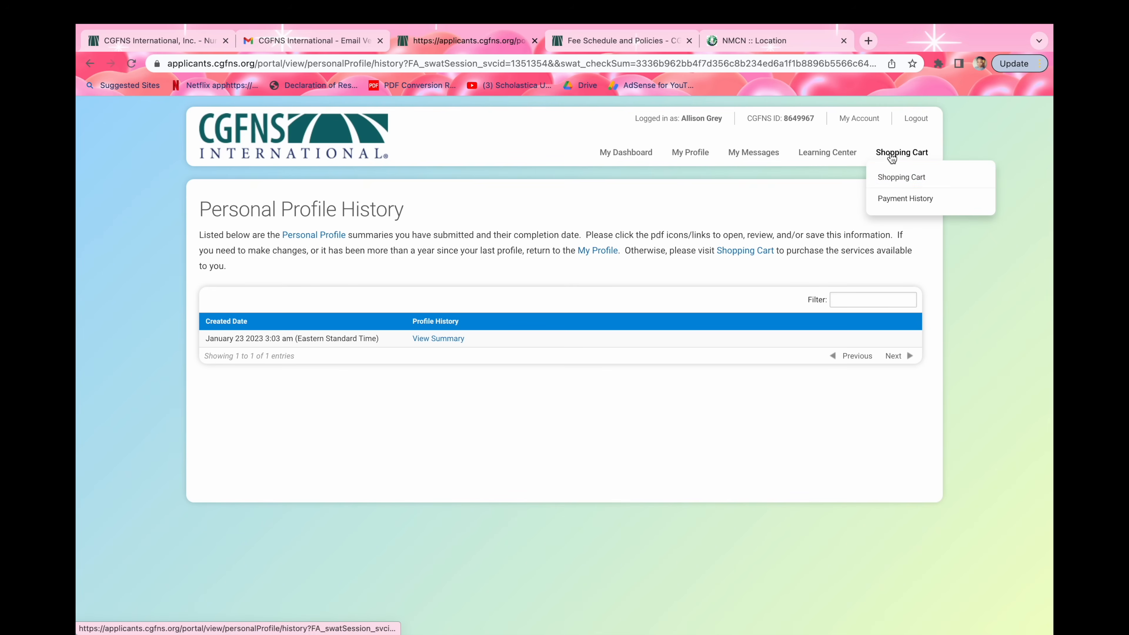
click(894, 177)
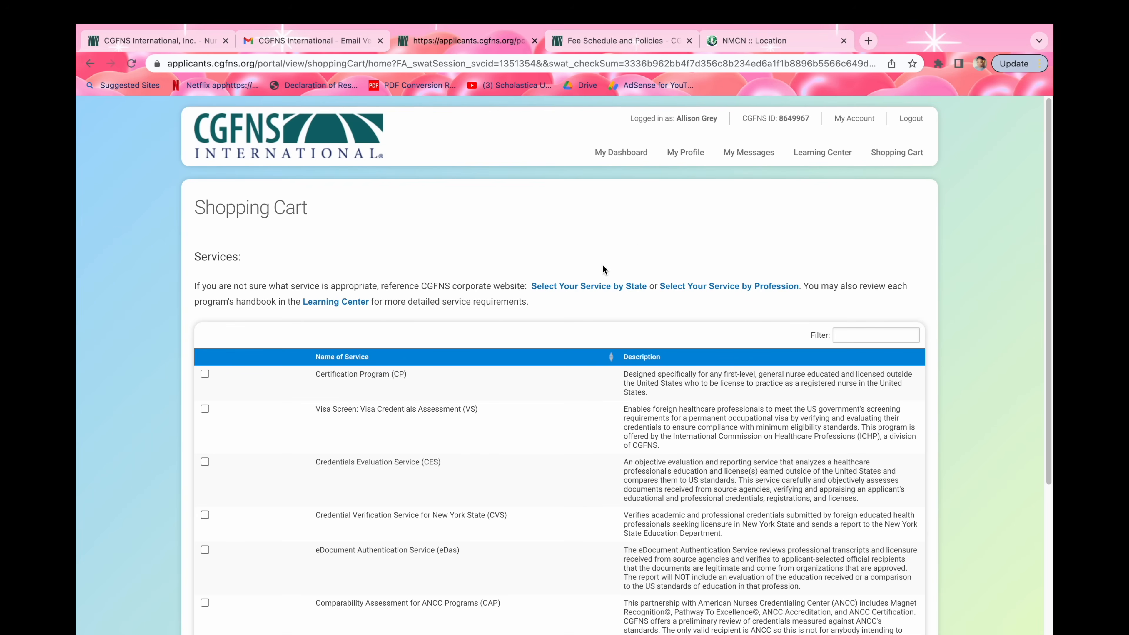
scroll(428, 392, down, 3)
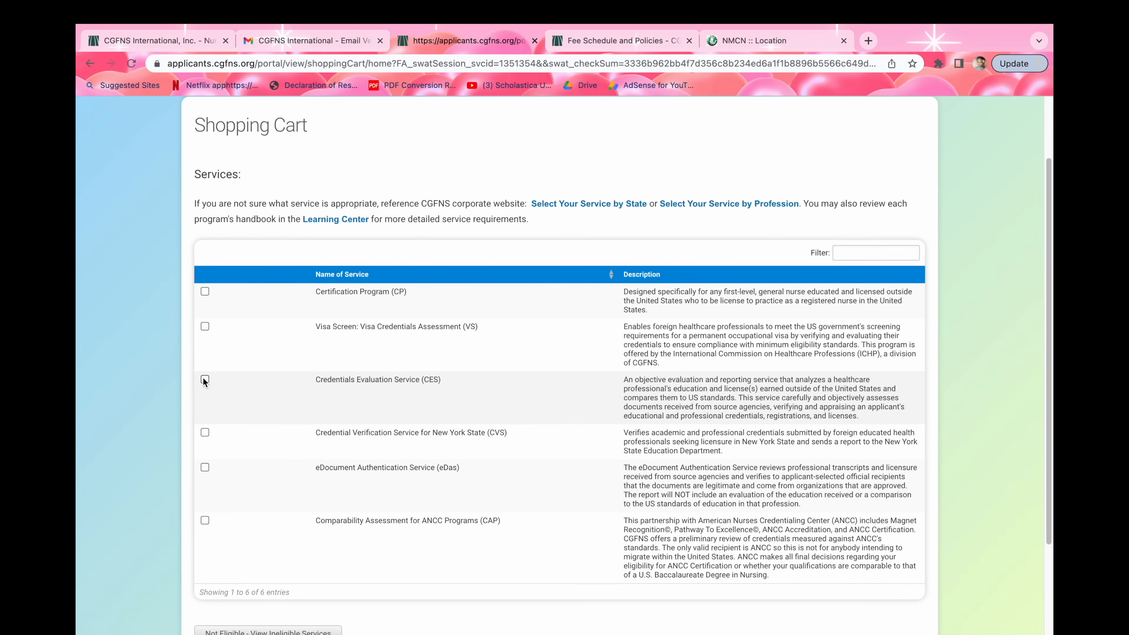
scroll(644, 430, down, 3)
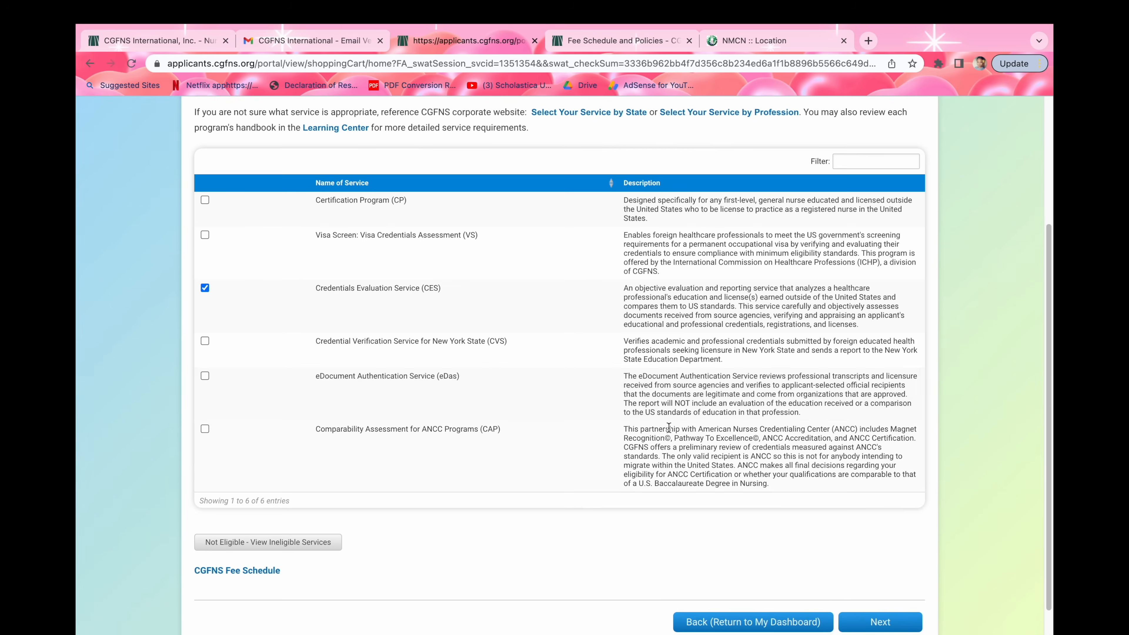
click(879, 596)
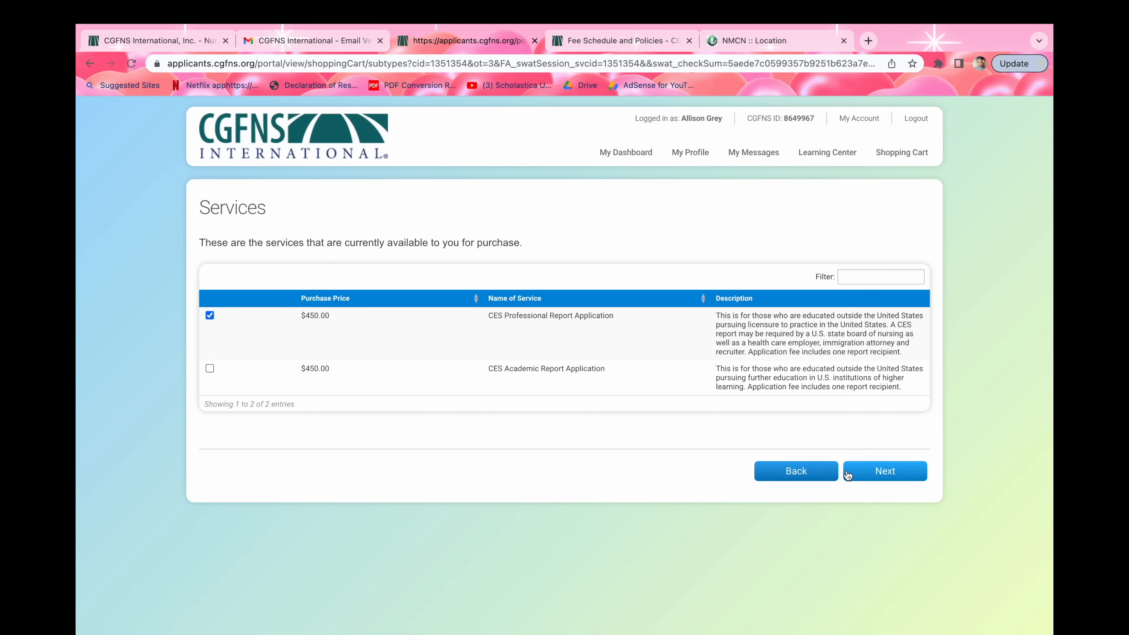
Proceed with the CES Professional Report and add a Licensure recipient for Registered Nurse
click(881, 473)
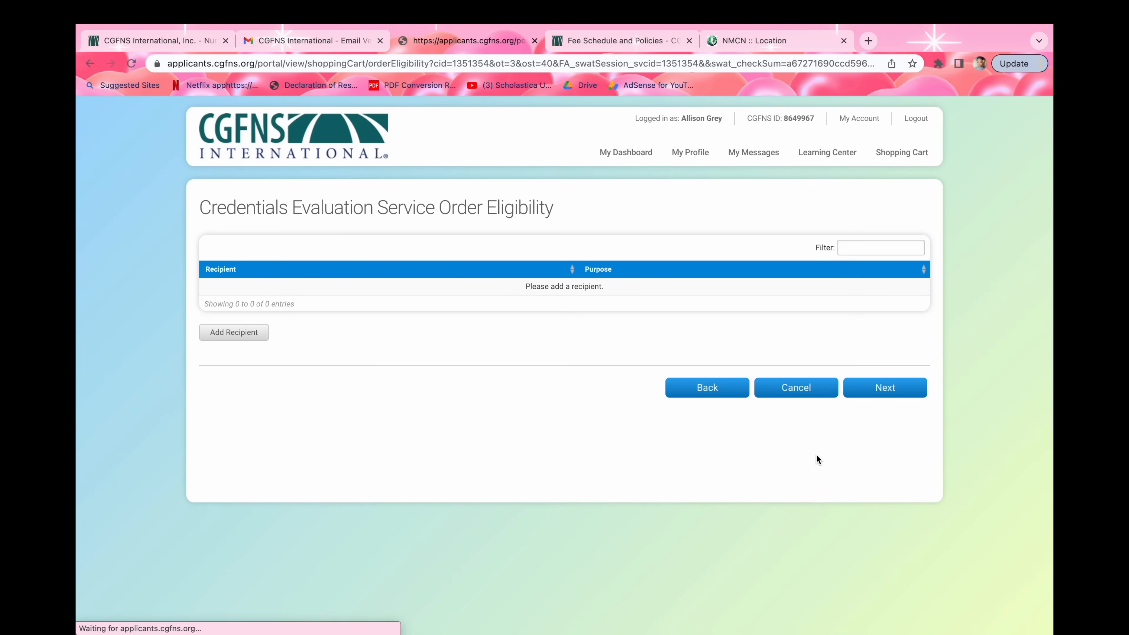
click(224, 335)
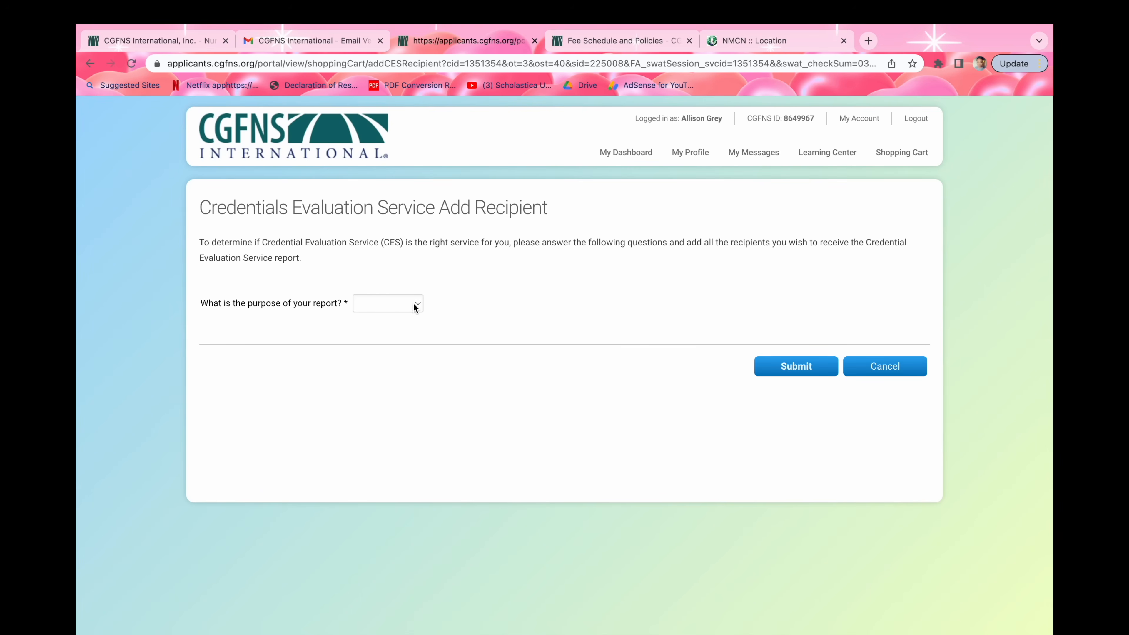
click(417, 305)
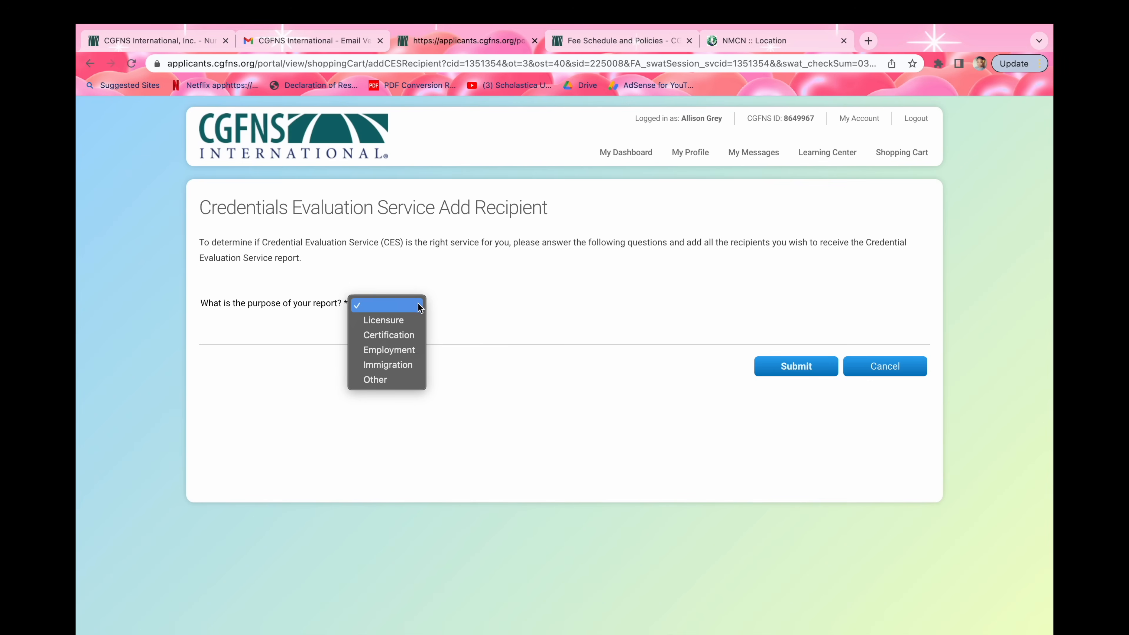
click(392, 324)
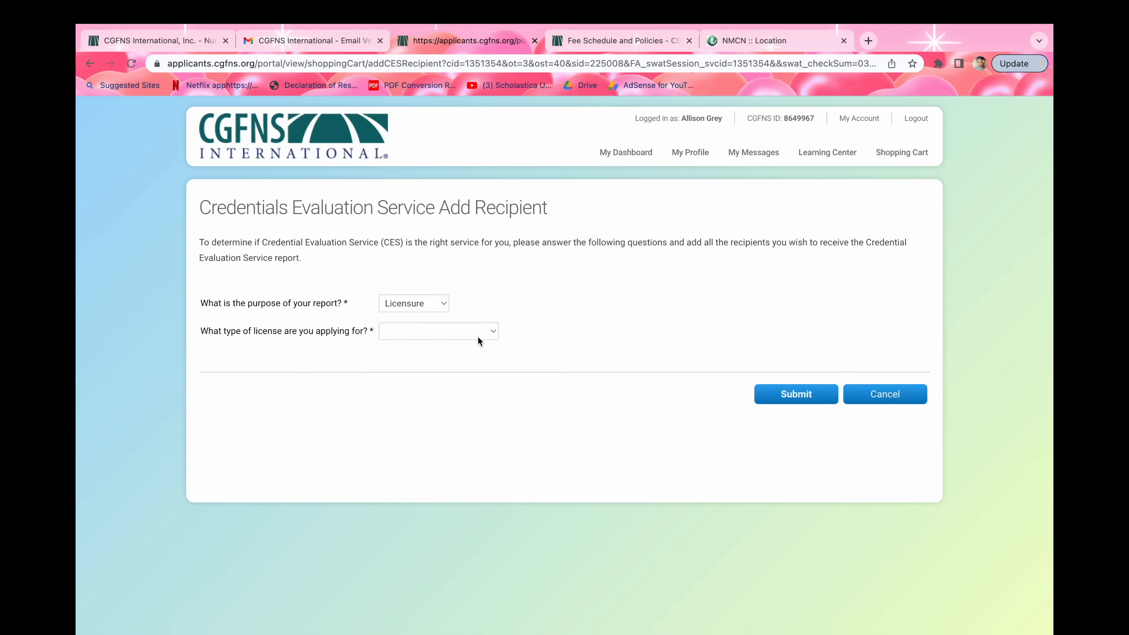
click(491, 334)
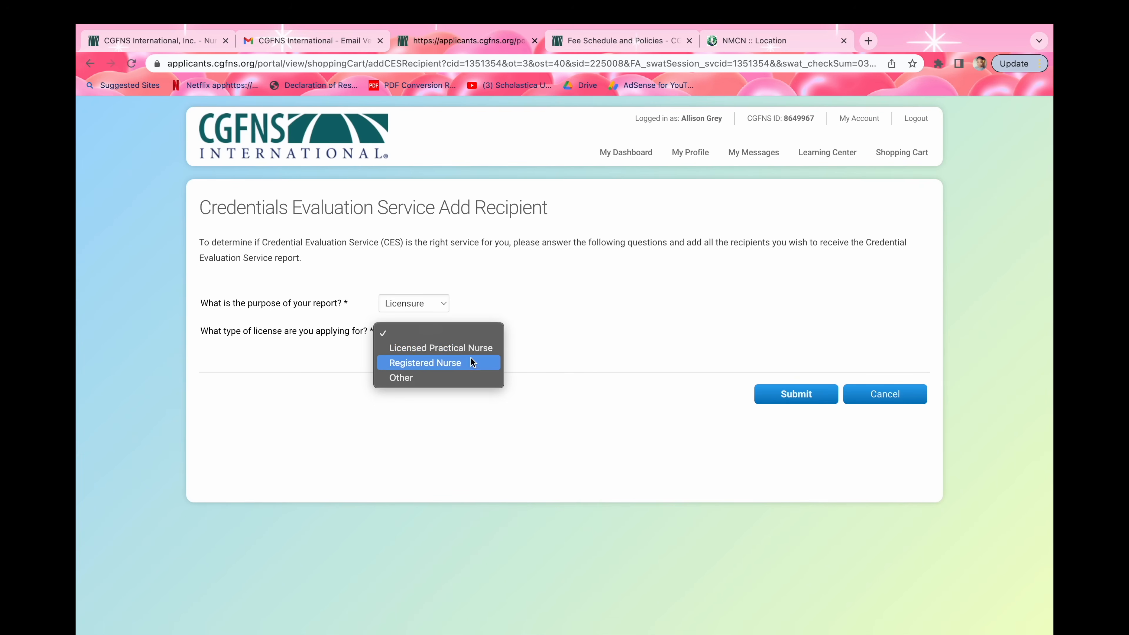
click(463, 364)
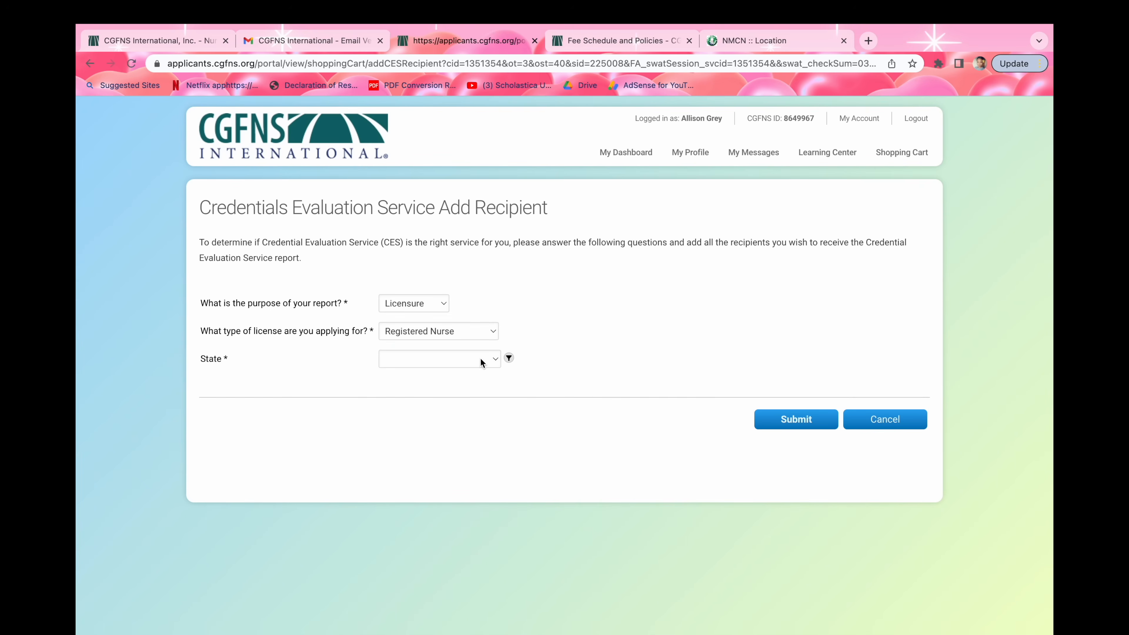
Choose Texas and TEXAS BOARD OF NURSING, submit the recipient, and pass the eligibility step
click(498, 360)
scroll(448, 428, down, 10)
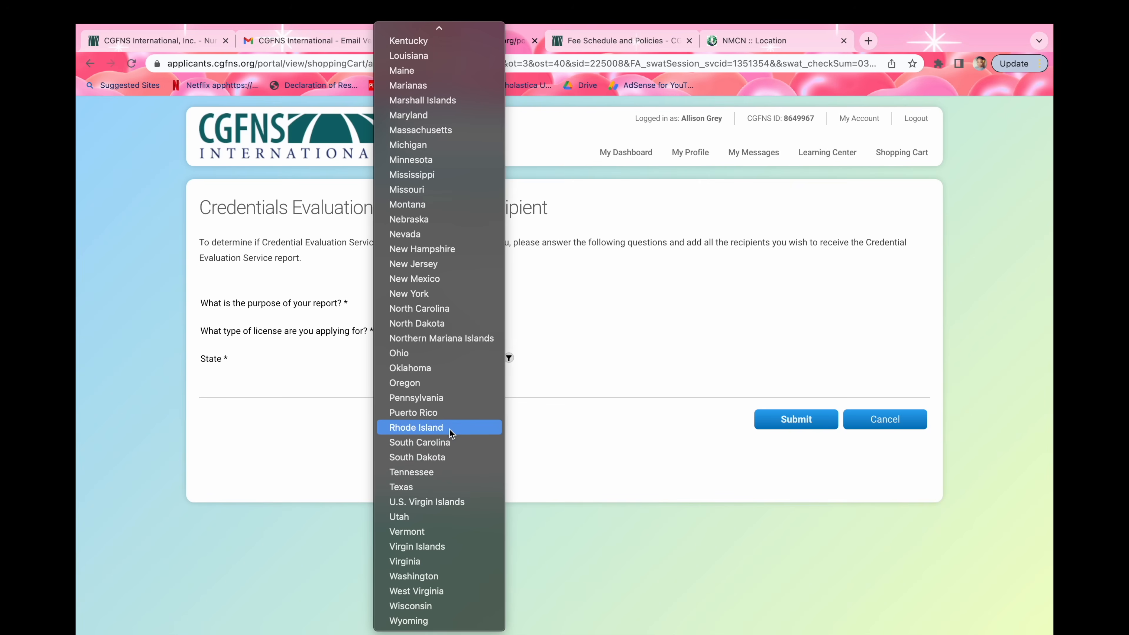
click(418, 486)
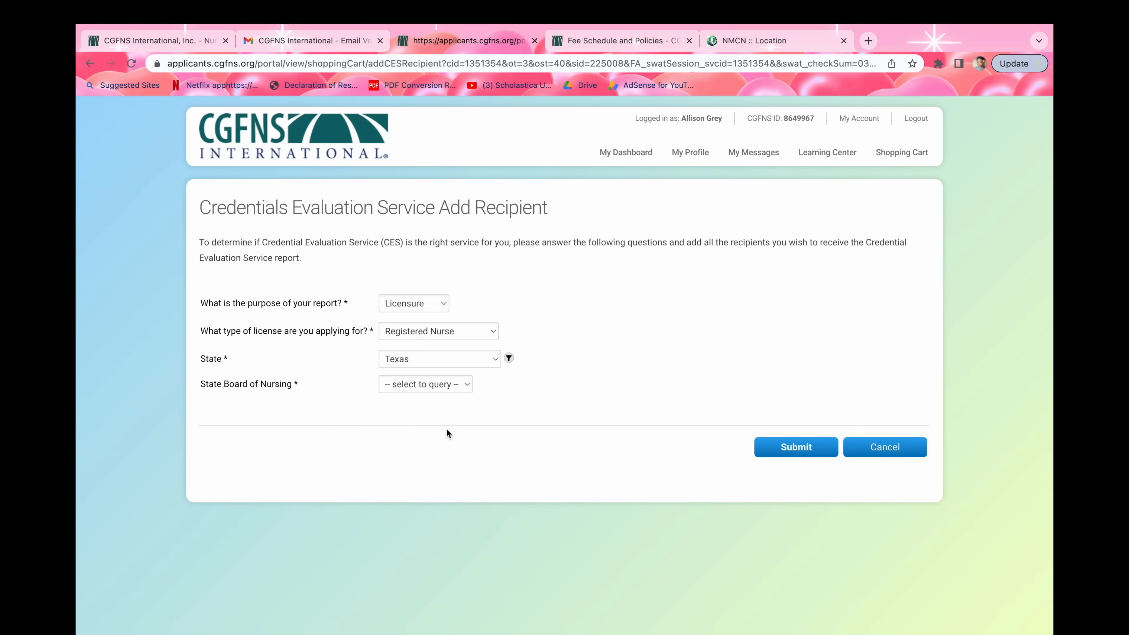
click(466, 386)
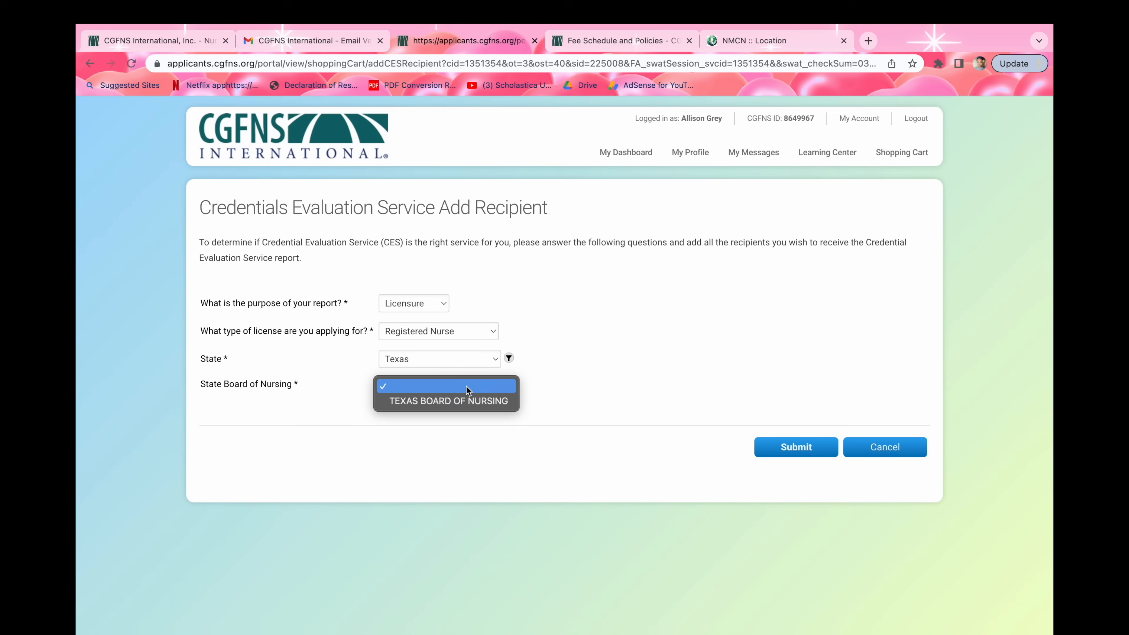
click(464, 401)
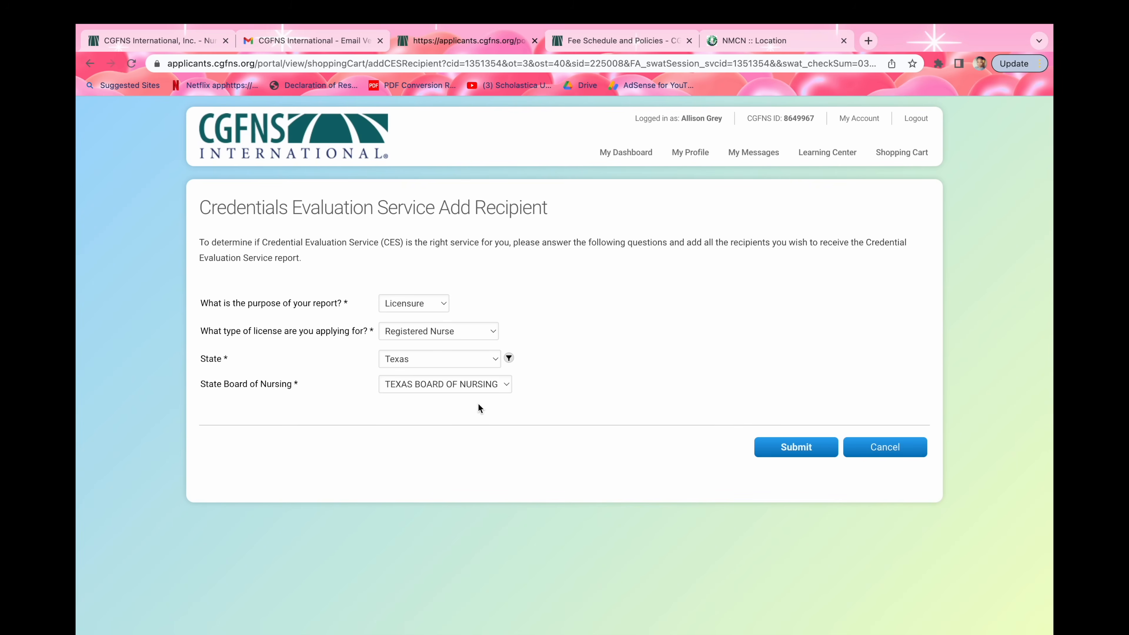
click(783, 454)
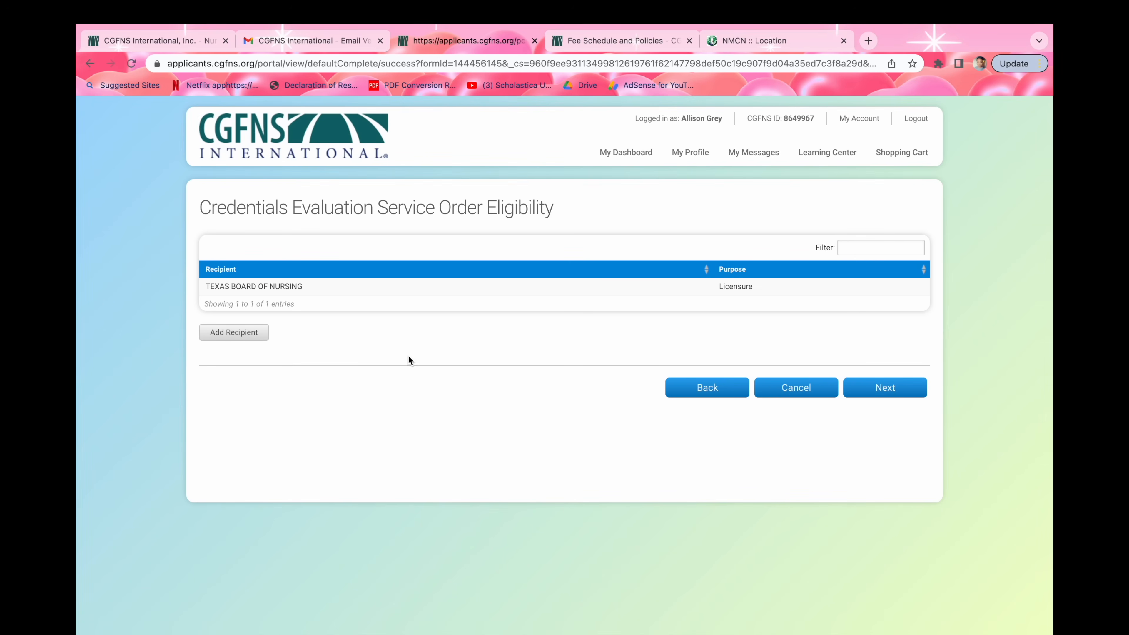
click(884, 386)
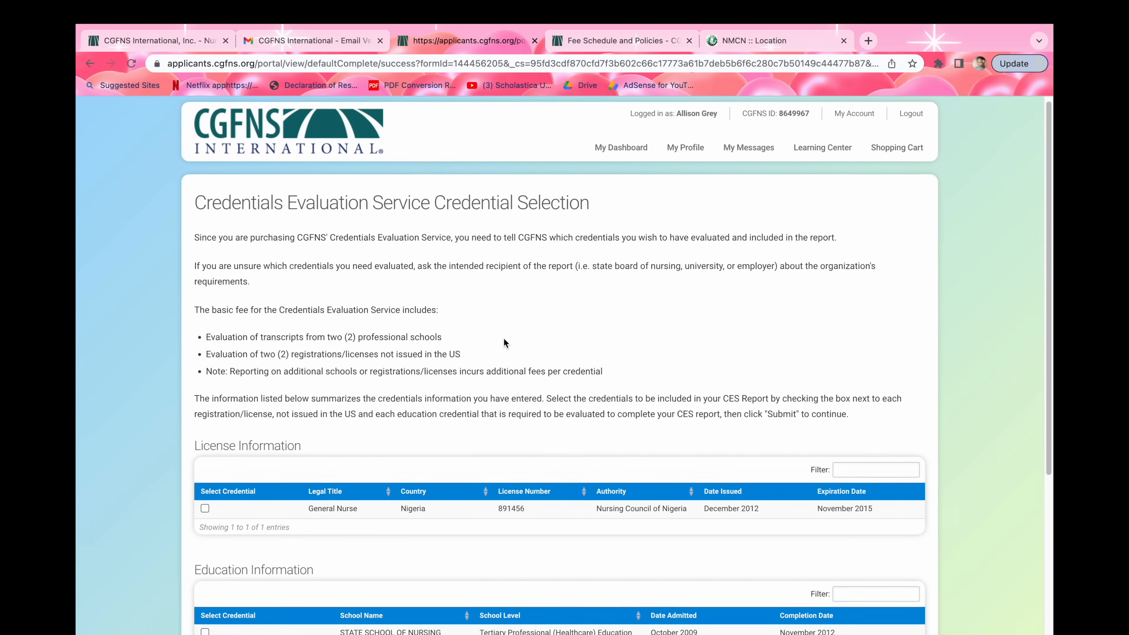
Select the nursing licence and both schools, including ughelli secondary school, and submit them
scroll(502, 342, down, 1)
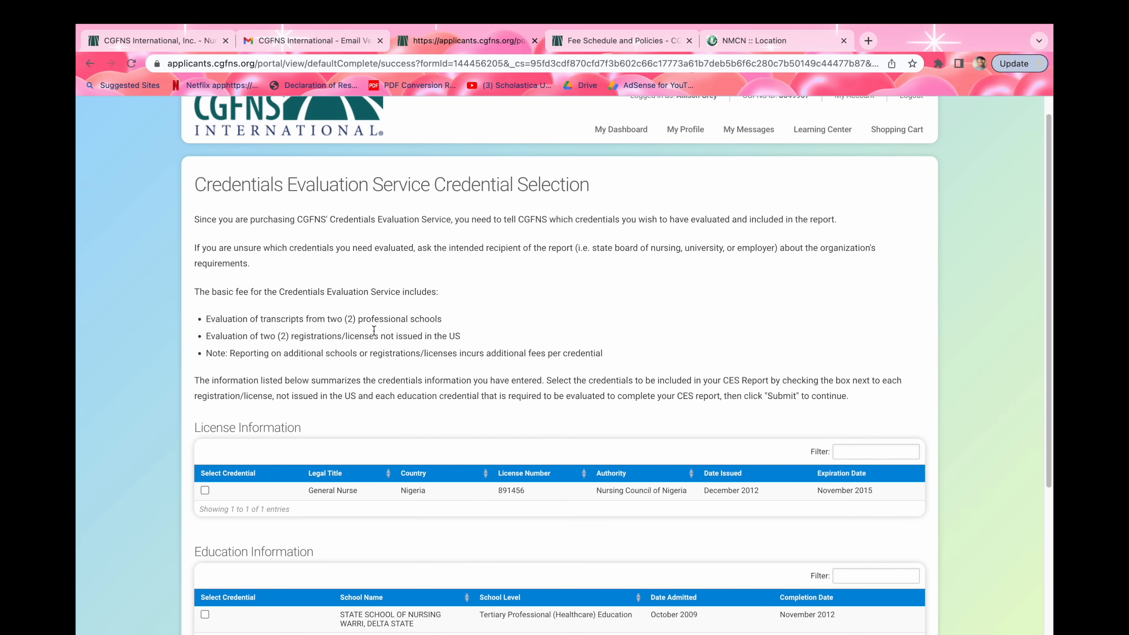
scroll(375, 332, down, 1)
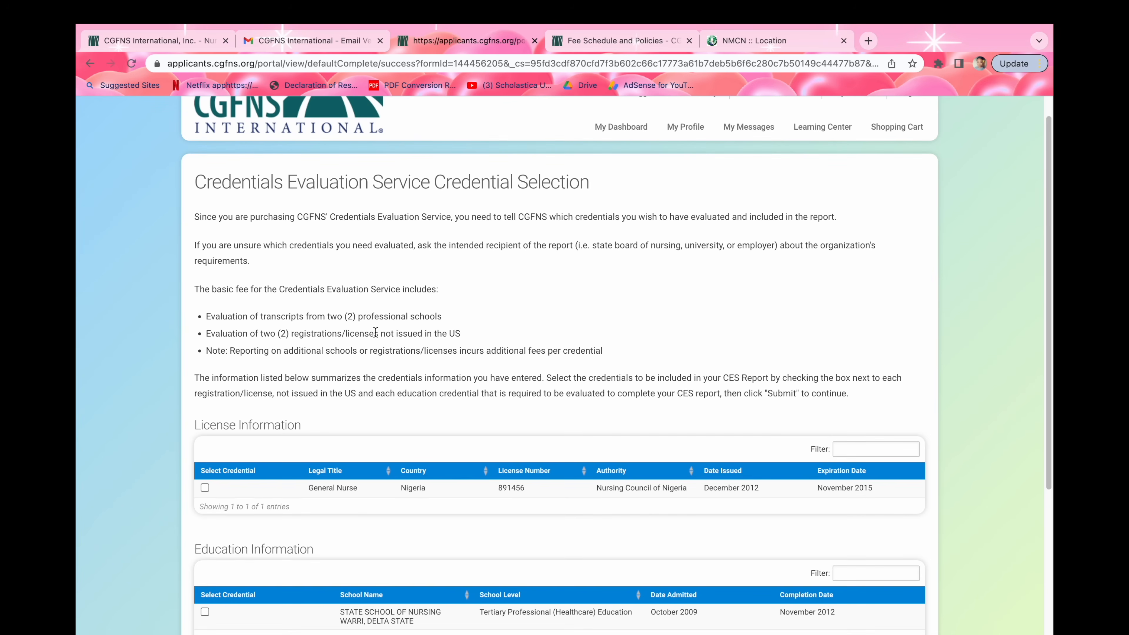
scroll(375, 332, down, 5)
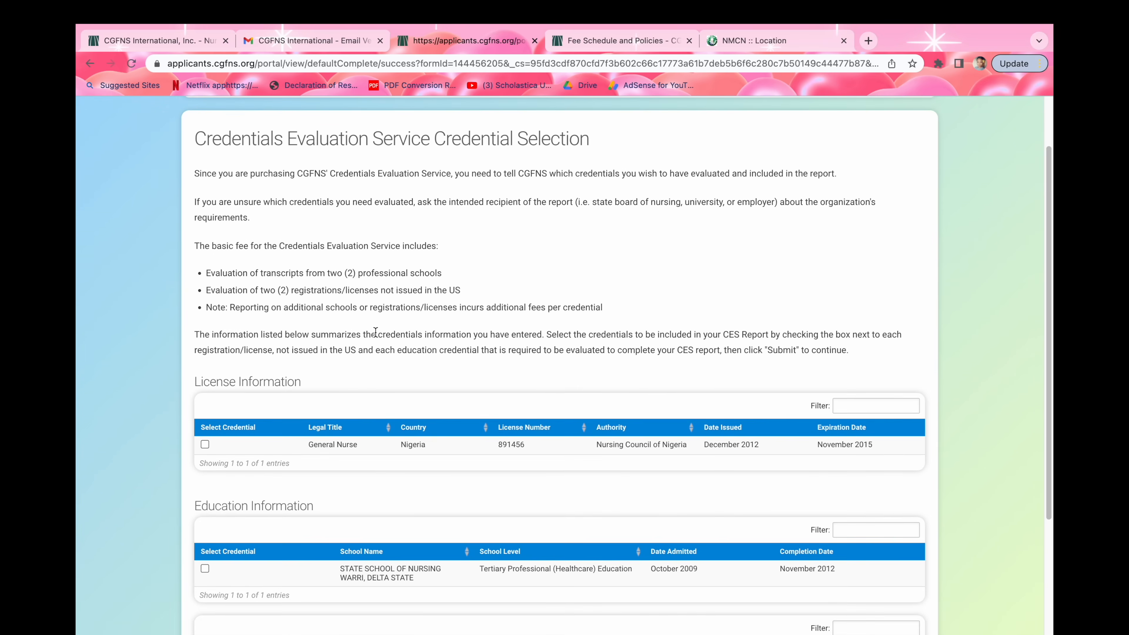
scroll(375, 333, down, 1)
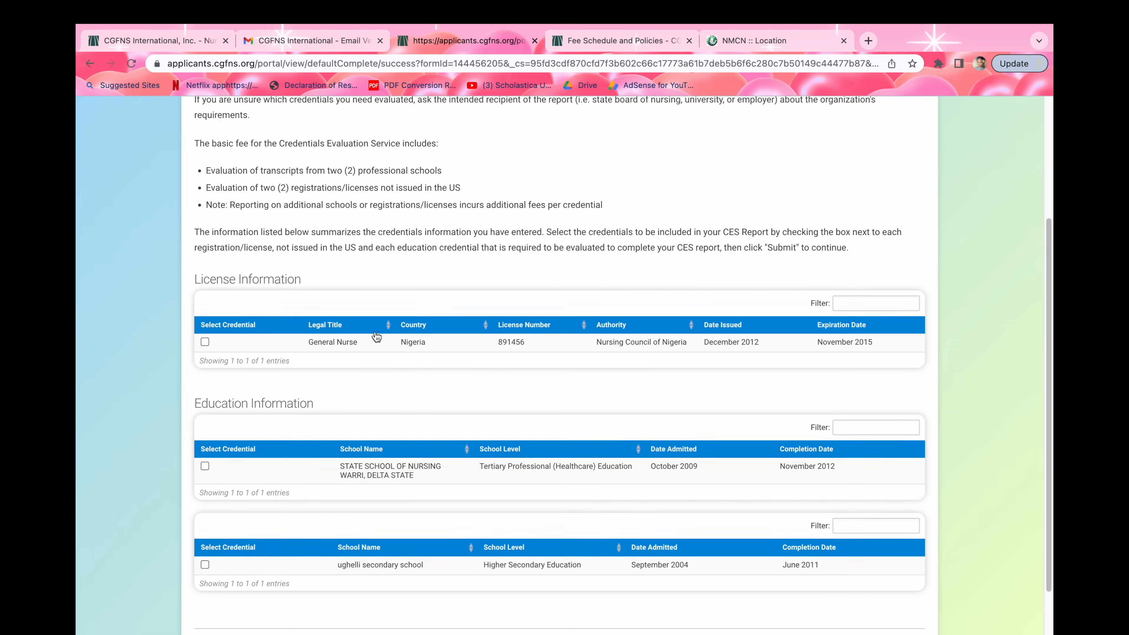
scroll(374, 336, down, 1)
scroll(375, 332, down, 2)
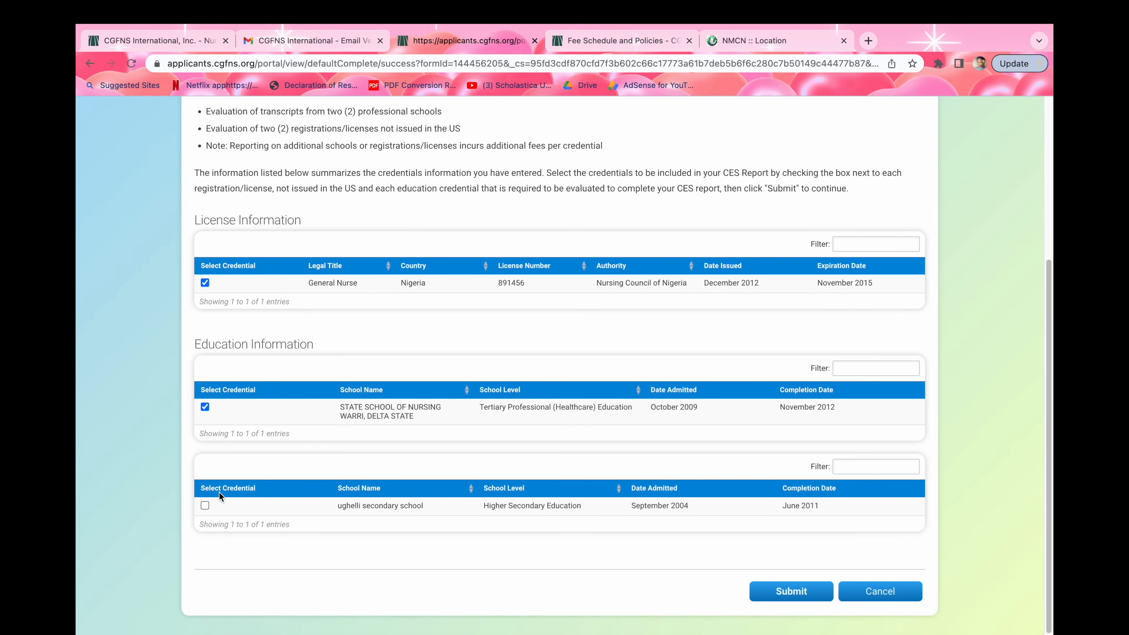
click(204, 505)
click(791, 589)
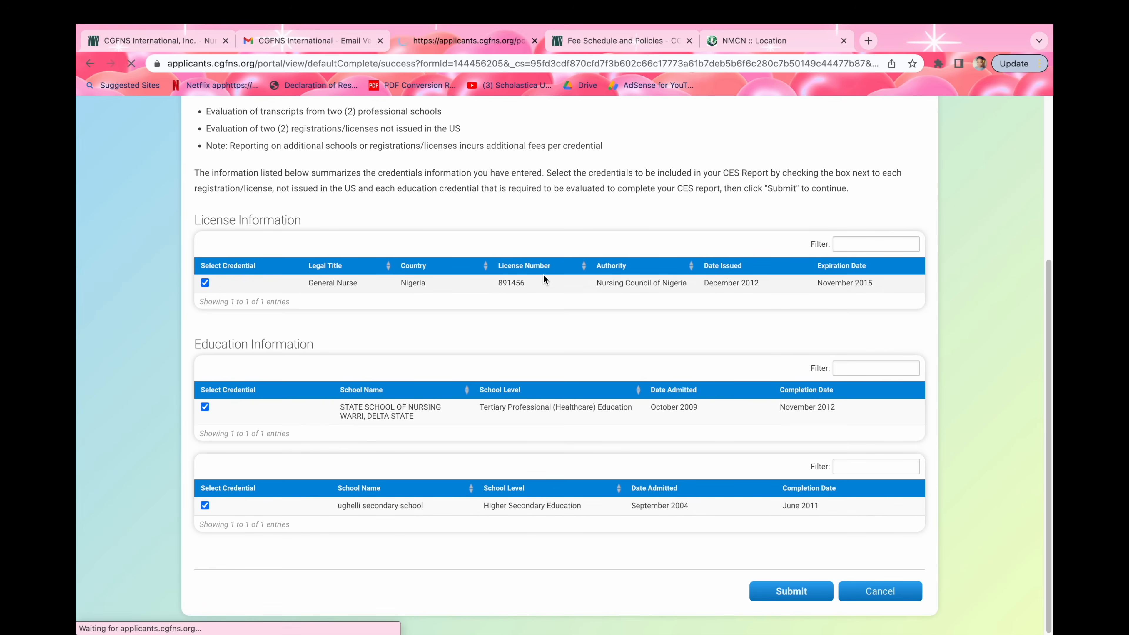
scroll(435, 329, down, 3)
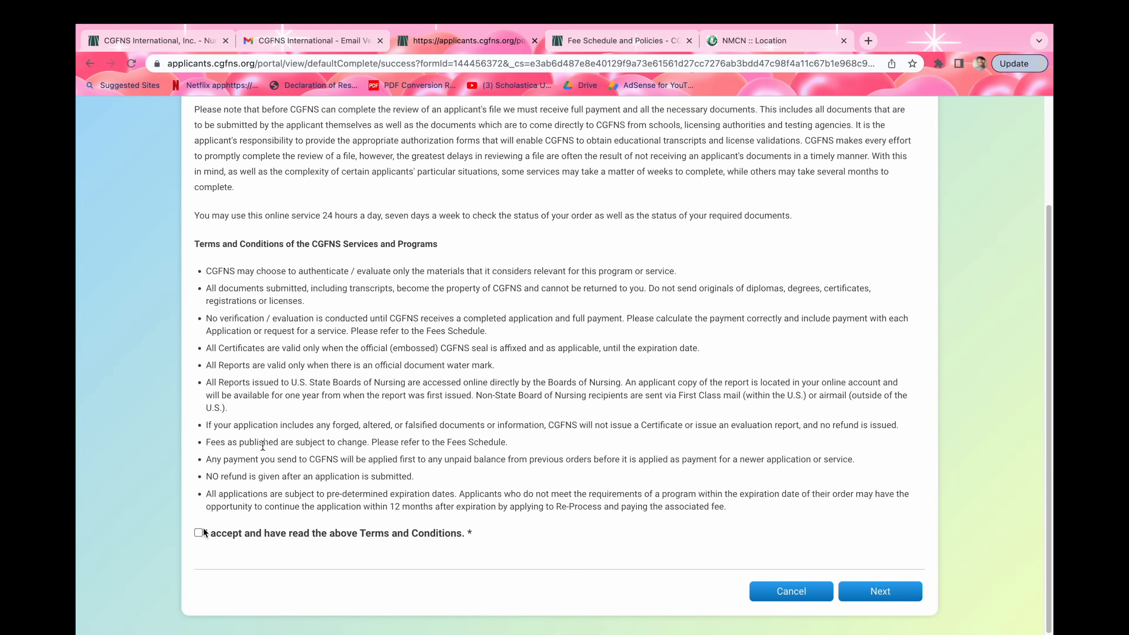
Accept the terms and the attestation to reach the $450.00 CES Order Summary
click(199, 532)
click(906, 595)
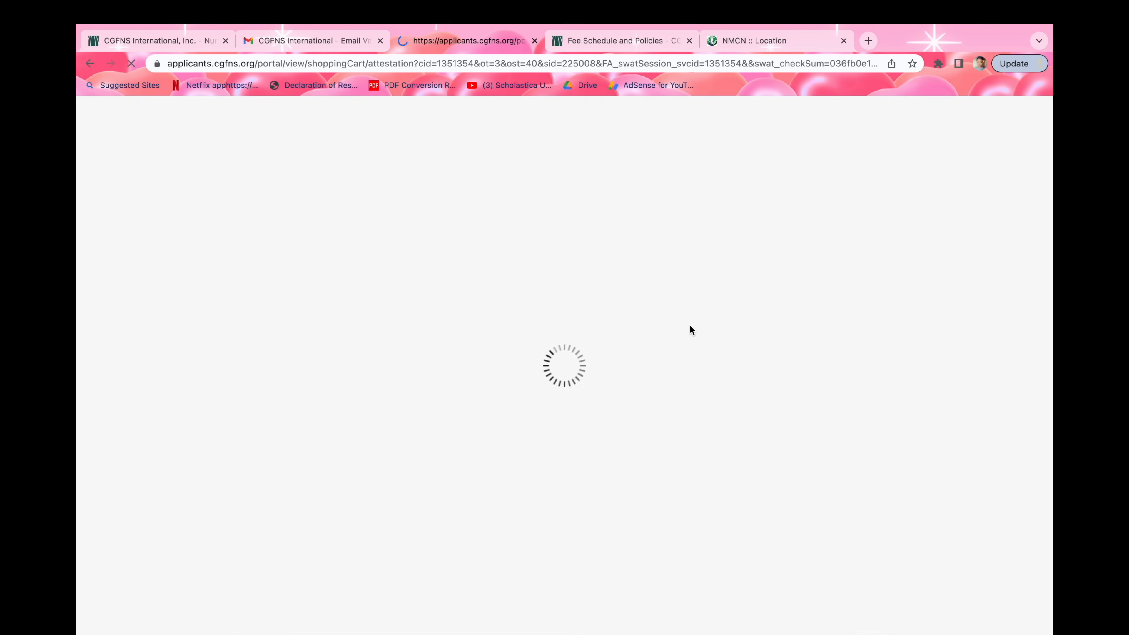
scroll(645, 373, down, 1)
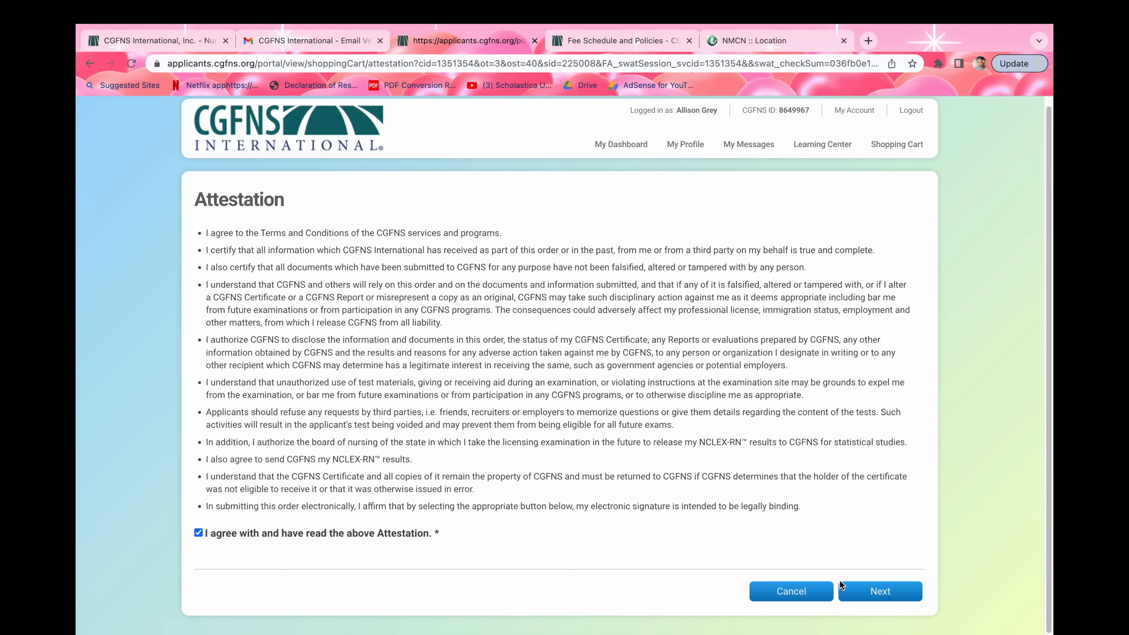
click(878, 590)
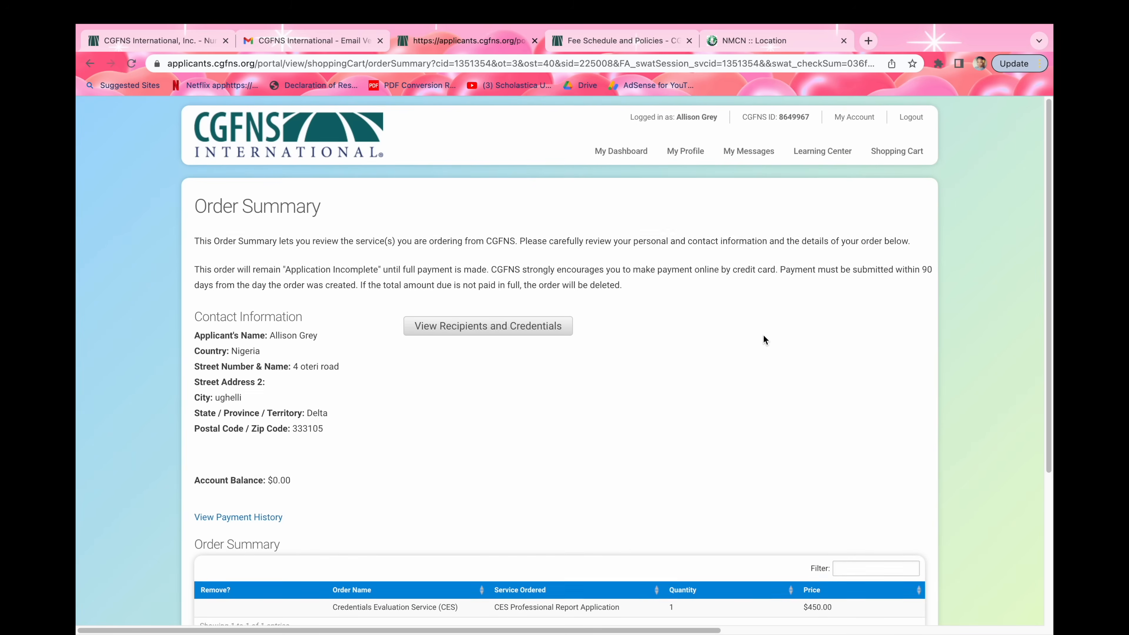
scroll(762, 334, down, 3)
scroll(761, 330, down, 1)
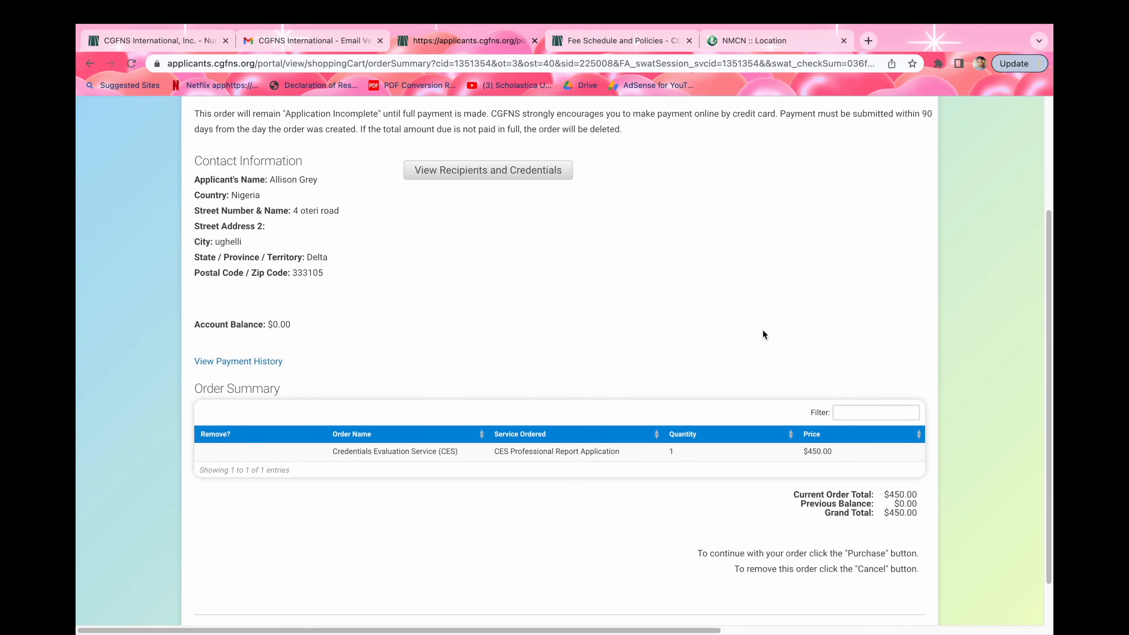
scroll(644, 275, down, 1)
scroll(645, 279, down, 1)
scroll(645, 279, up, 1)
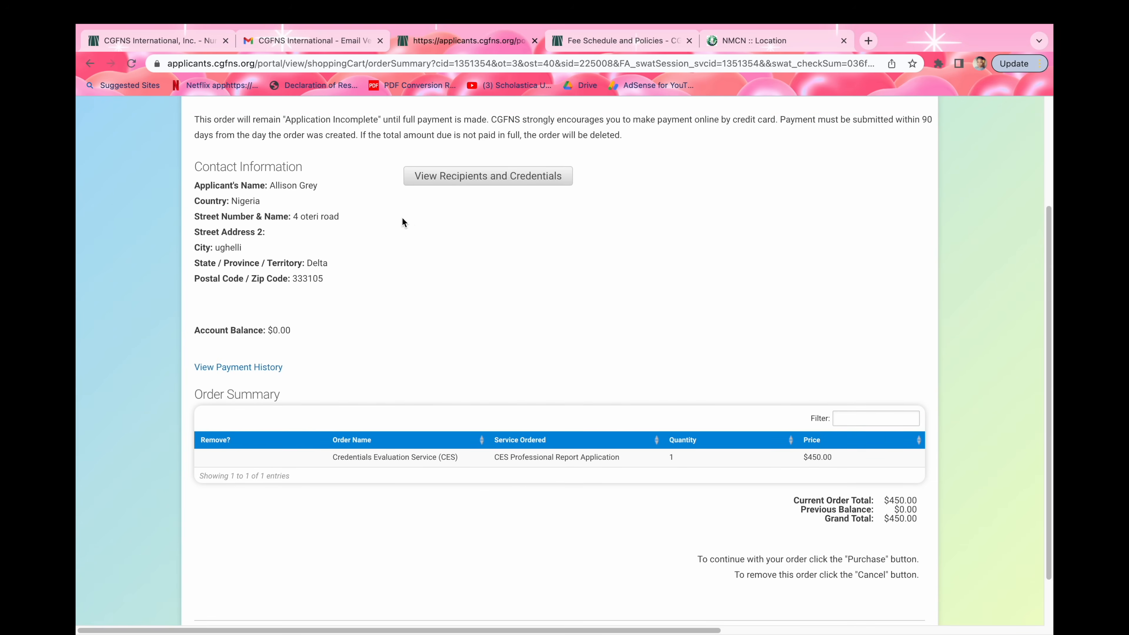
scroll(385, 215, up, 1)
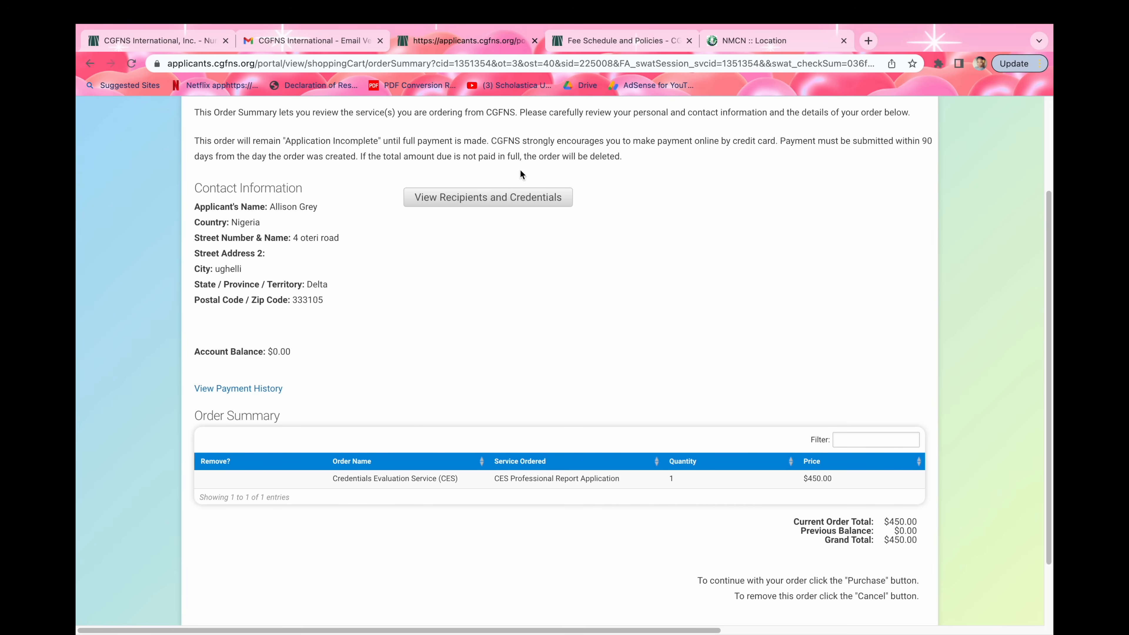
scroll(585, 313, down, 4)
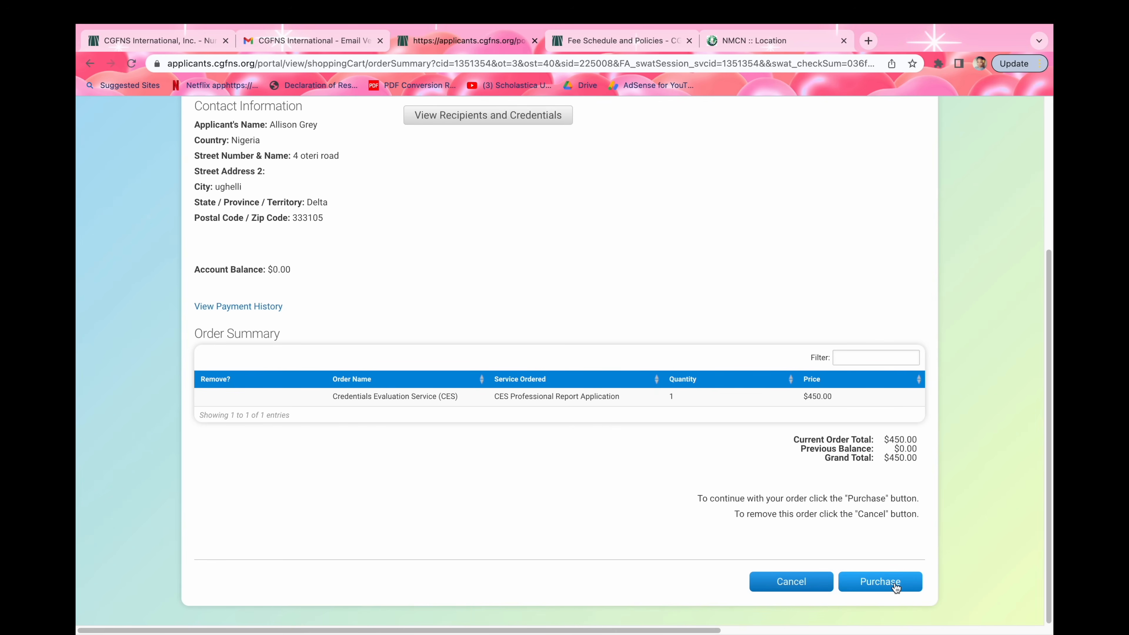
click(875, 589)
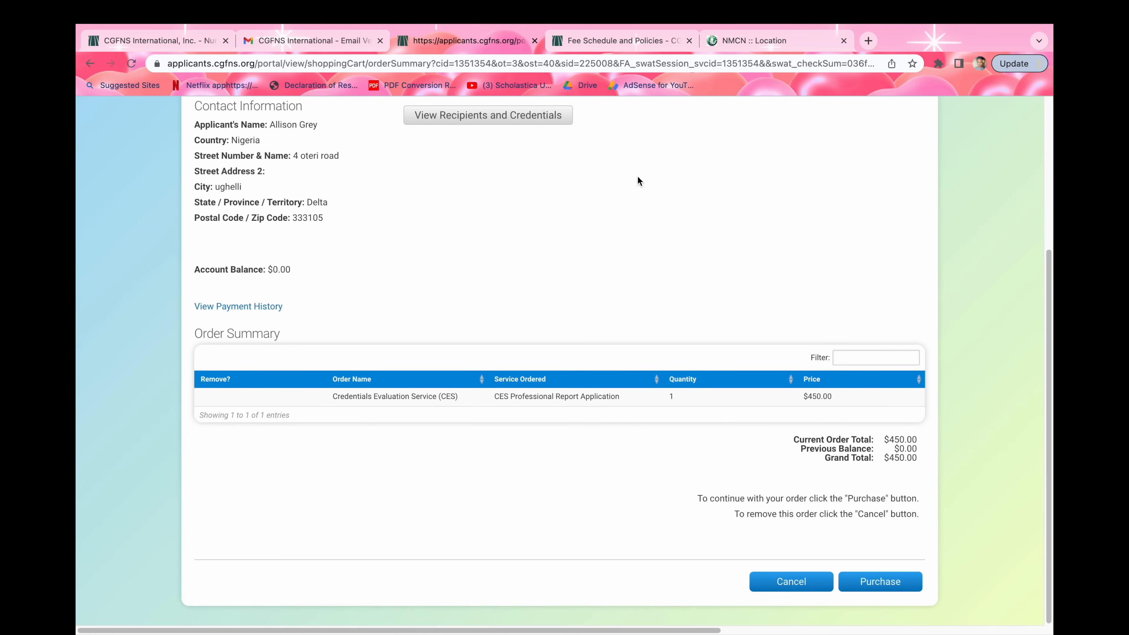
scroll(637, 174, up, 5)
mouse_move(615, 3)
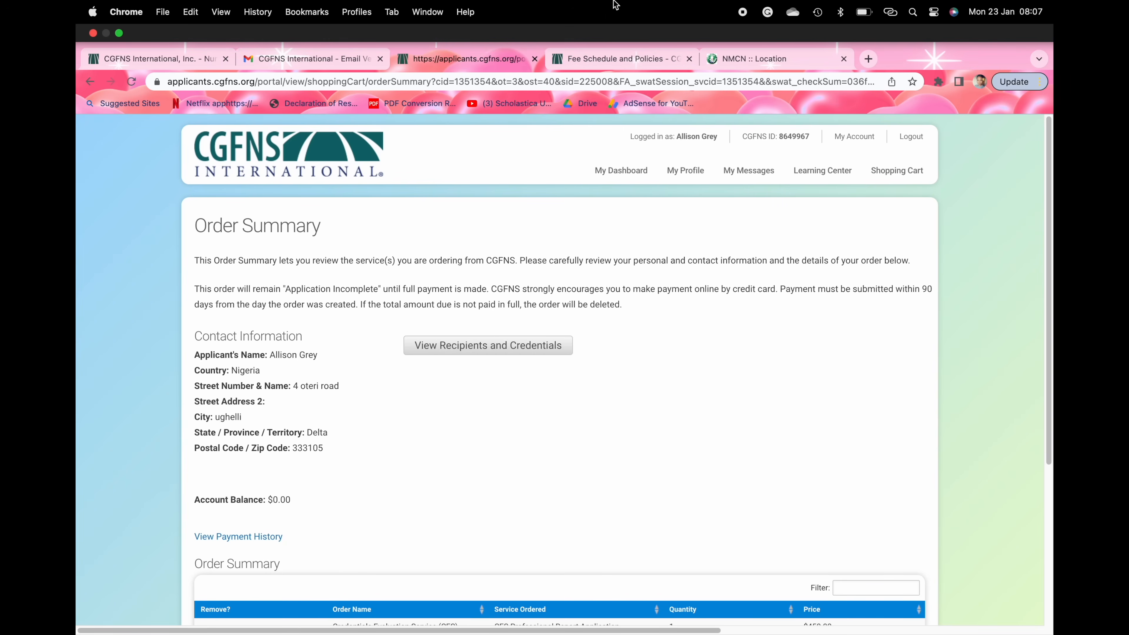